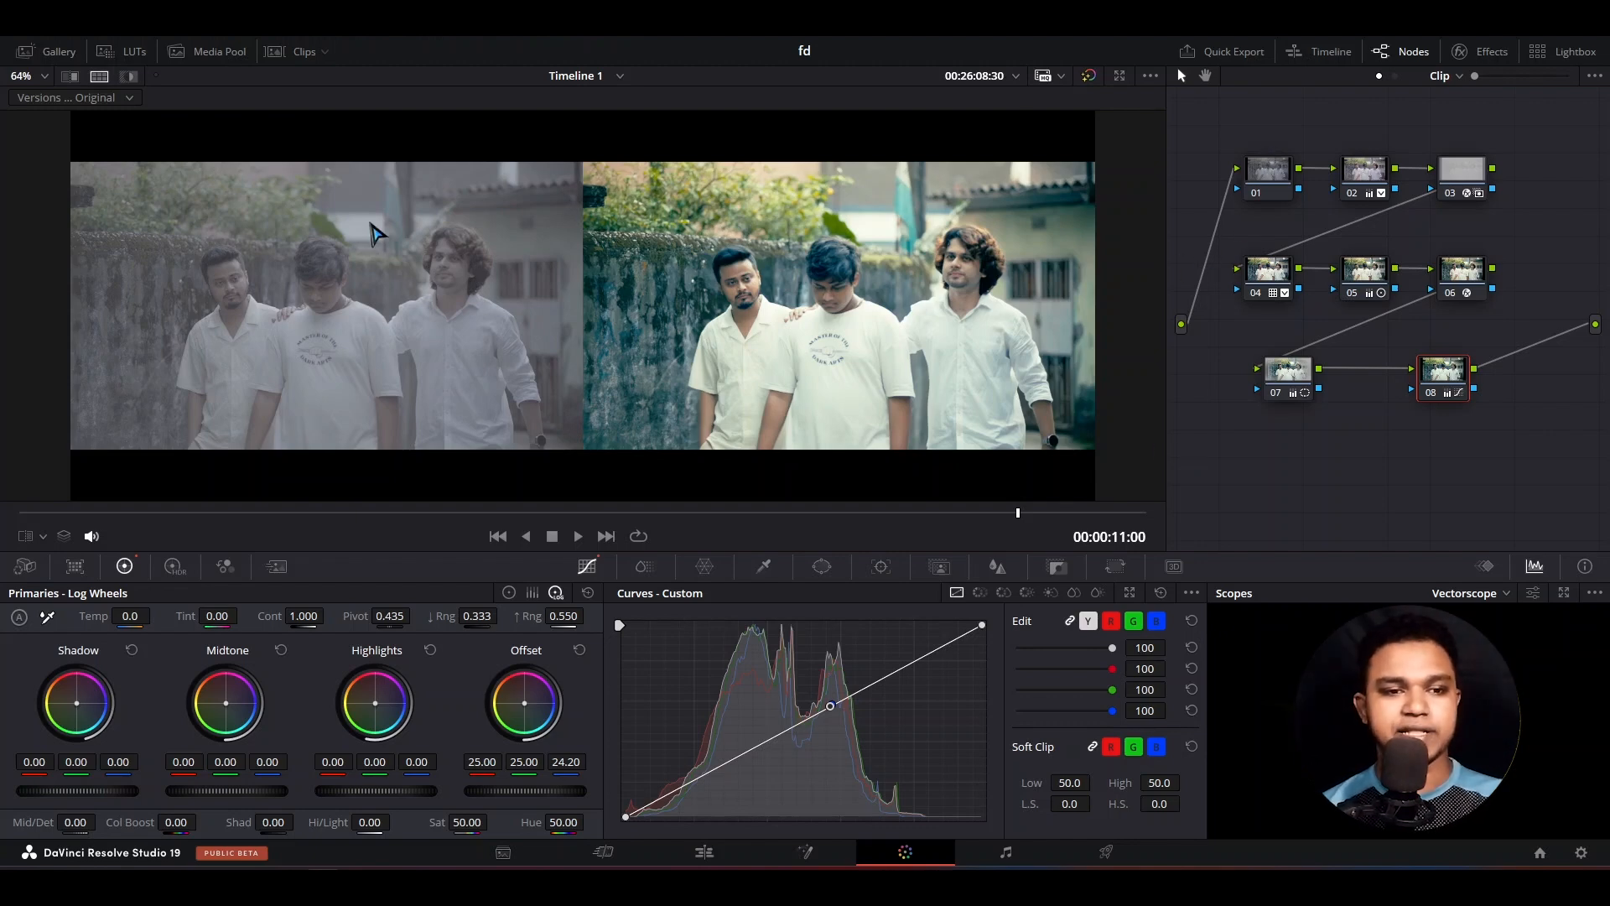
Change the split-screen comparison to Current Group and return the viewer to a single image of the clip
left_click(94, 98)
left_click(97, 124)
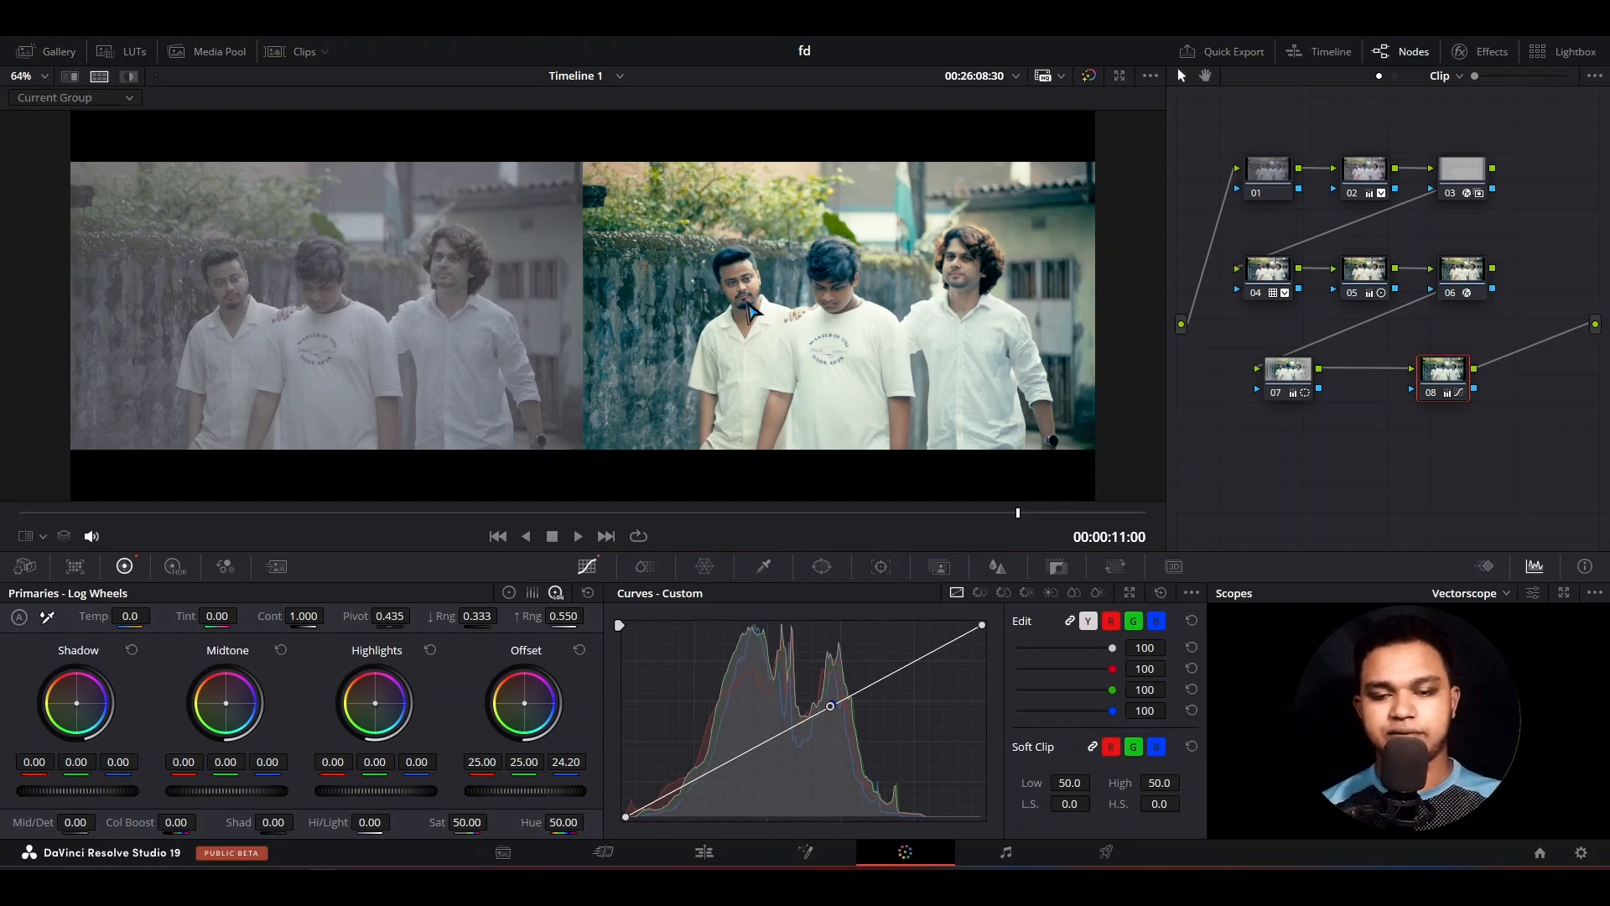
scroll(749, 310, "up", 2)
key("ctrl+alt+w")
scroll(755, 311, "down", 5)
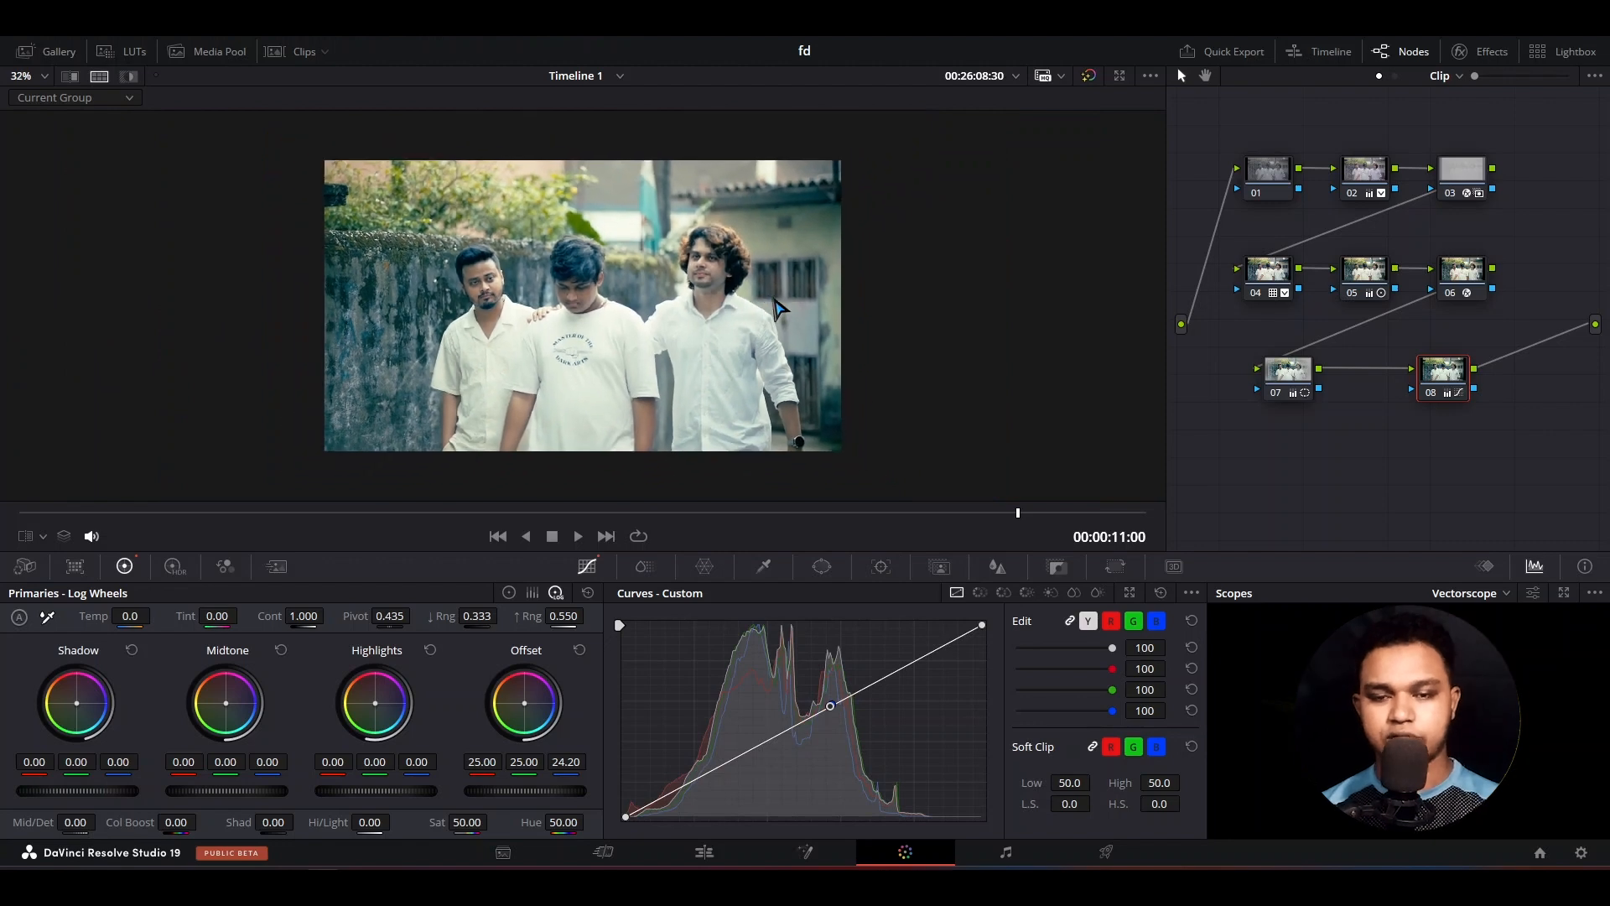
Compare the clip before and after grading by bypassing all grades and re-enabling them
scroll(776, 308, "up", 3)
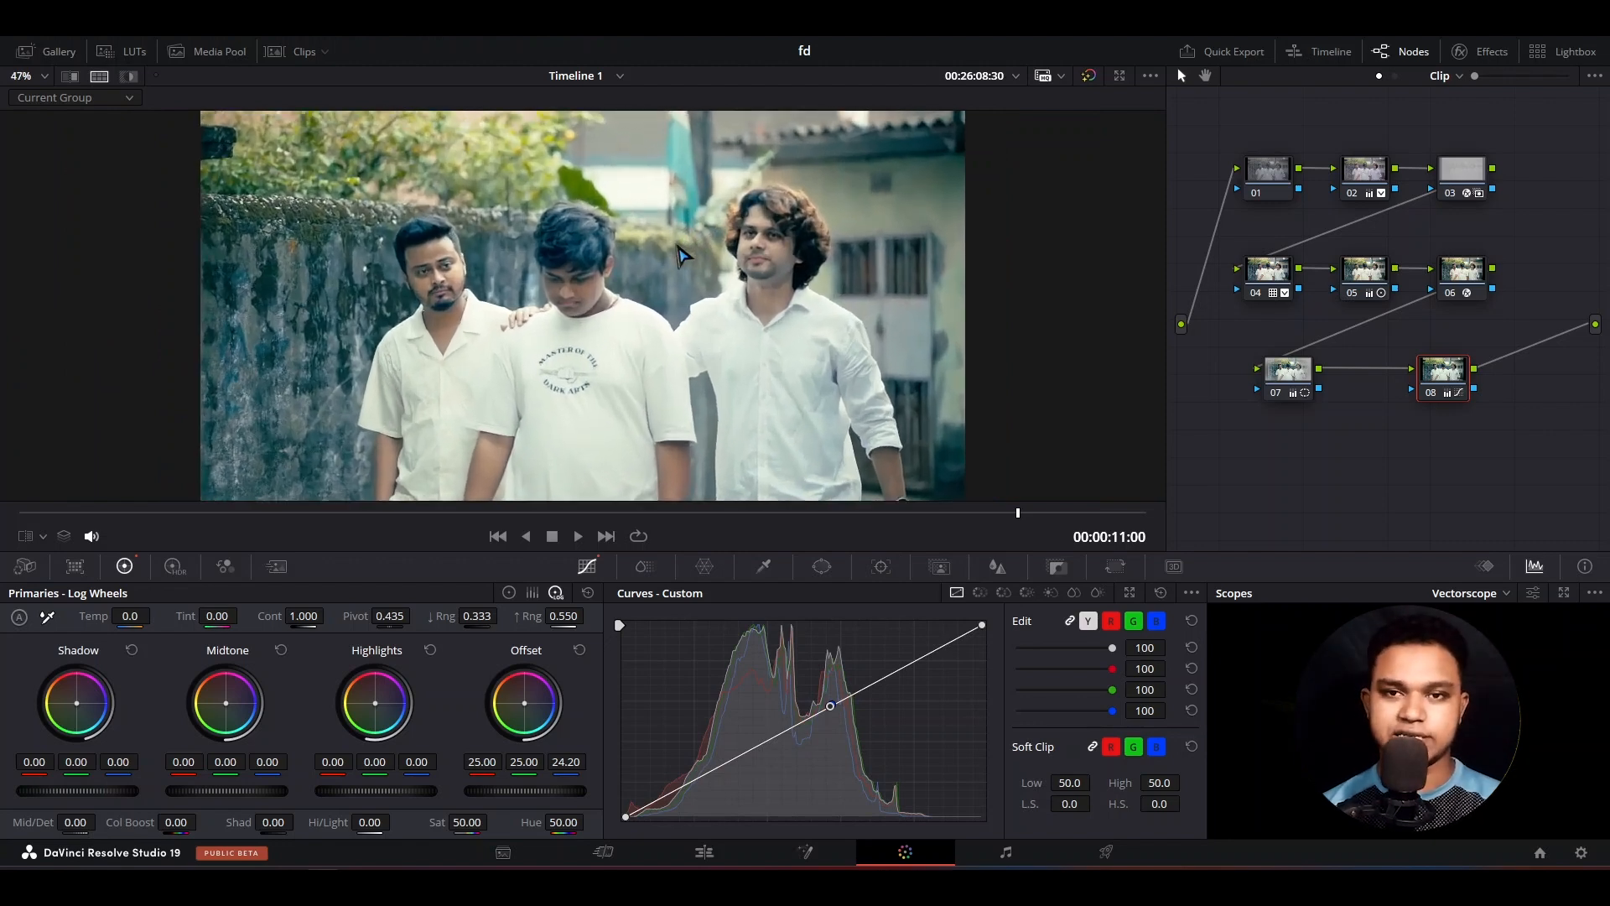
scroll(711, 245, "down", 1)
key("alt+d")
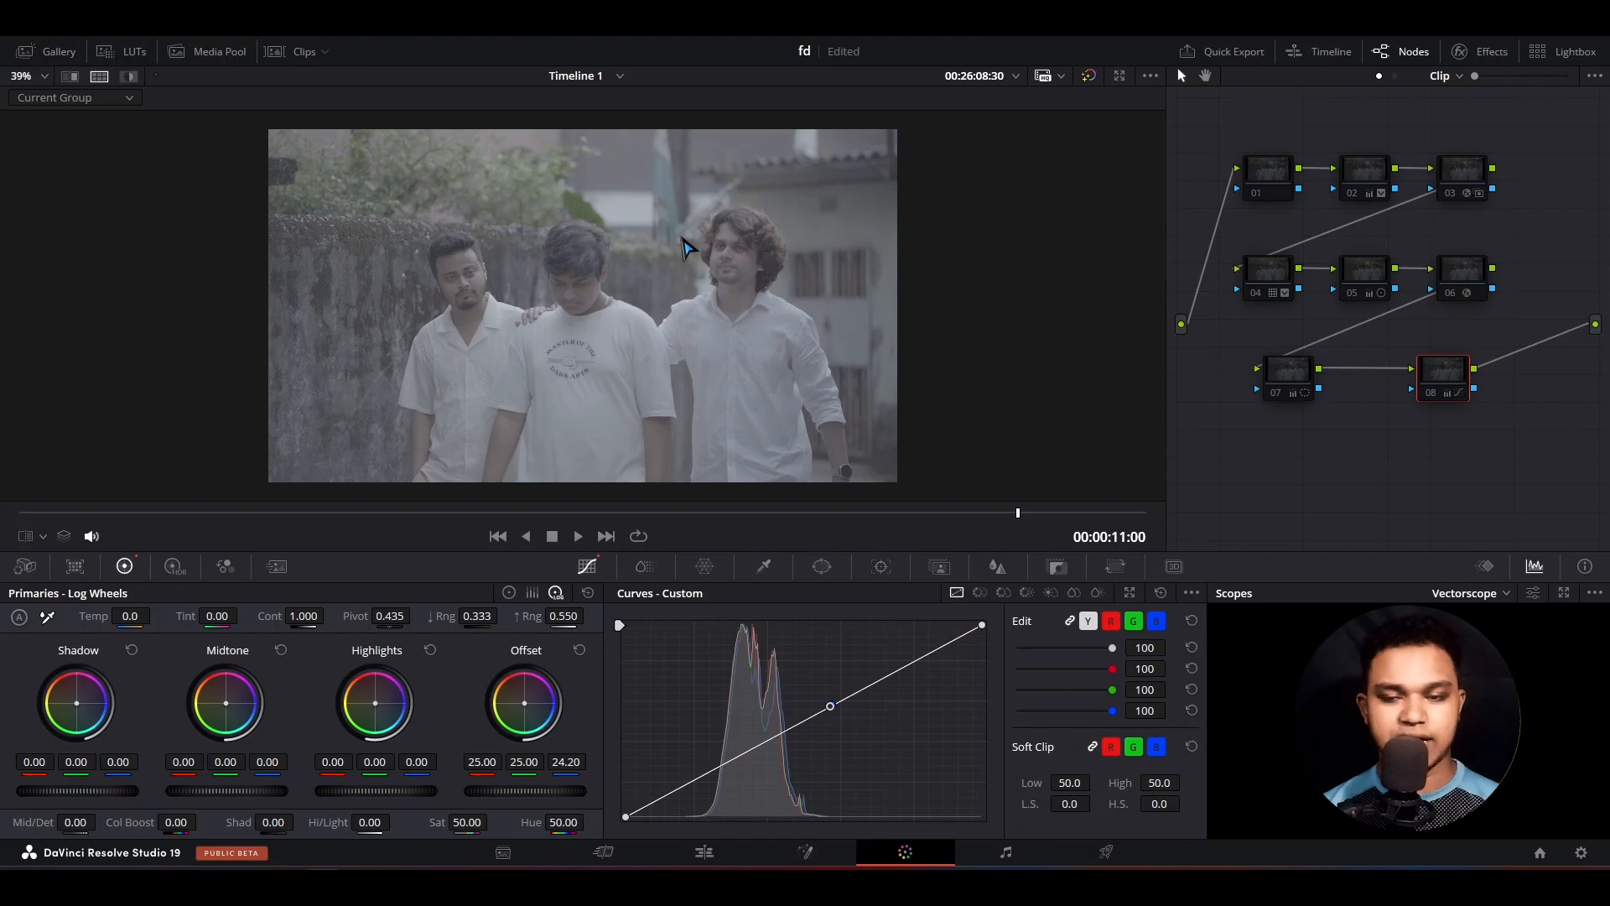
key("alt+d")
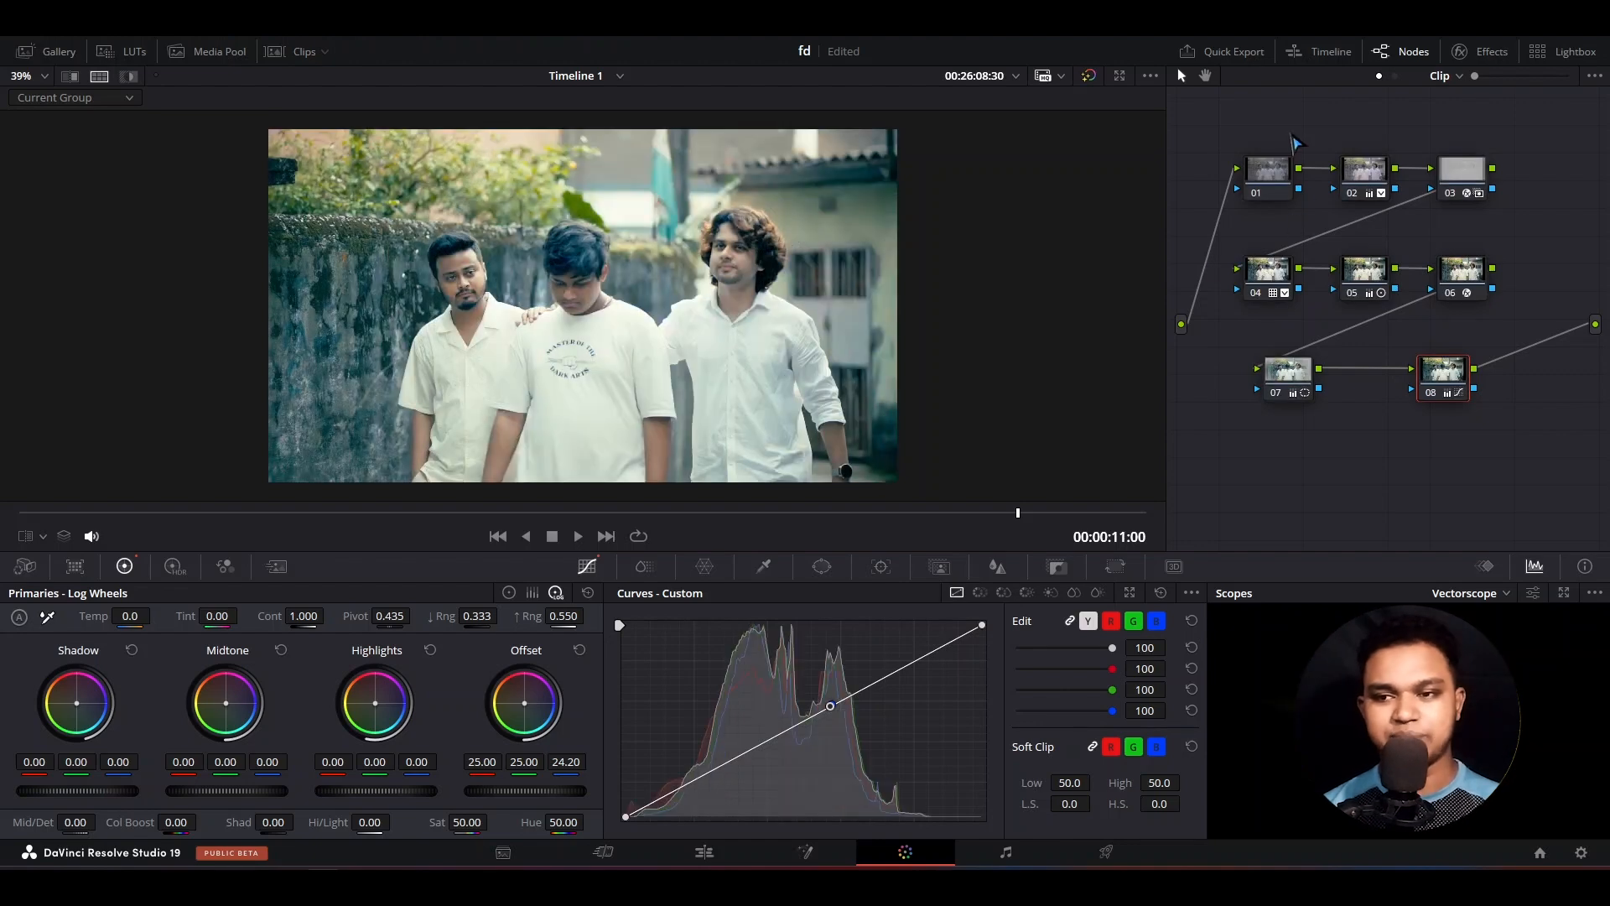
right_click(670, 285)
left_click(780, 297)
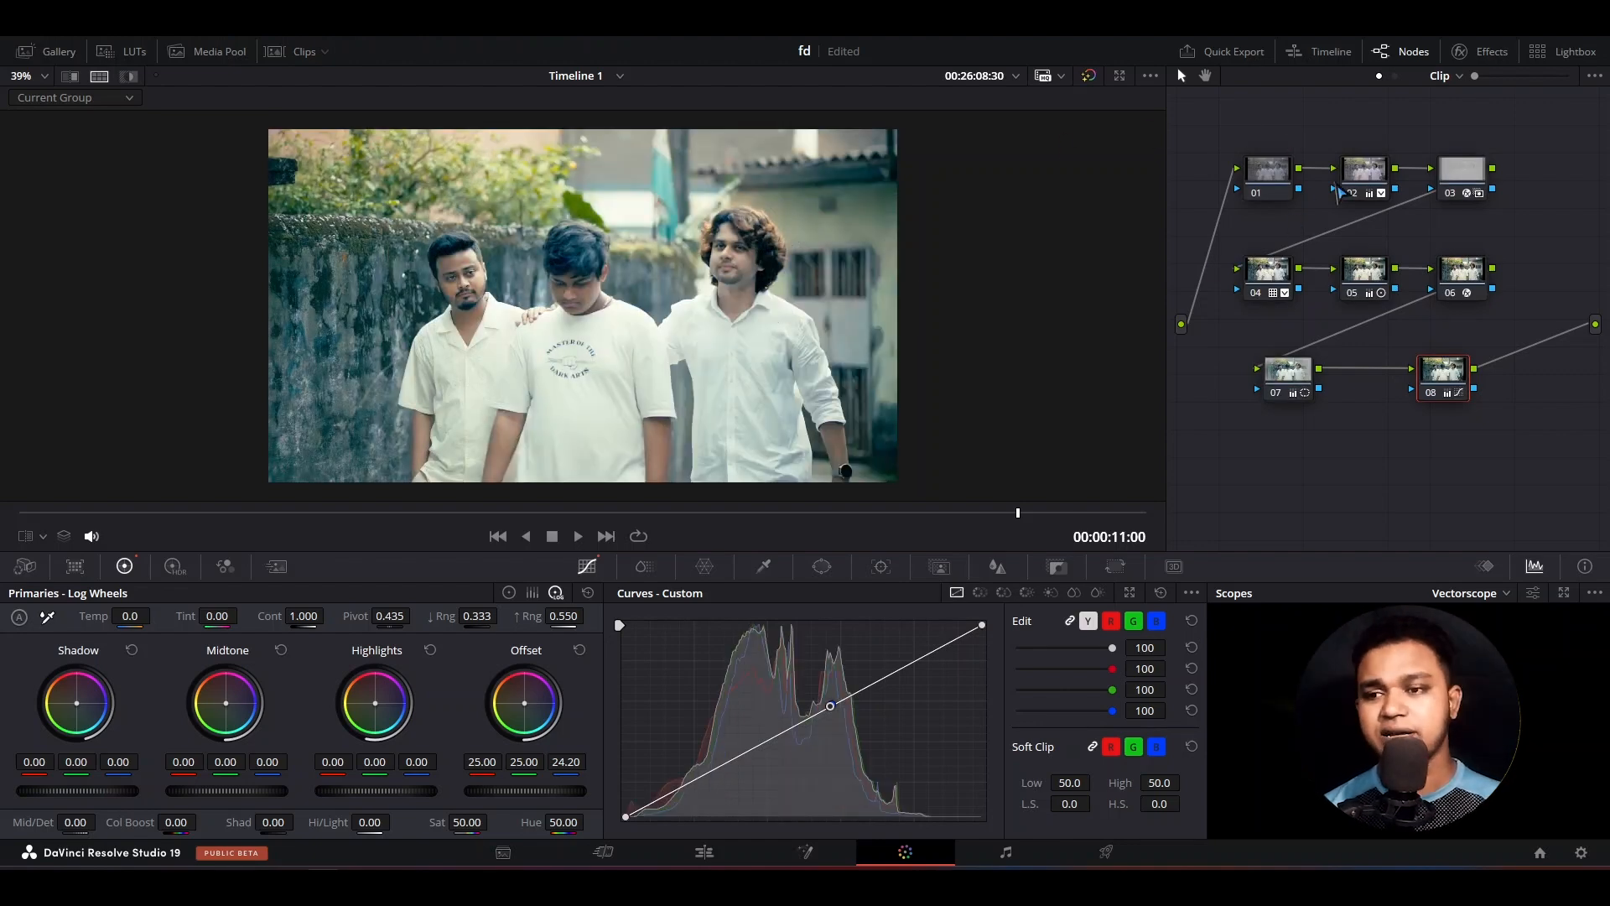
Reset all grades and nodes on the clip
right_click(1355, 135)
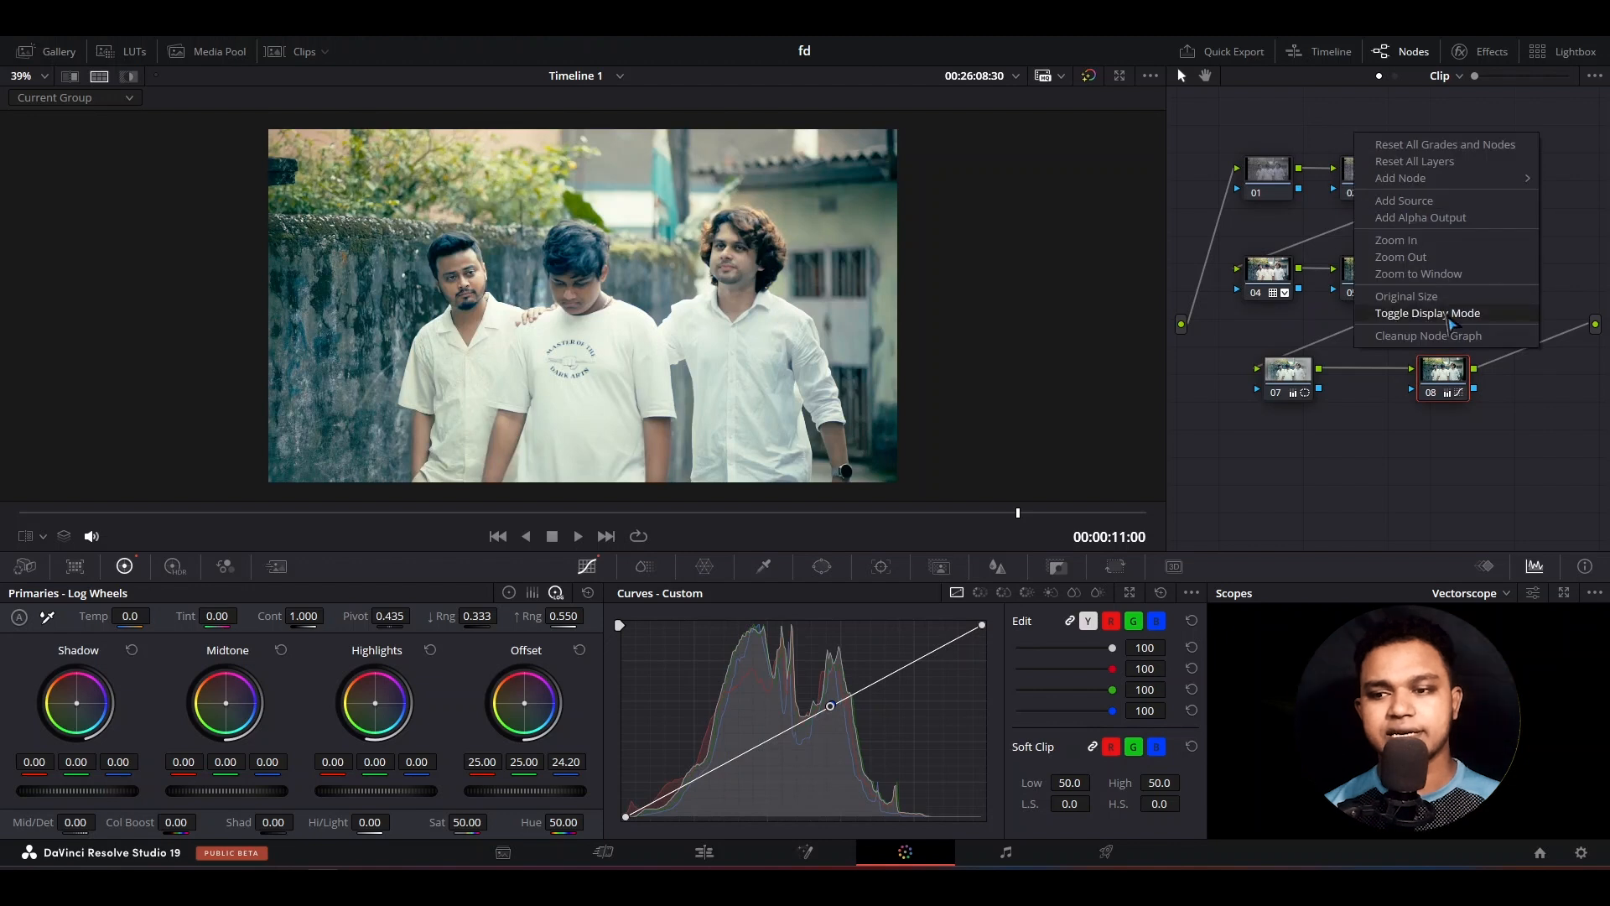
left_click(1425, 149)
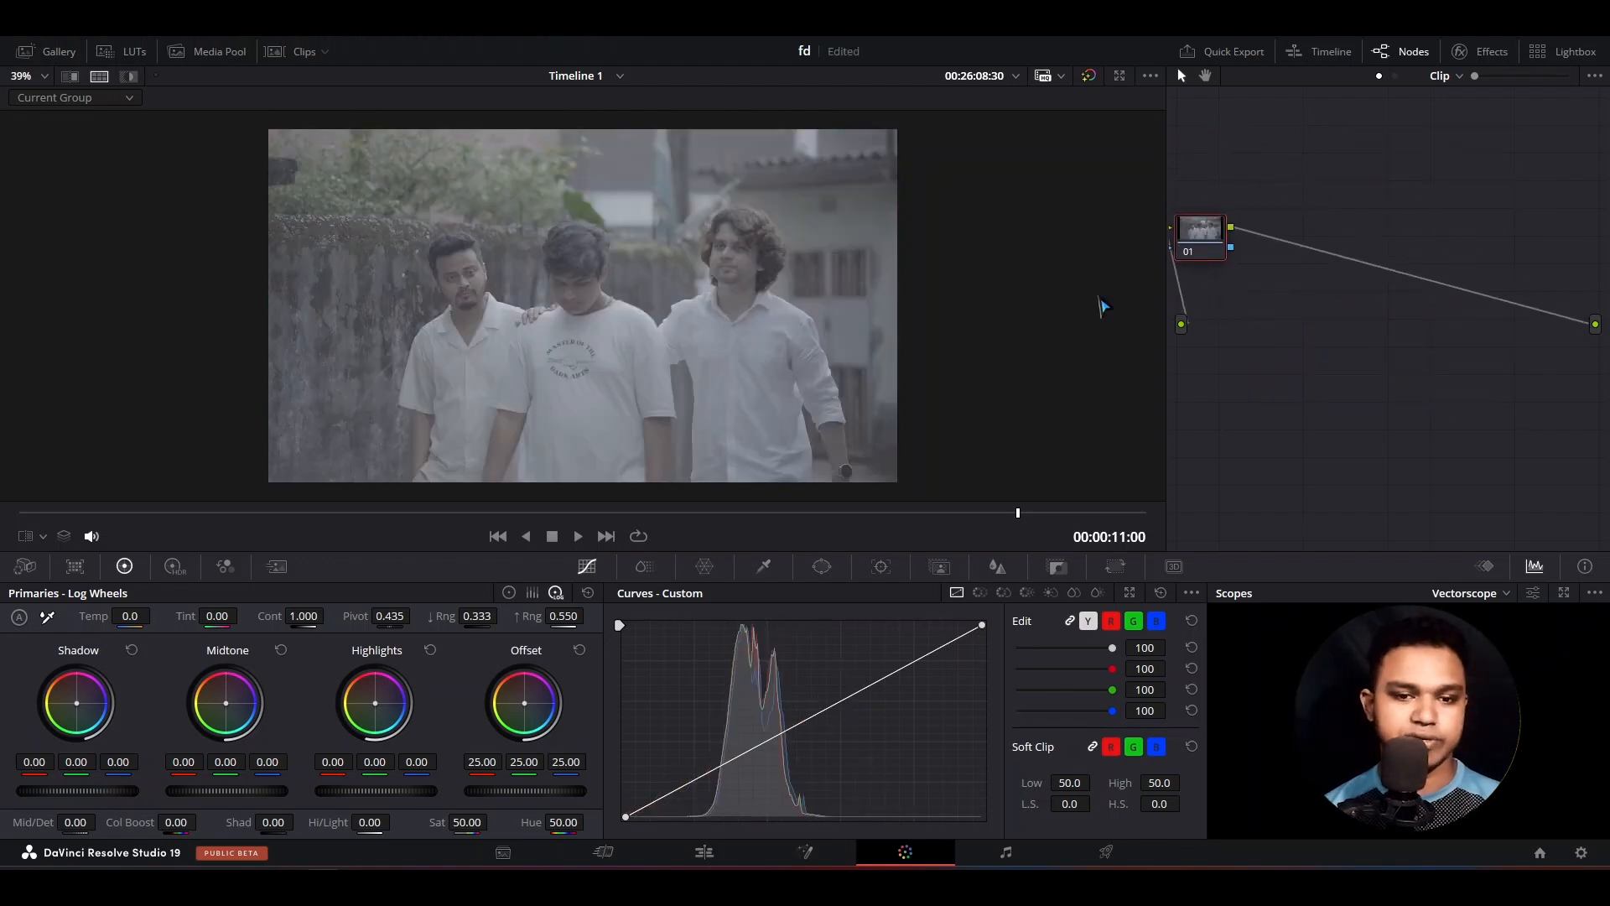
scroll(563, 453, "down", 2)
scroll(593, 390, "up", 3)
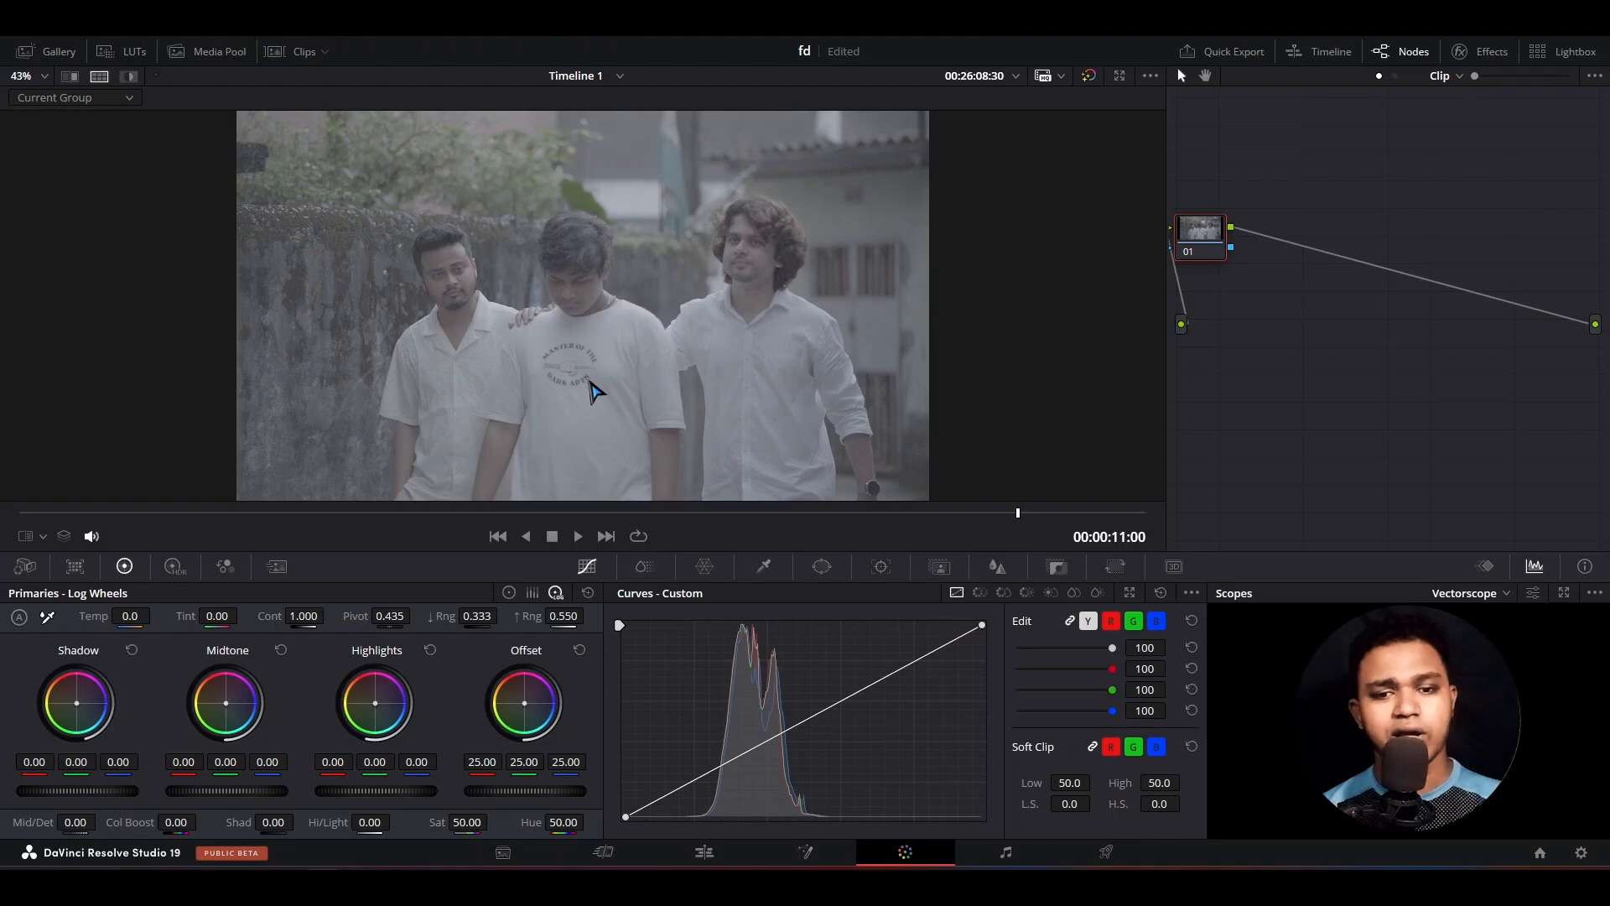
scroll(593, 390, "down", 1)
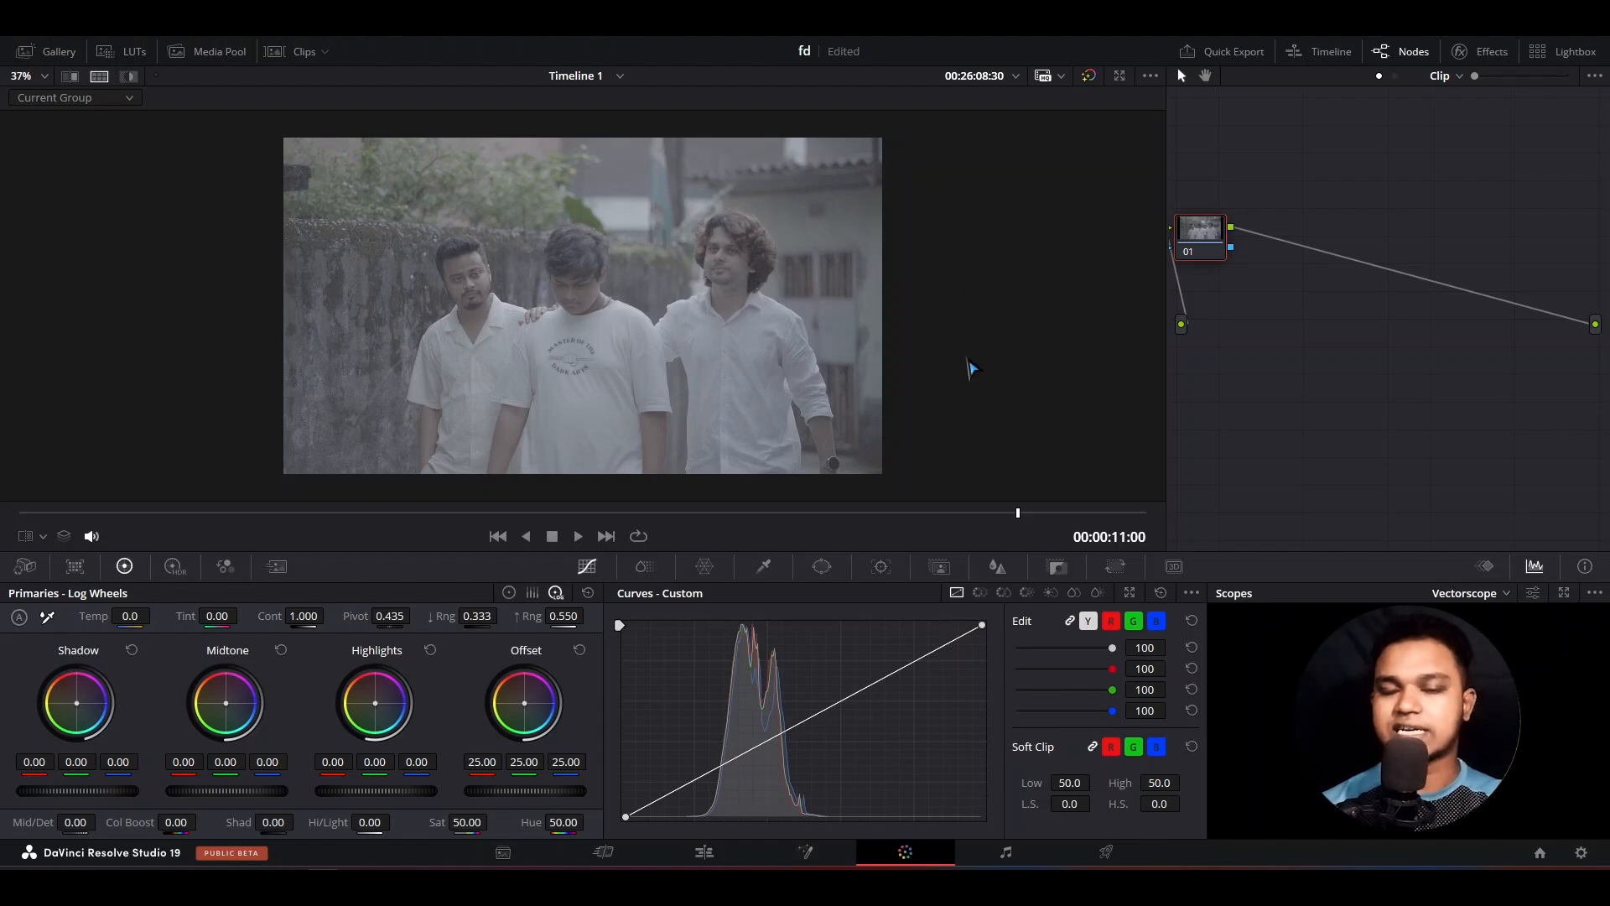
scroll(788, 407, "up", 2)
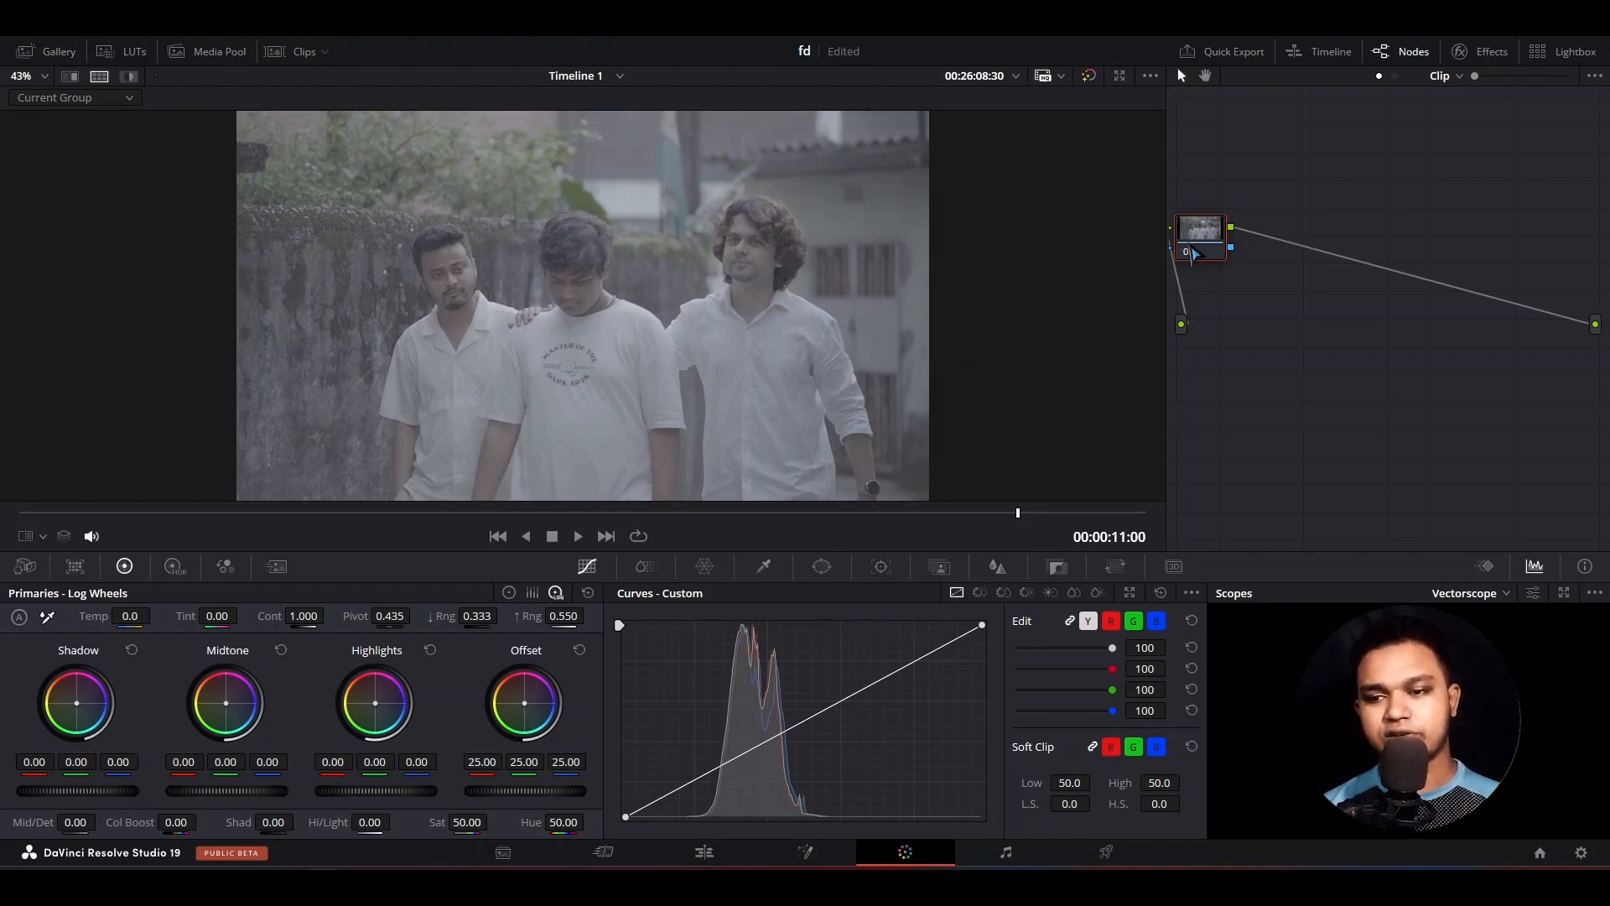
Reposition node 01 inside the node graph and add three serial nodes after it
left_click_drag(1197, 252, 1224, 228)
key("alt+s")
key("alt+s")
key("alt+s")
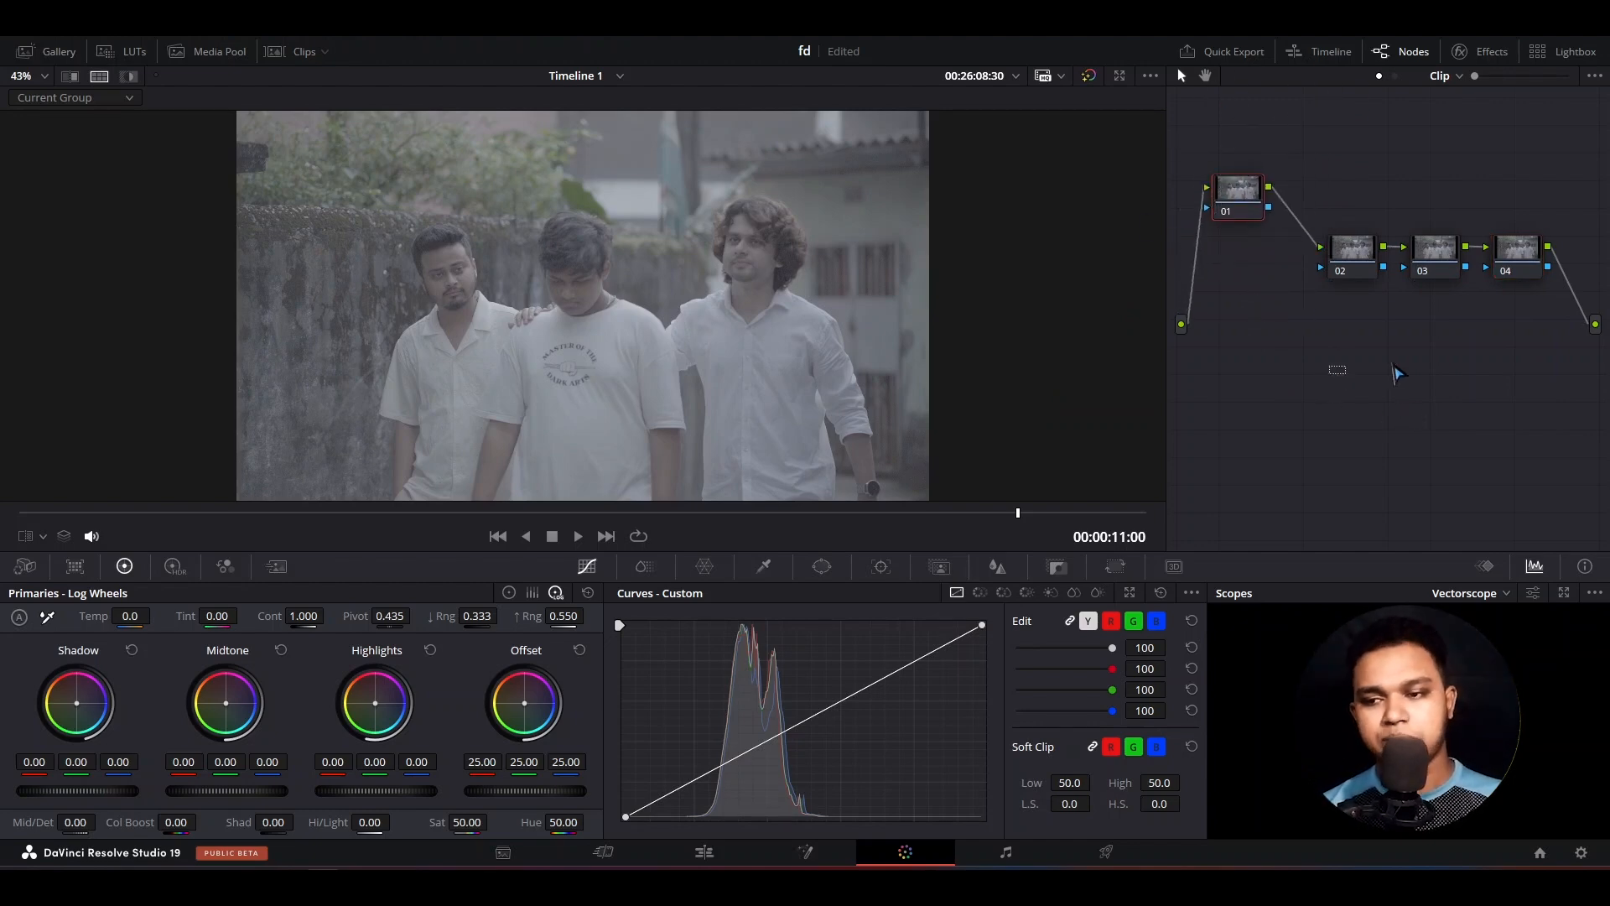
Rearrange the node graph, moving nodes 02, 03 and 04 as a group above node 01
left_click_drag(1333, 381, 1604, 235)
left_click_drag(1501, 264, 1497, 146)
left_click_drag(1239, 191, 1240, 308)
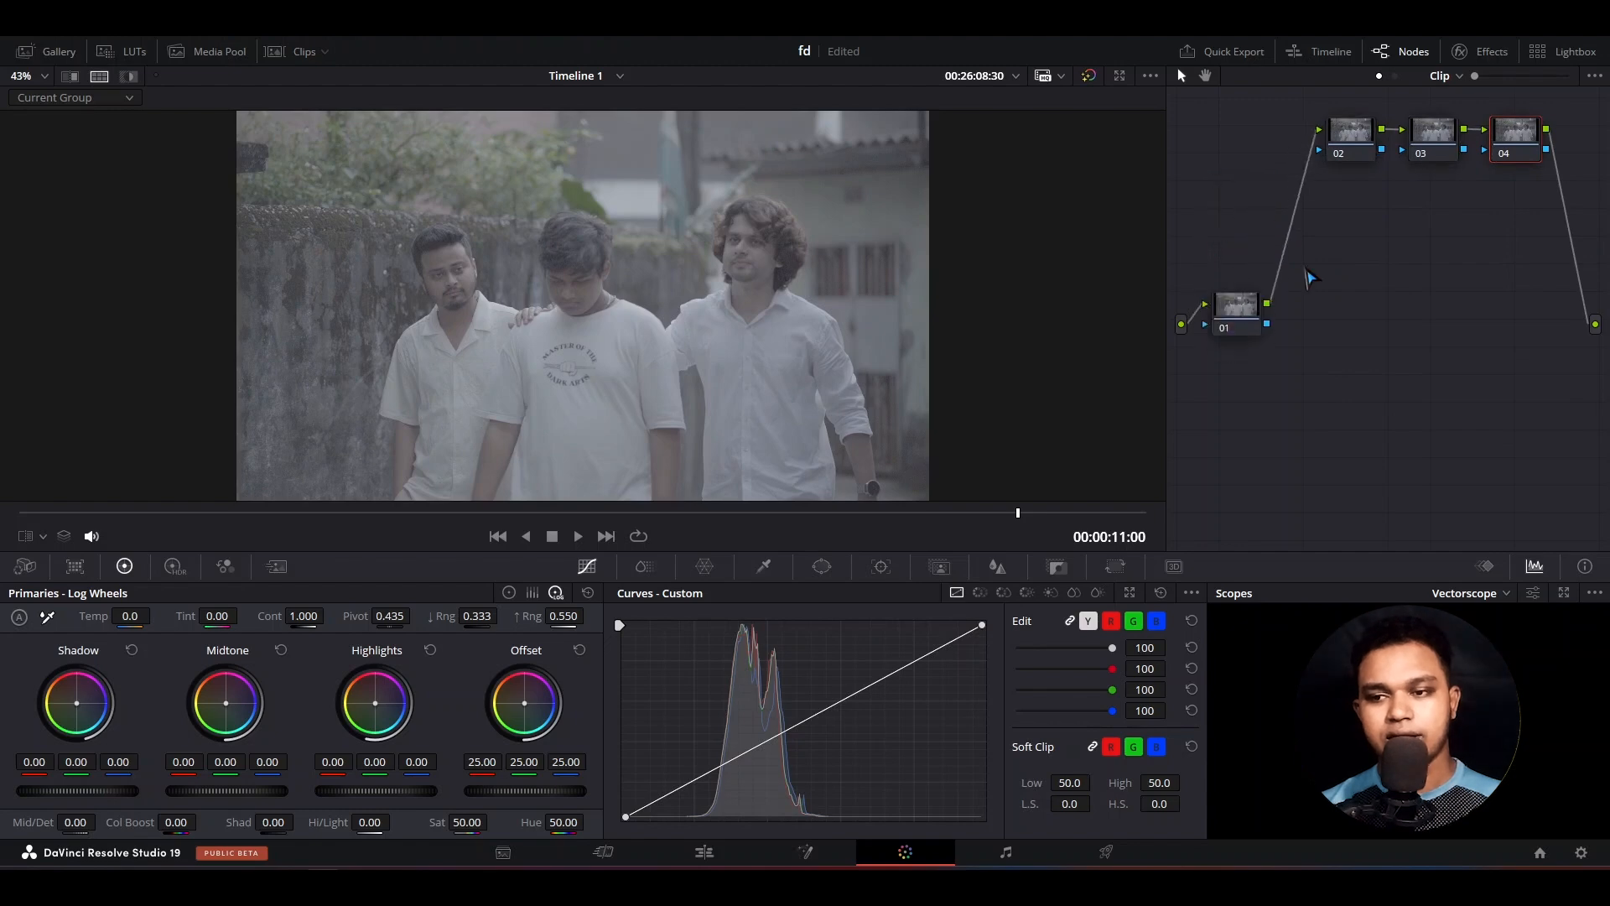
left_click_drag(1510, 148, 1490, 182)
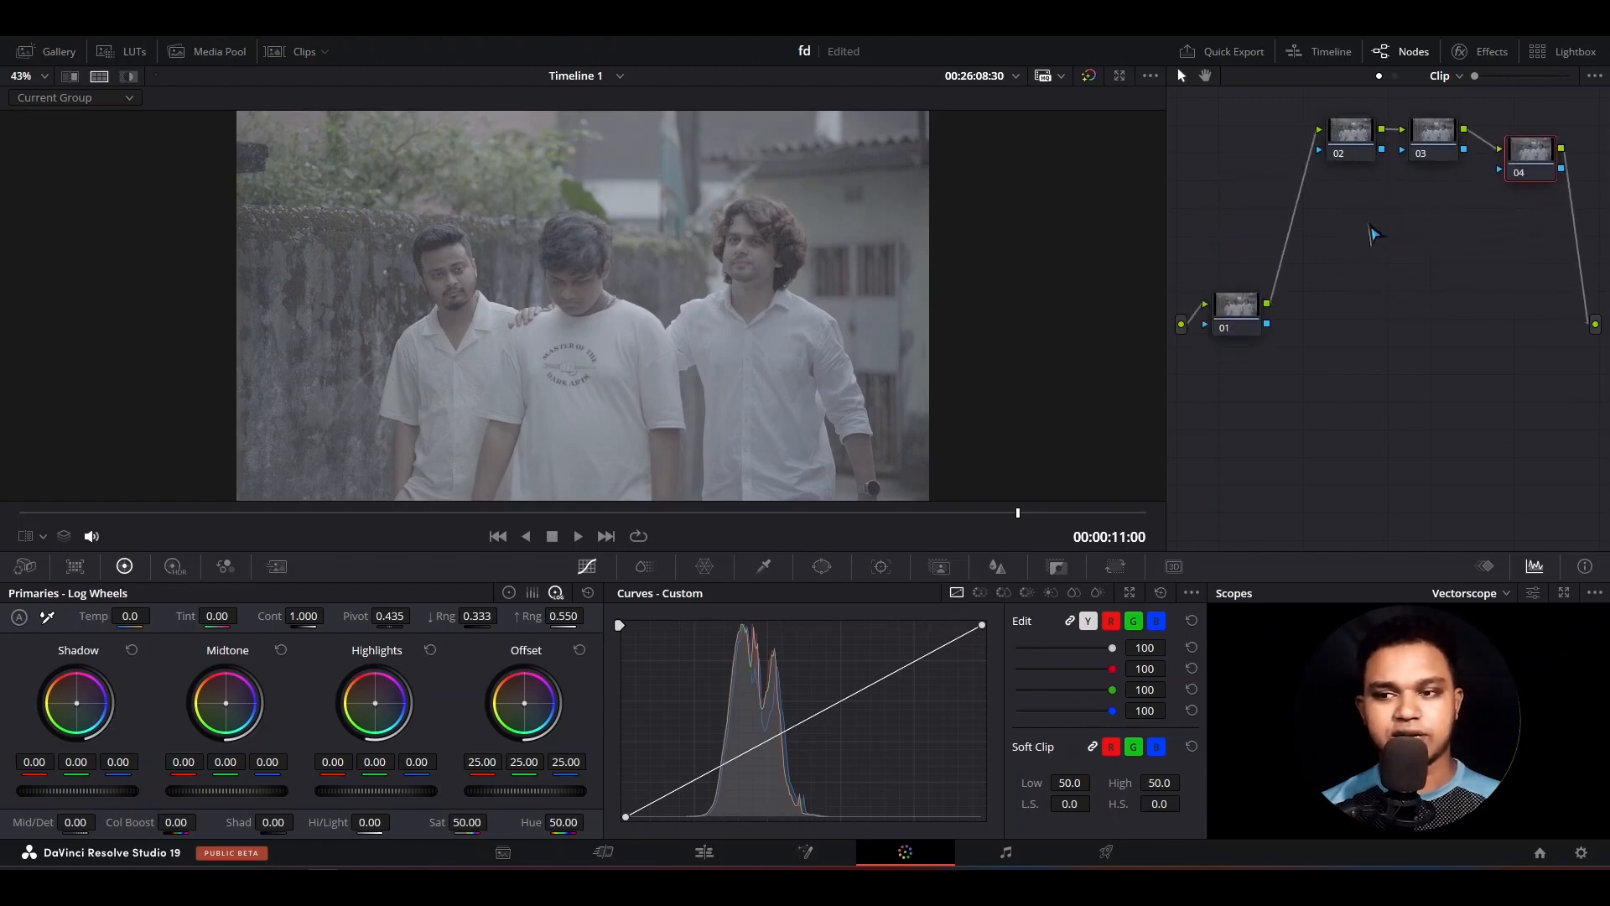
left_click_drag(1308, 113, 1464, 222)
left_click_drag(1426, 134, 1391, 165)
left_click_drag(1463, 202, 1471, 175)
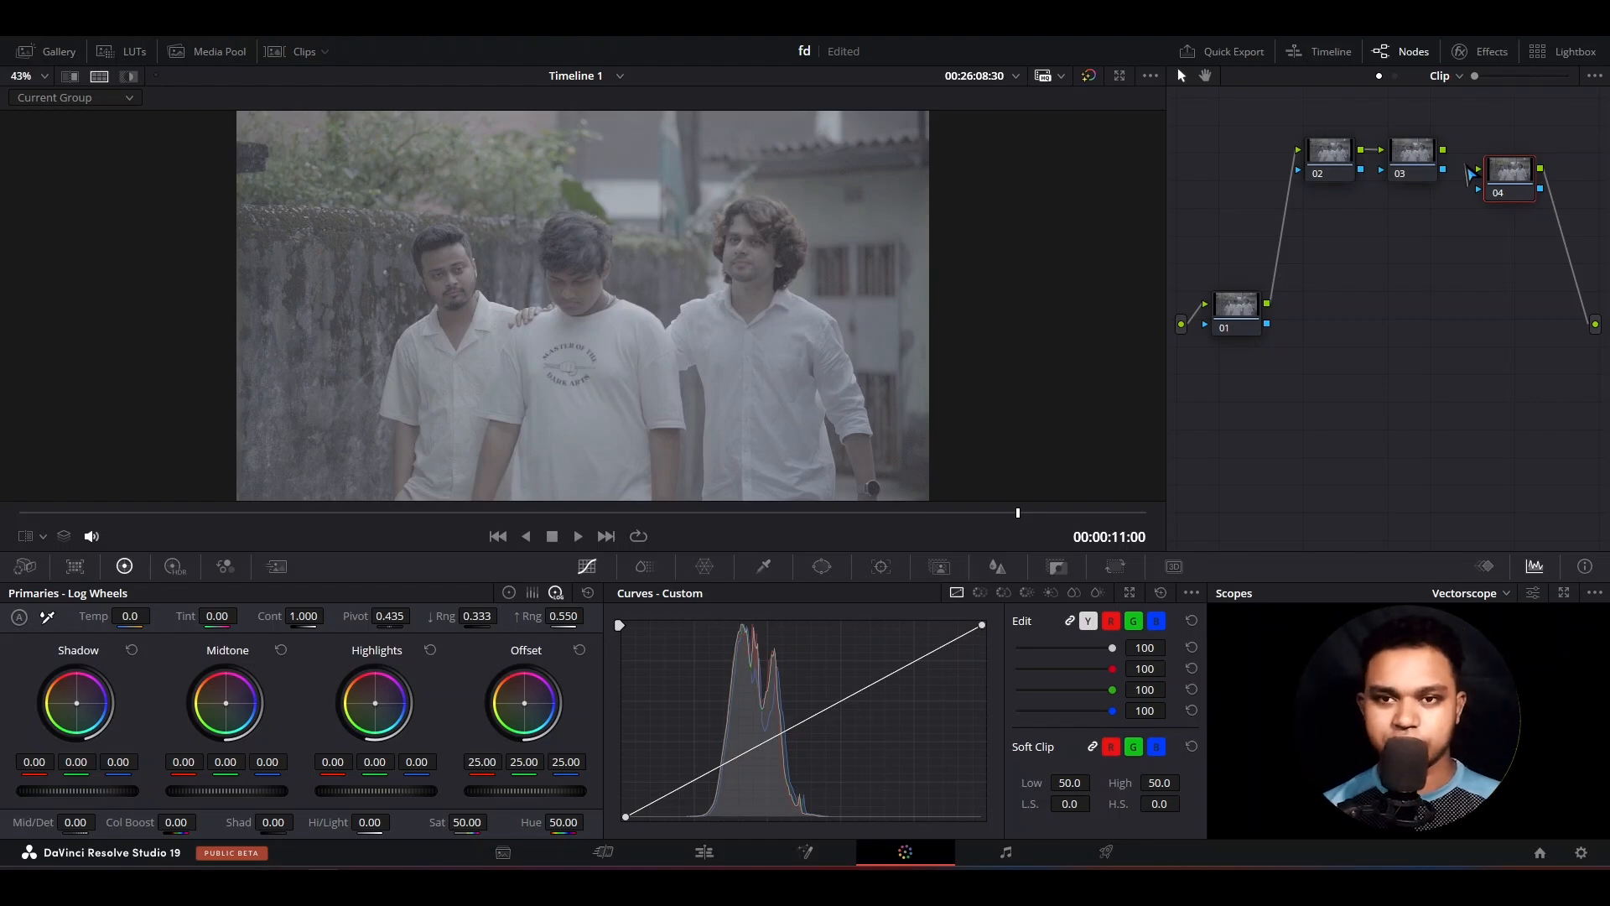
left_click_drag(1236, 314, 1228, 279)
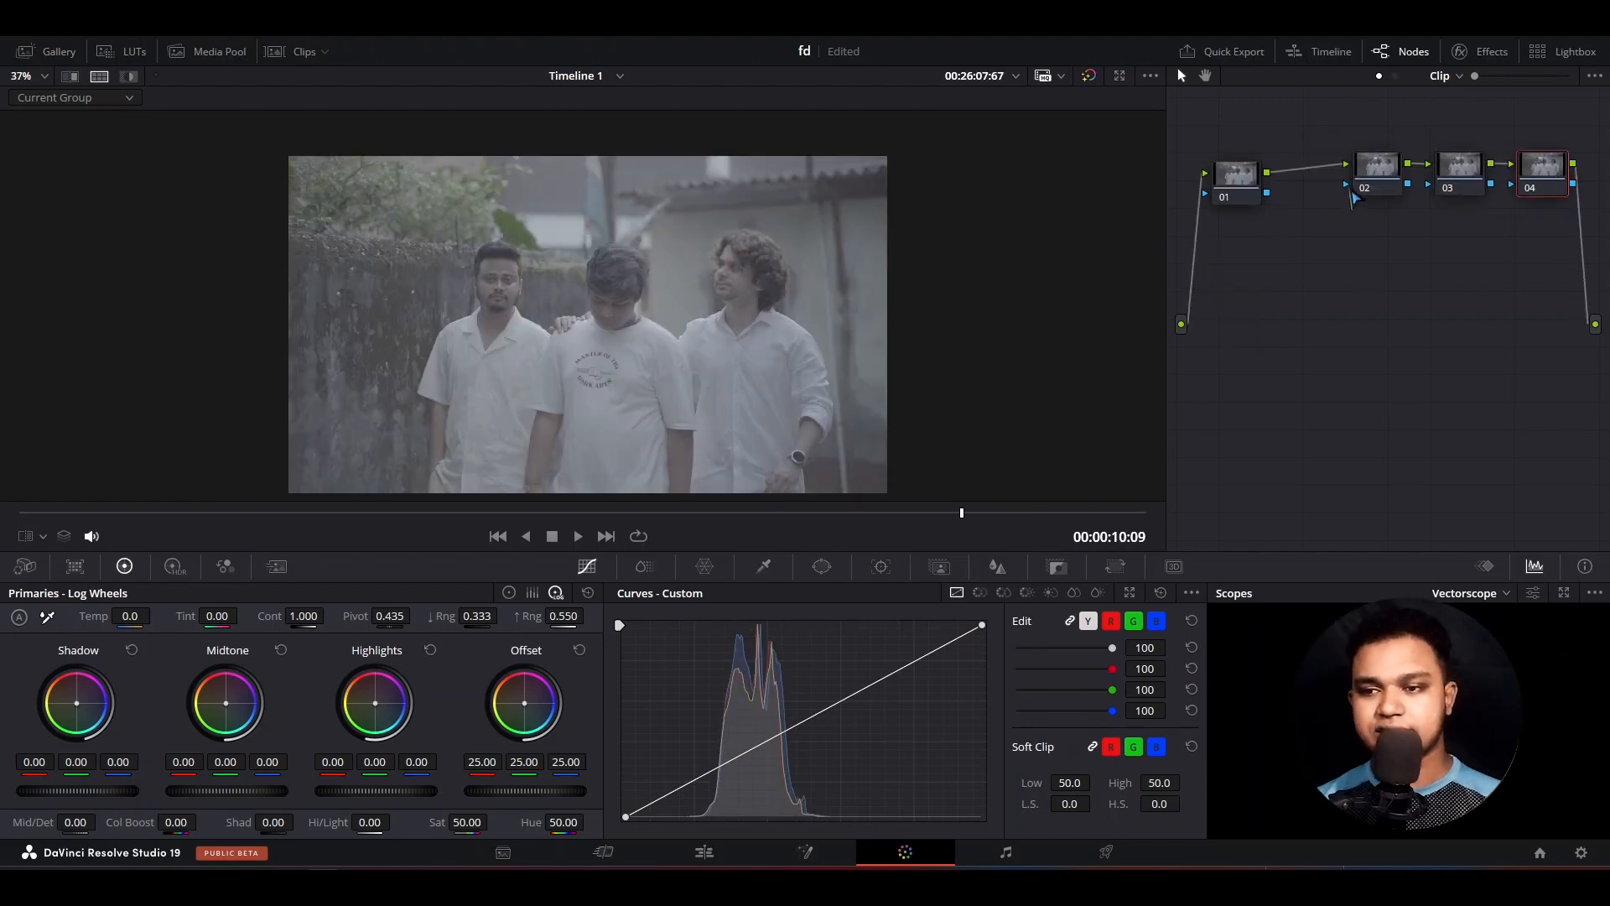
Move node 01 to the graph's edge by the source, and place node 02 slightly above nodes 03 and 04
left_click_drag(1345, 186, 1320, 157)
left_click_drag(1232, 181, 1139, 265)
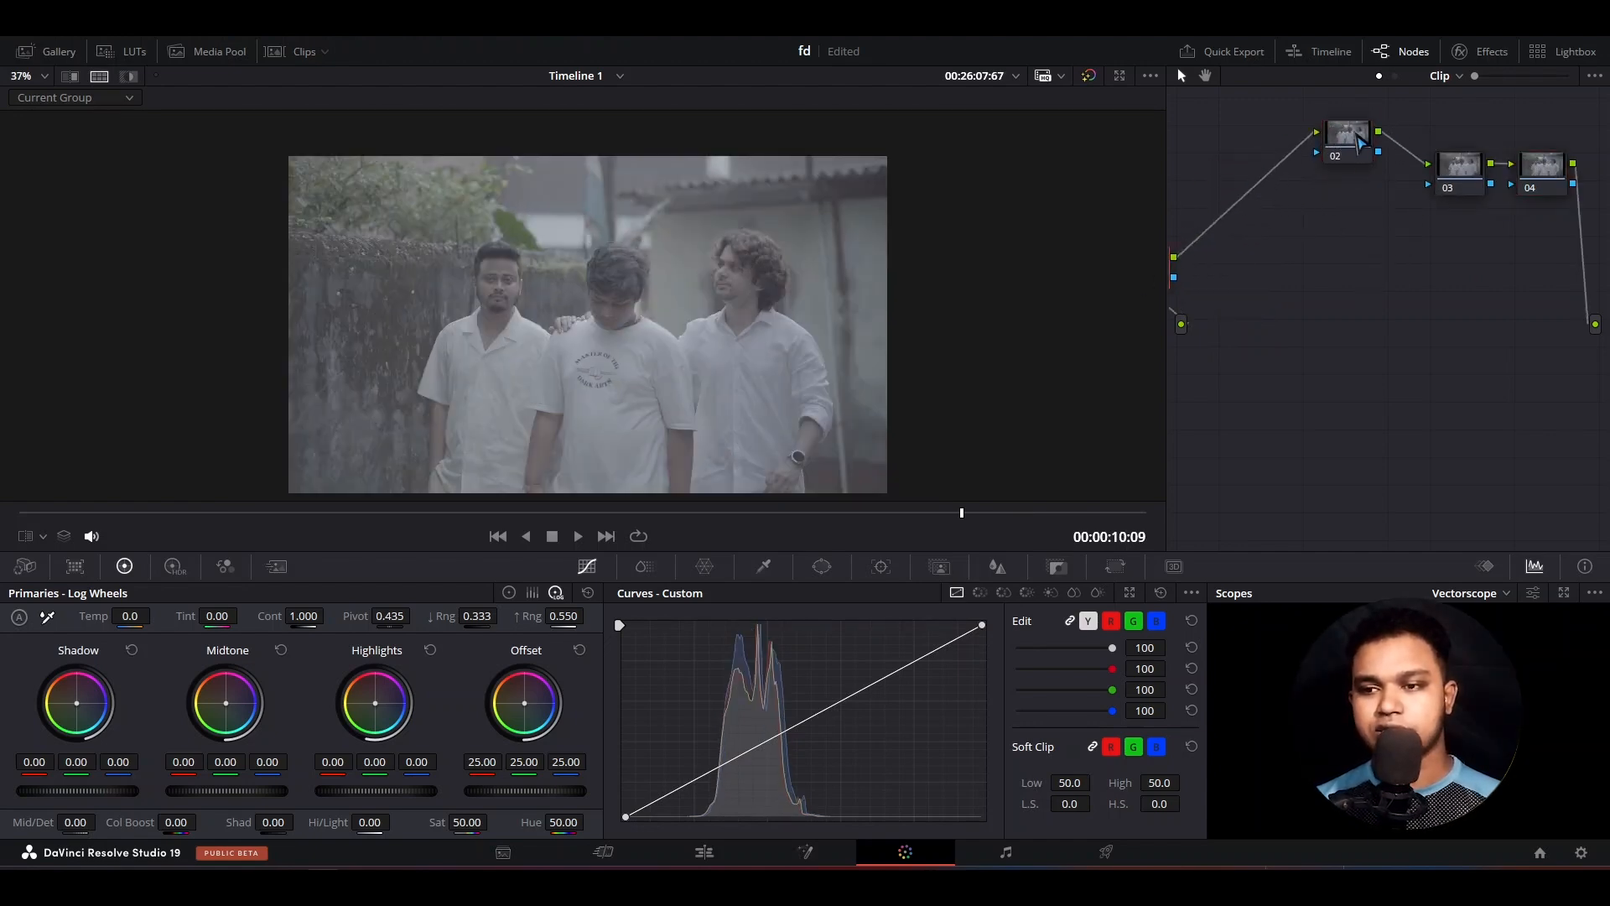
left_click_drag(1361, 143, 1300, 224)
left_click_drag(1303, 304, 1564, 156)
left_click_drag(1531, 176, 1511, 191)
left_click_drag(1278, 241, 1275, 186)
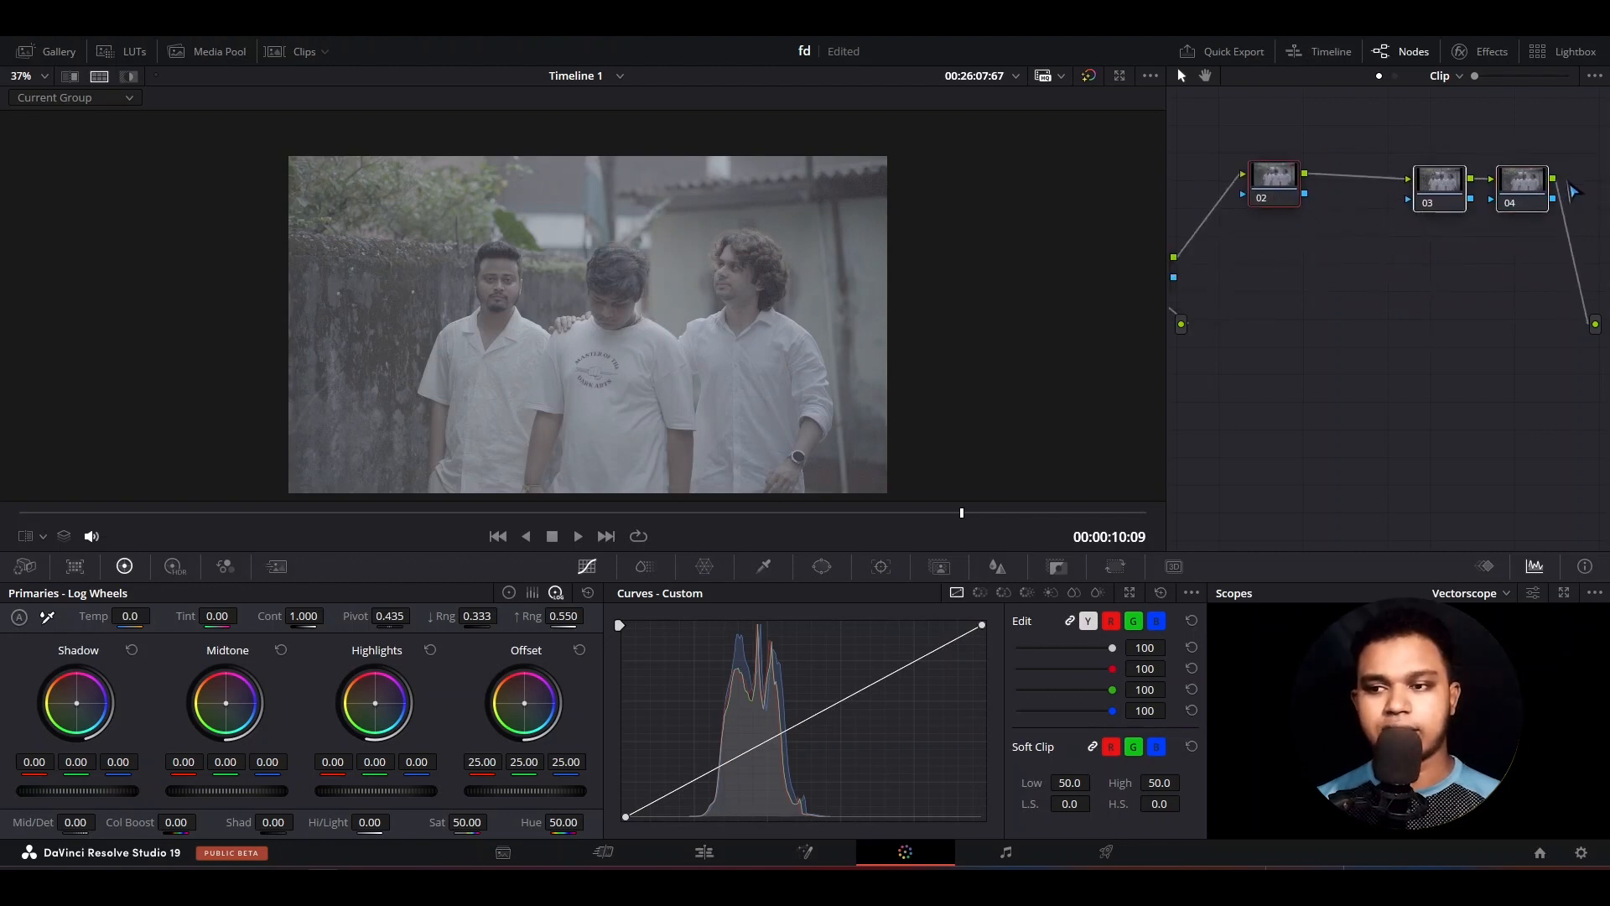
left_click_drag(1539, 195, 1483, 228)
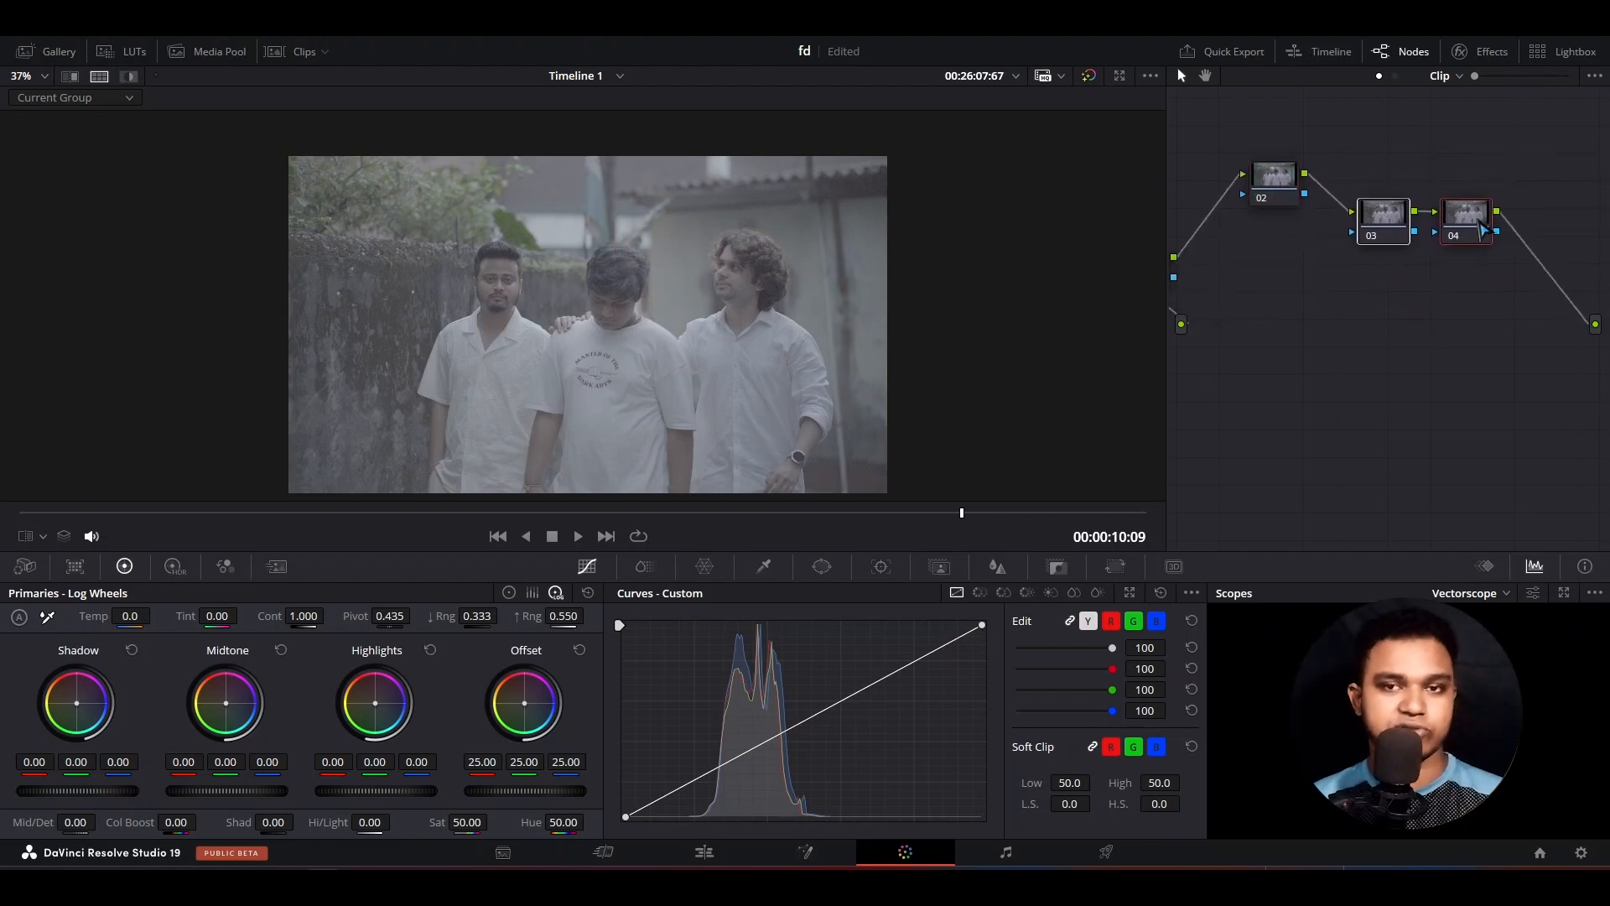
Apply Auto Color to node 02
left_click(1269, 198)
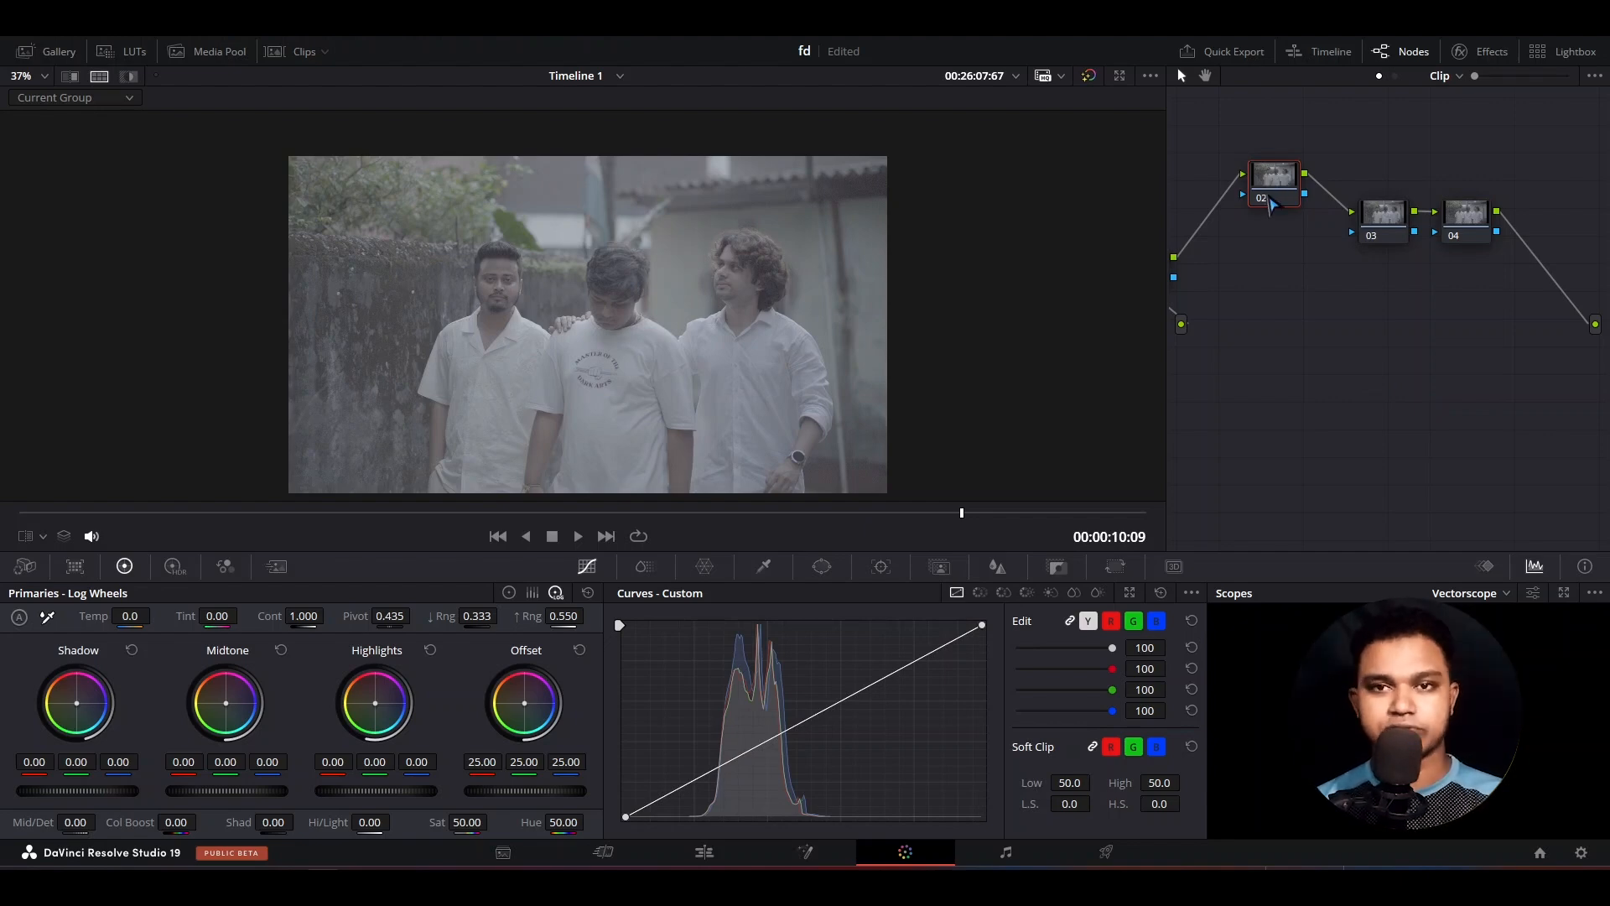
key("ctrl+d")
left_click(483, 33)
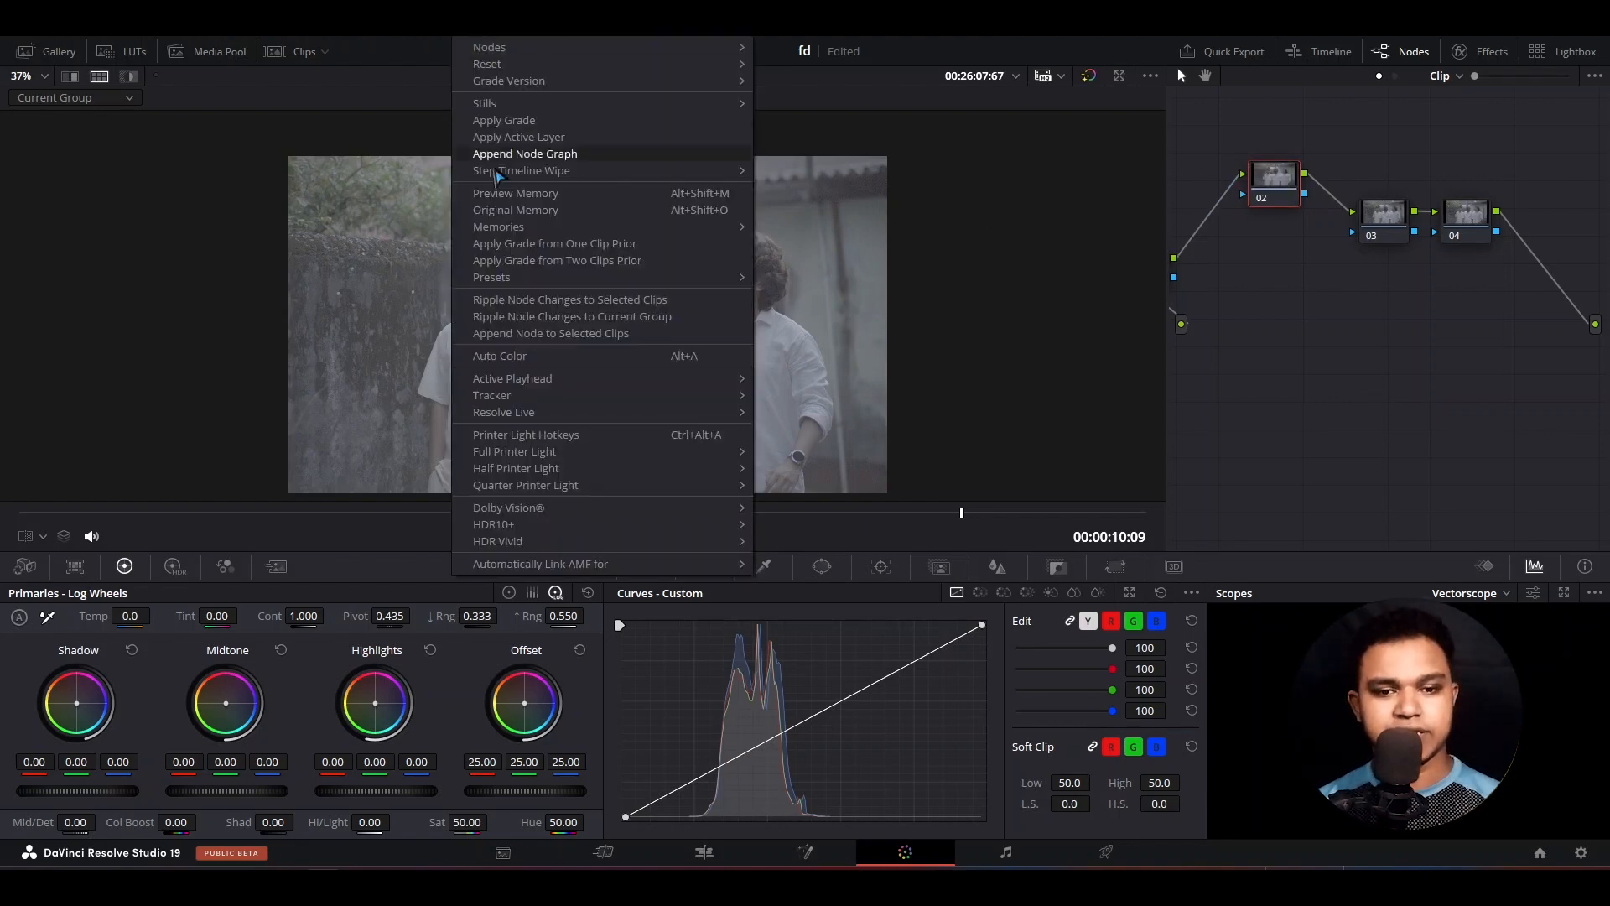
left_click(503, 358)
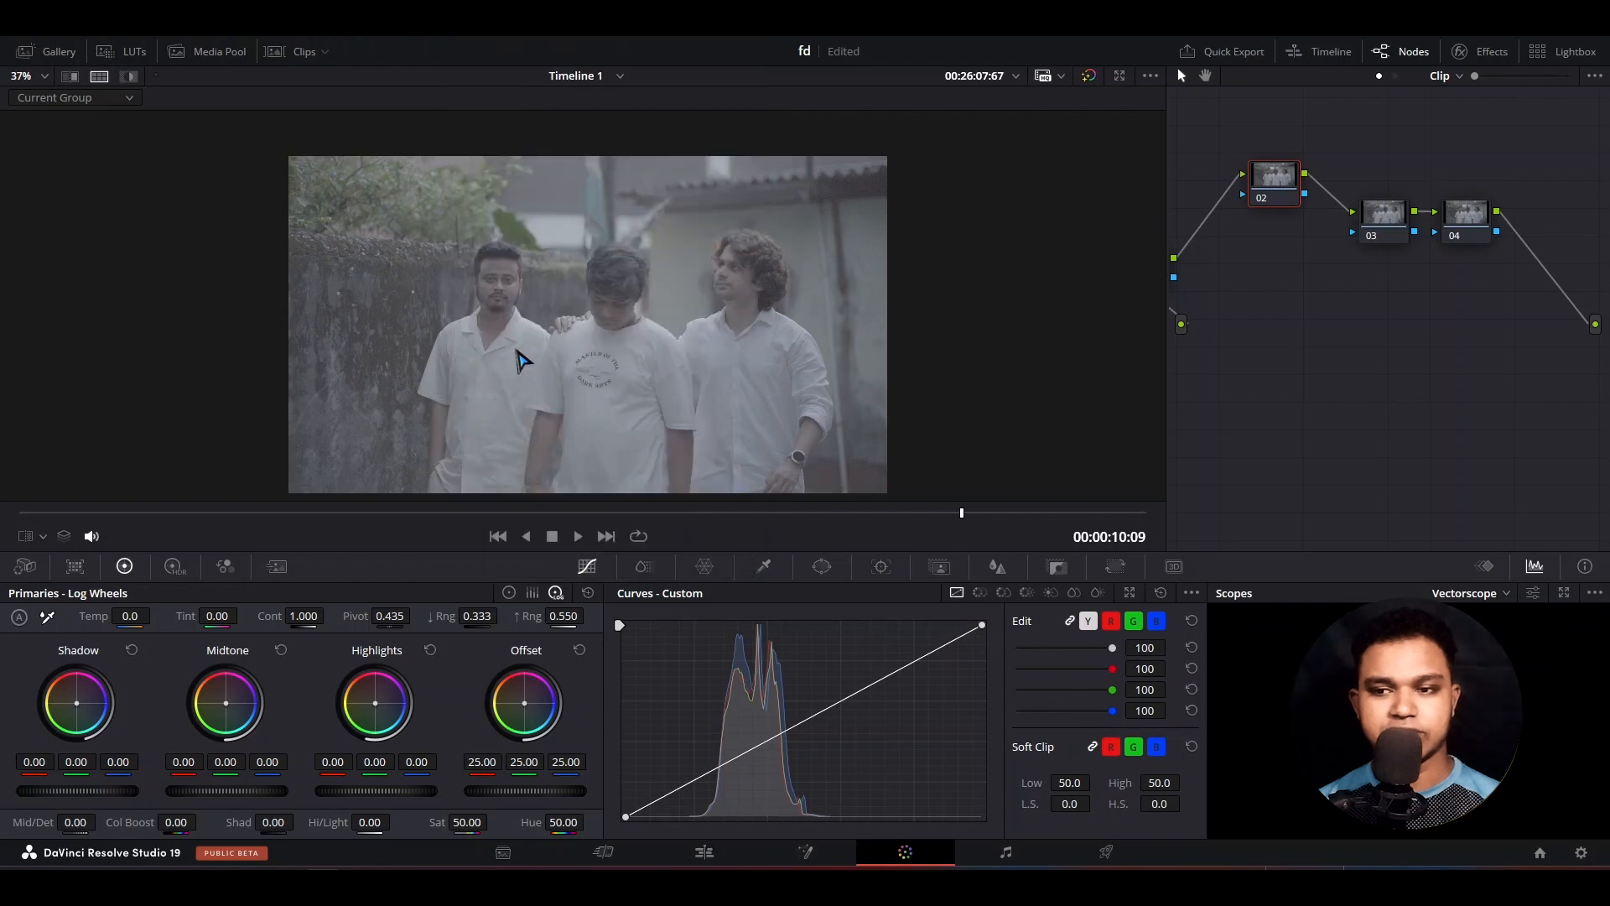
scroll(625, 398, "down", 1)
scroll(625, 398, "up", 1)
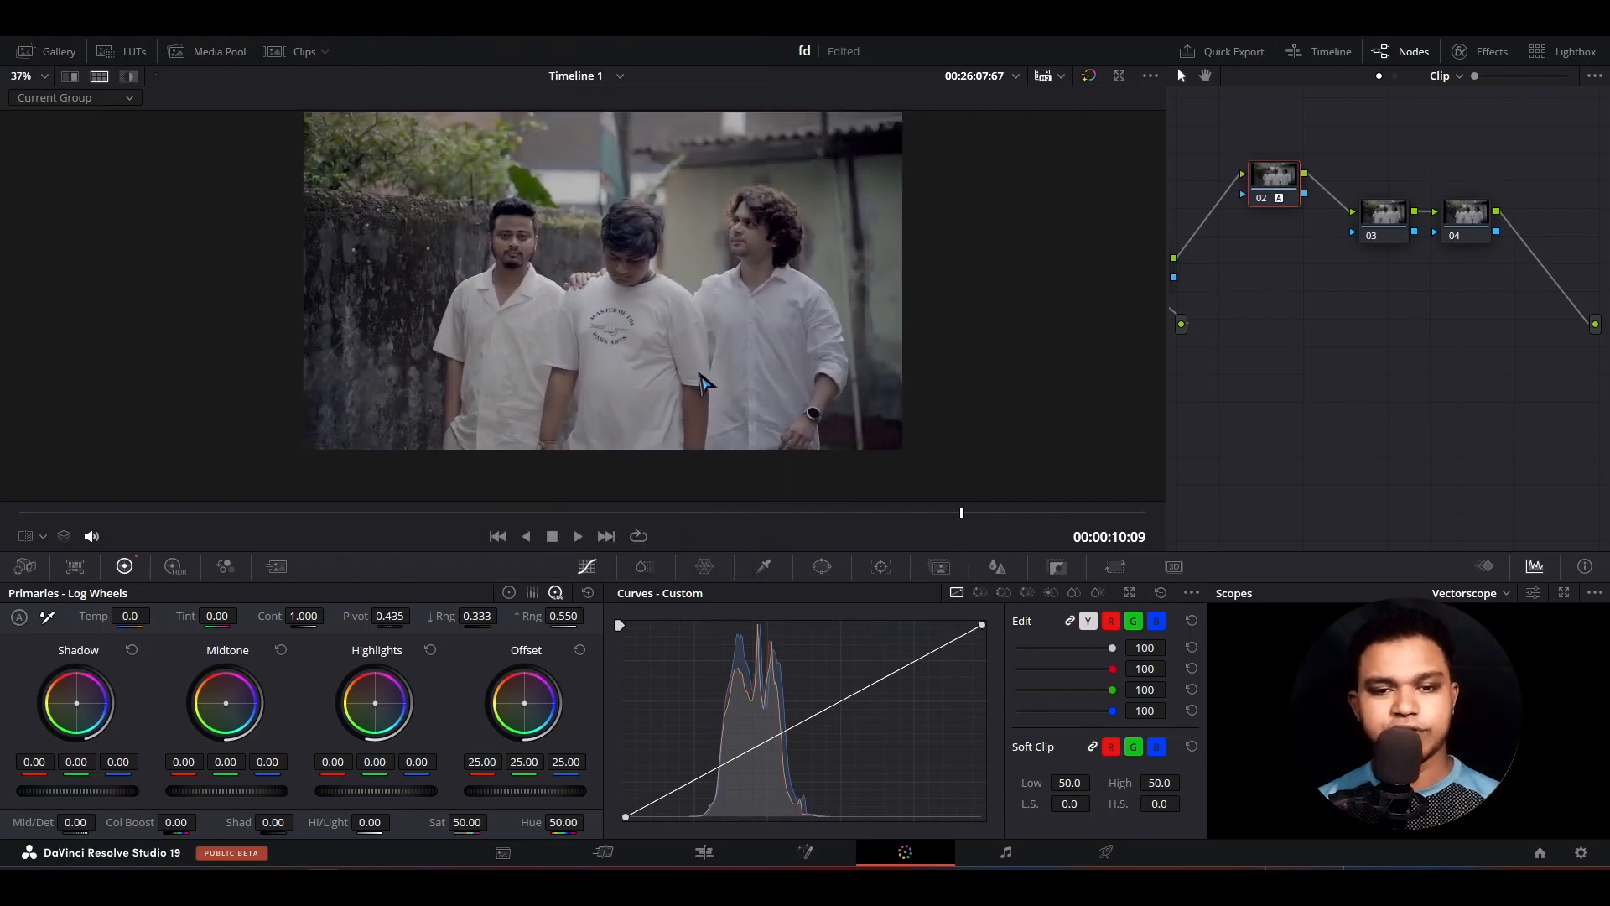
scroll(685, 338, "down", 1)
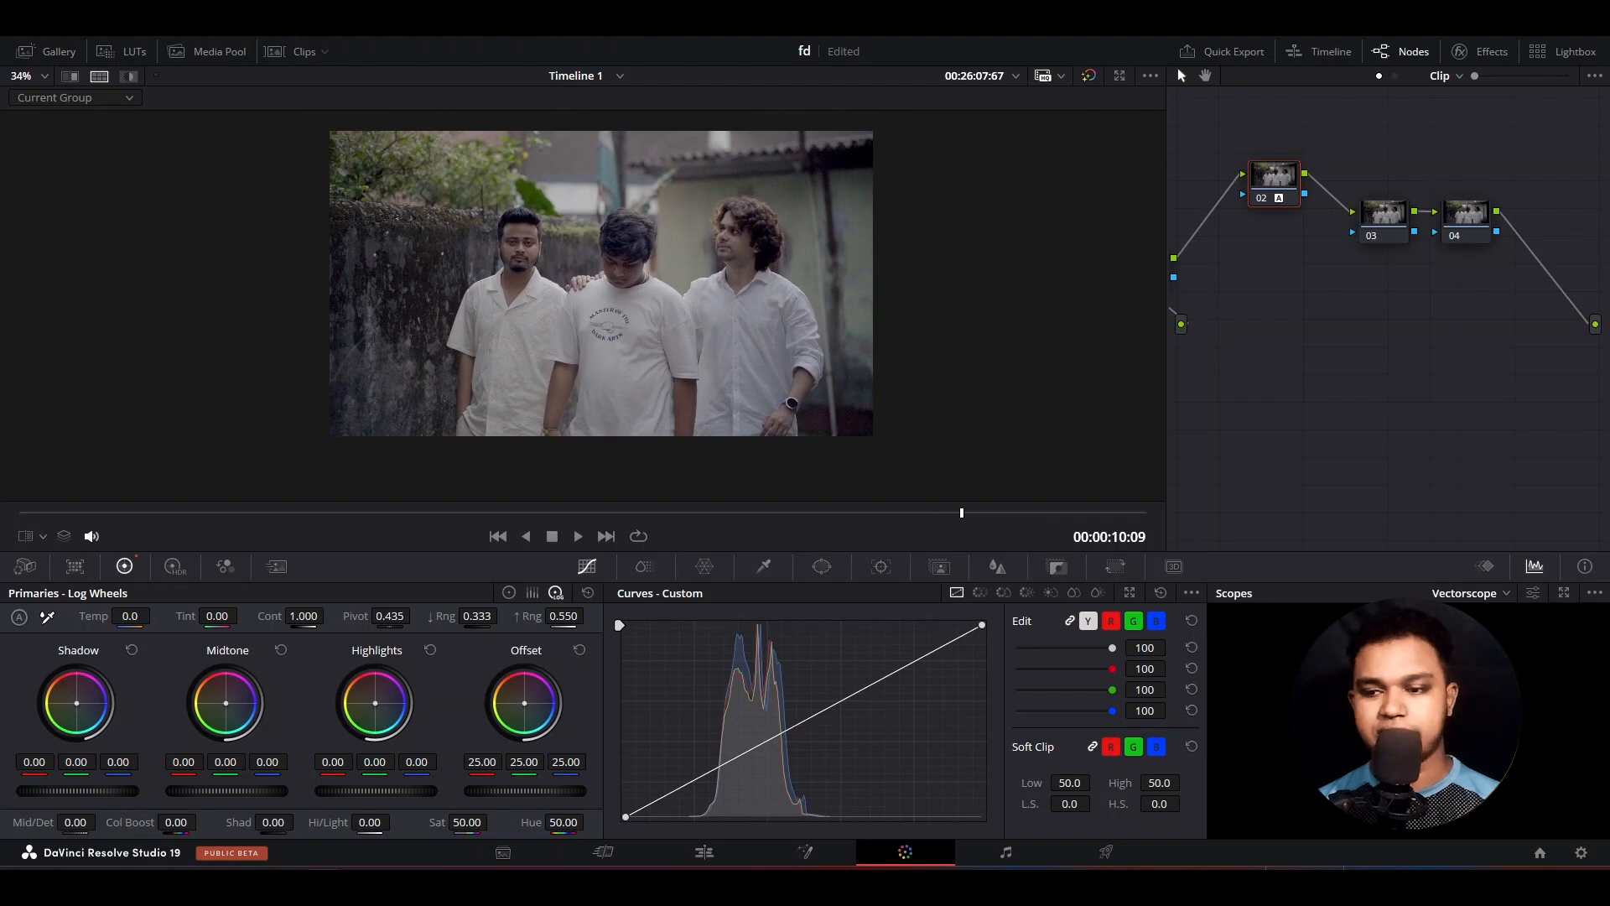
Set the scope to Parade and pull the custom curve's white point inward until the highlights peak at about 896
left_click(1477, 594)
left_click(1501, 619)
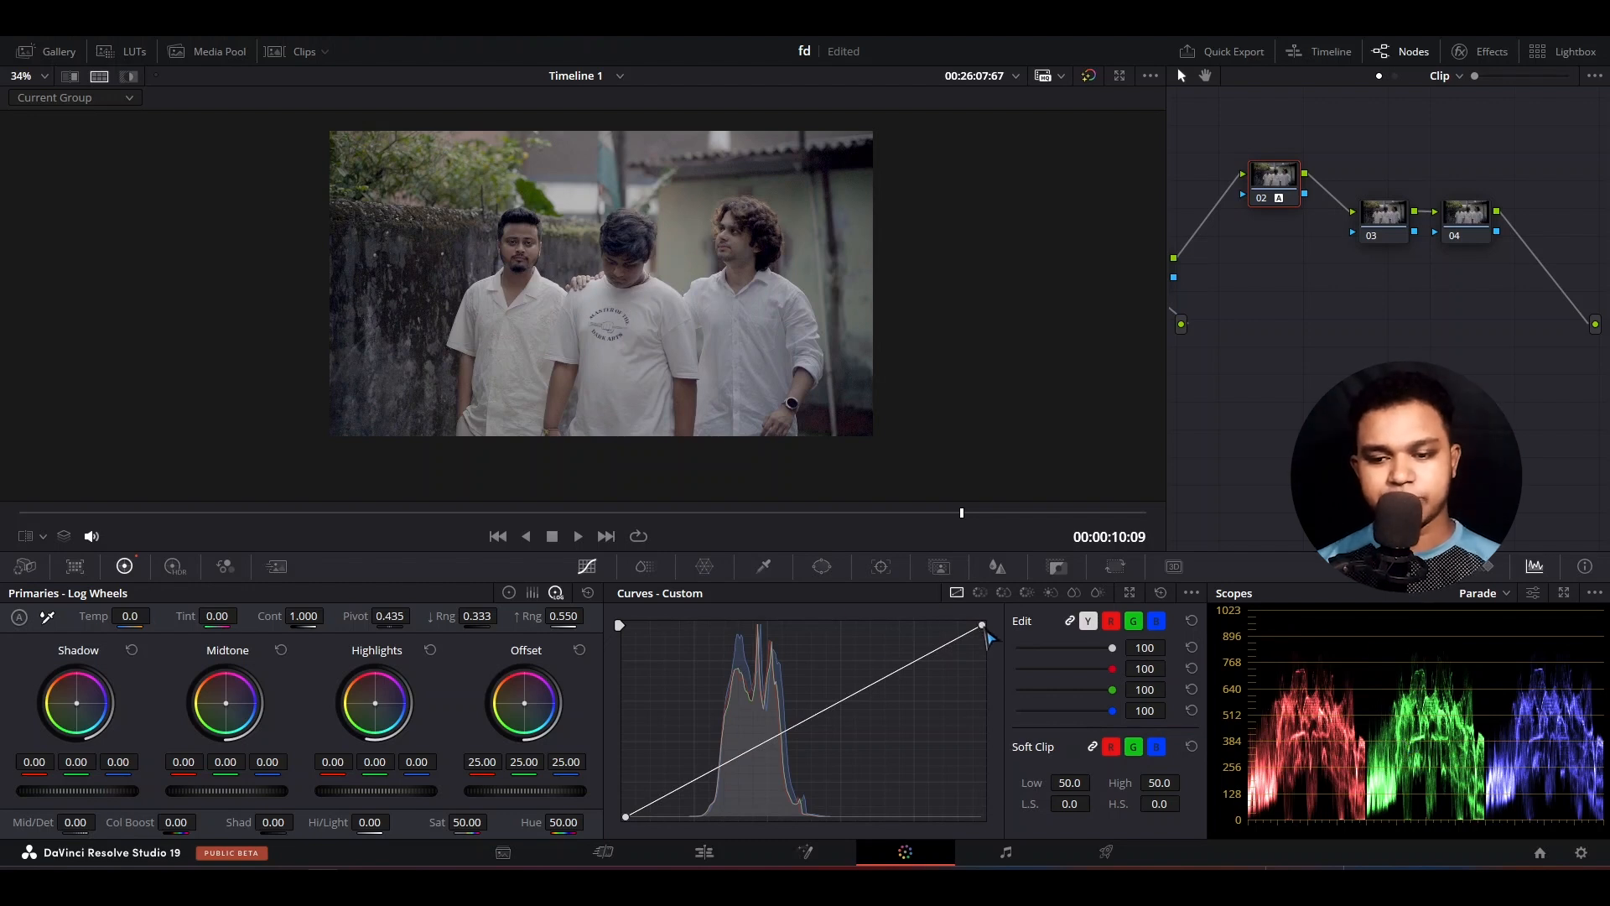
left_click_drag(983, 626, 921, 628)
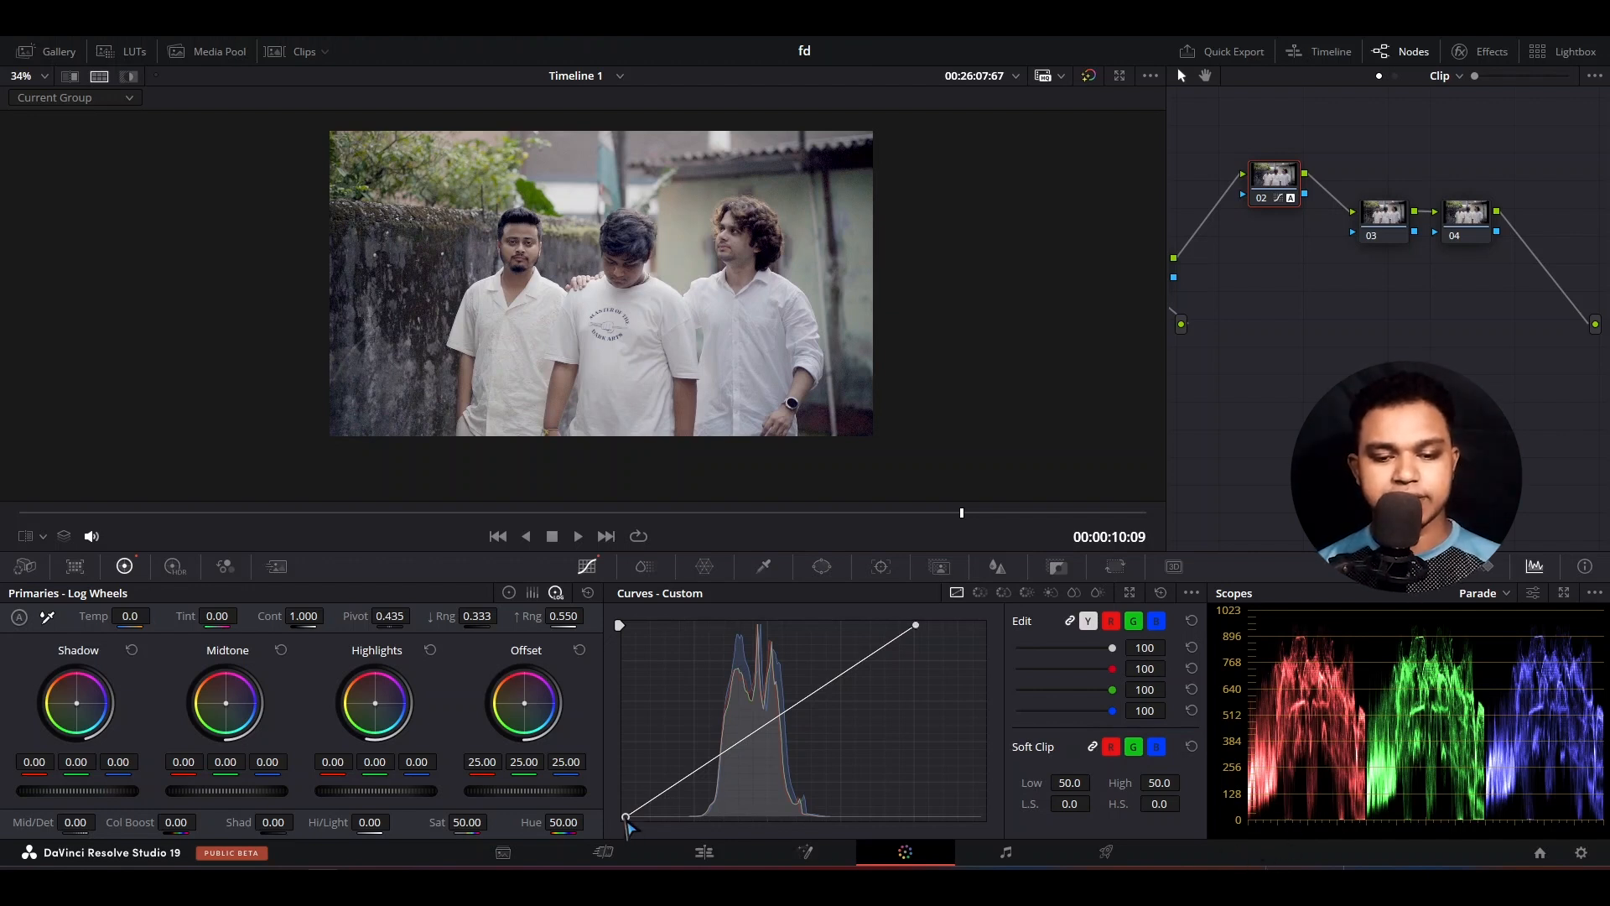
Raise the black point of node 02's custom curve and add a control point at its midtones
left_click_drag(627, 819, 618, 788)
scroll(550, 349, "down", 1)
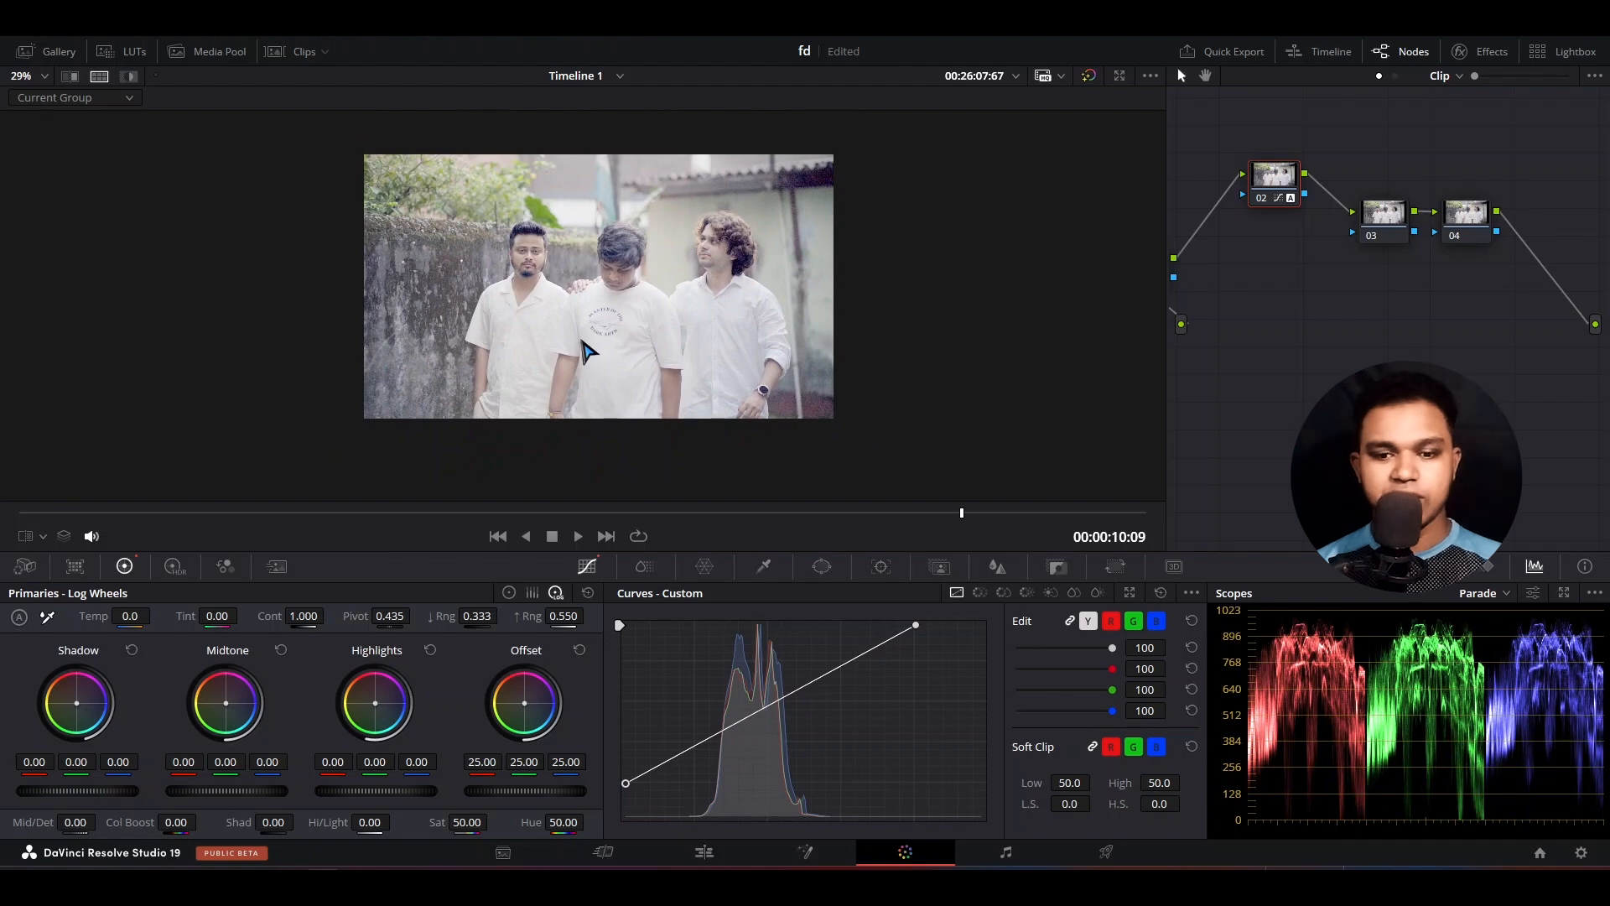
left_click(765, 714)
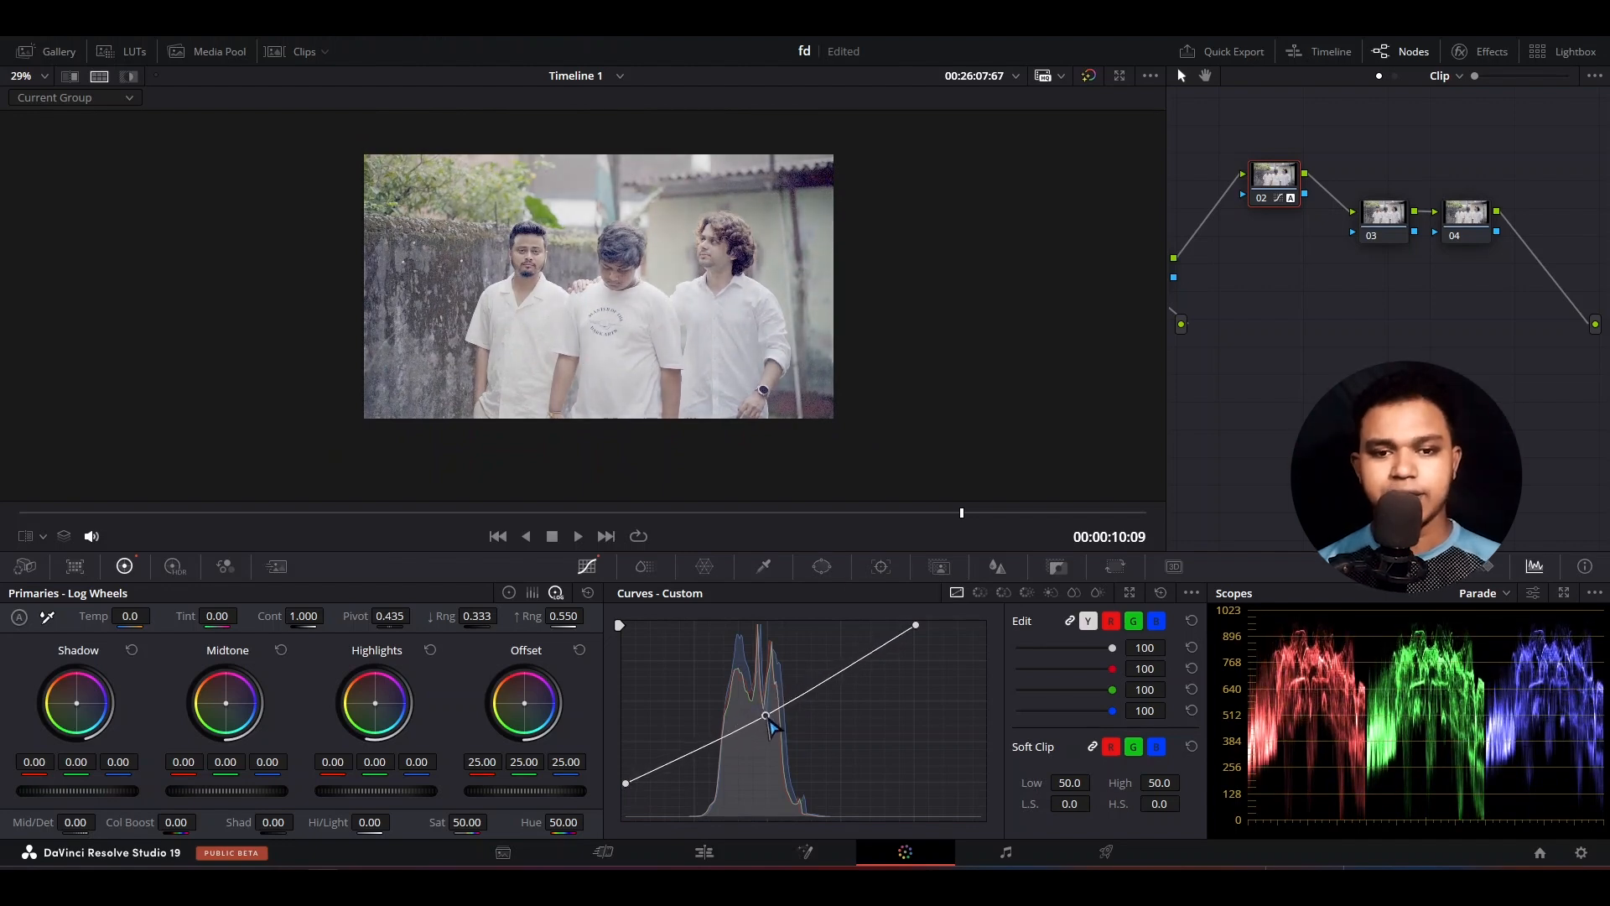
scroll(648, 396, "up", 1)
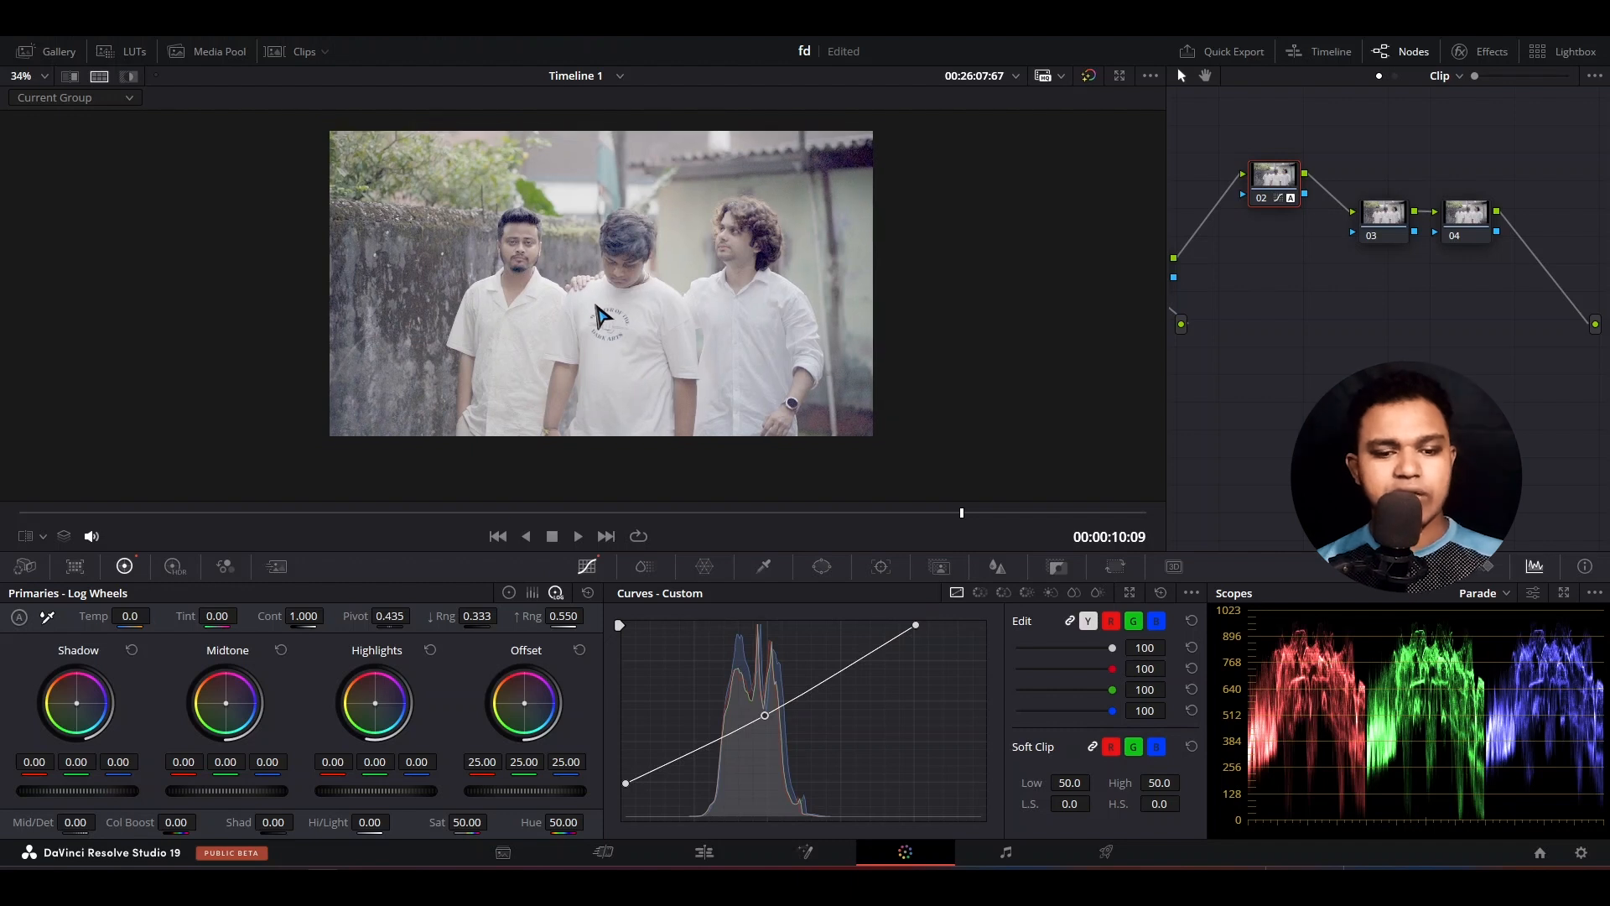
scroll(601, 317, "down", 1)
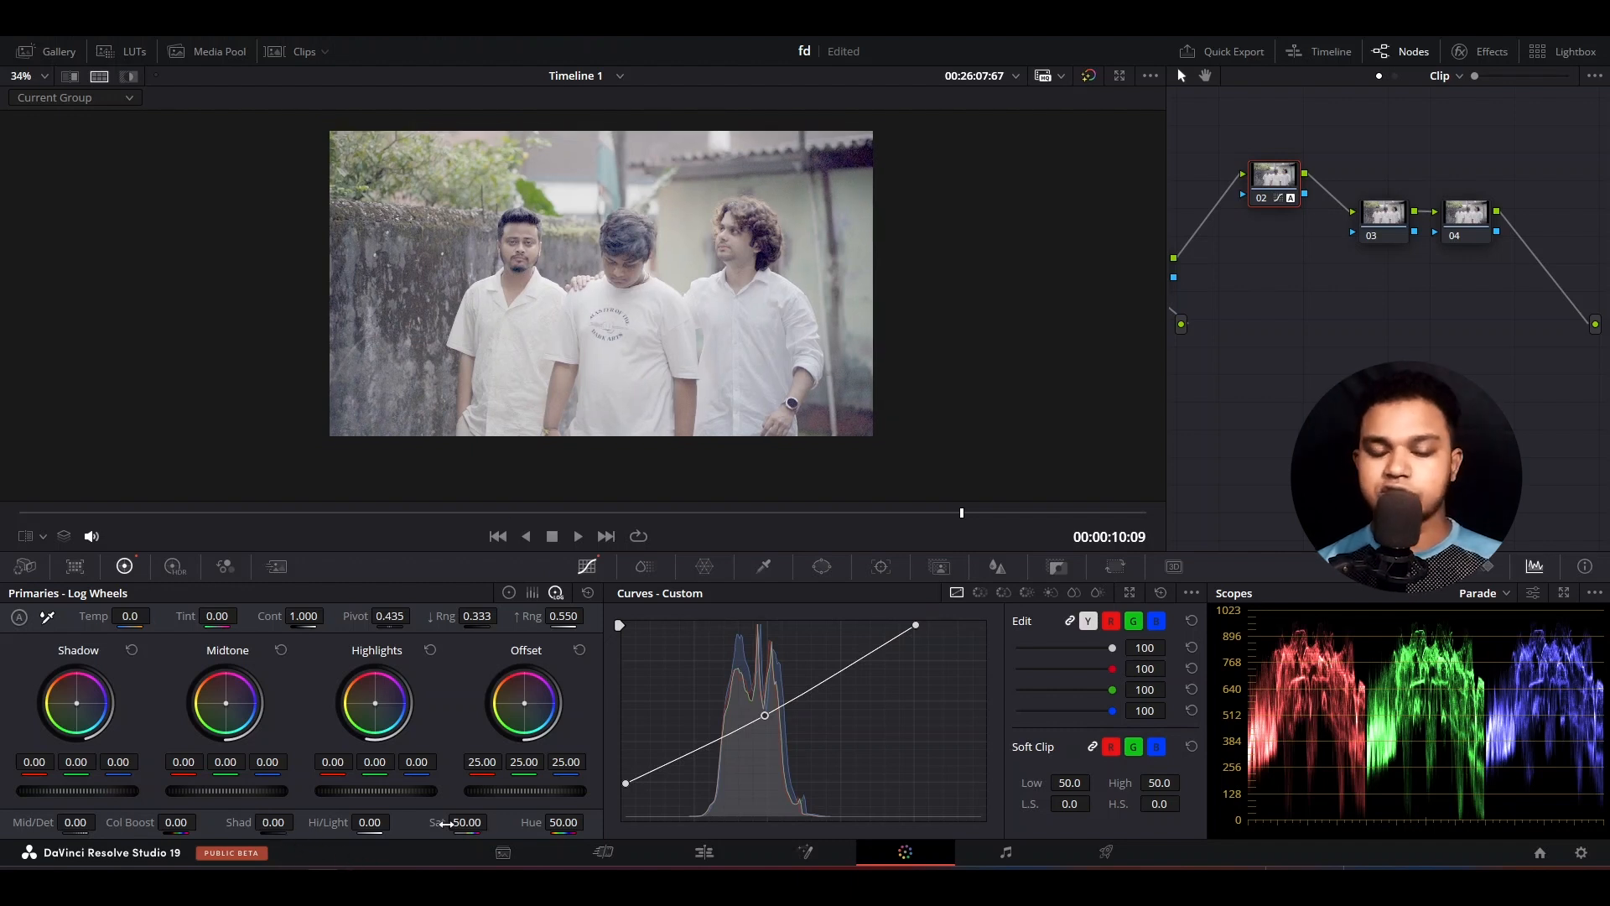
Set the saturation of node 02 to 90.60
left_click_drag(493, 821, 492, 821)
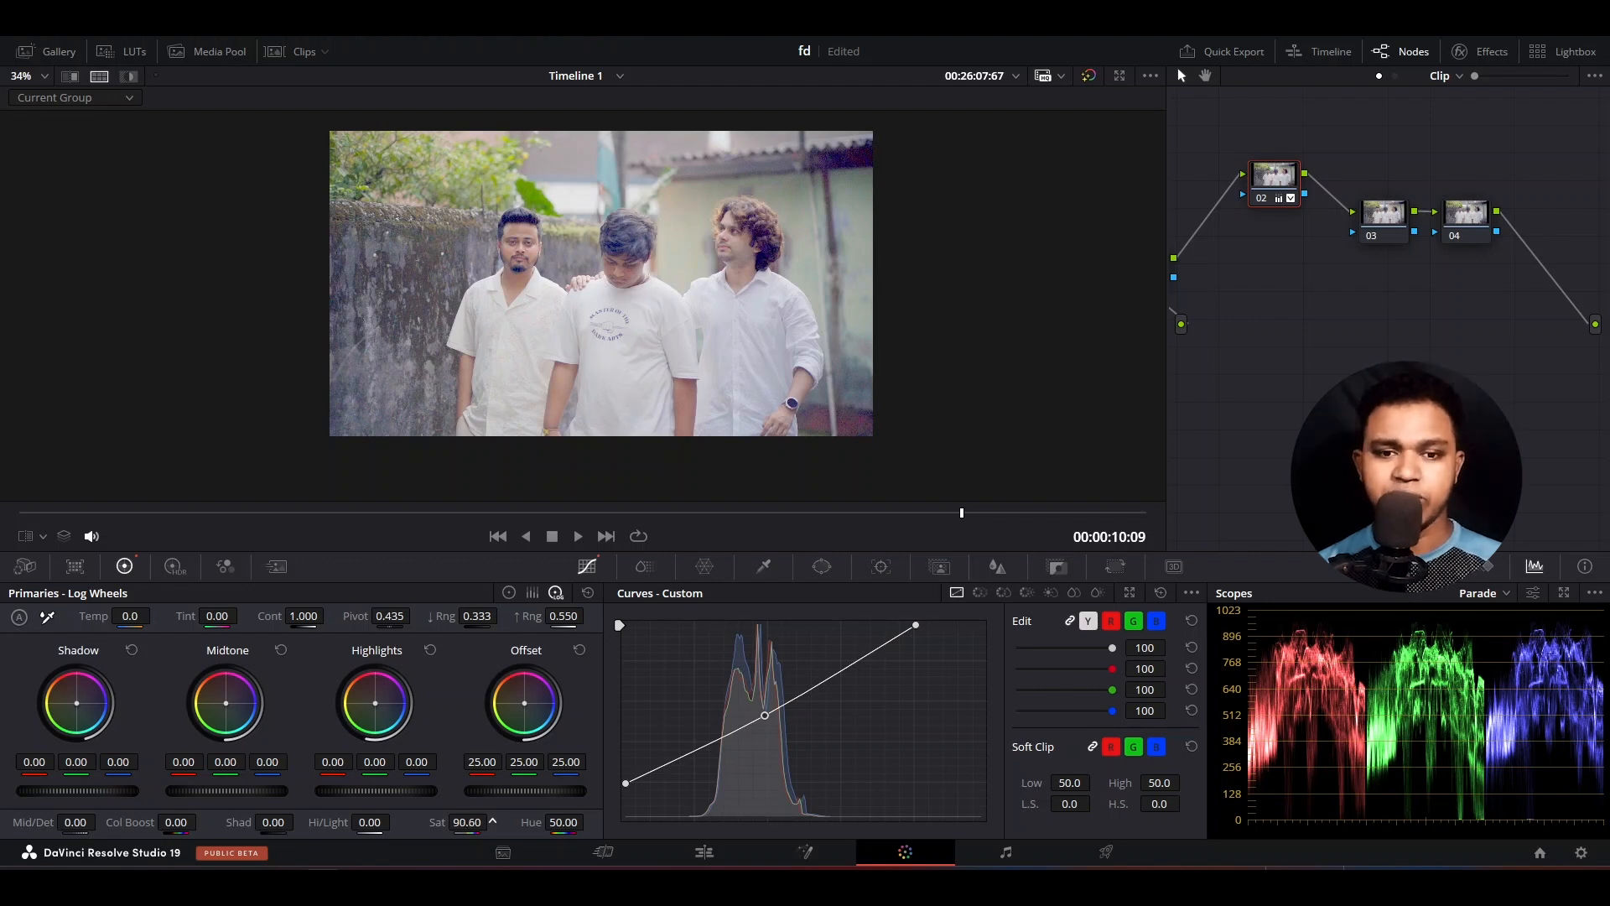
scroll(574, 417, "down", 2)
scroll(577, 414, "up", 2)
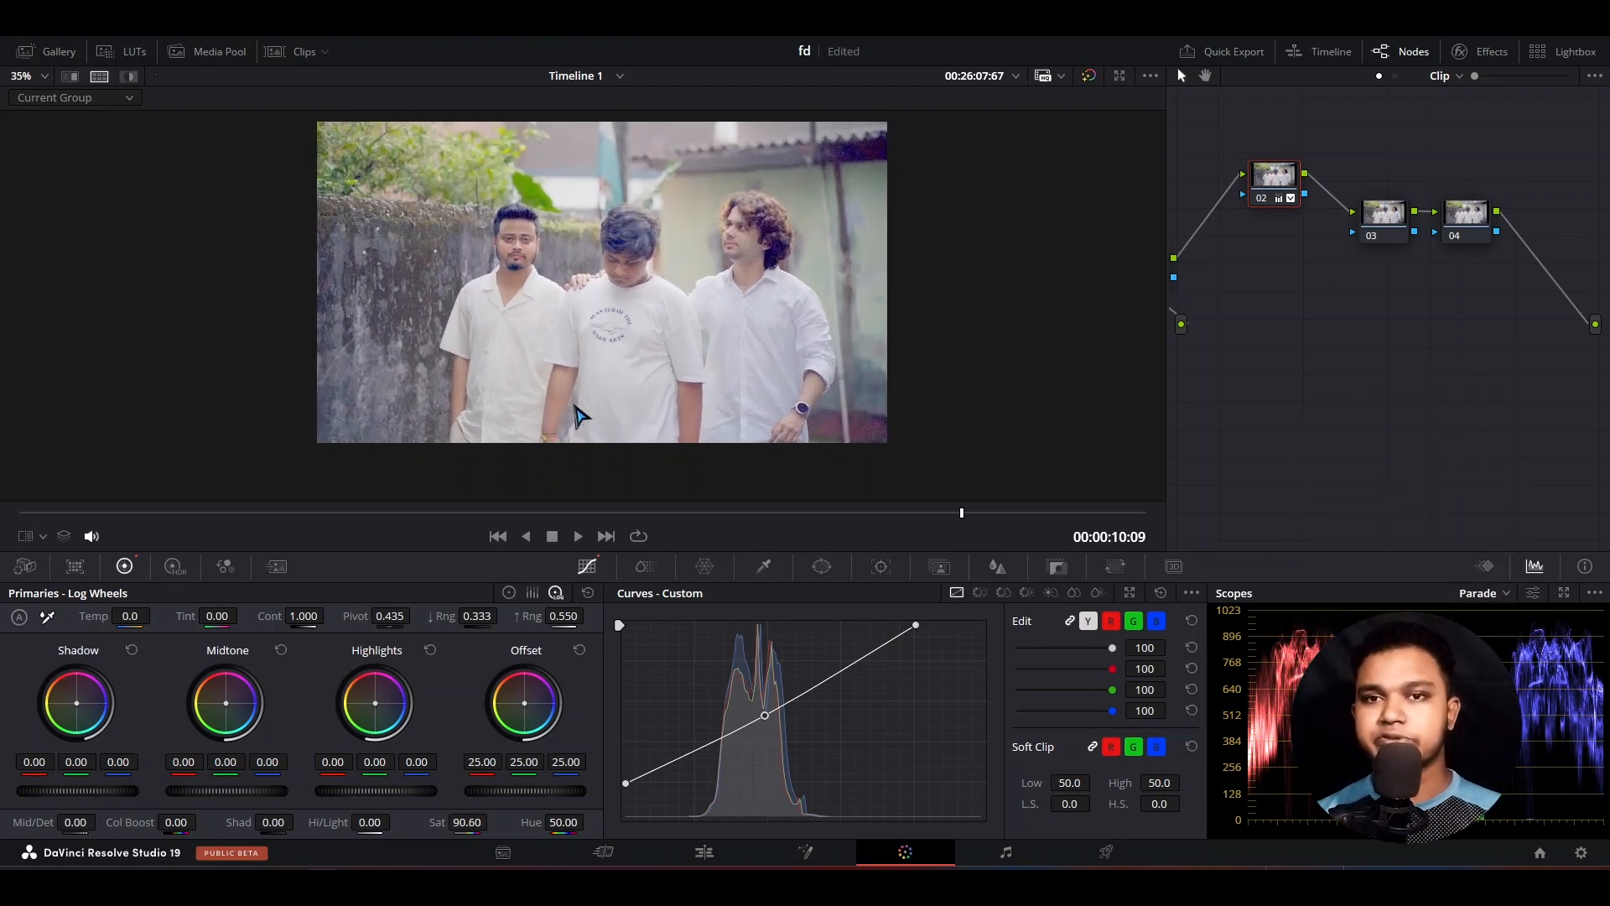
Spread out the node graph, placing node 03 above node 02's level and node 04 lower toward the output
left_click_drag(1392, 218, 1376, 161)
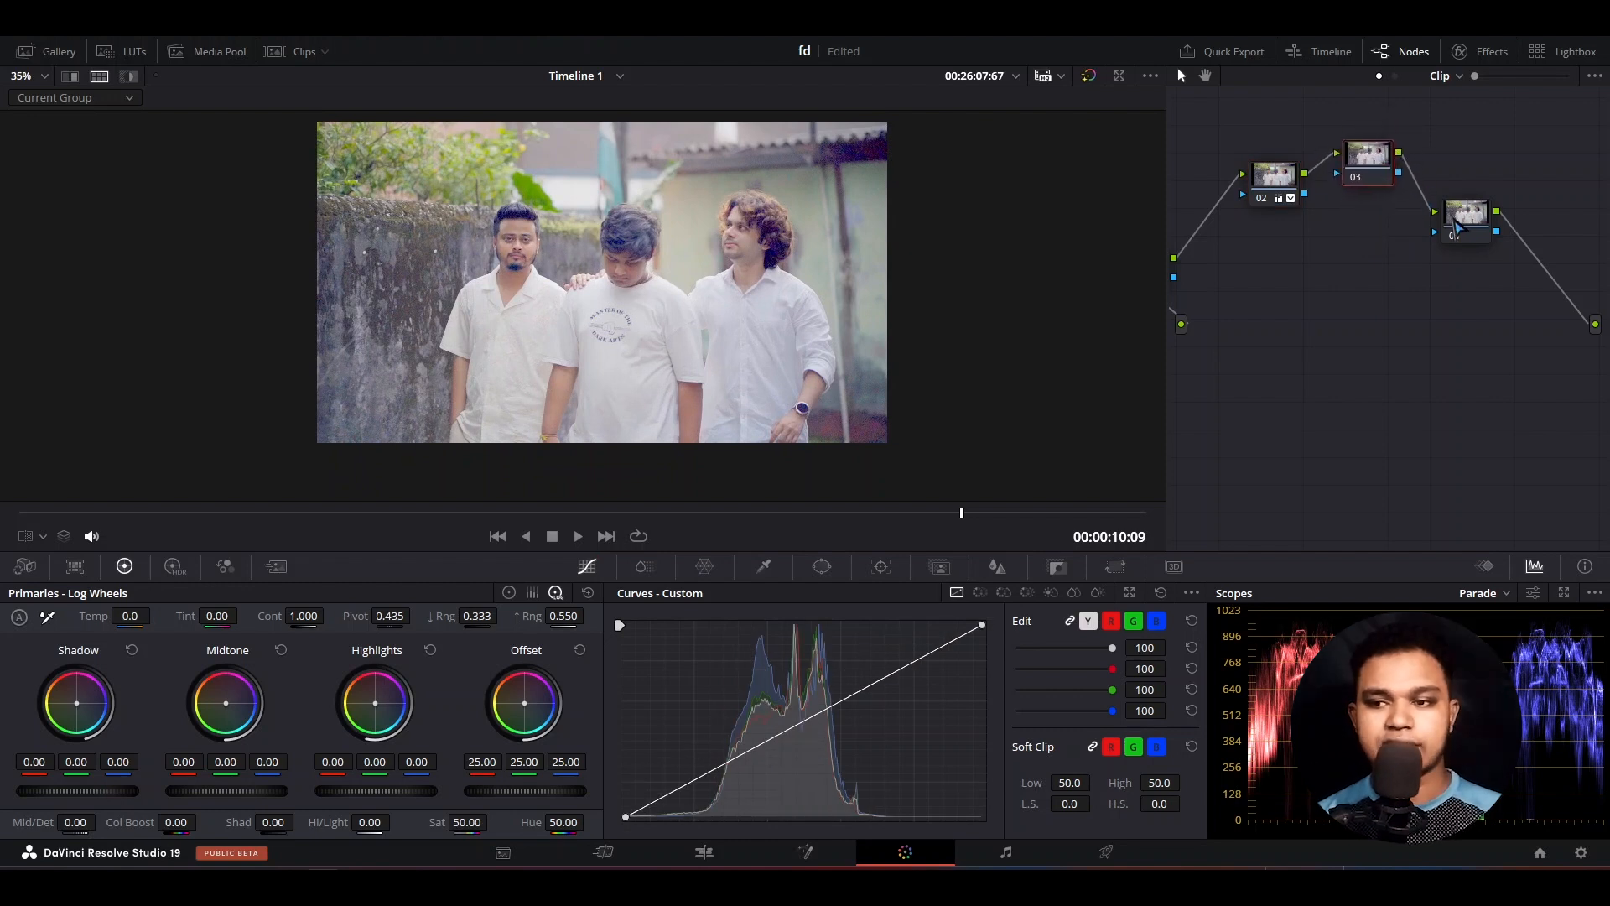
left_click_drag(1467, 215, 1486, 234)
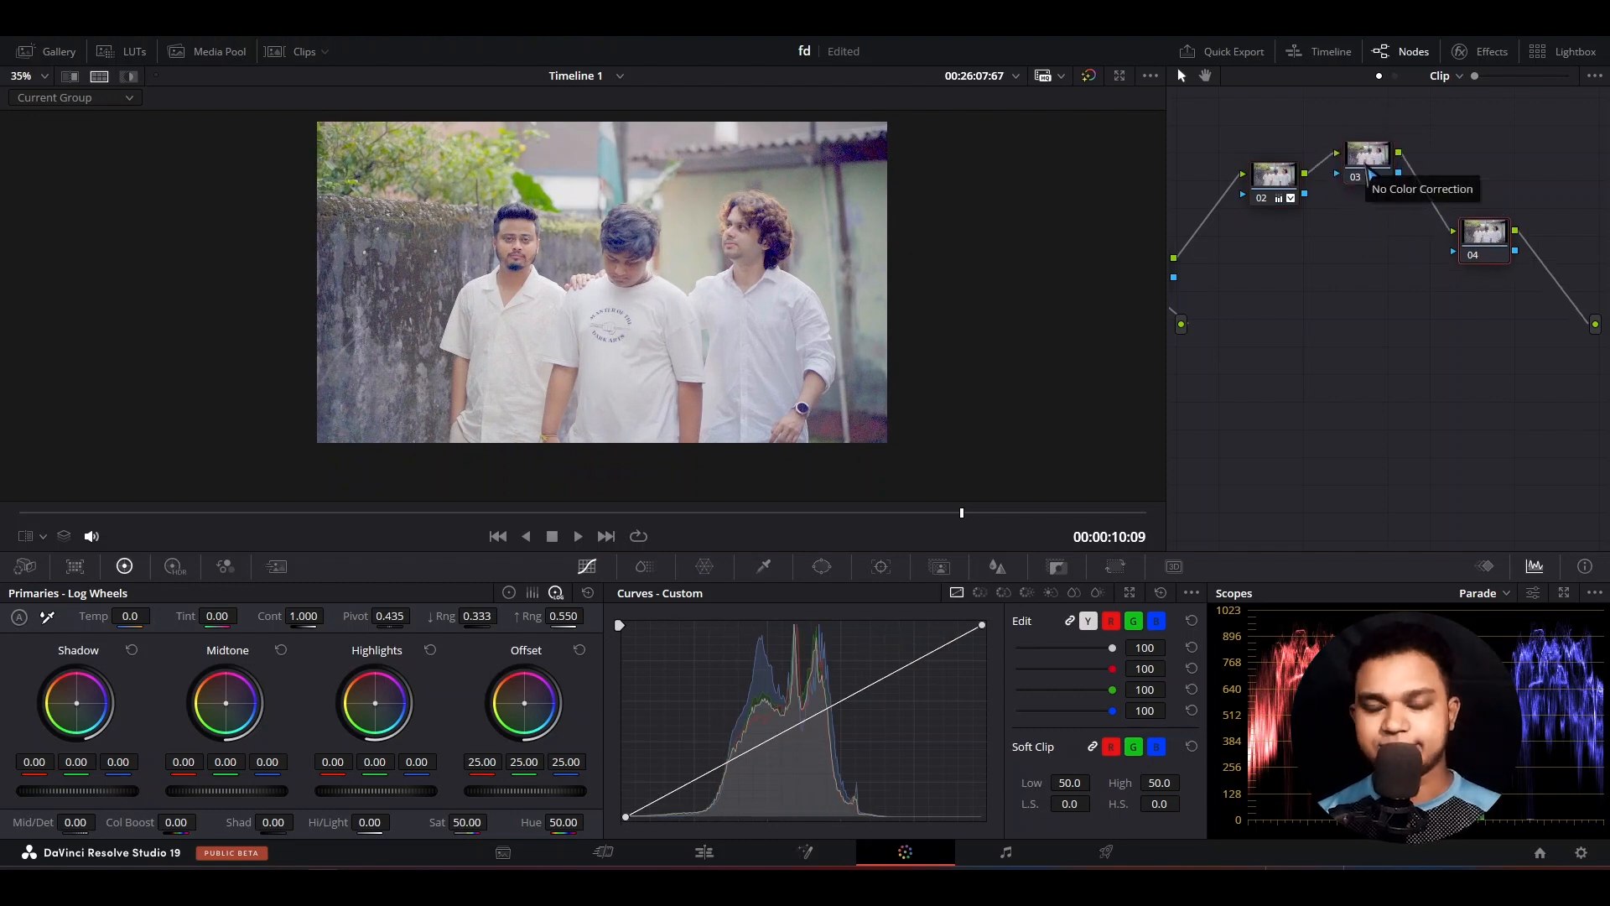
left_click_drag(1372, 174, 1405, 182)
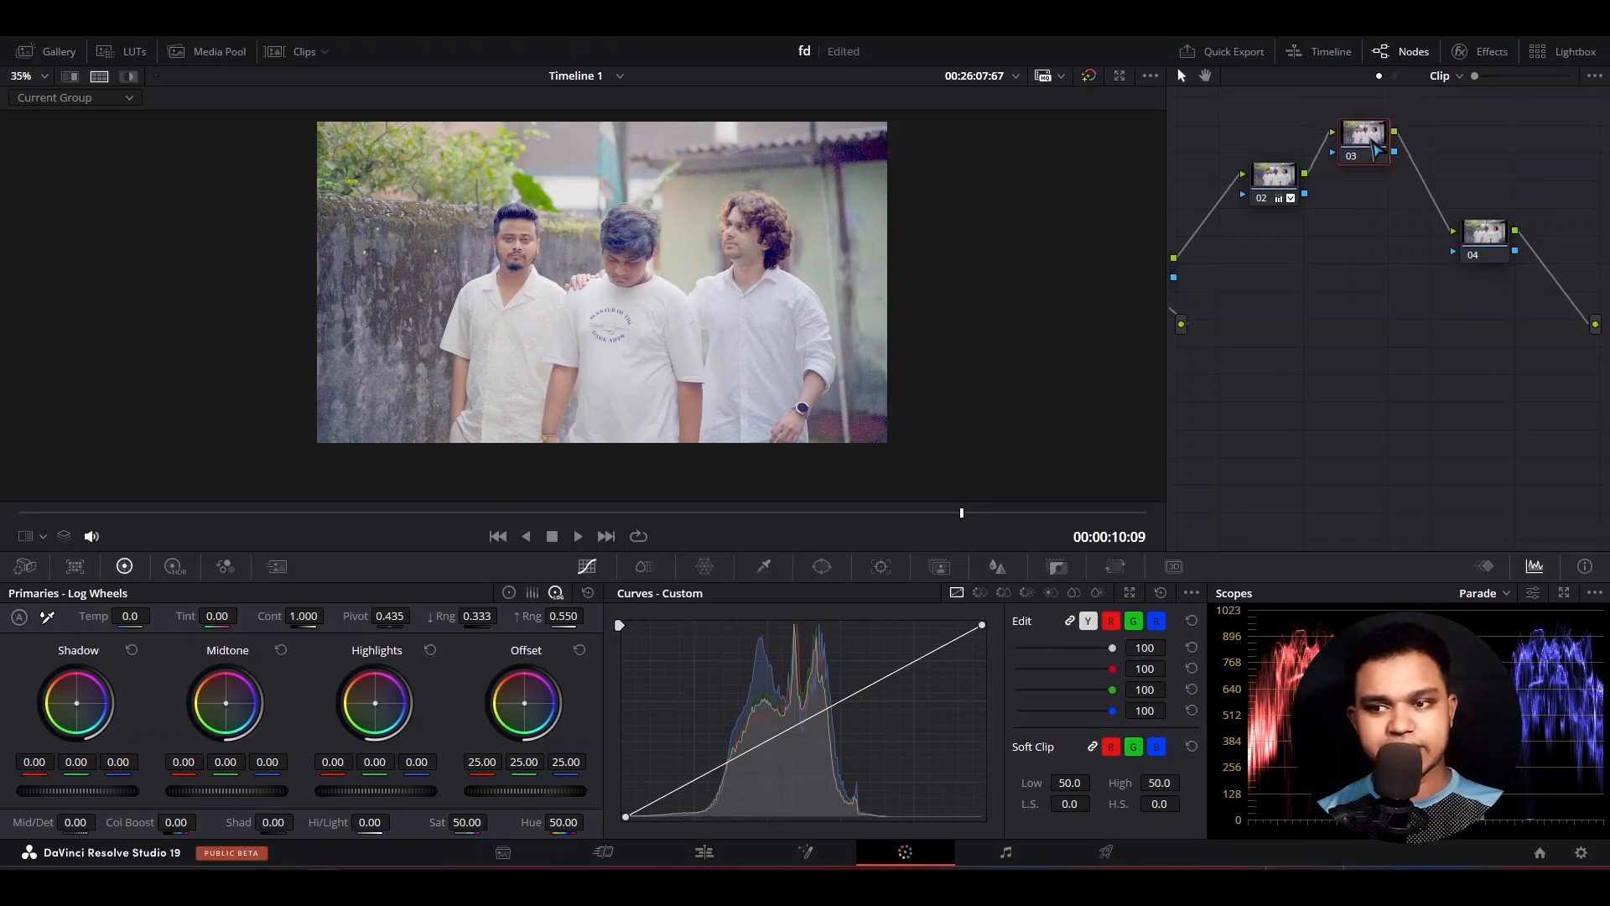
Reposition nodes 02 and 04 in the node graph so they sit level with each other below node 03
left_click_drag(1274, 177, 1252, 263)
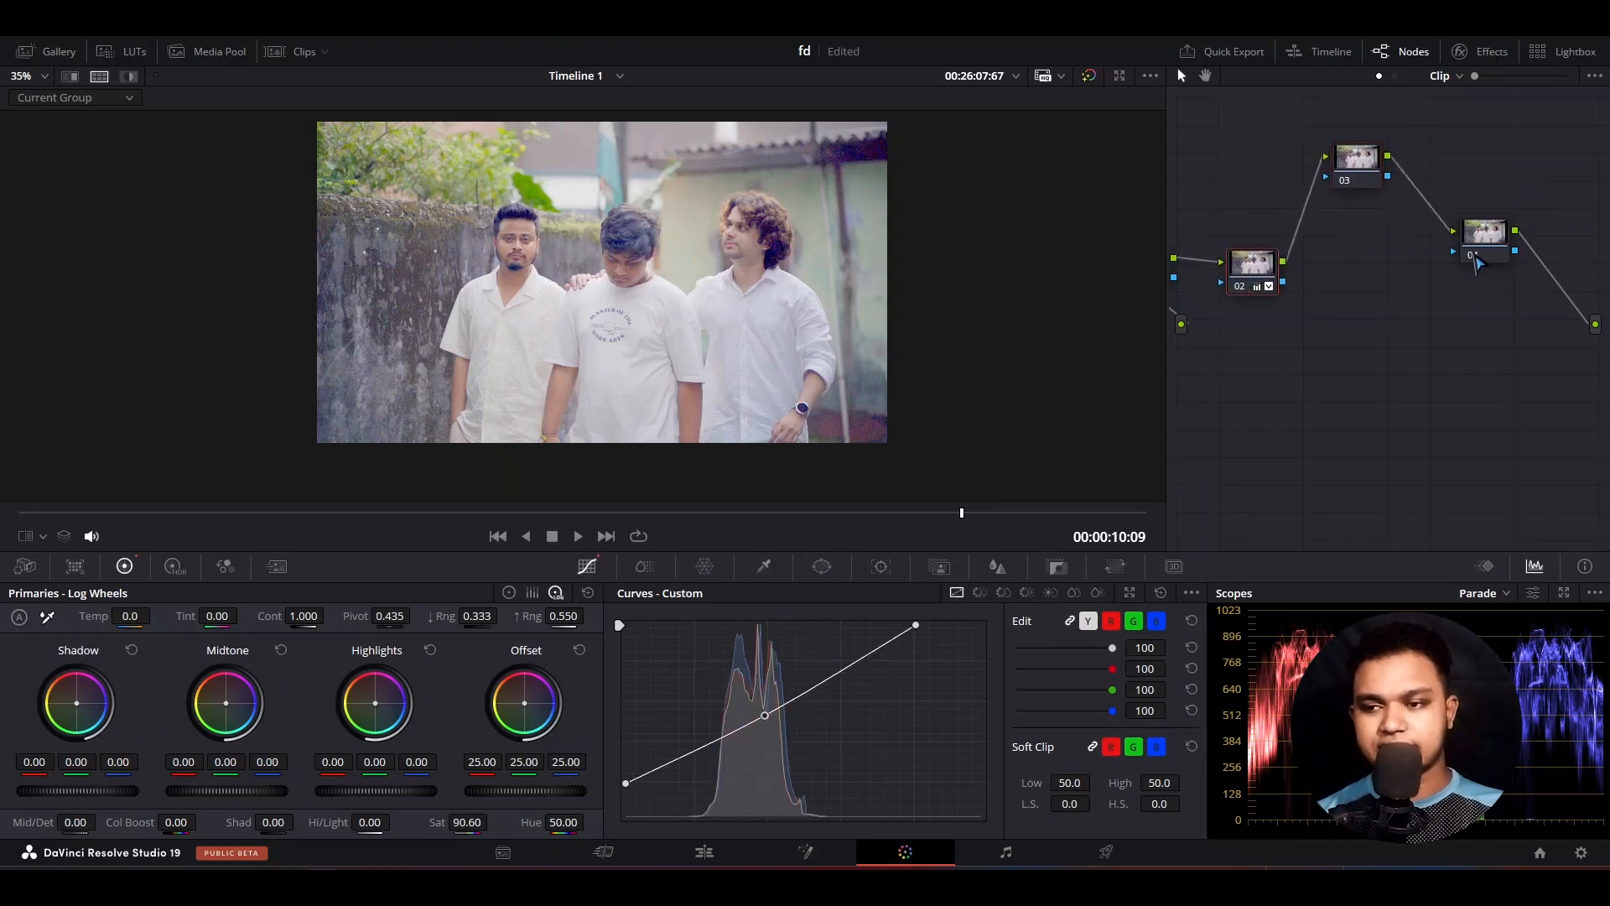
left_click_drag(1494, 233, 1455, 277)
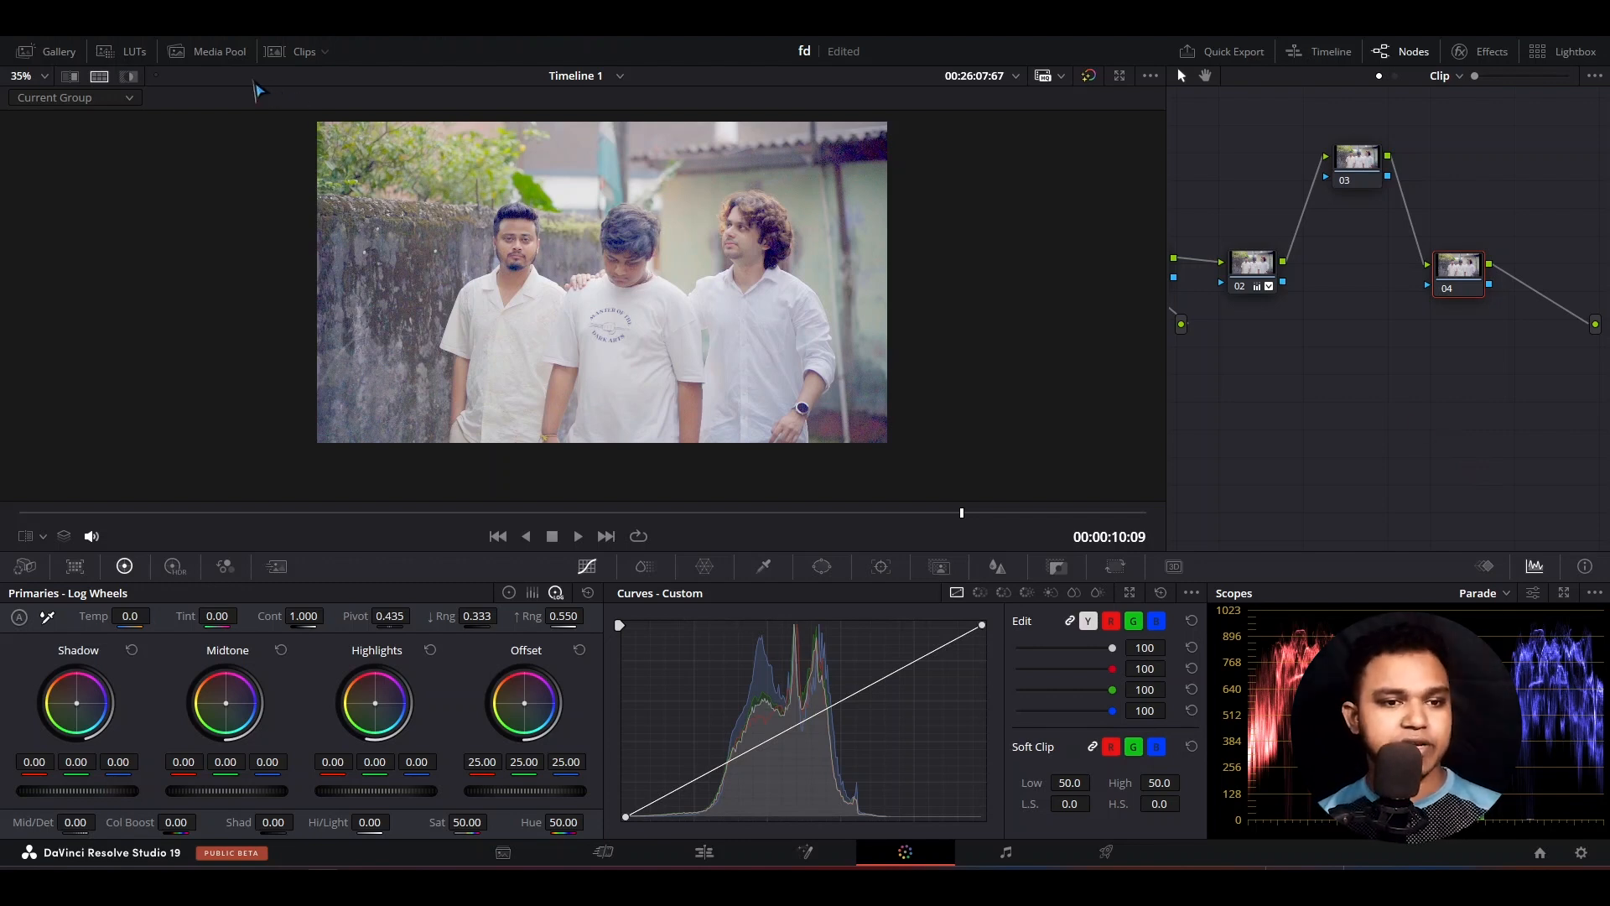
Find the Film Looks LUTs by searching for "film" and apply Rec709 Fujifilm 3513DI D55 to node 04
left_click(118, 51)
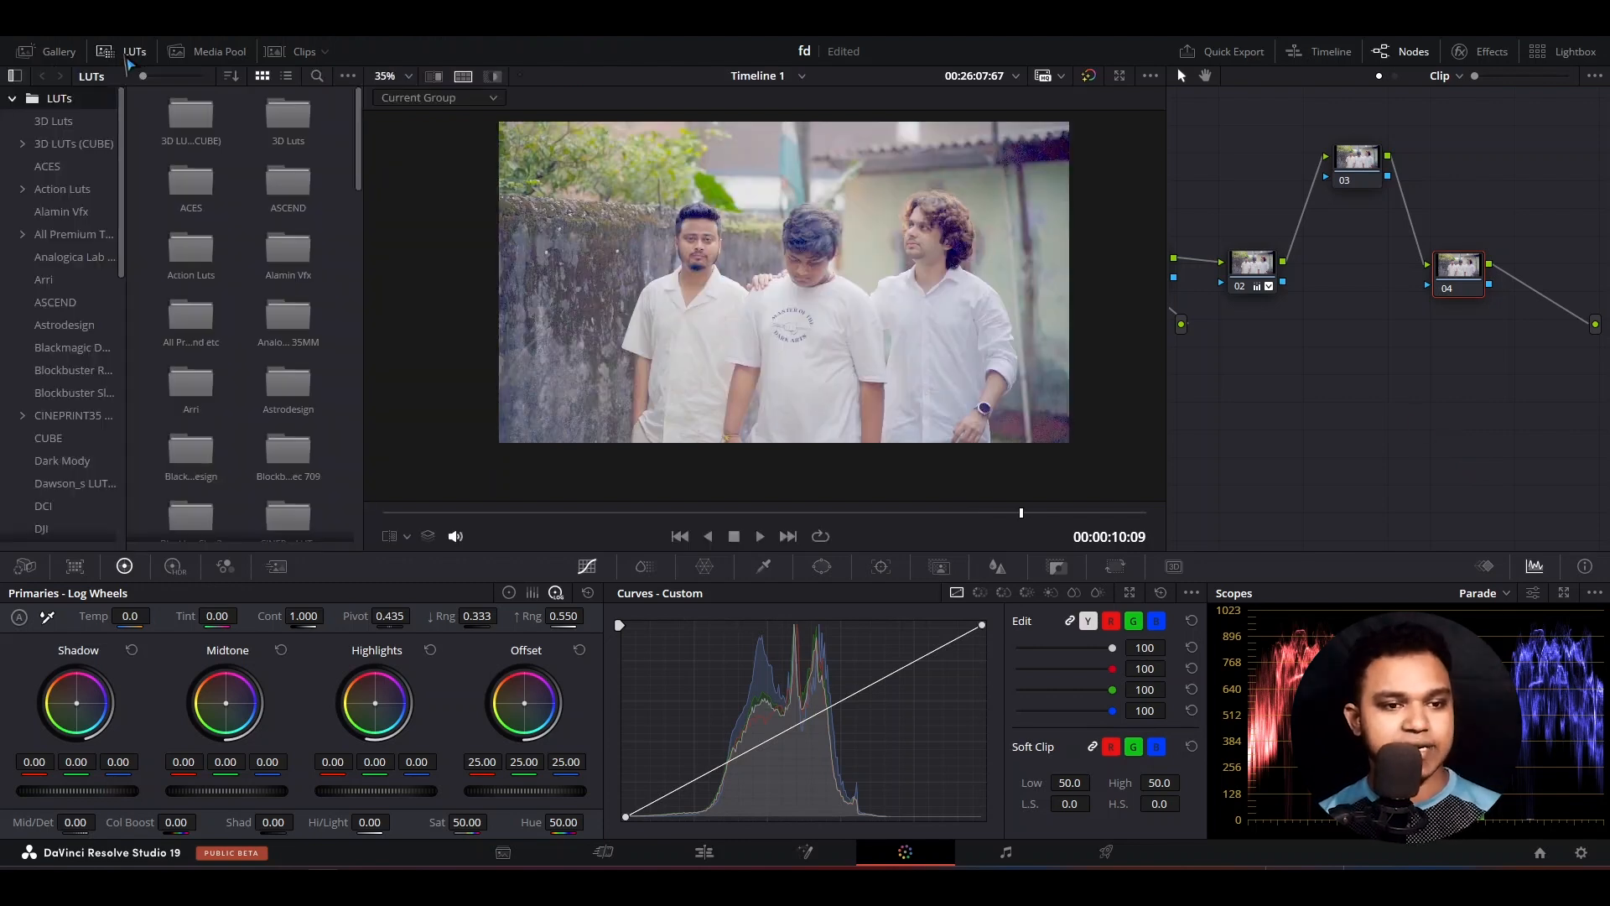
left_click(317, 77)
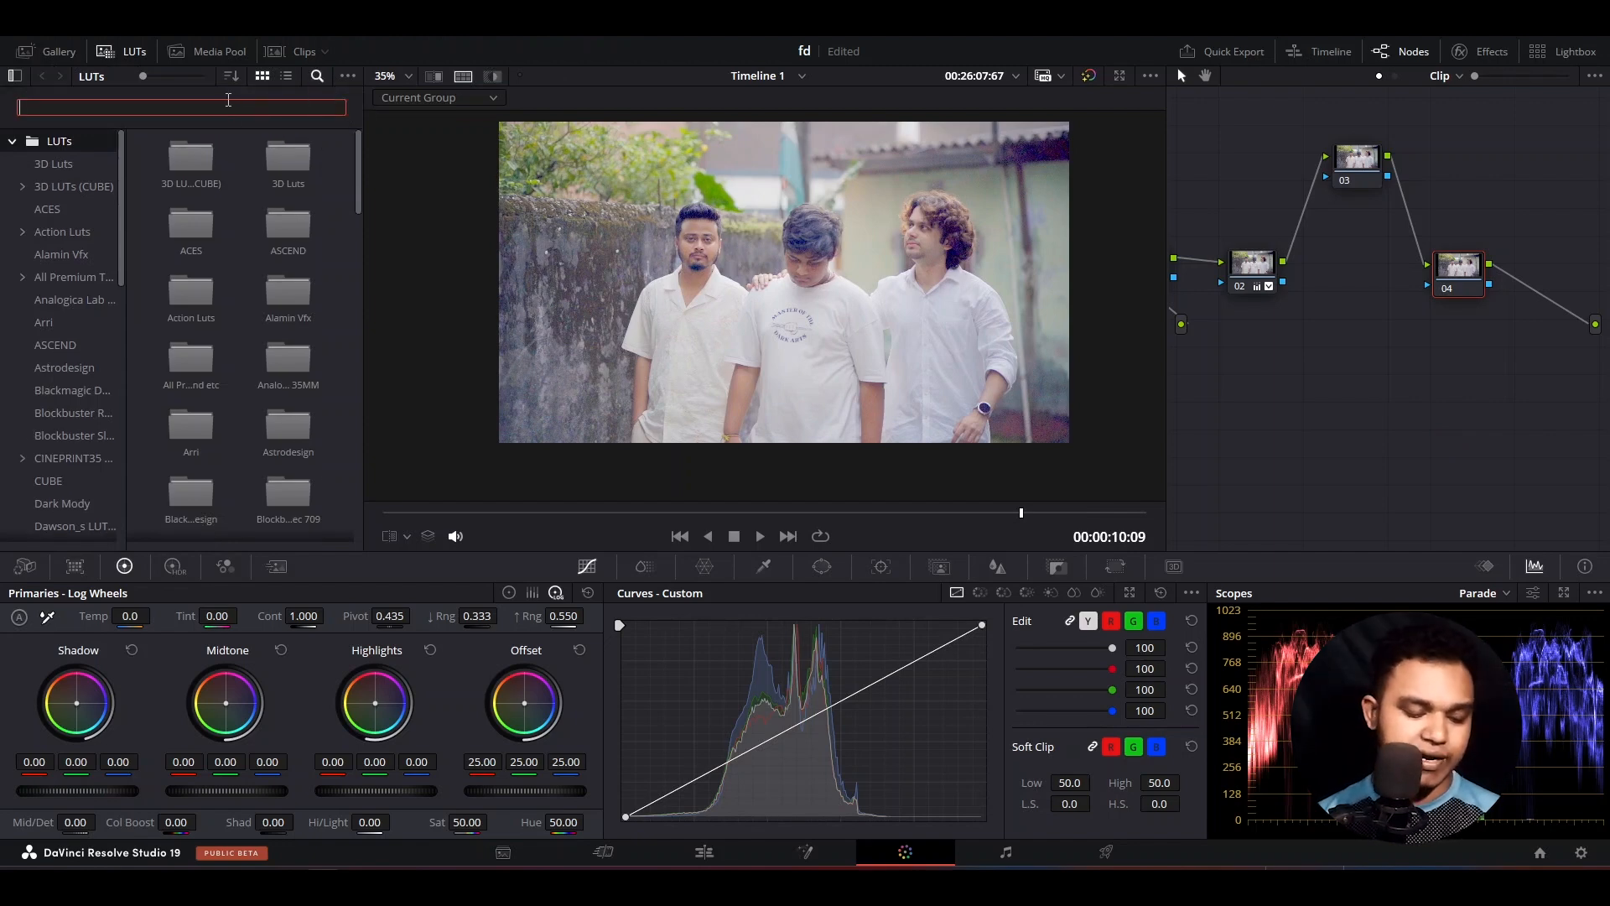
type("film")
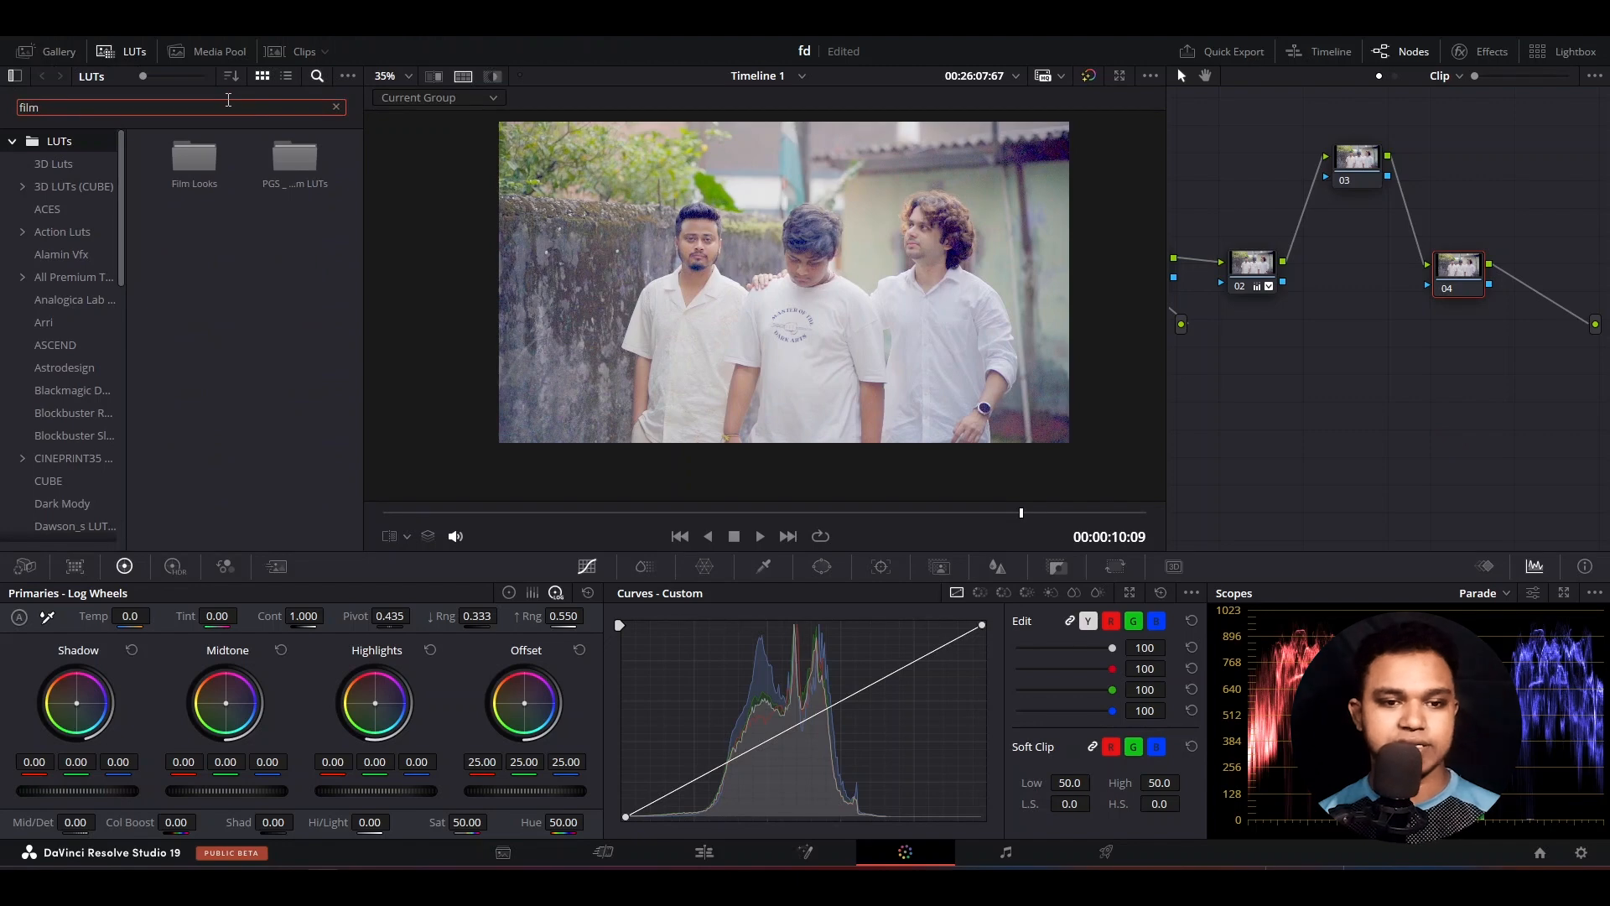
double_click(197, 168)
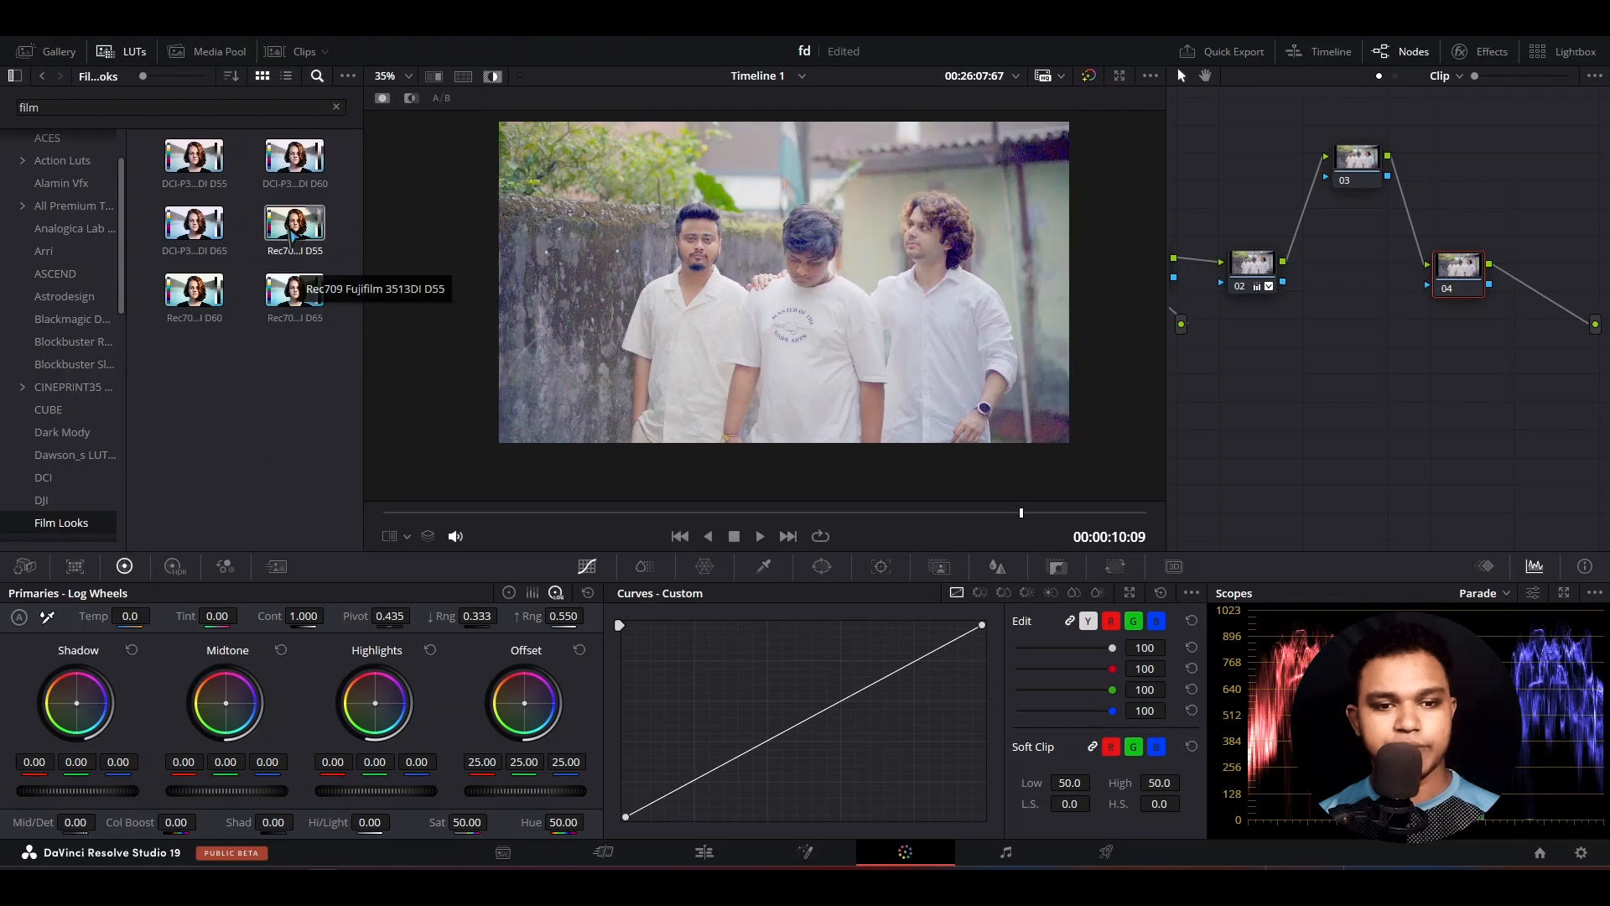
right_click(293, 237)
left_click(344, 229)
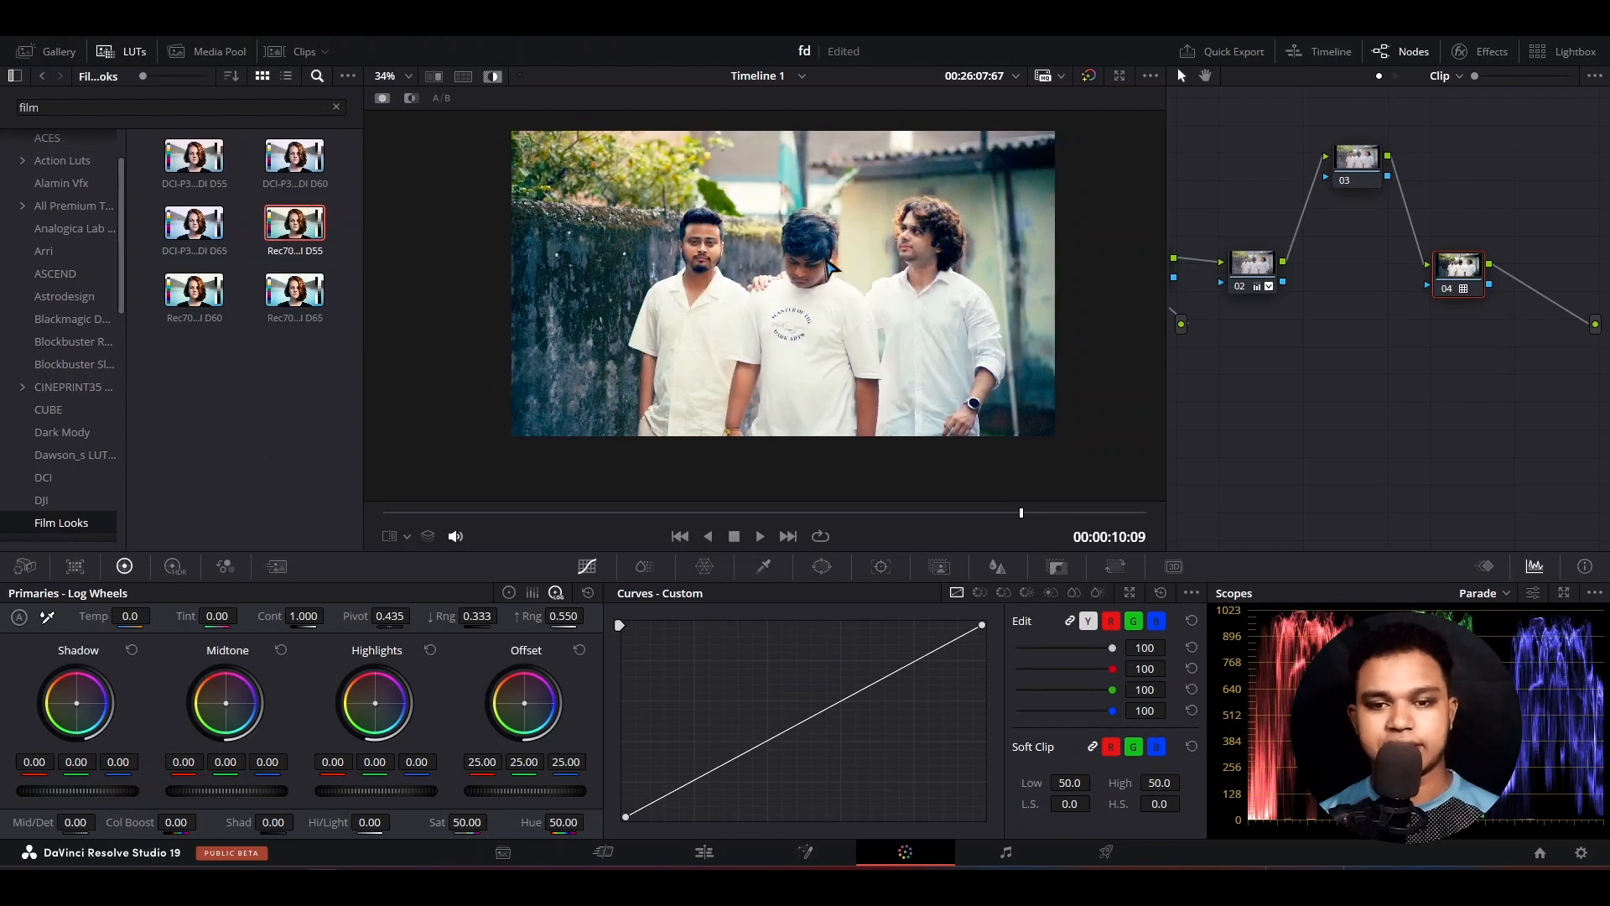
scroll(939, 327, "up", 2)
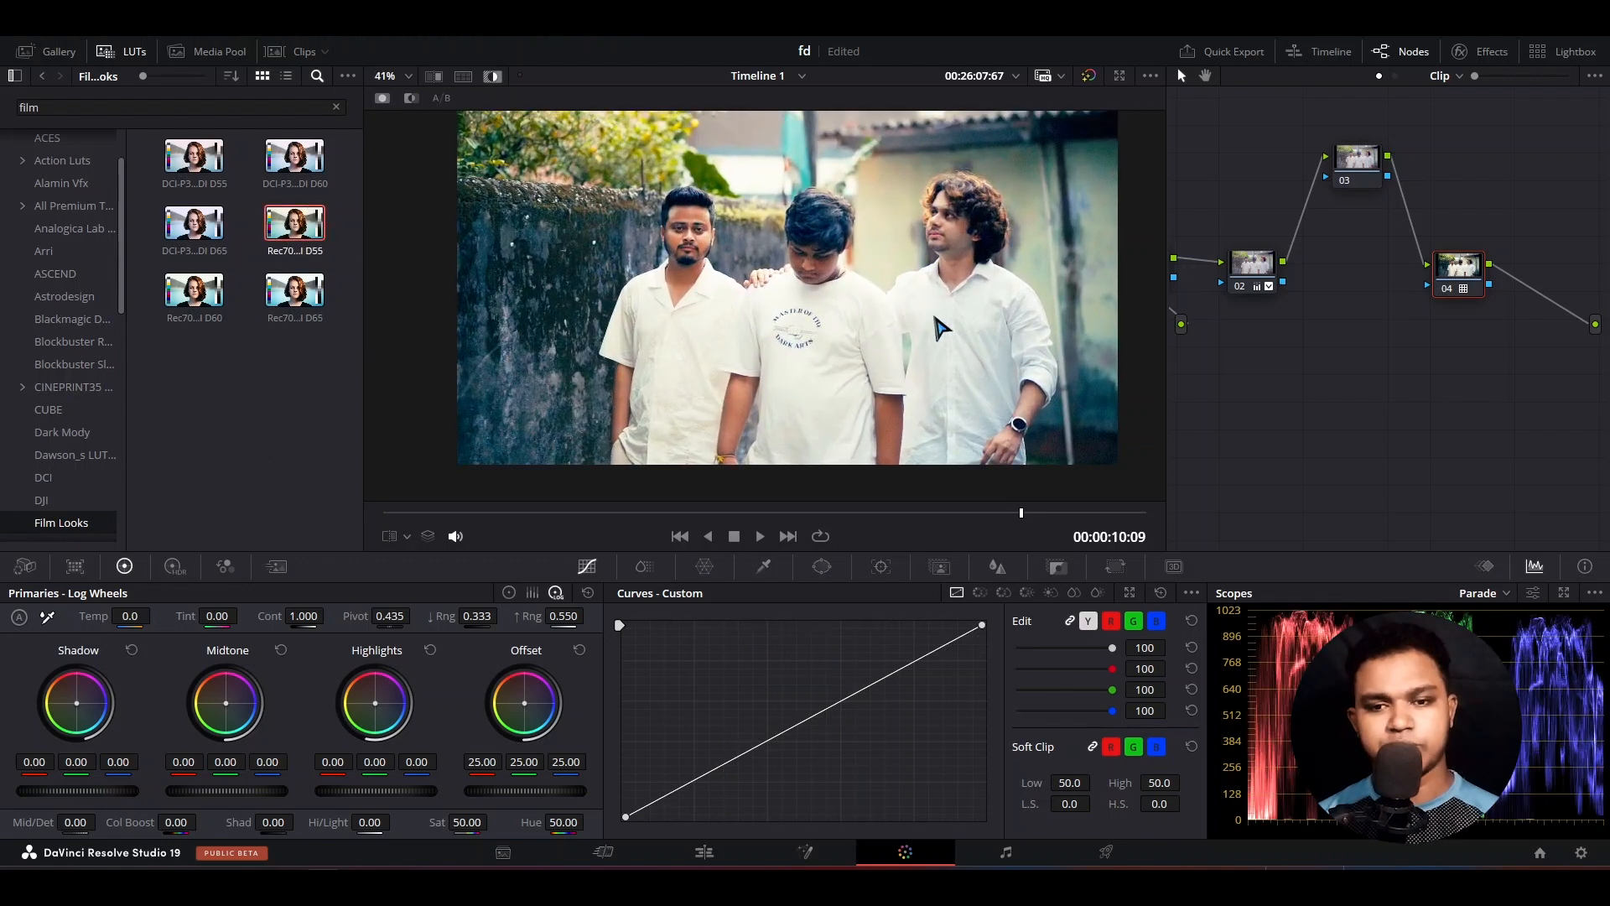
Lower the black point of node 02's custom curve, set its saturation to 76.60, and check the look on node 04
left_click(1257, 284)
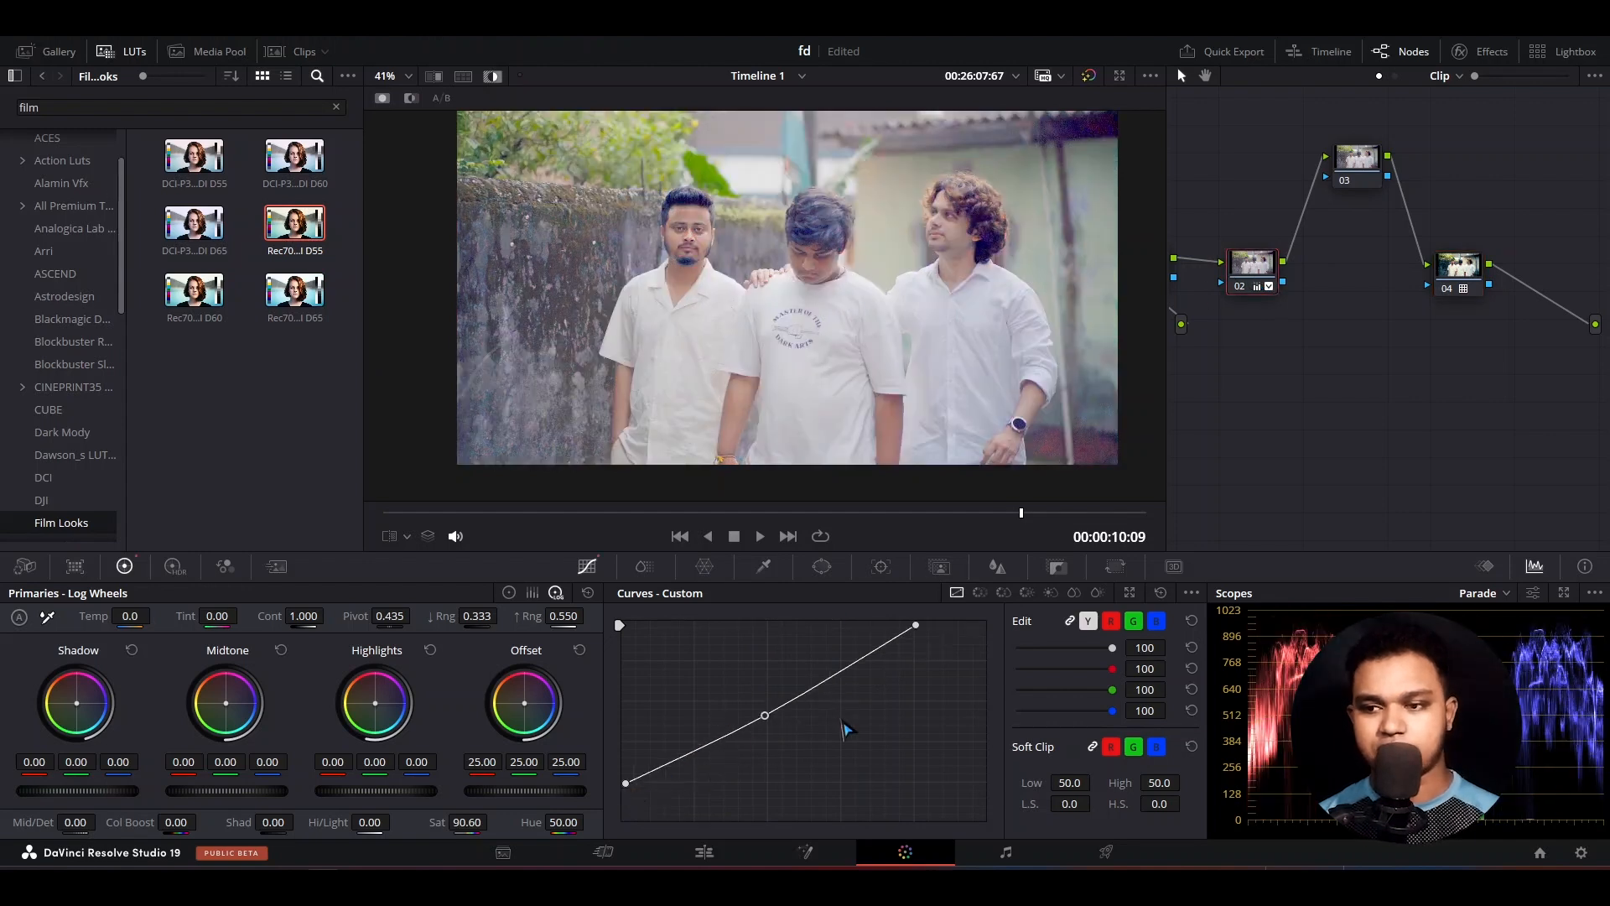
left_click_drag(626, 783, 626, 796)
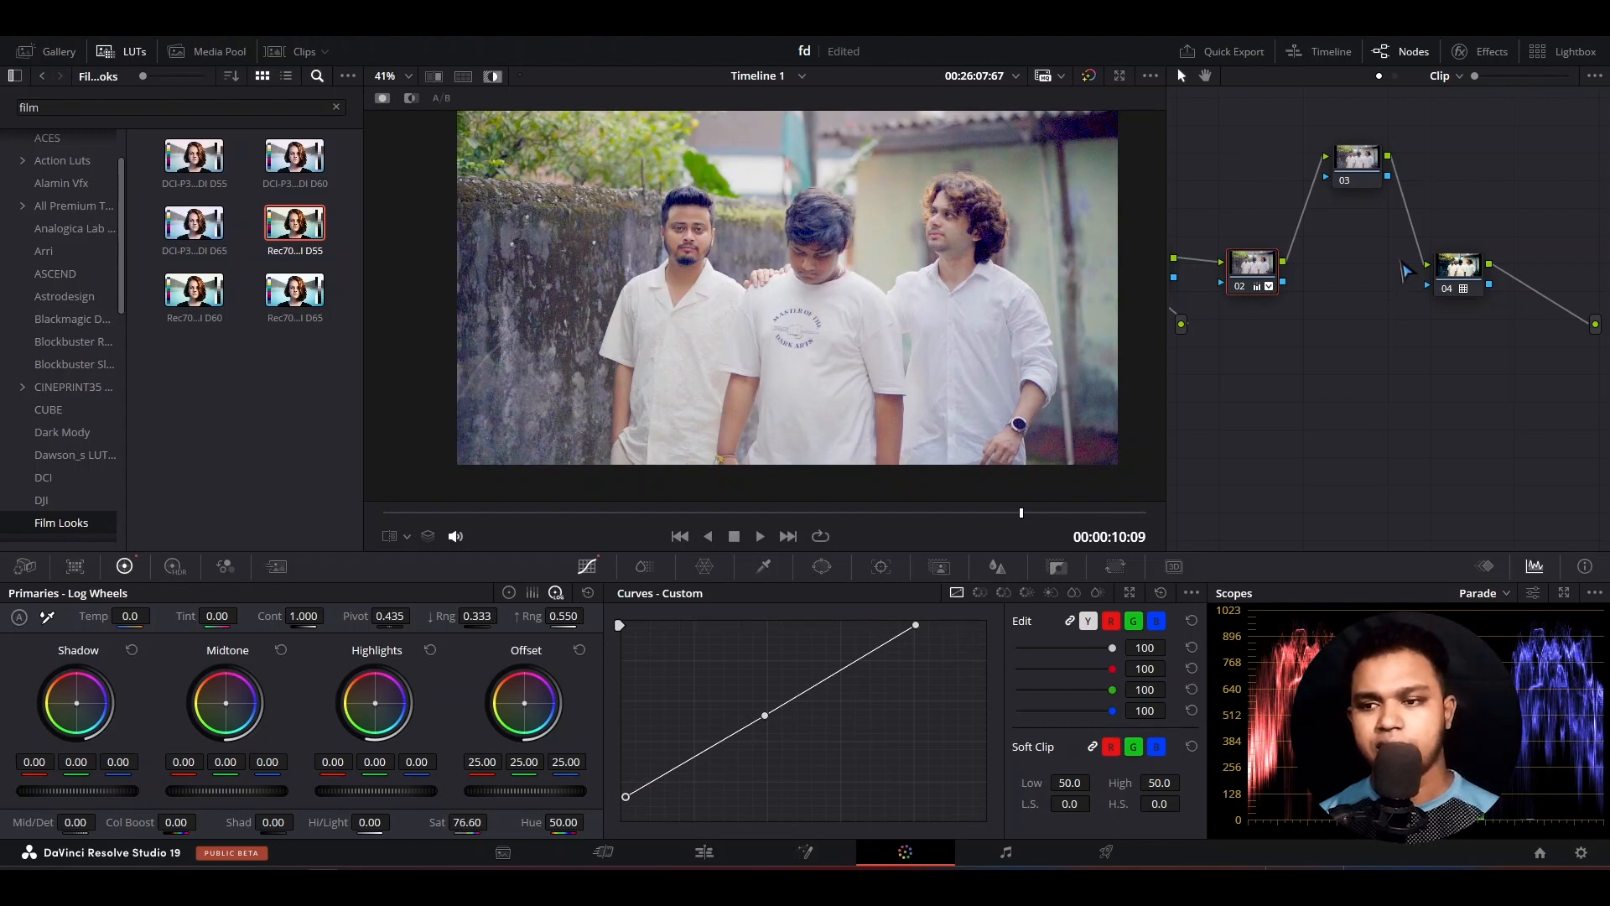
left_click(1453, 262)
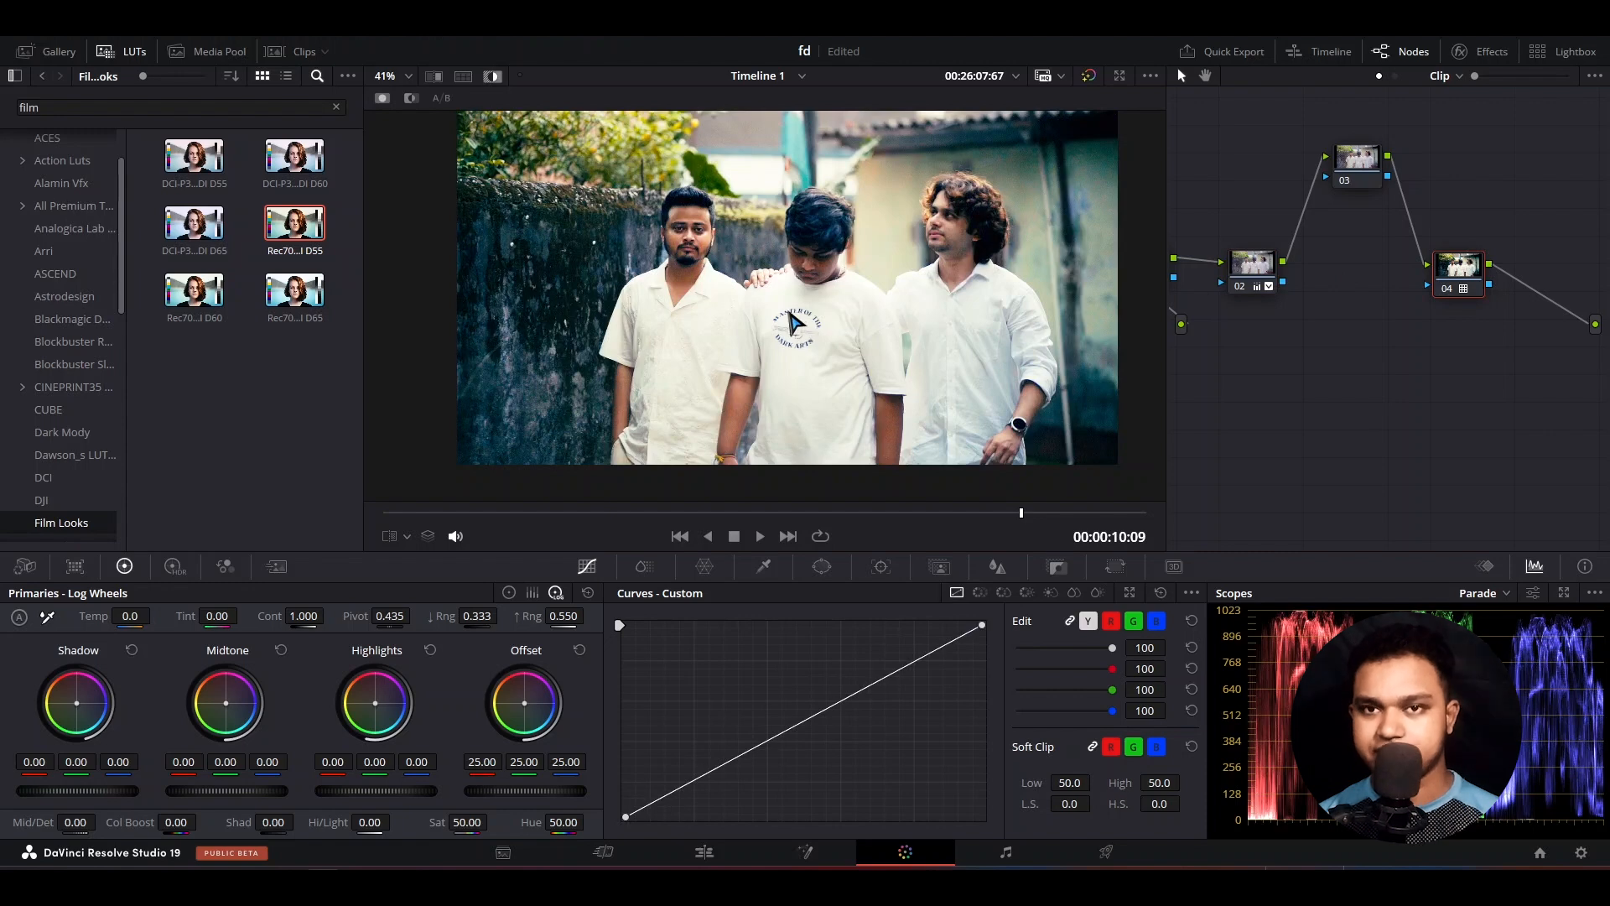
scroll(707, 315, "down", 1)
scroll(706, 315, "up", 1)
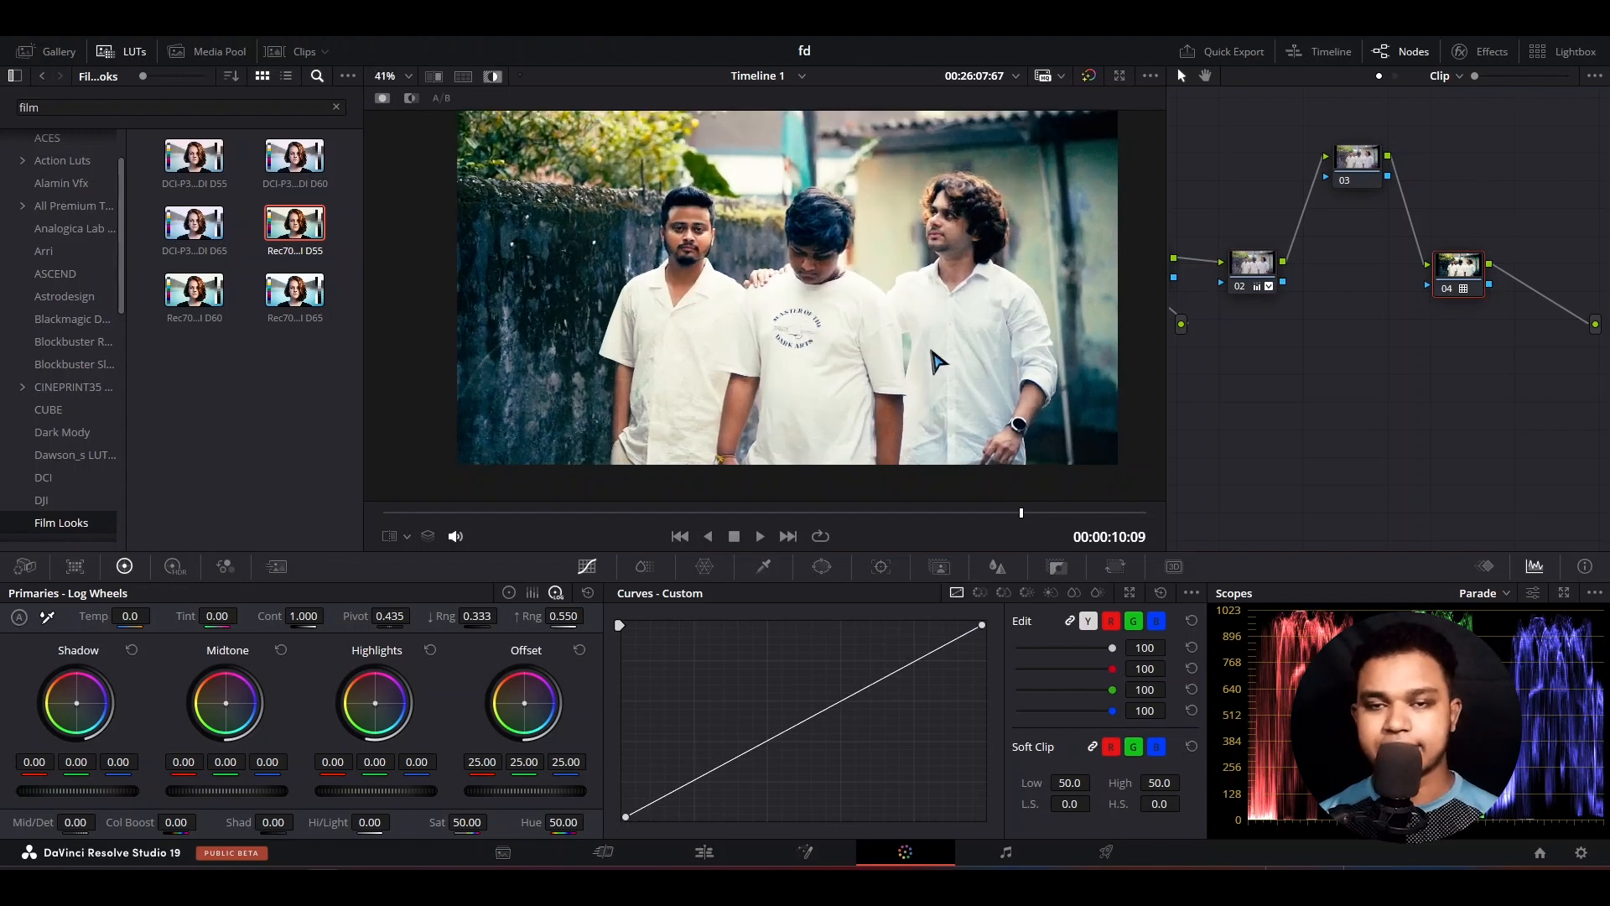
Move node 03 down between nodes 02 and 04, and fine-tune node 02's custom curve, ending with a raised black point
left_click(1258, 270)
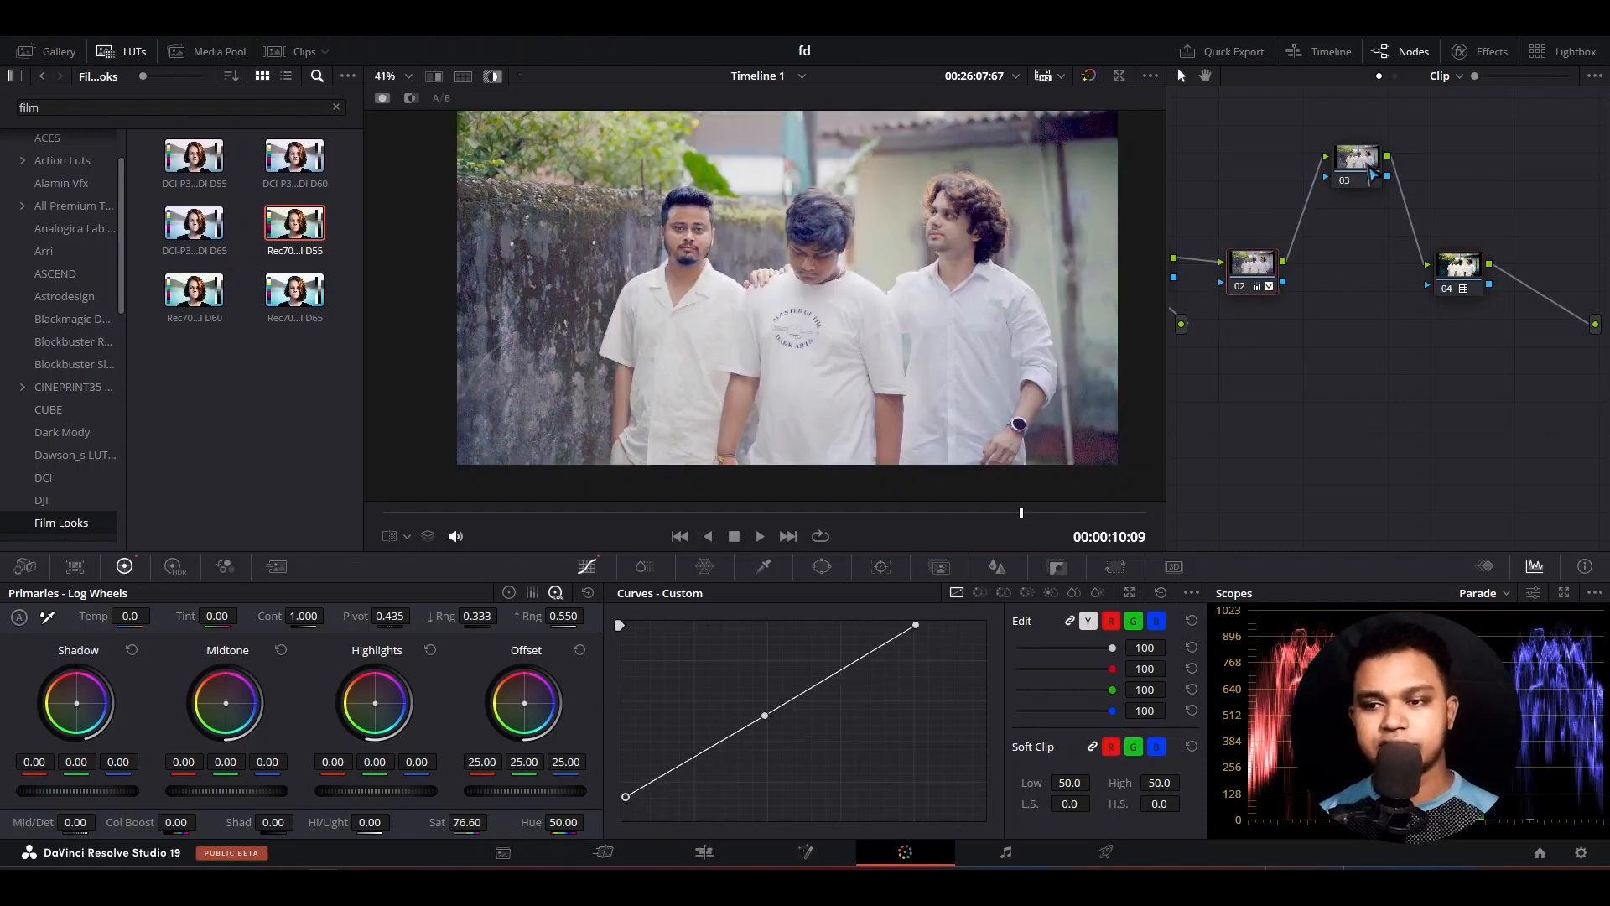
left_click_drag(1357, 164, 1371, 243)
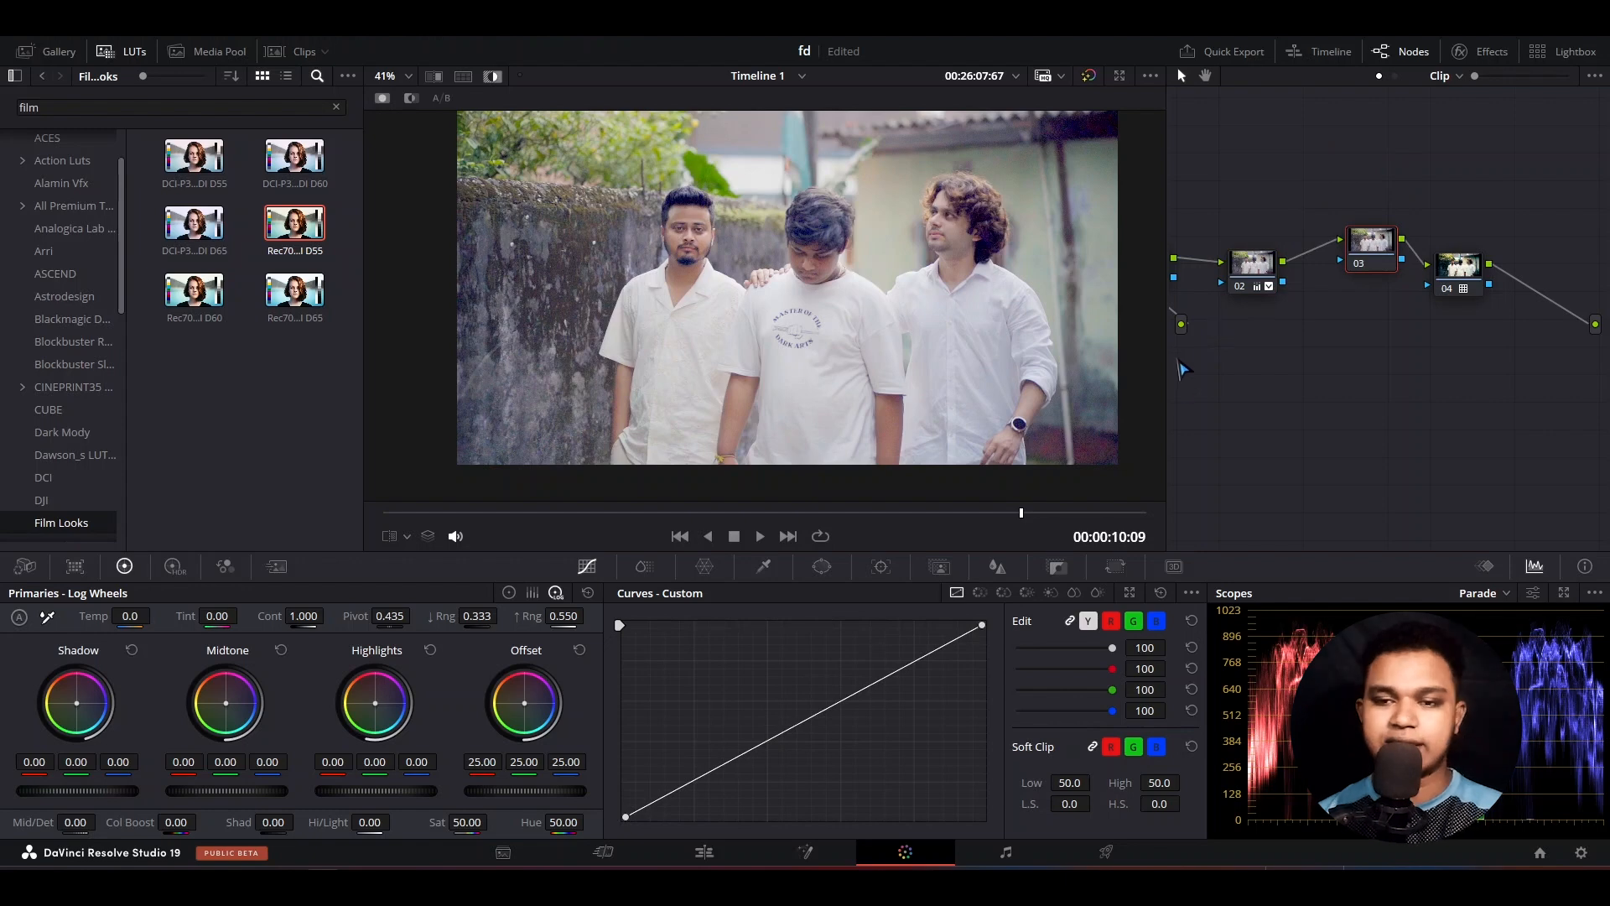
left_click(1266, 285)
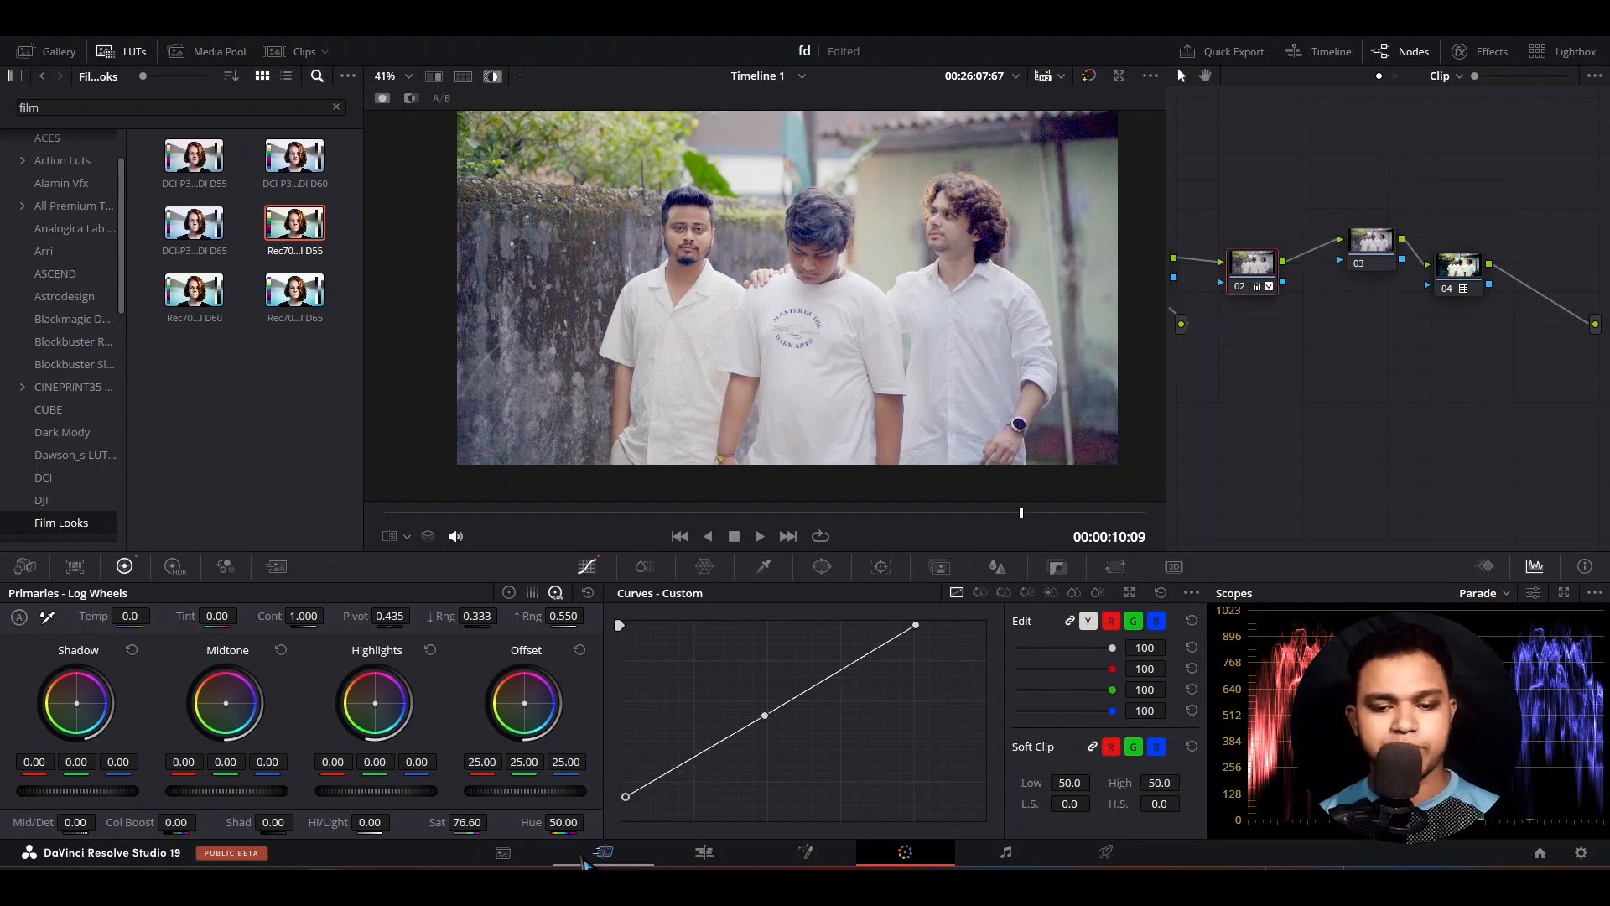
left_click_drag(626, 797, 626, 802)
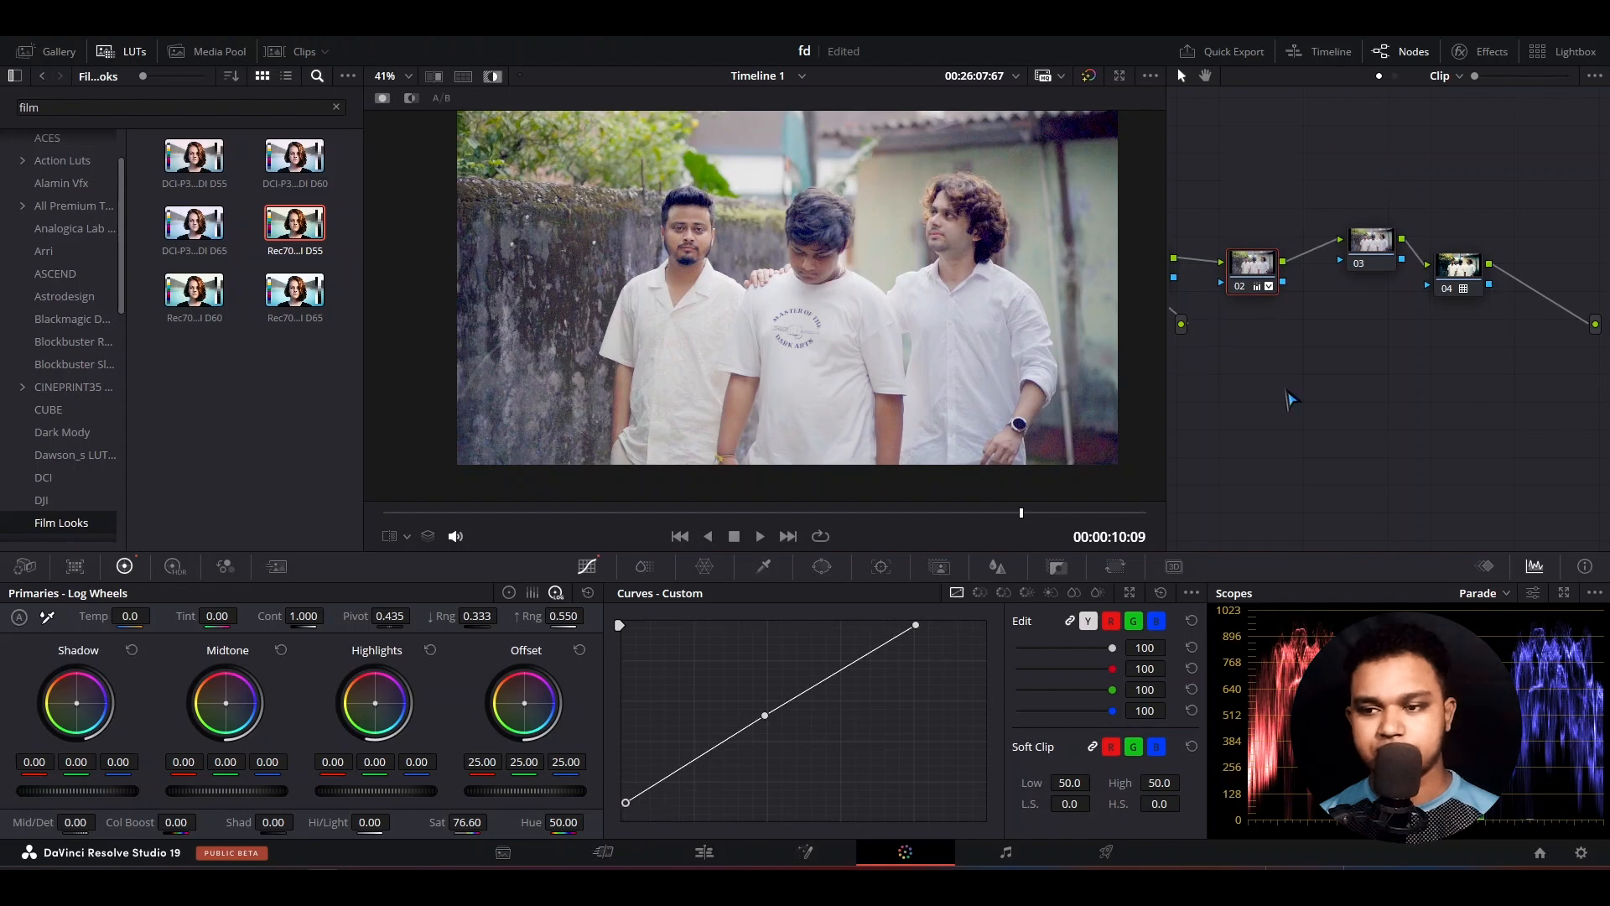
left_click(1461, 270)
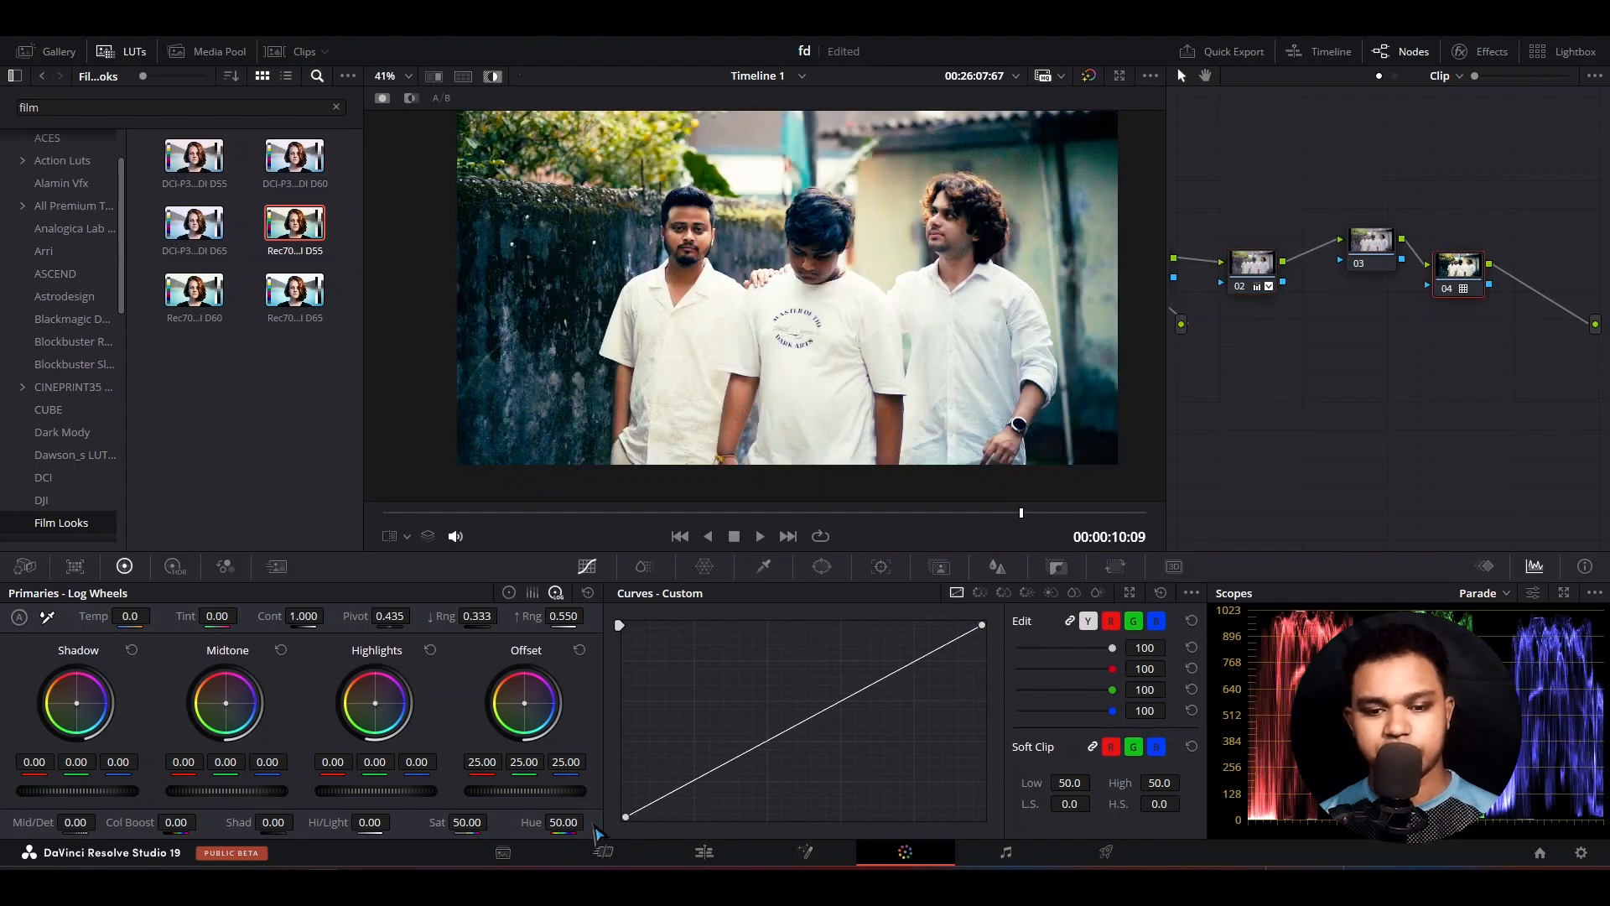
left_click(1235, 284)
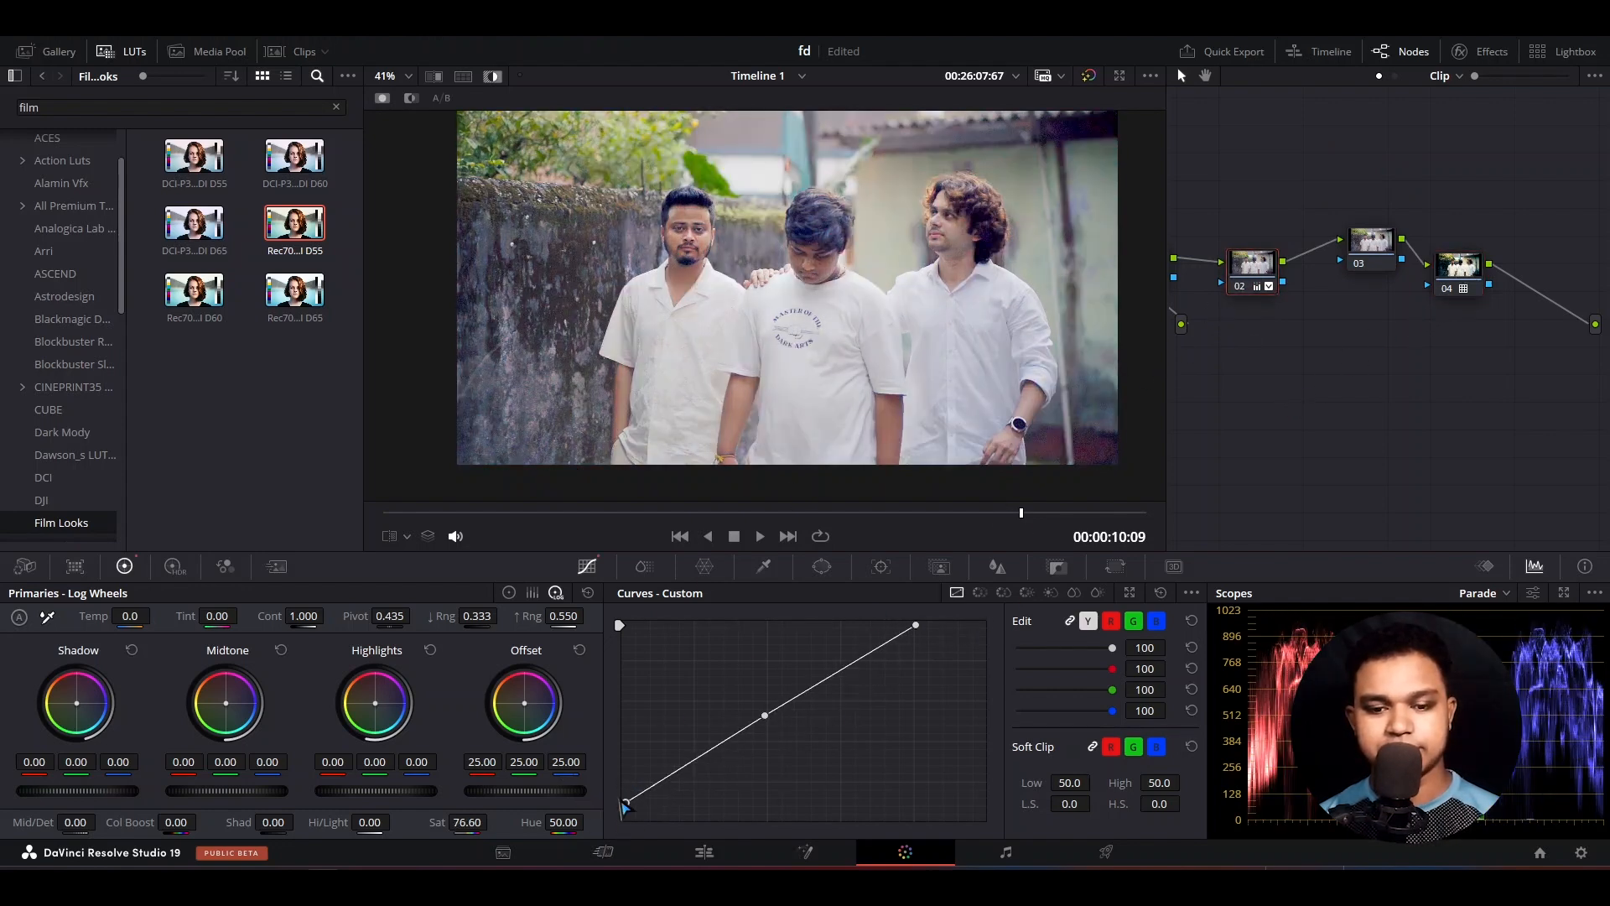
left_click_drag(626, 803, 626, 781)
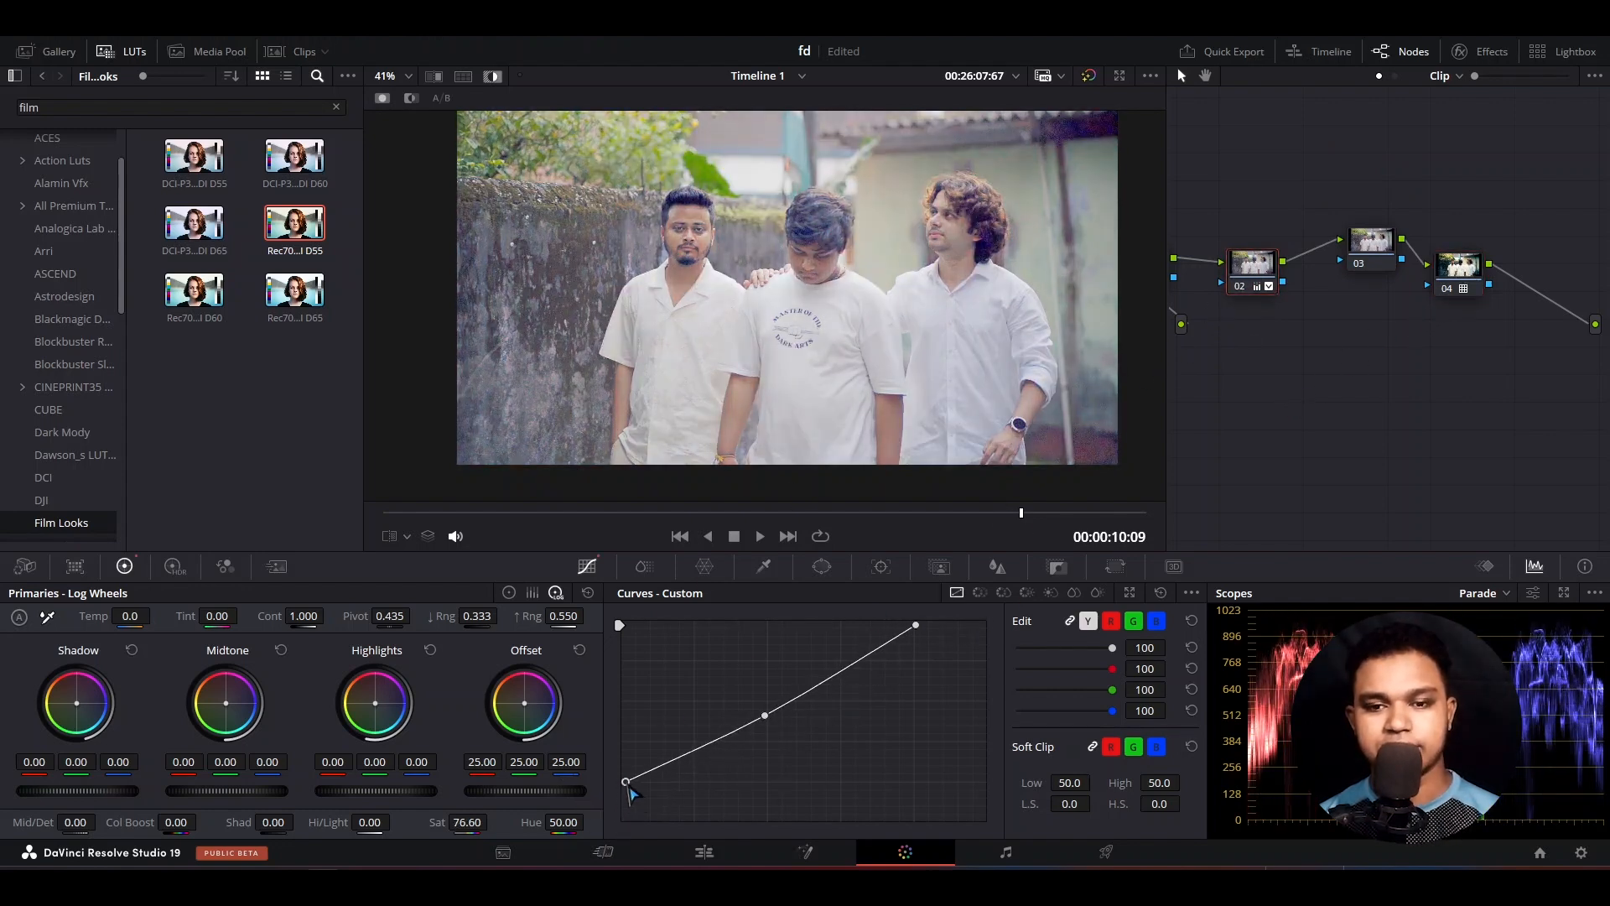
Reduce the contrast of node 04 to 0.764
left_click(1476, 277)
scroll(662, 252, "down", 1)
scroll(919, 284, "up", 2)
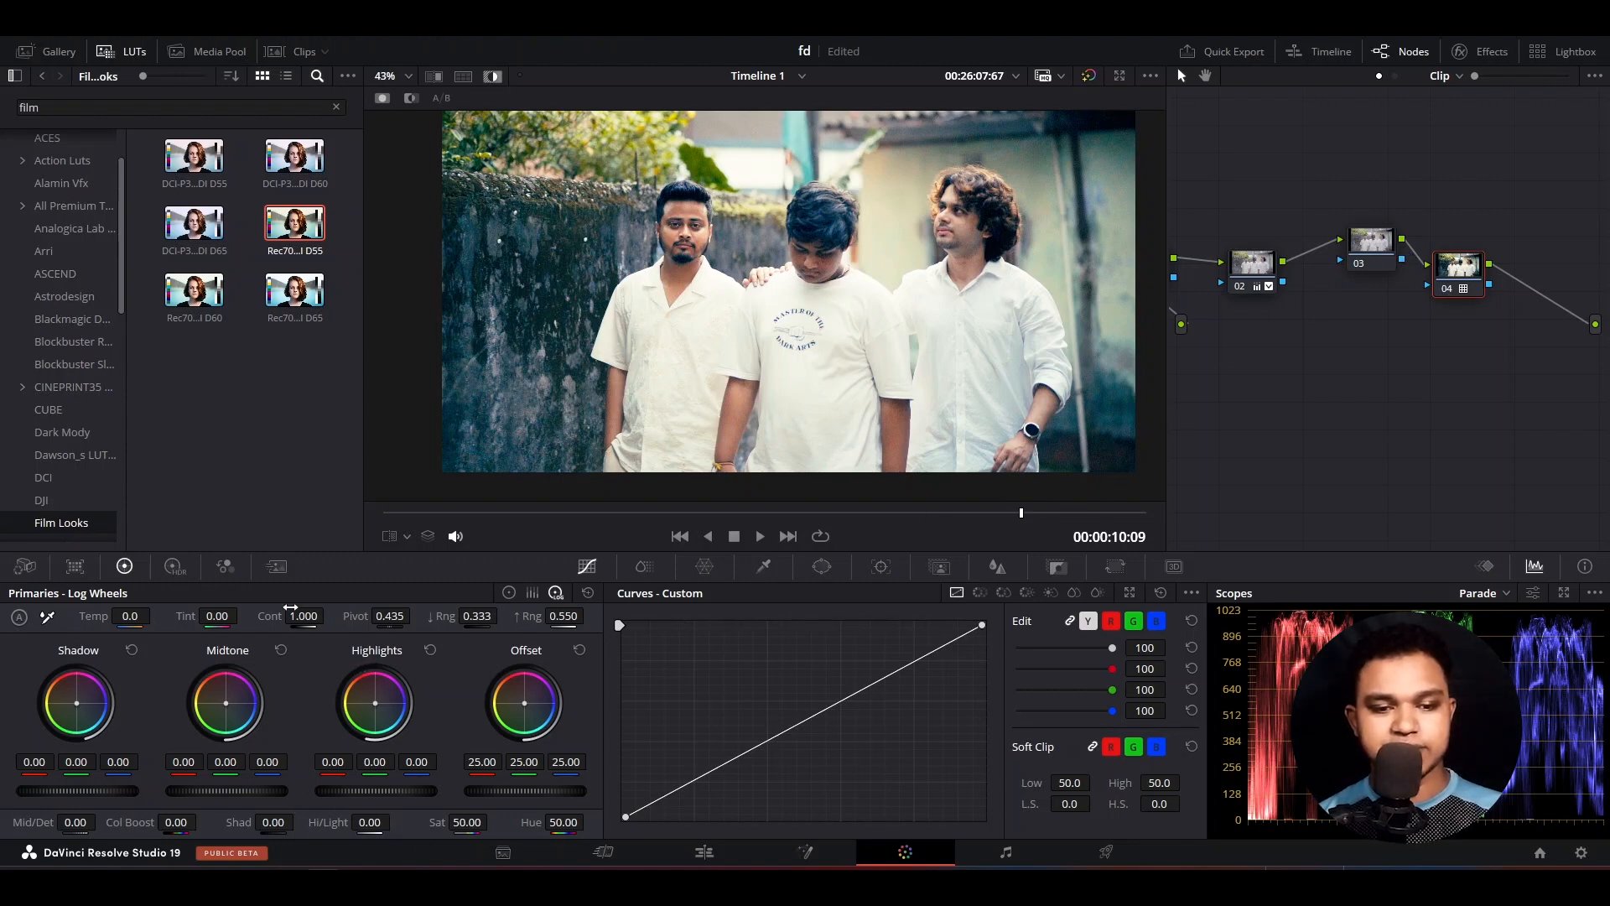
mouse_move(304, 616)
left_mouse_down()
mouse_move(277, 616)
mouse_move(300, 615)
left_mouse_up()
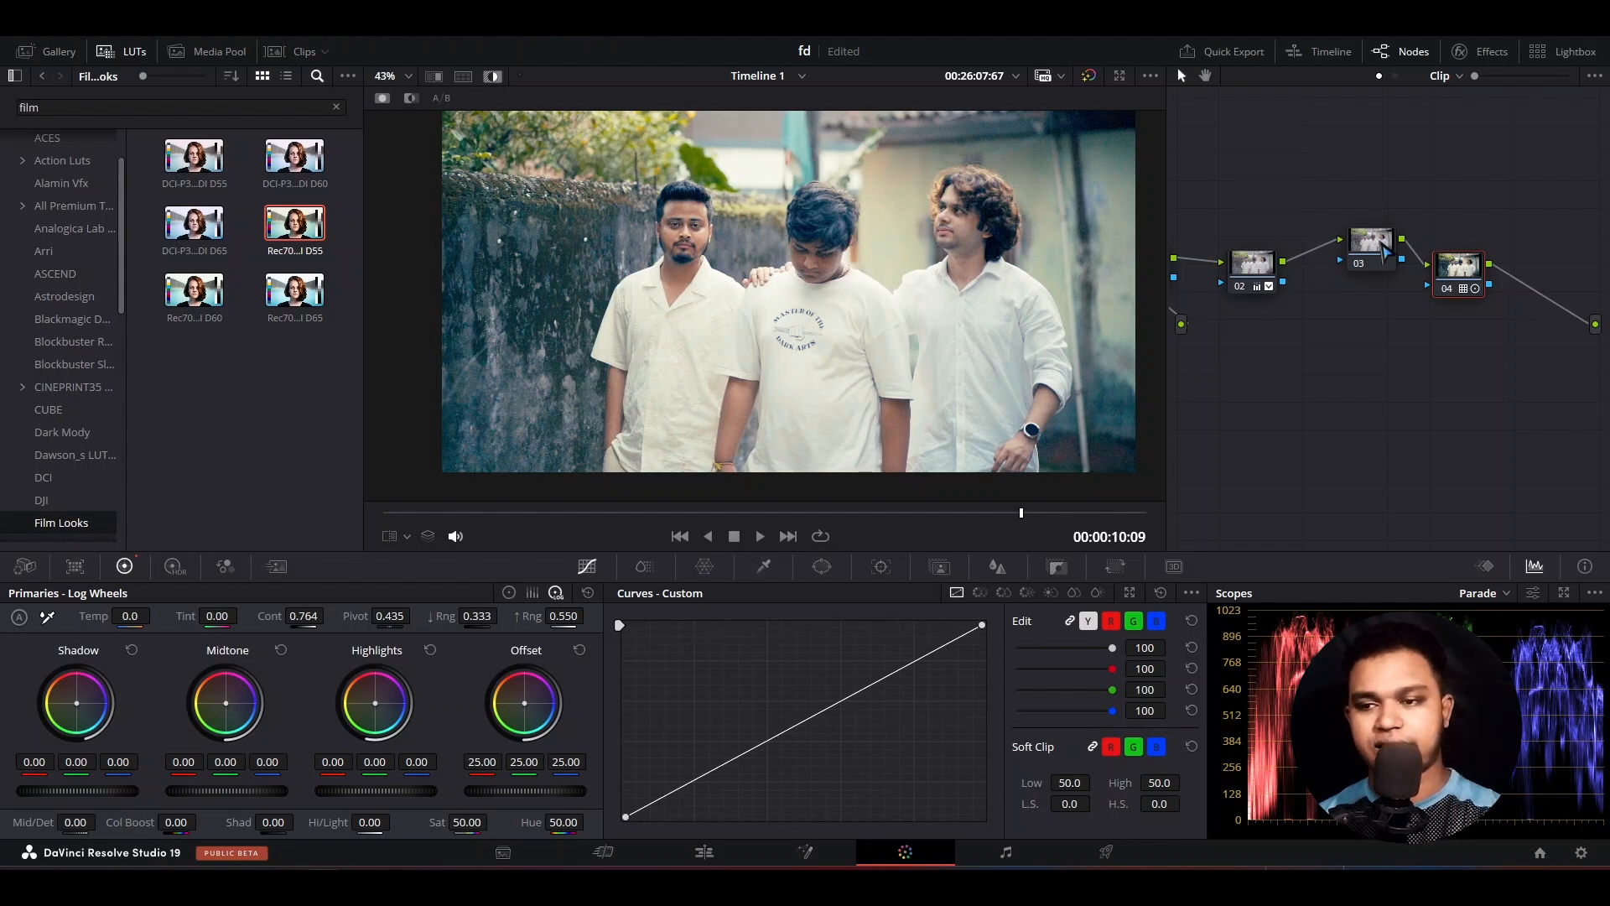
Move node 03 above its neighbours and add the Color Space Transform effect to it, searching the effects for "color"
left_click_drag(1386, 250, 1367, 170)
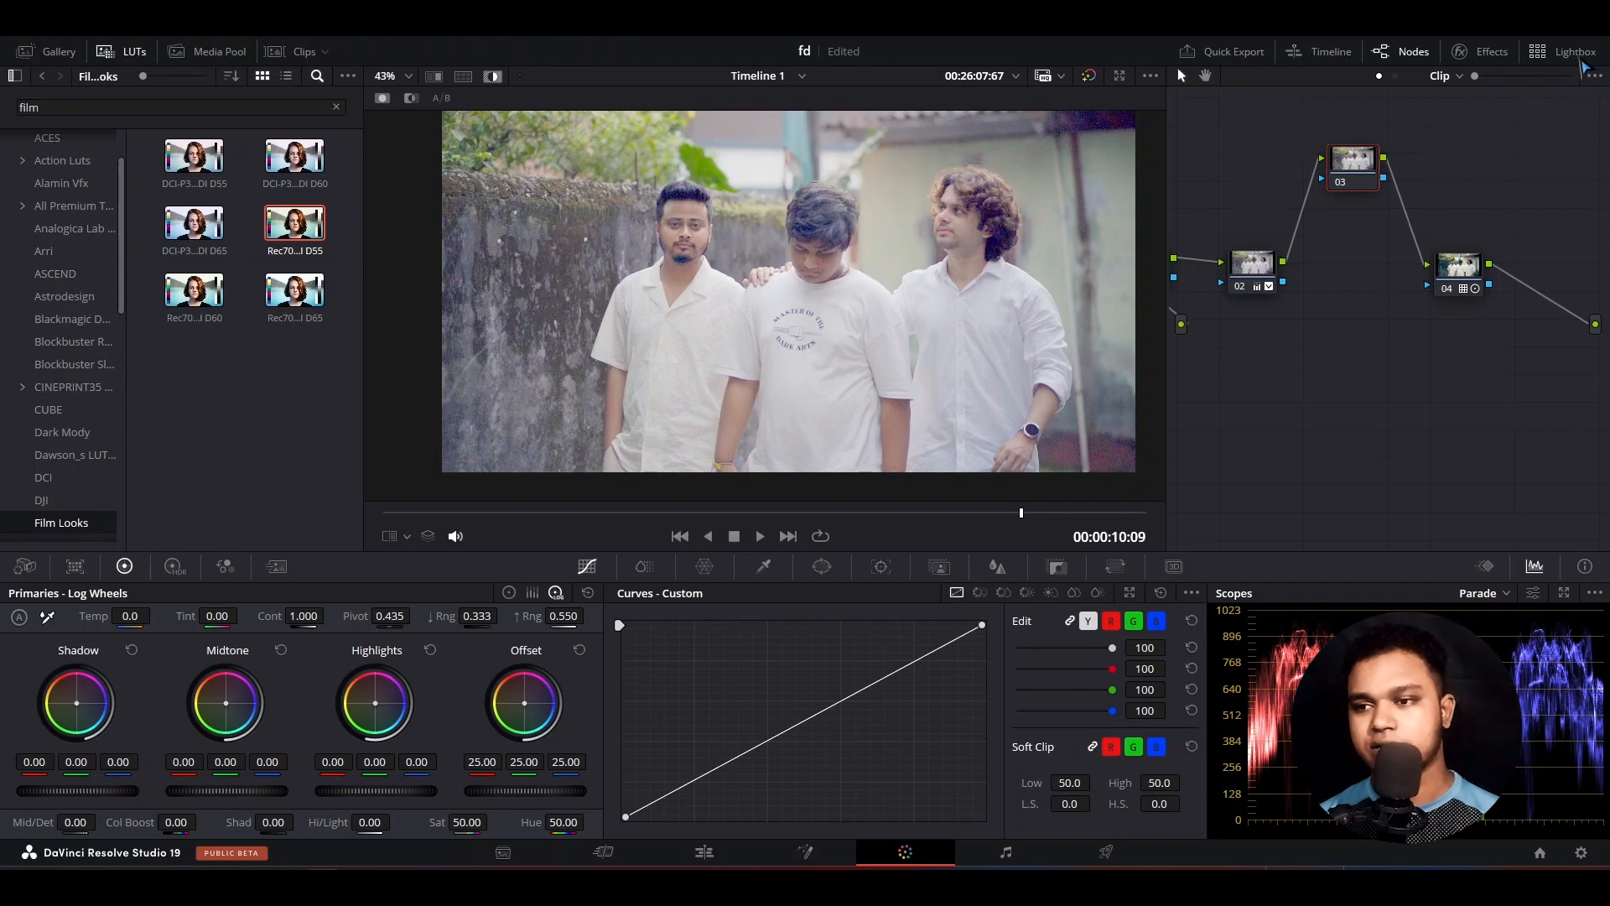
left_click(1480, 51)
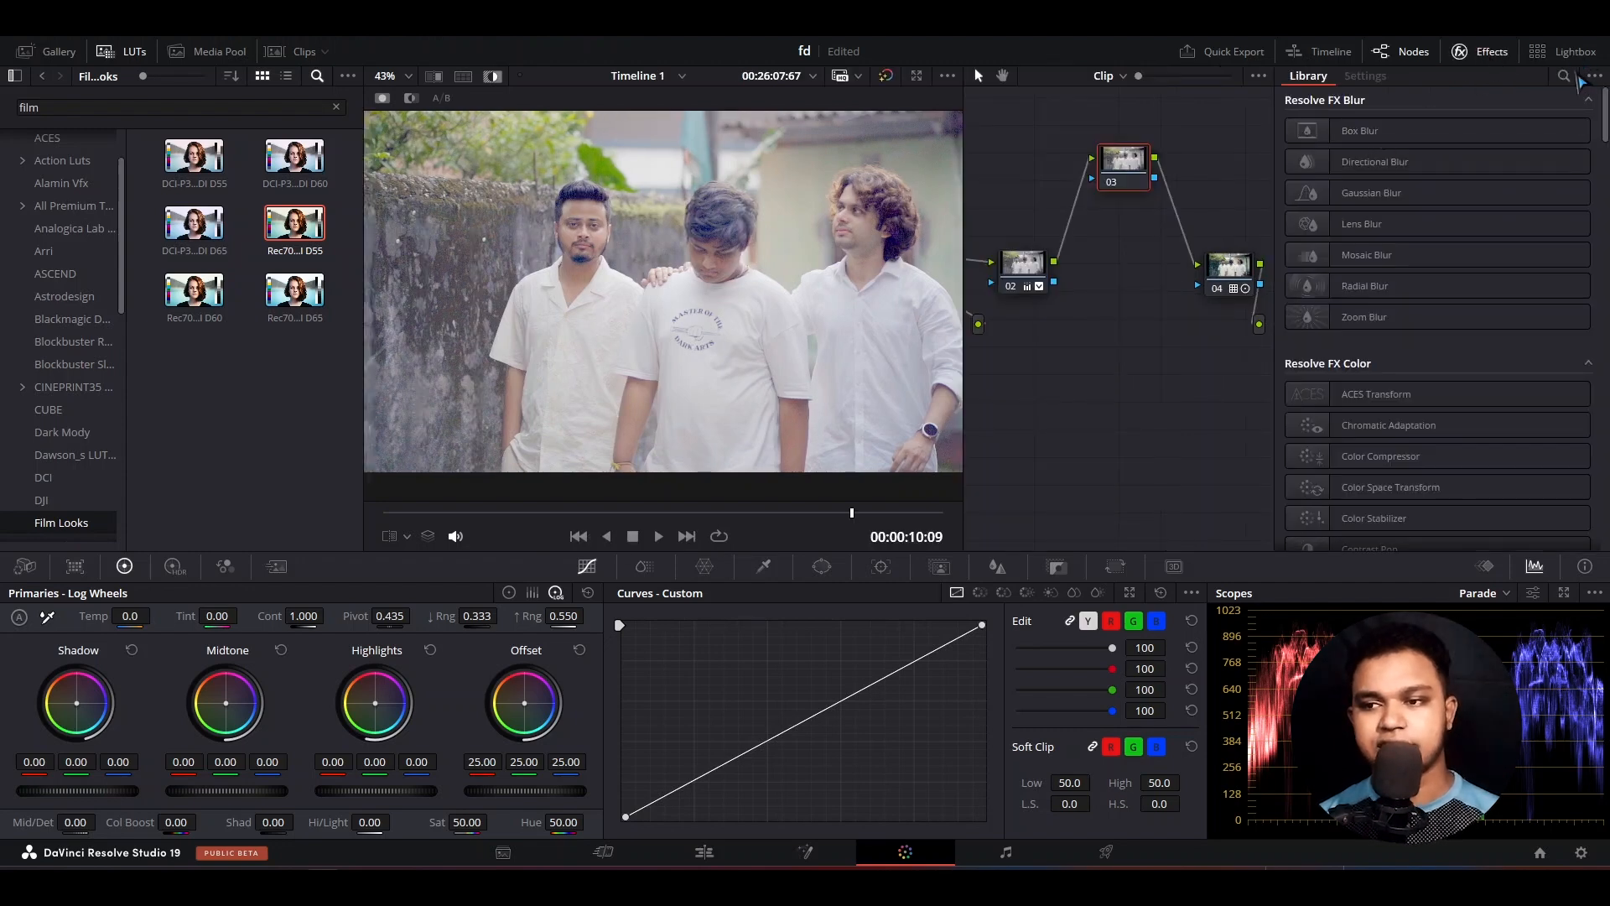
left_click(1563, 77)
type("c")
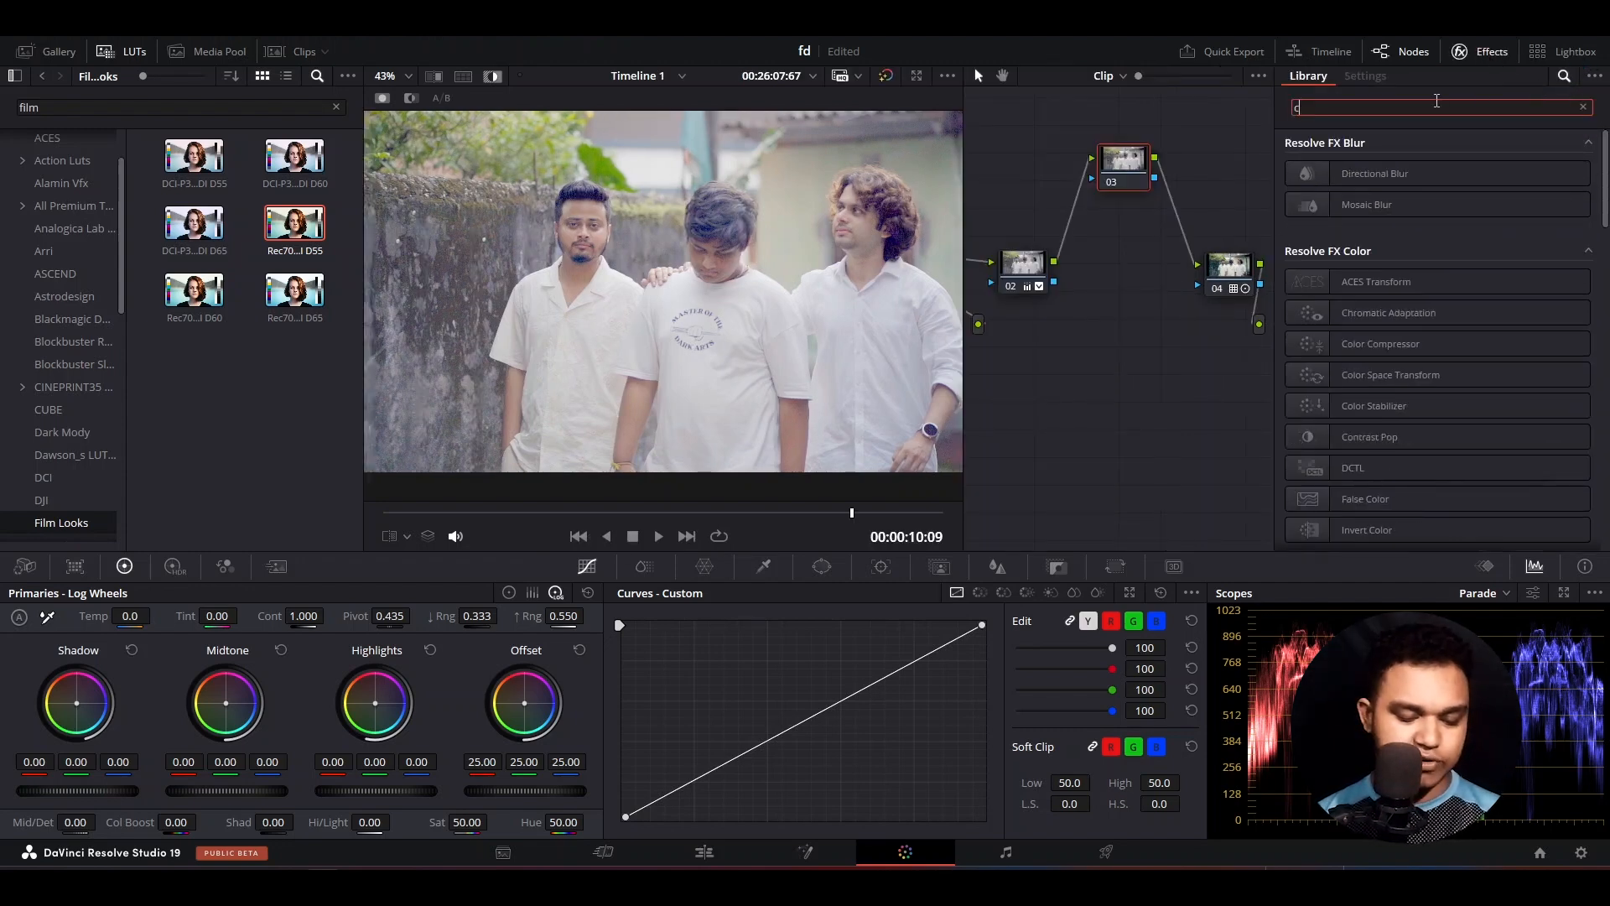
type("l;o")
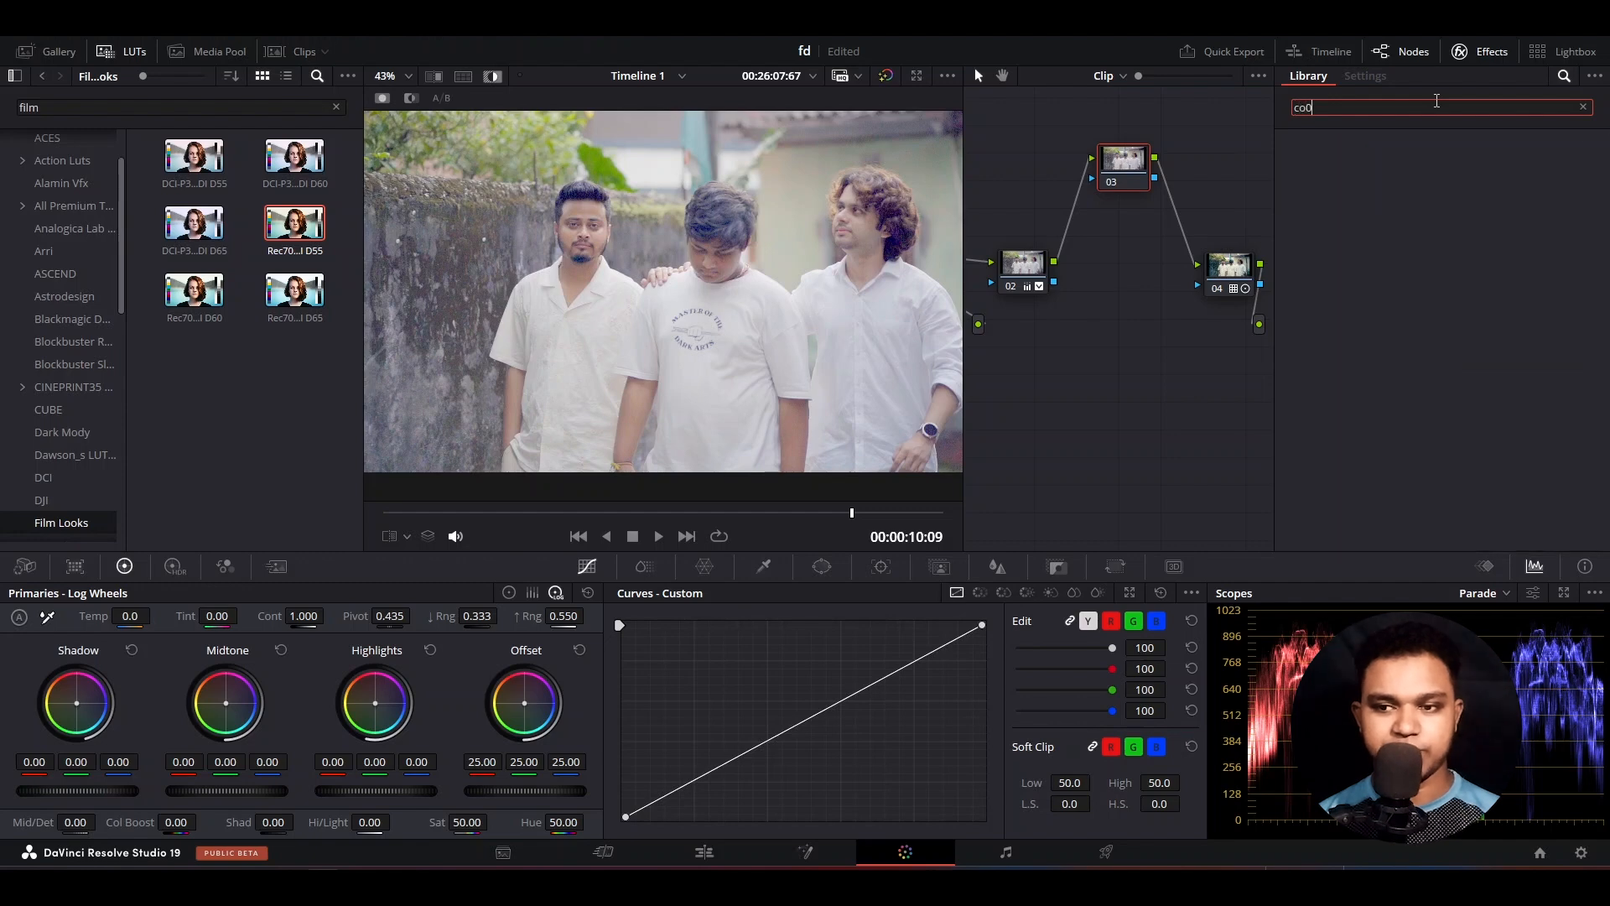
type("olor")
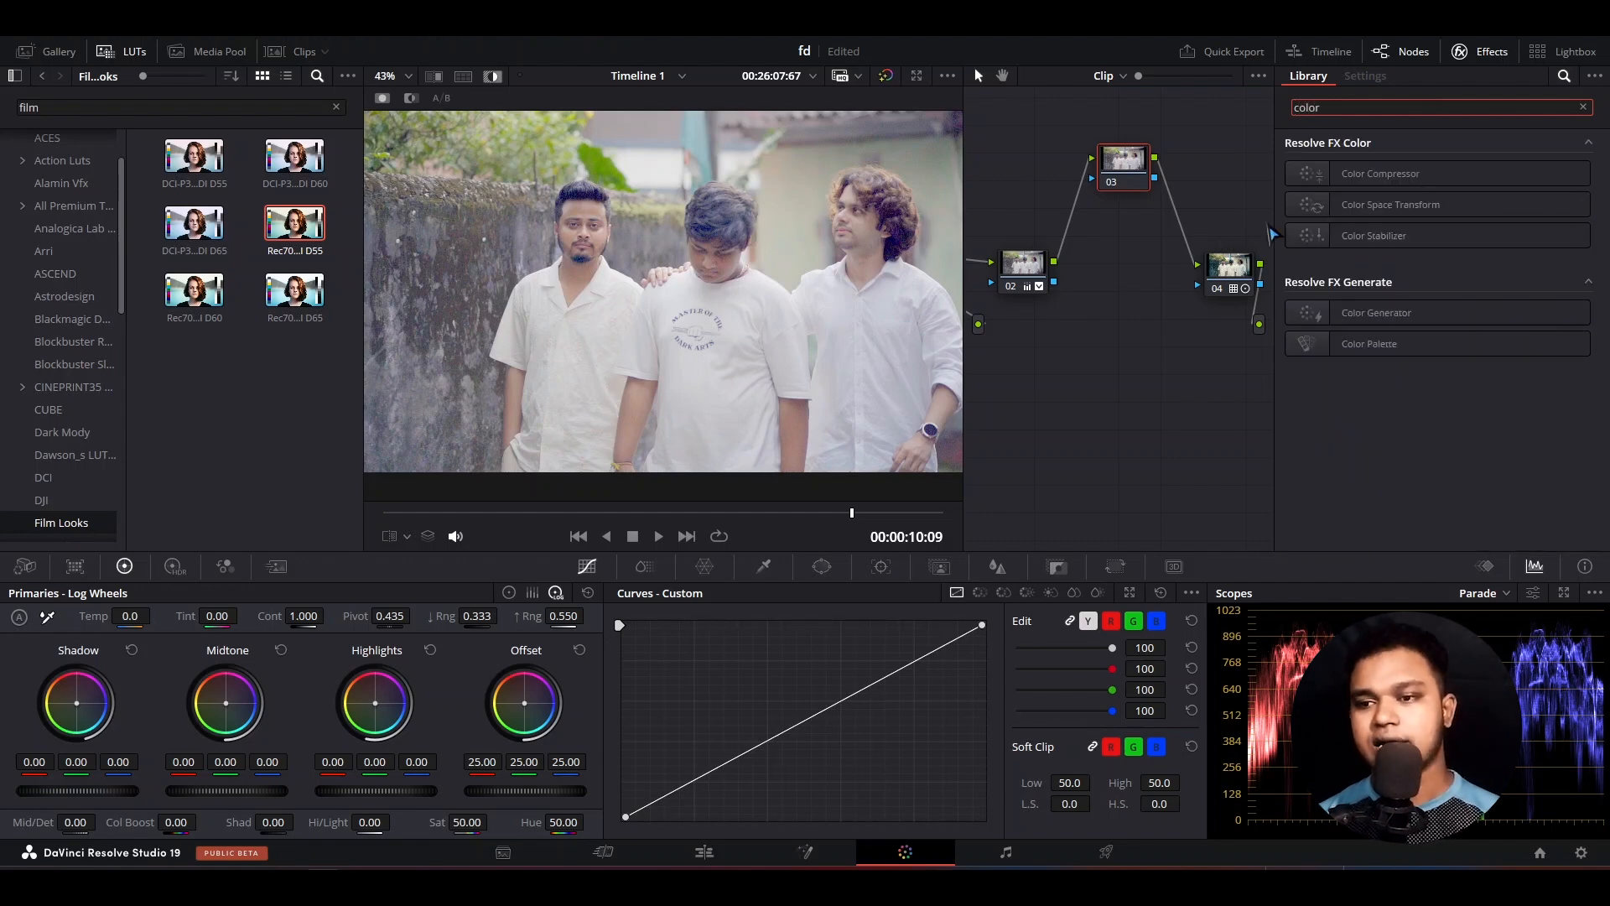
left_click_drag(1314, 208, 1117, 174)
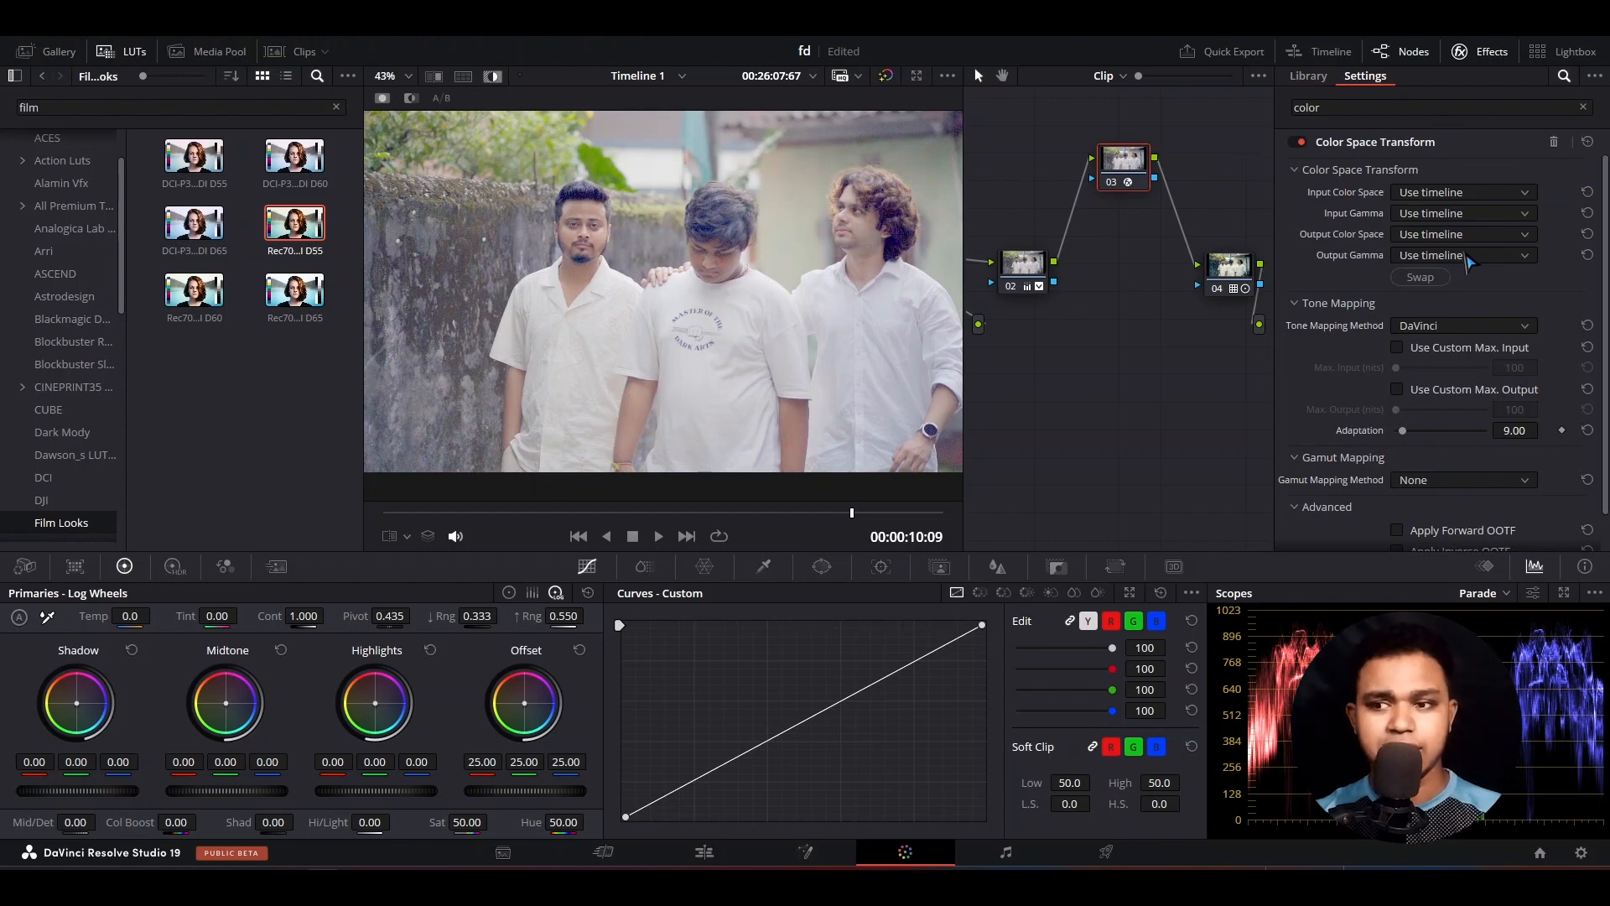
Set the output gamma of node 03's Color Space Transform to Cineon Film Log
left_click(1468, 255)
scroll(1484, 403, "down", 5)
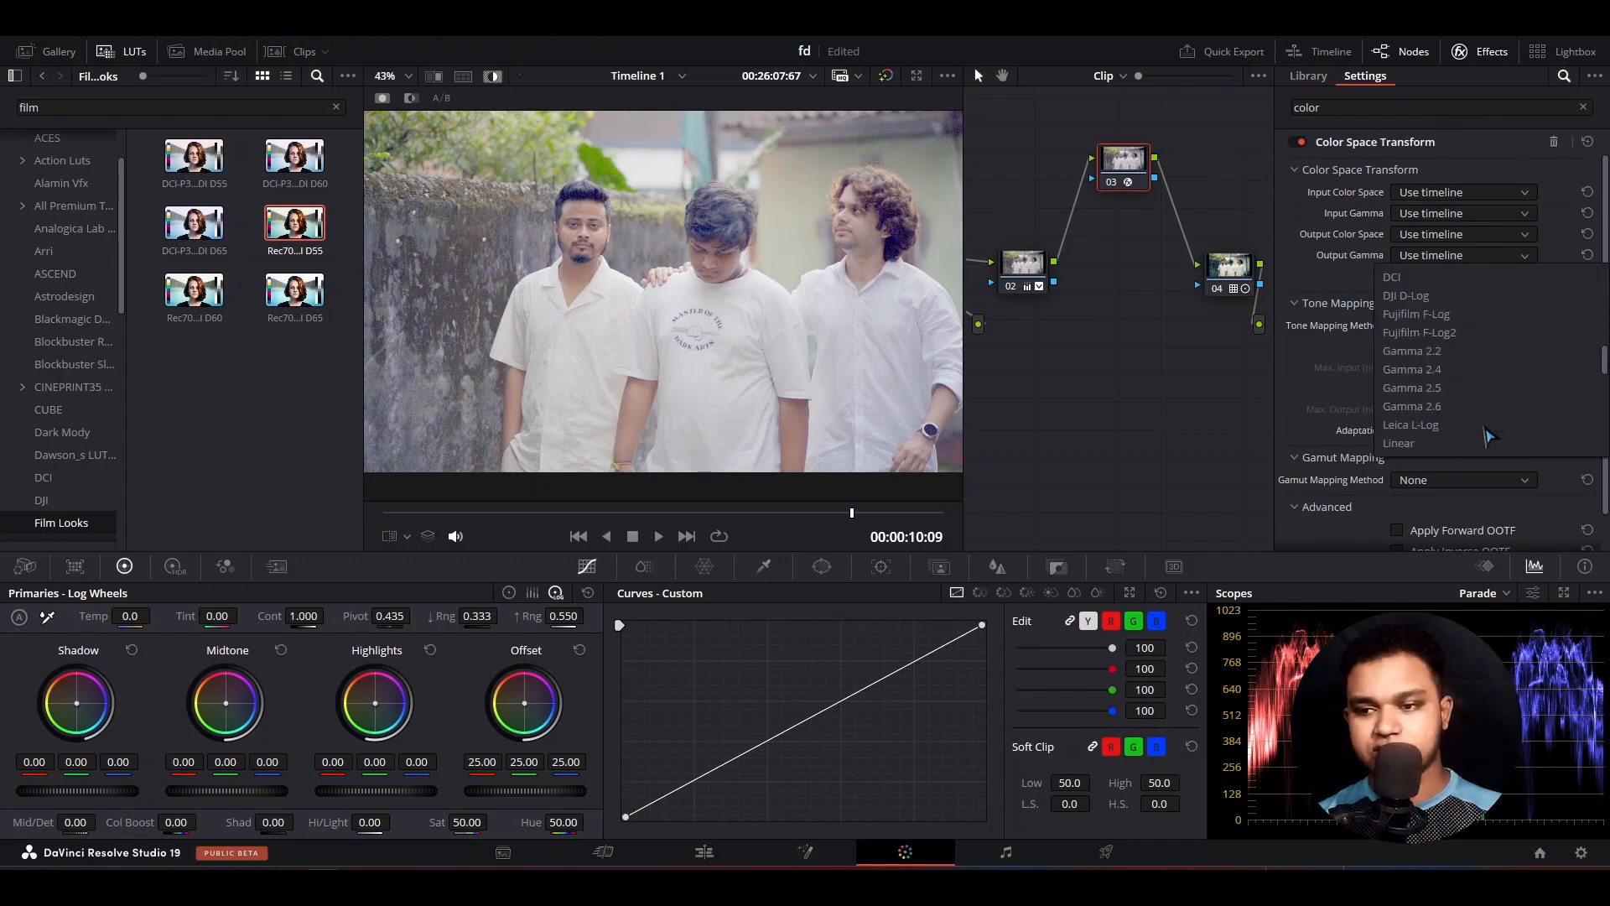
scroll(1484, 423, "up", 5)
scroll(1459, 403, "down", 5)
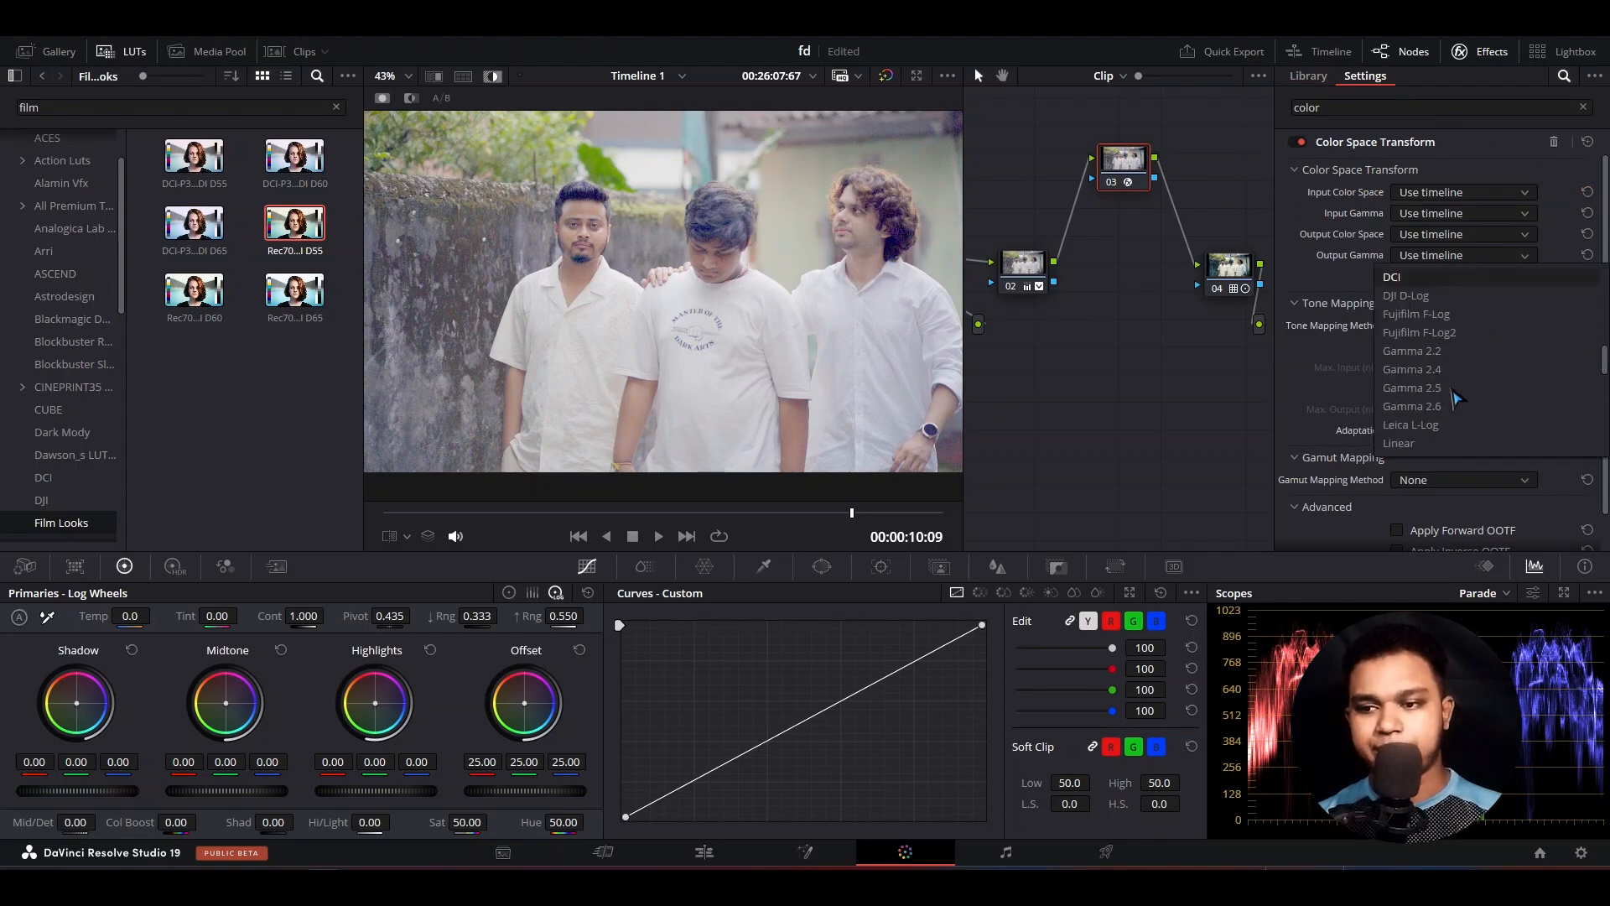
scroll(1456, 399, "up", 5)
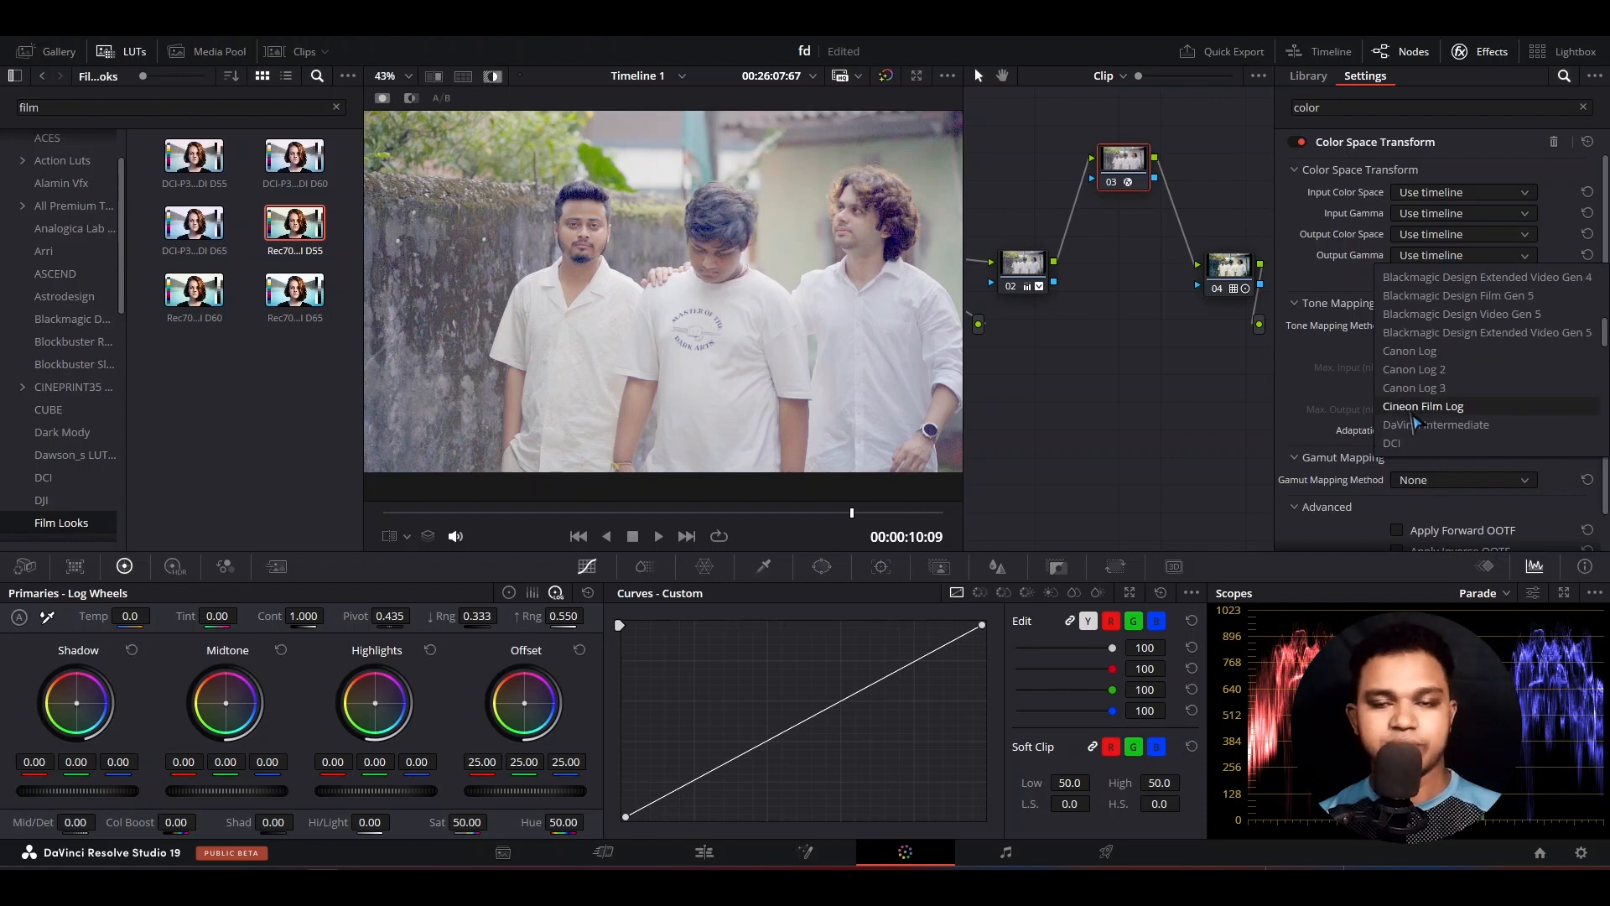
left_click(1419, 408)
scroll(662, 251, "down", 4)
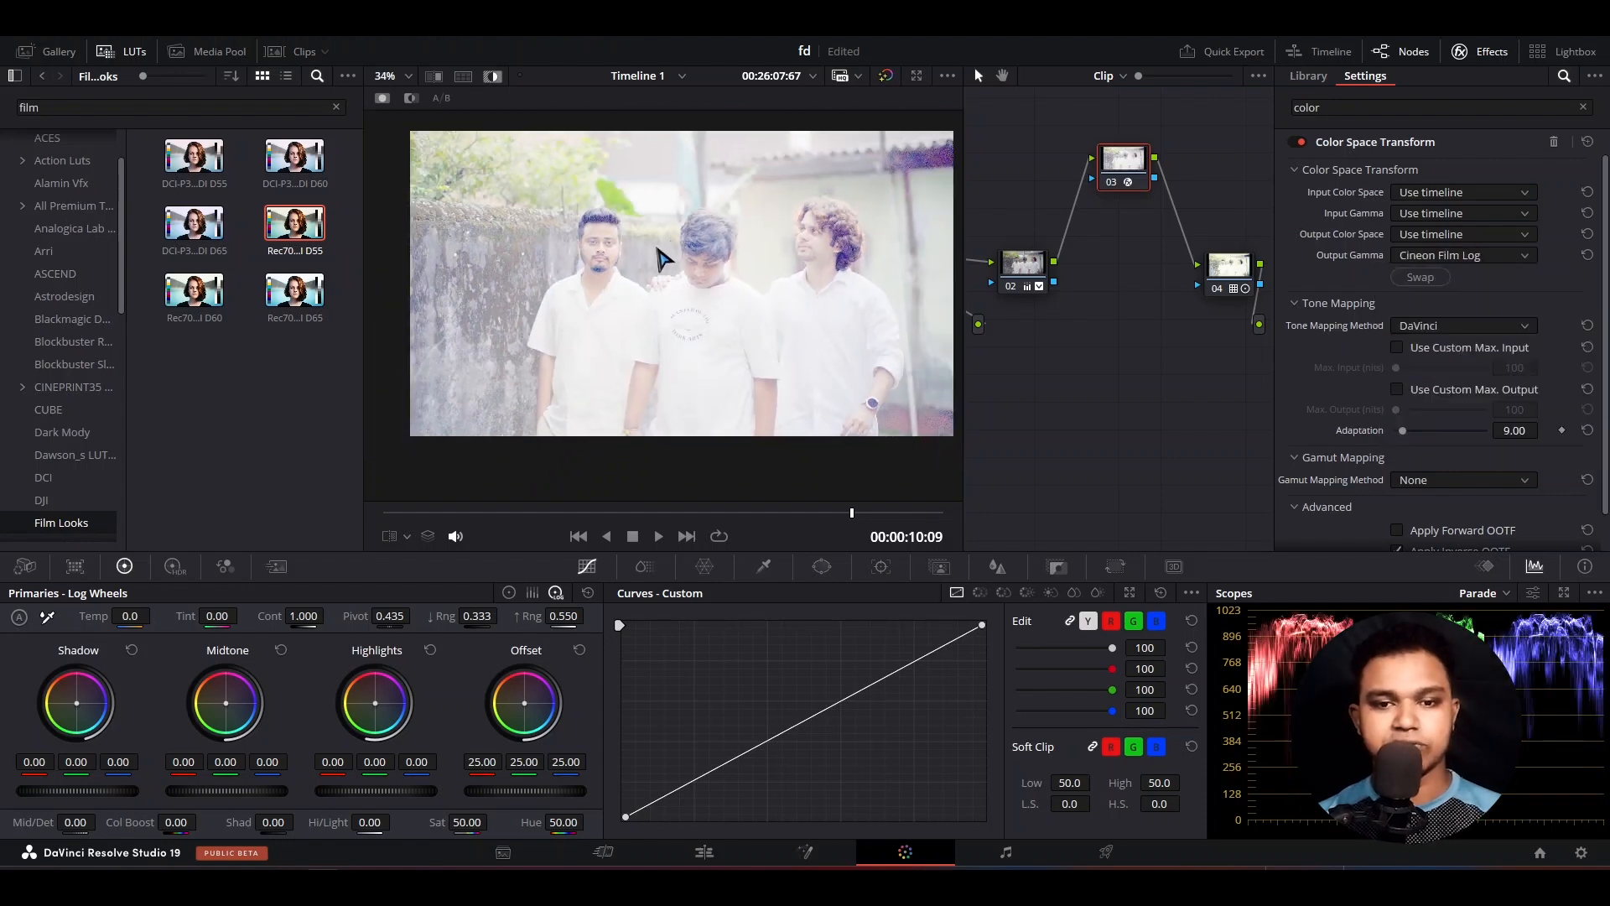
scroll(738, 281, "up", 2)
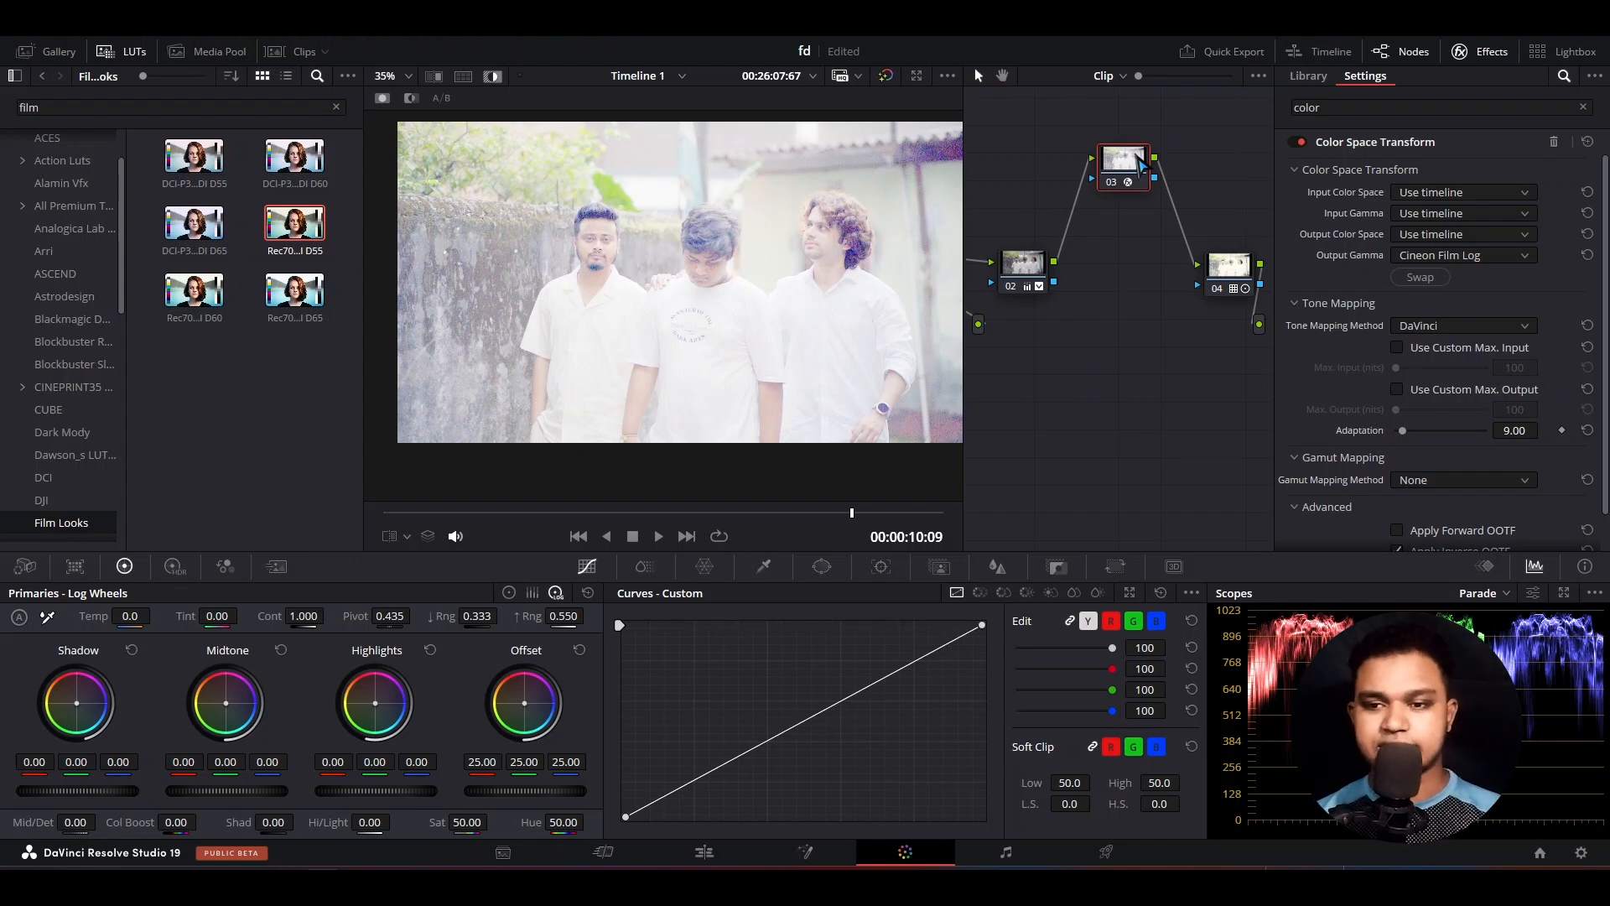
Move node 03 slightly closer to its neighbours and lower its key output gain to 0.102
left_click_drag(1137, 158, 1111, 191)
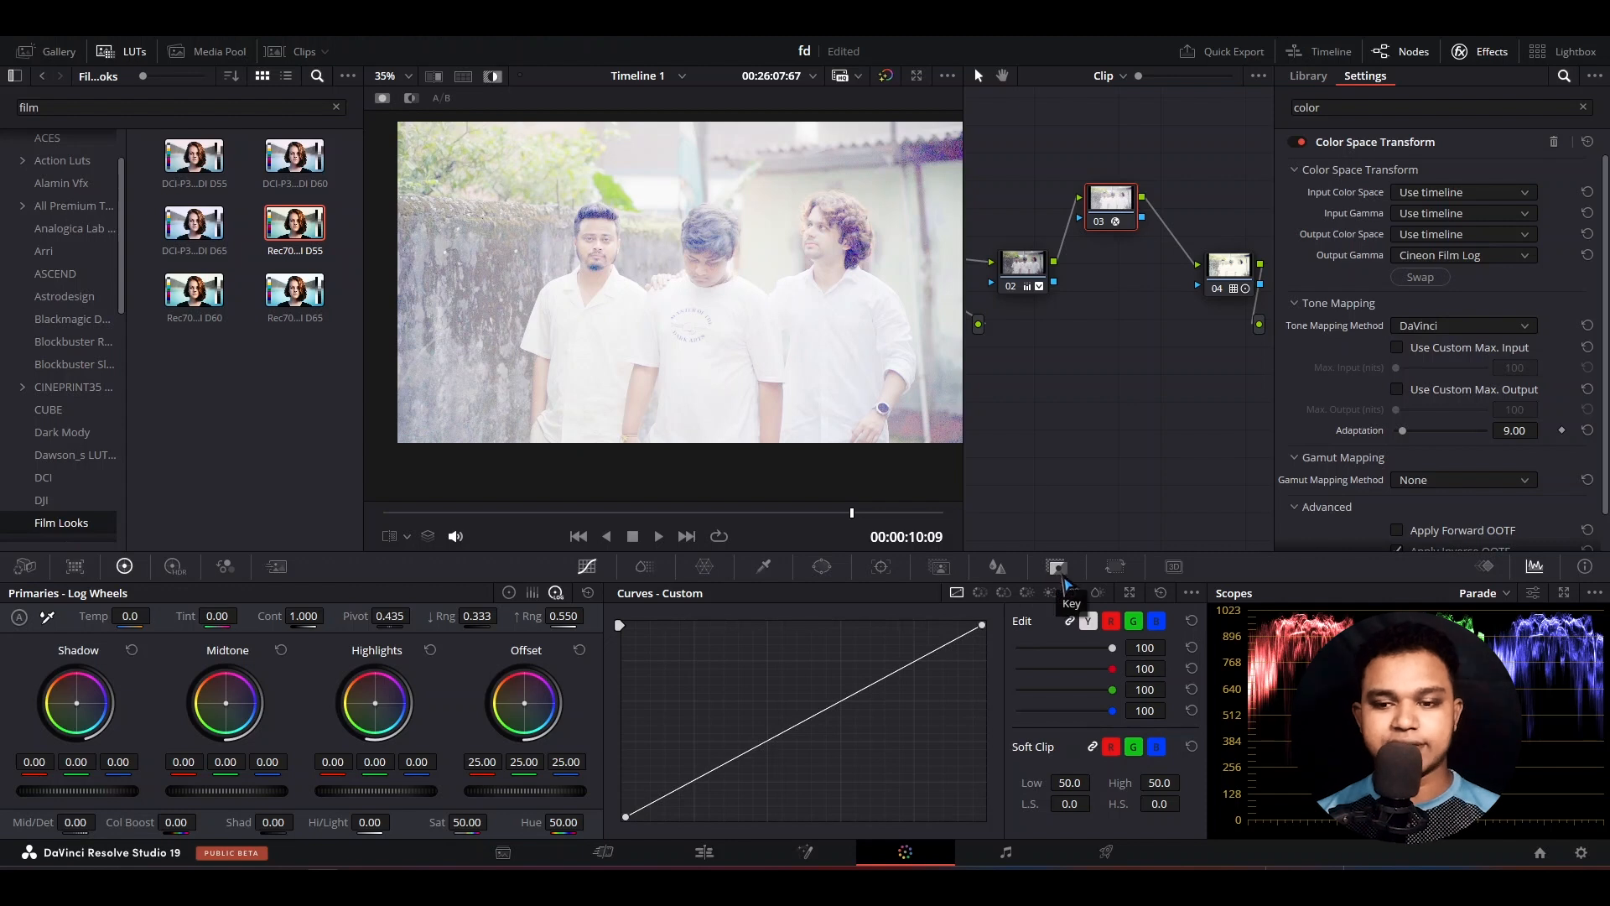
left_click(1057, 568)
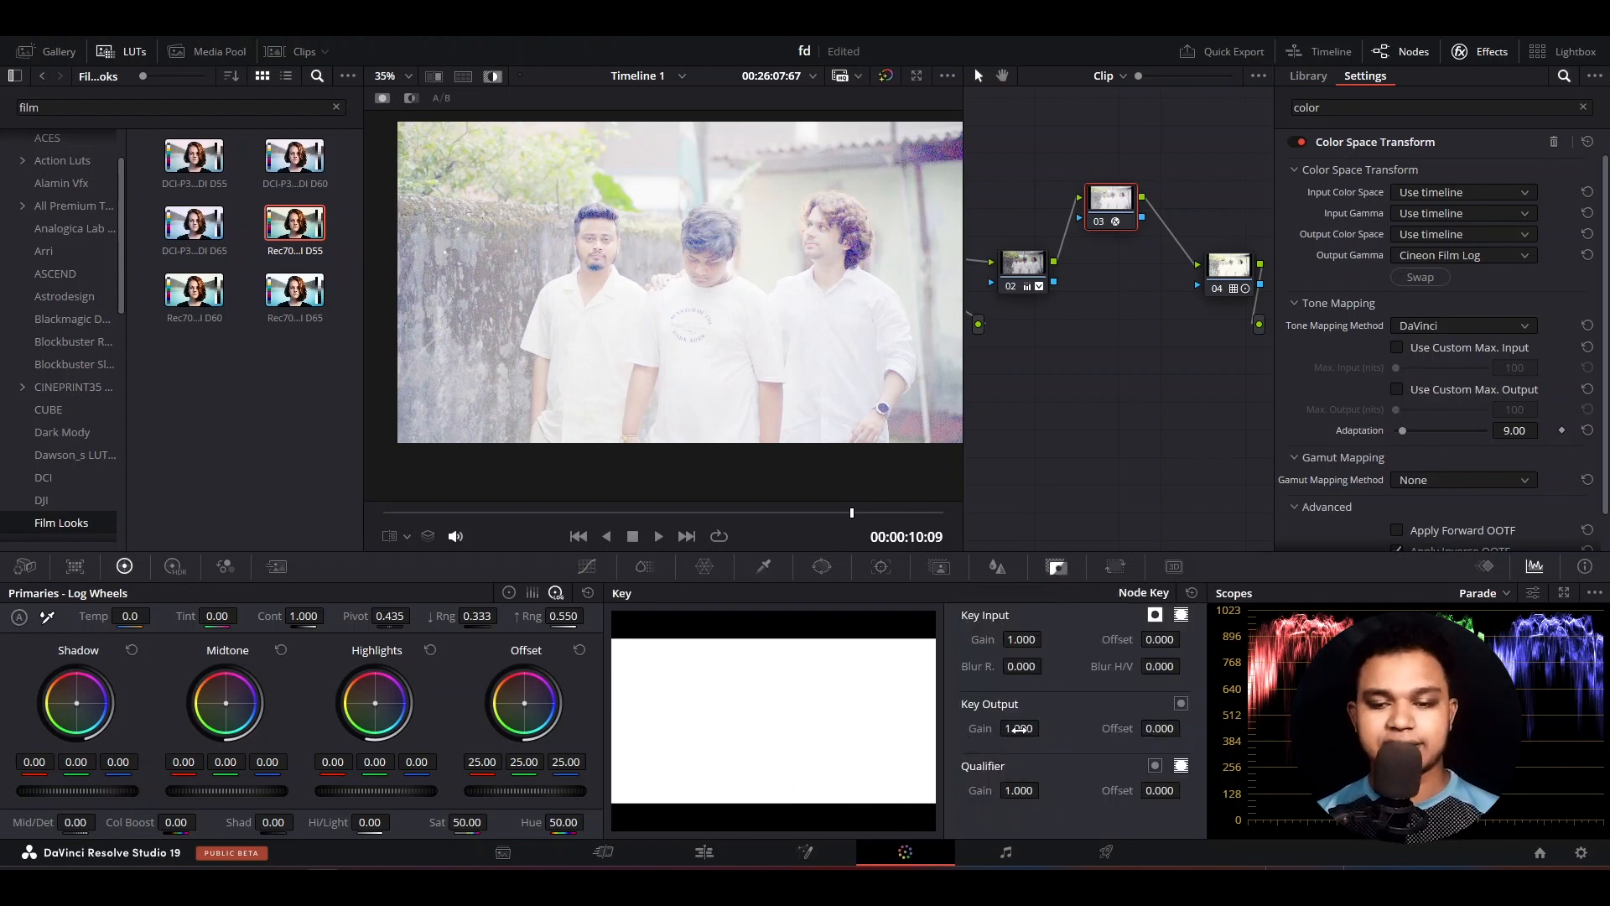
left_click_drag(1017, 729, 889, 728)
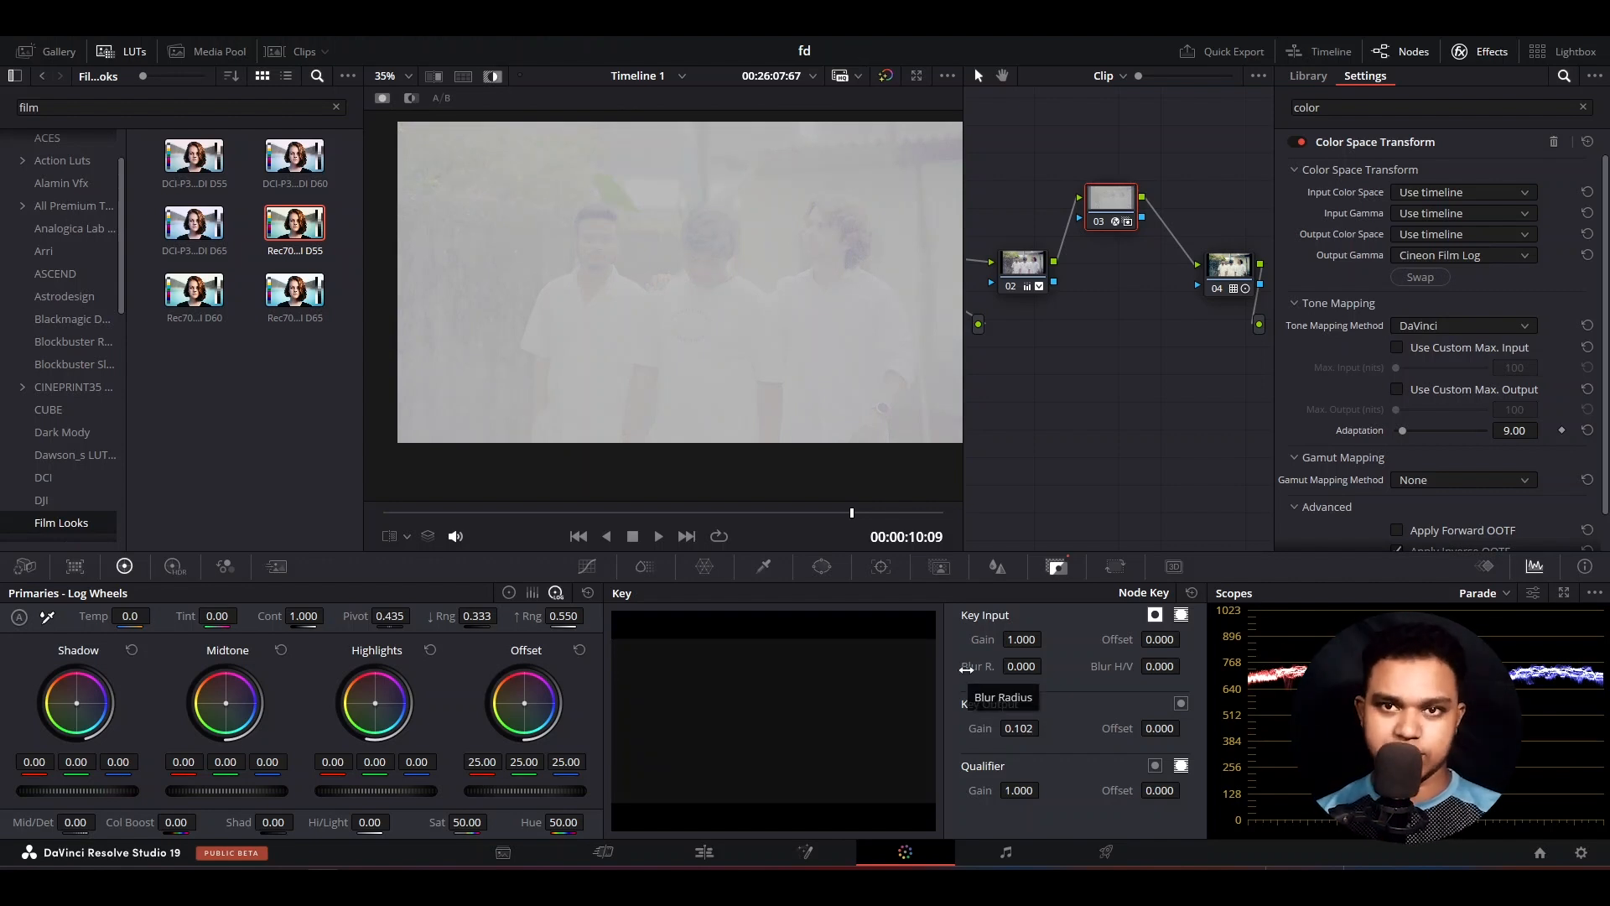
Hide the effects library, move nodes 02, 03 and 04 into a row above node 01, and add a serial node after node 04
left_click(1229, 265)
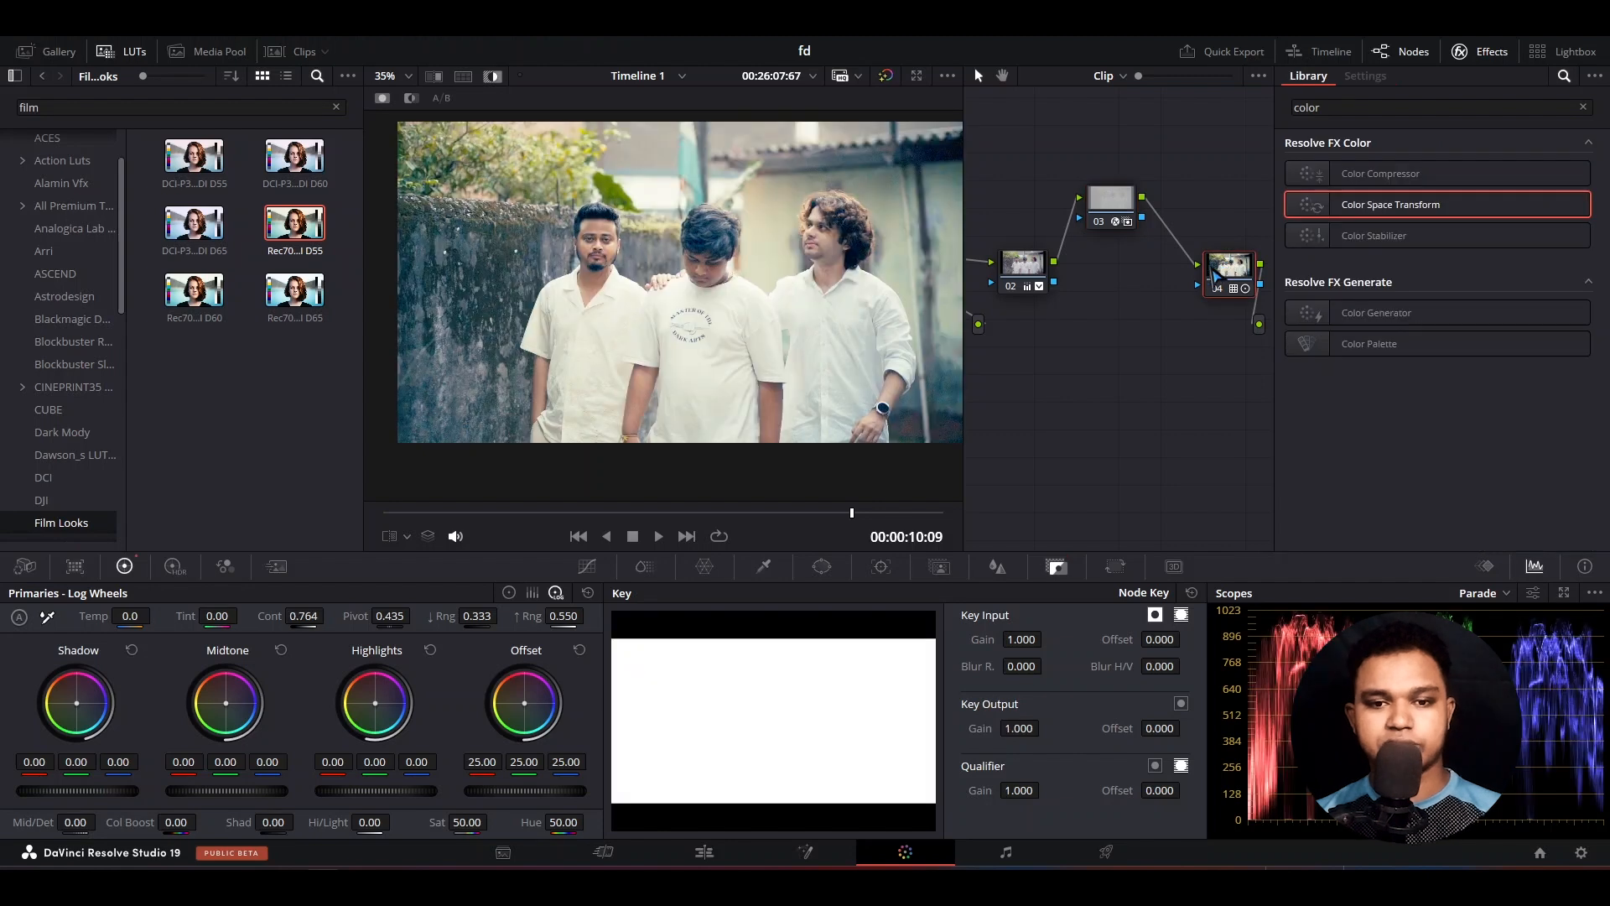
scroll(763, 309, "up", 2)
scroll(615, 330, "down", 4)
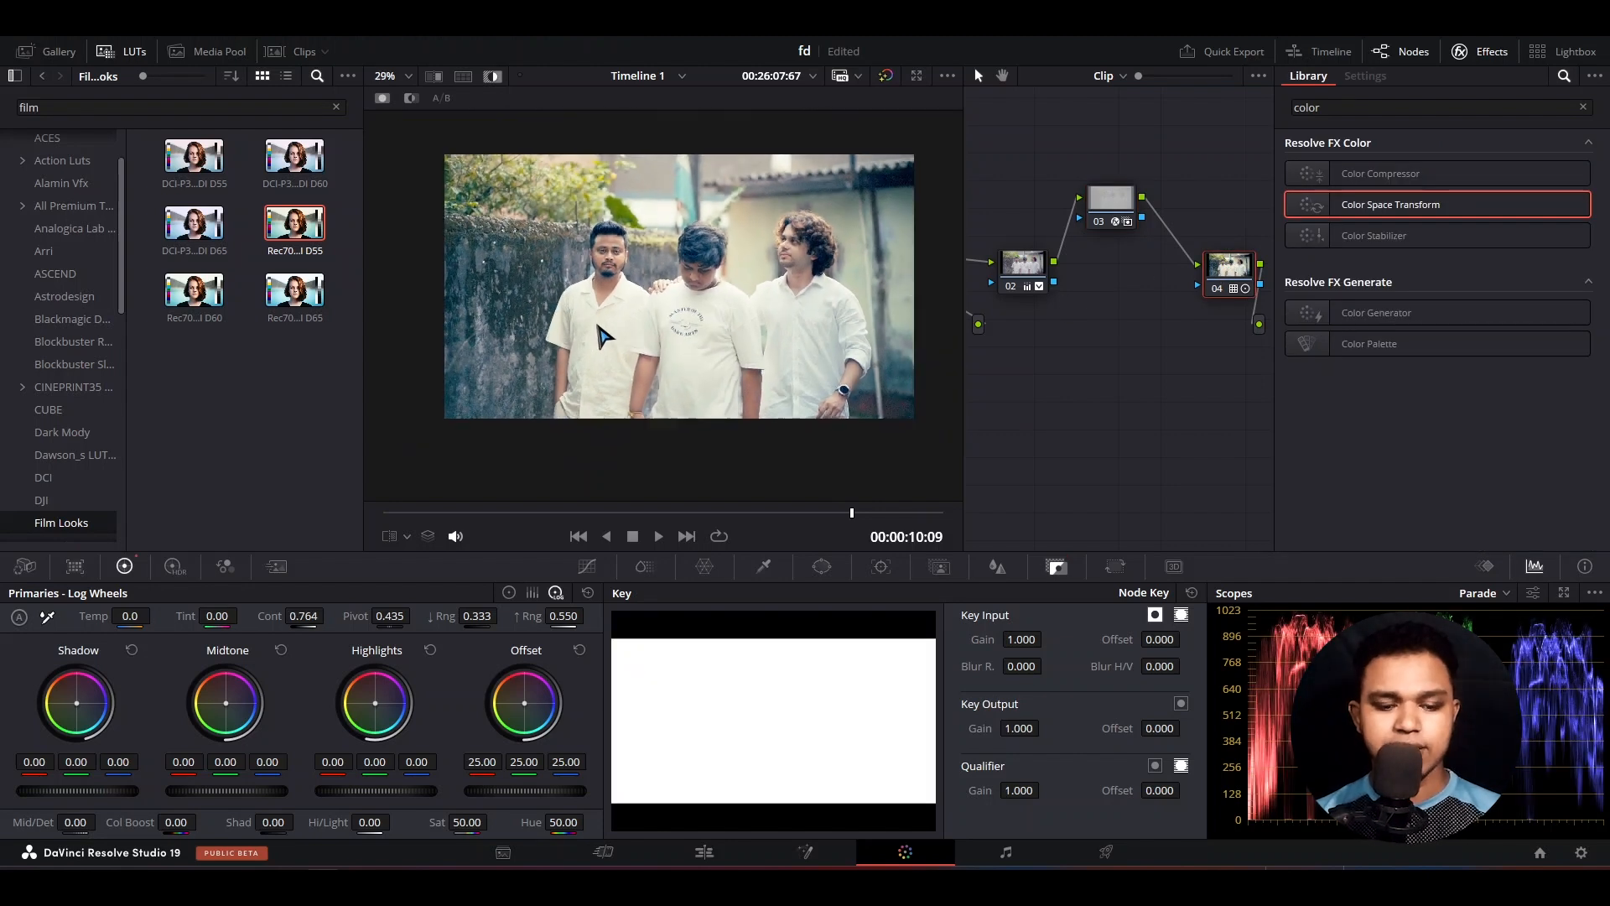
scroll(651, 349, "up", 1)
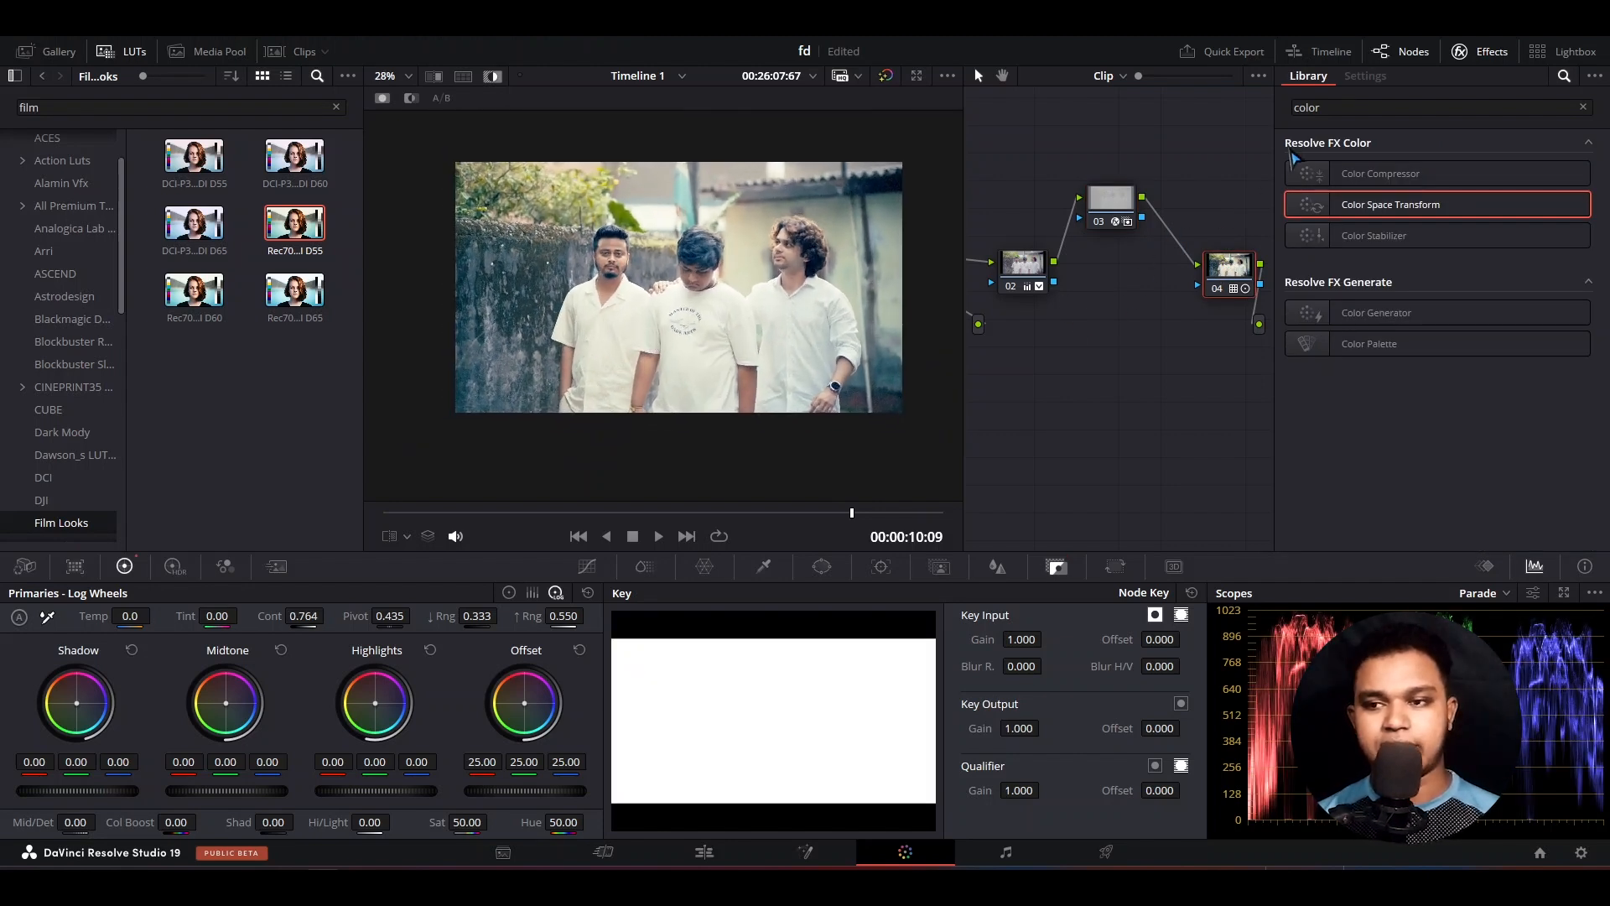
left_click(1485, 52)
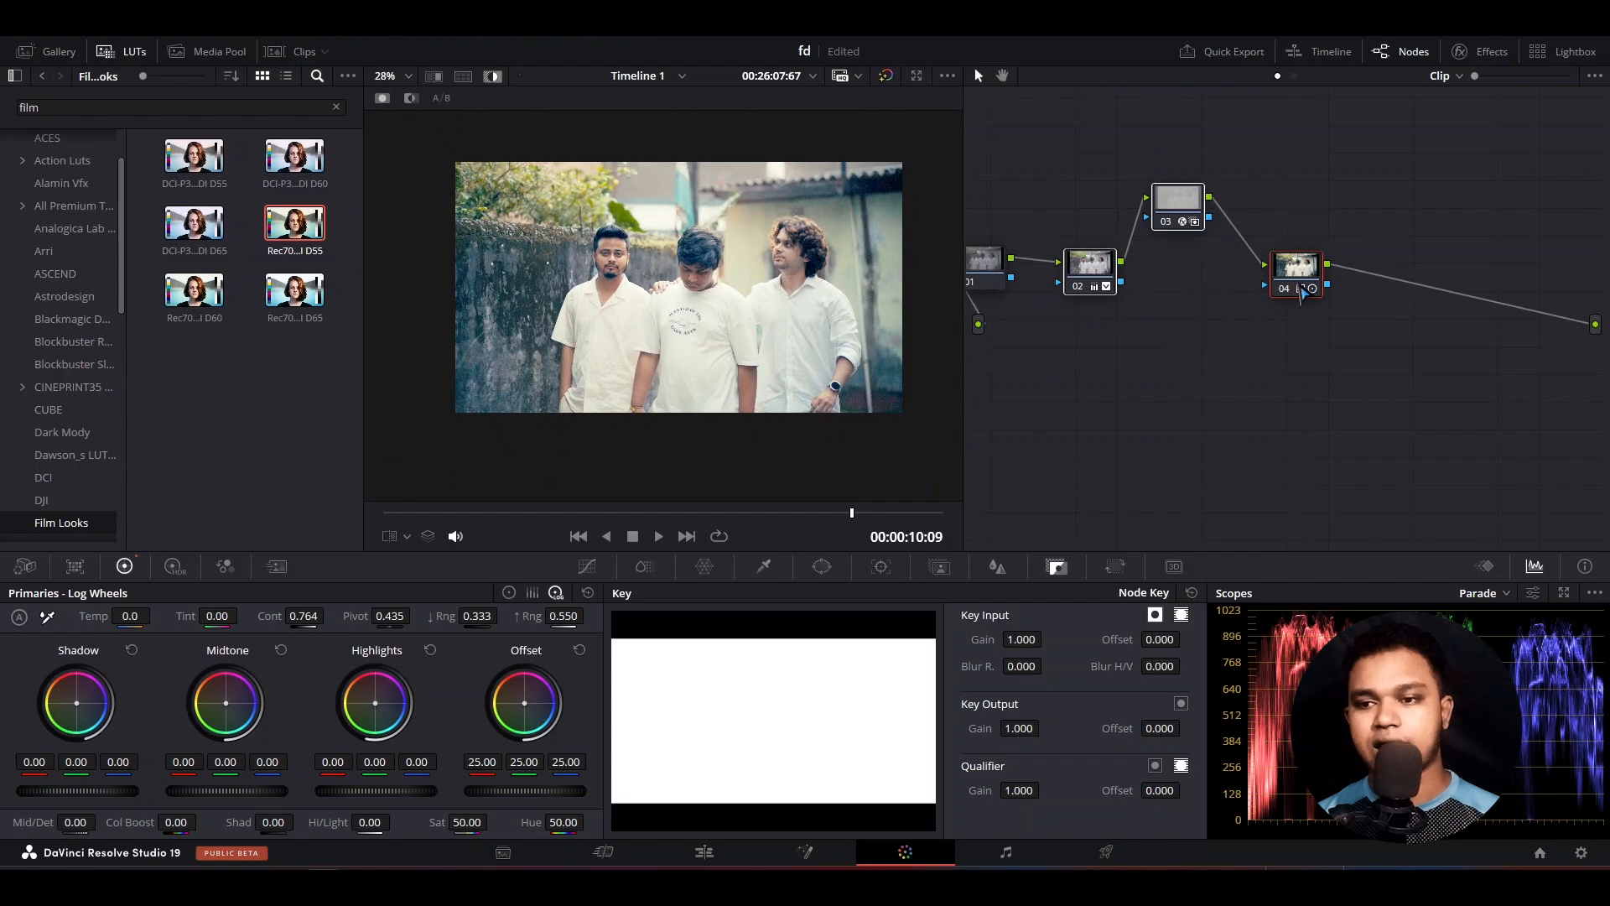
scroll(1317, 329, "up", 2)
left_click_drag(1246, 94, 1246, 143)
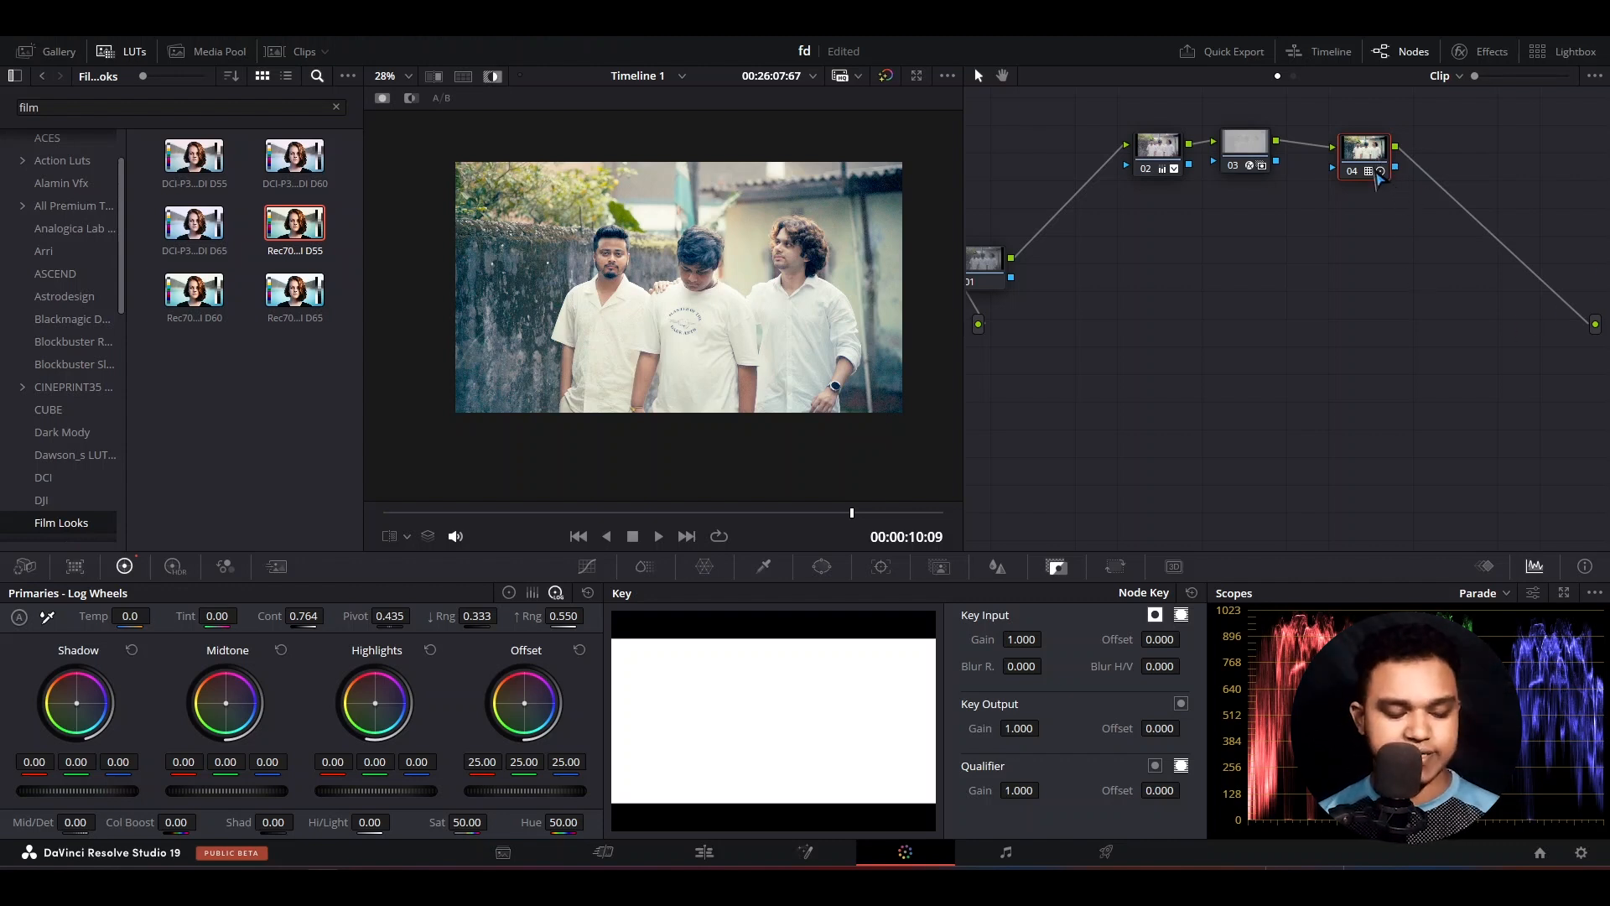
key("alt+s")
left_click_drag(1447, 172, 1112, 271)
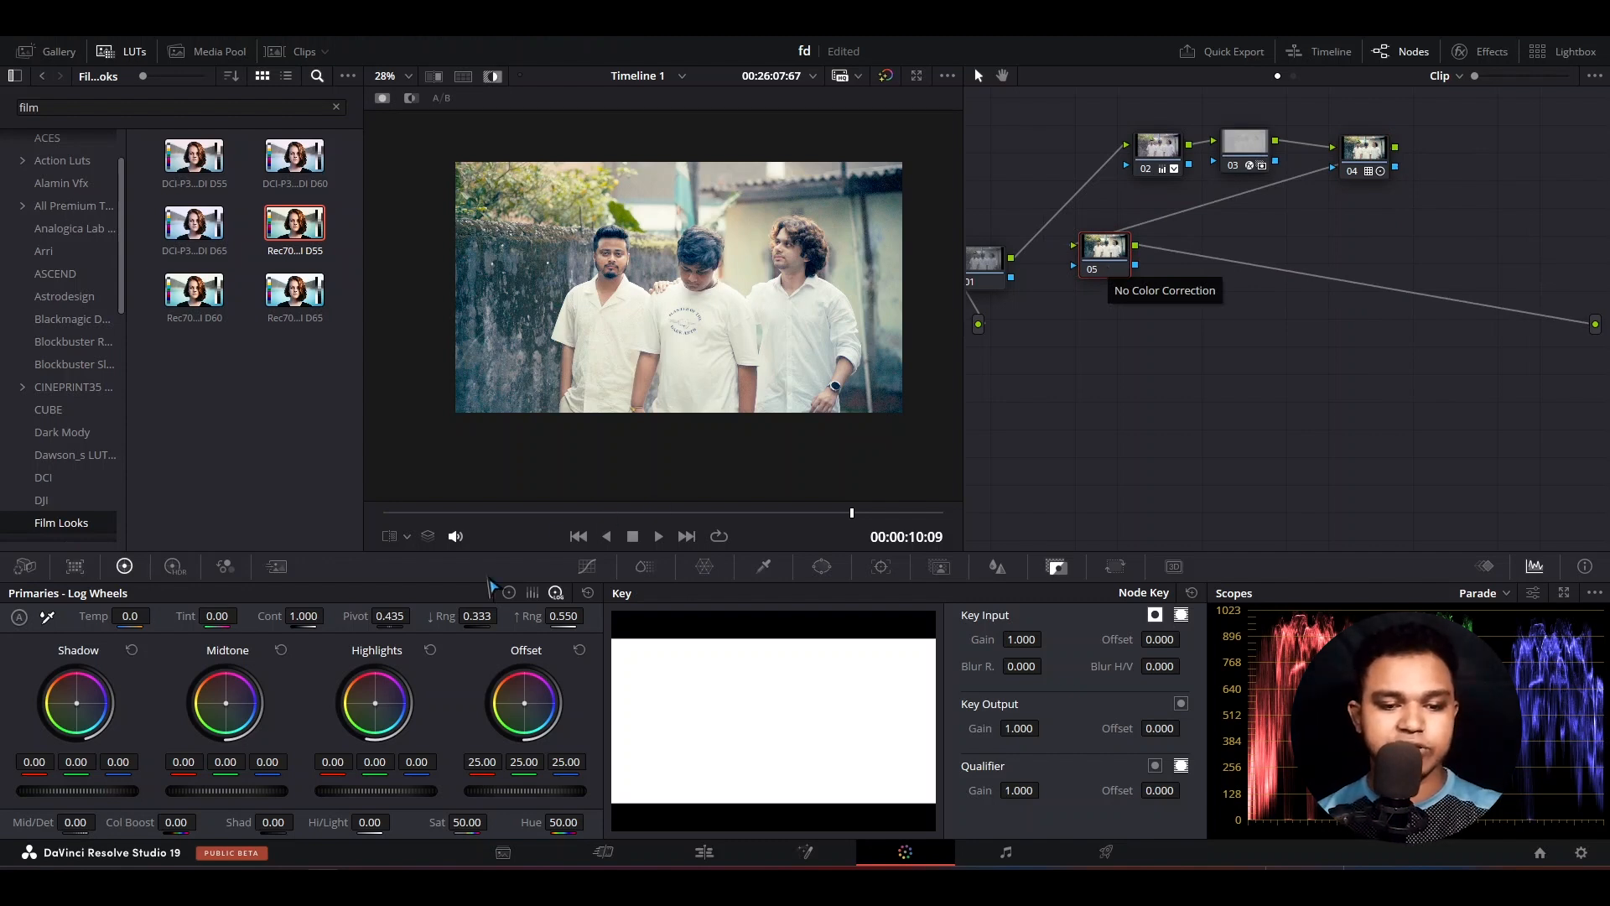
left_click(507, 594)
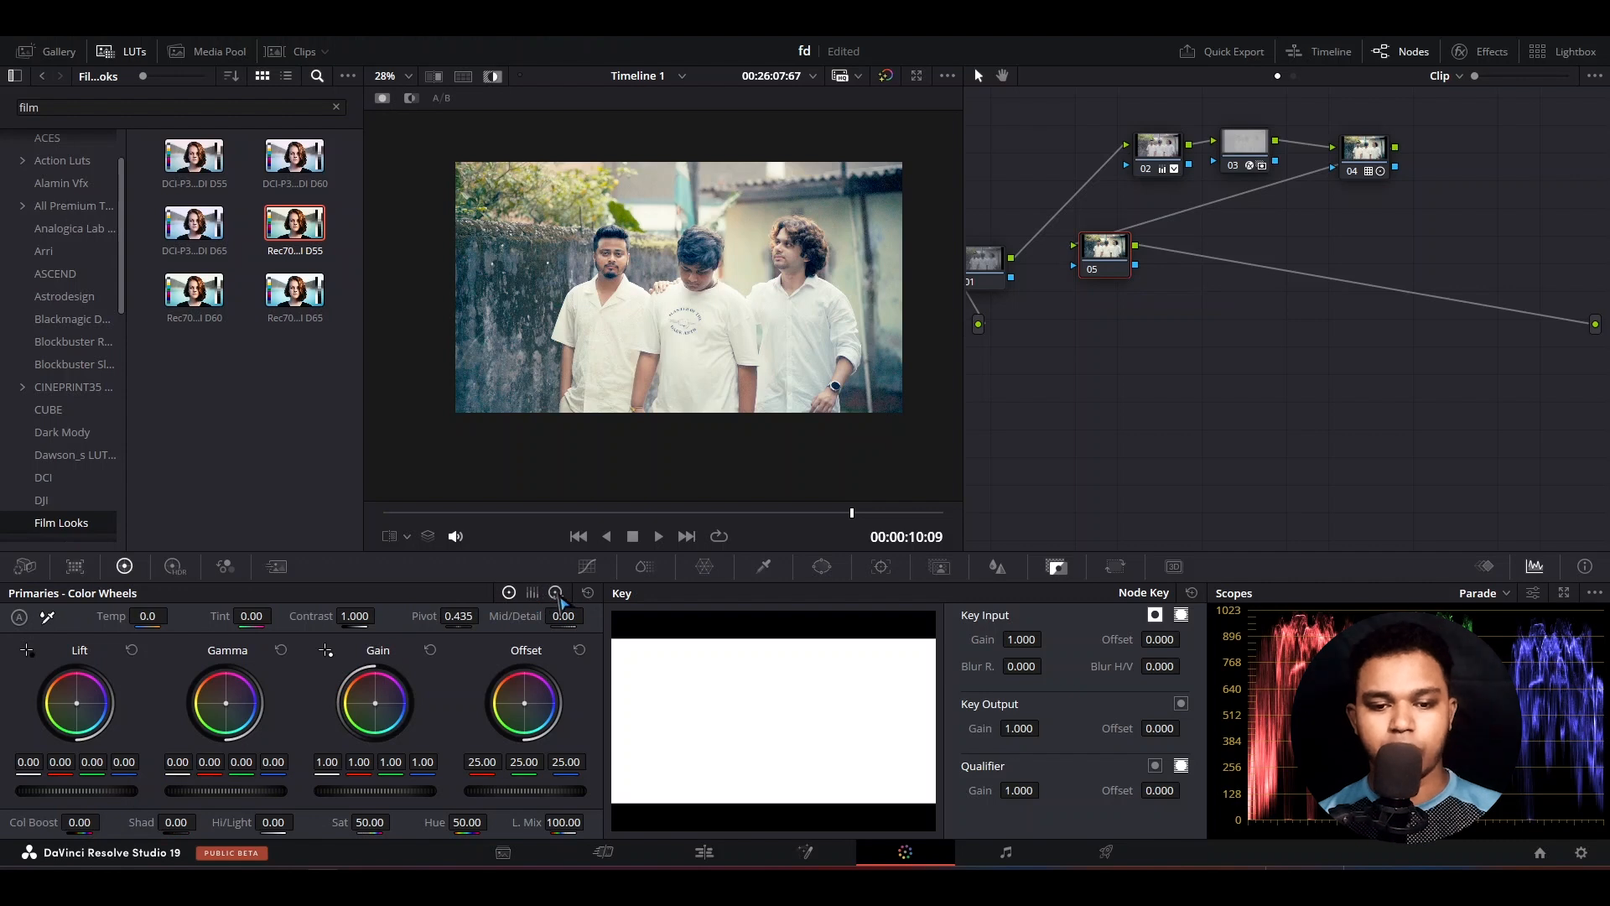
left_click(556, 593)
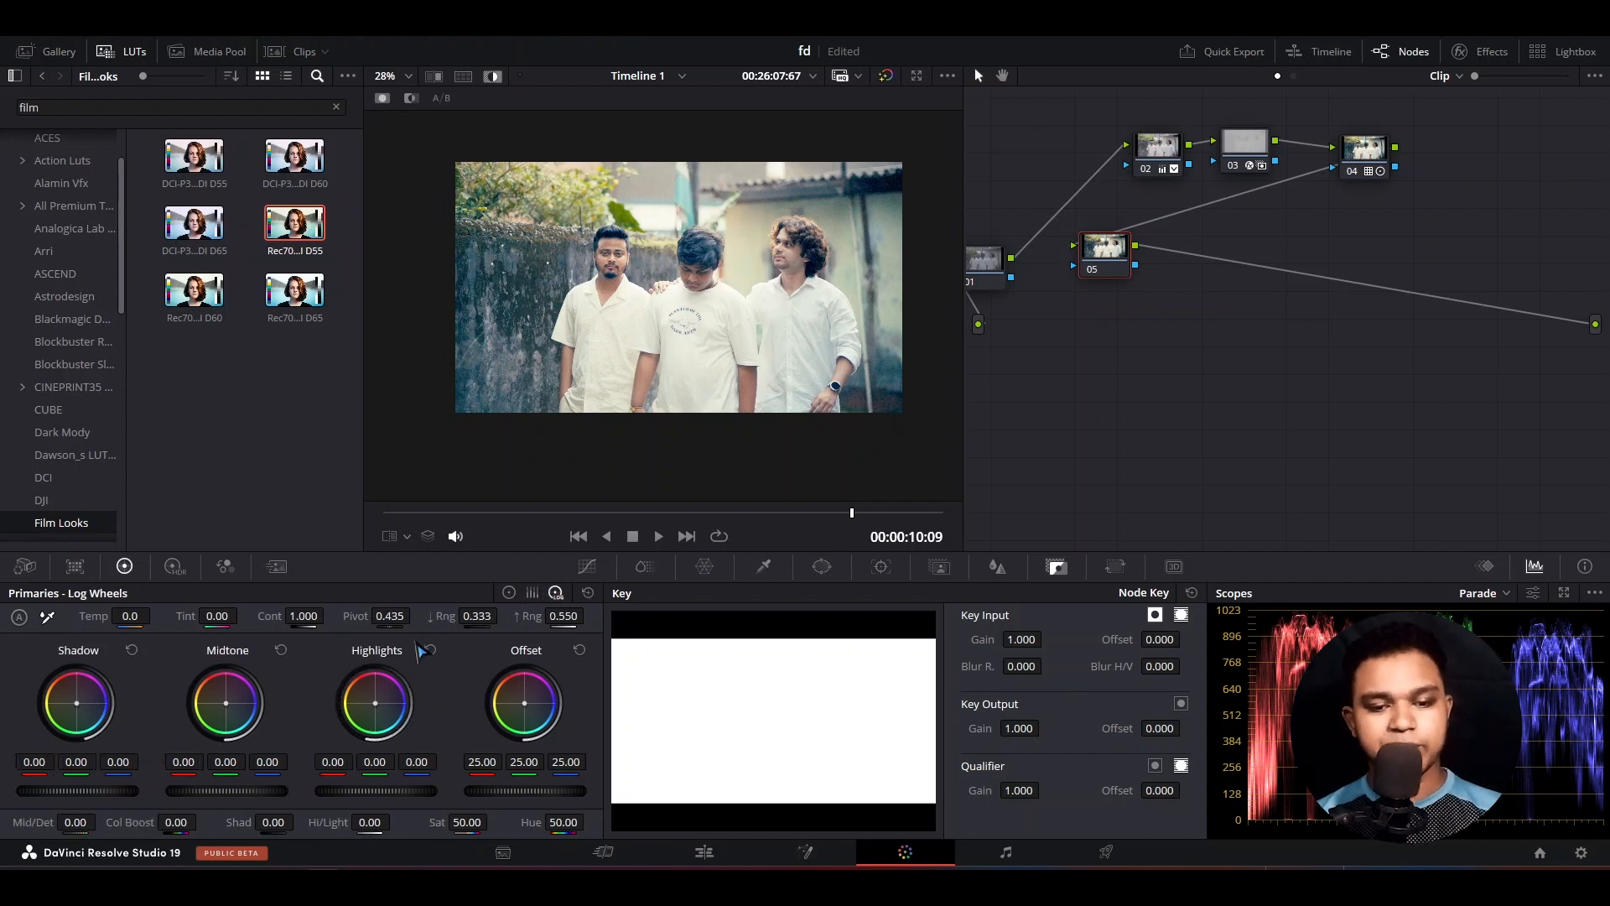
left_click_drag(118, 762, 115, 762)
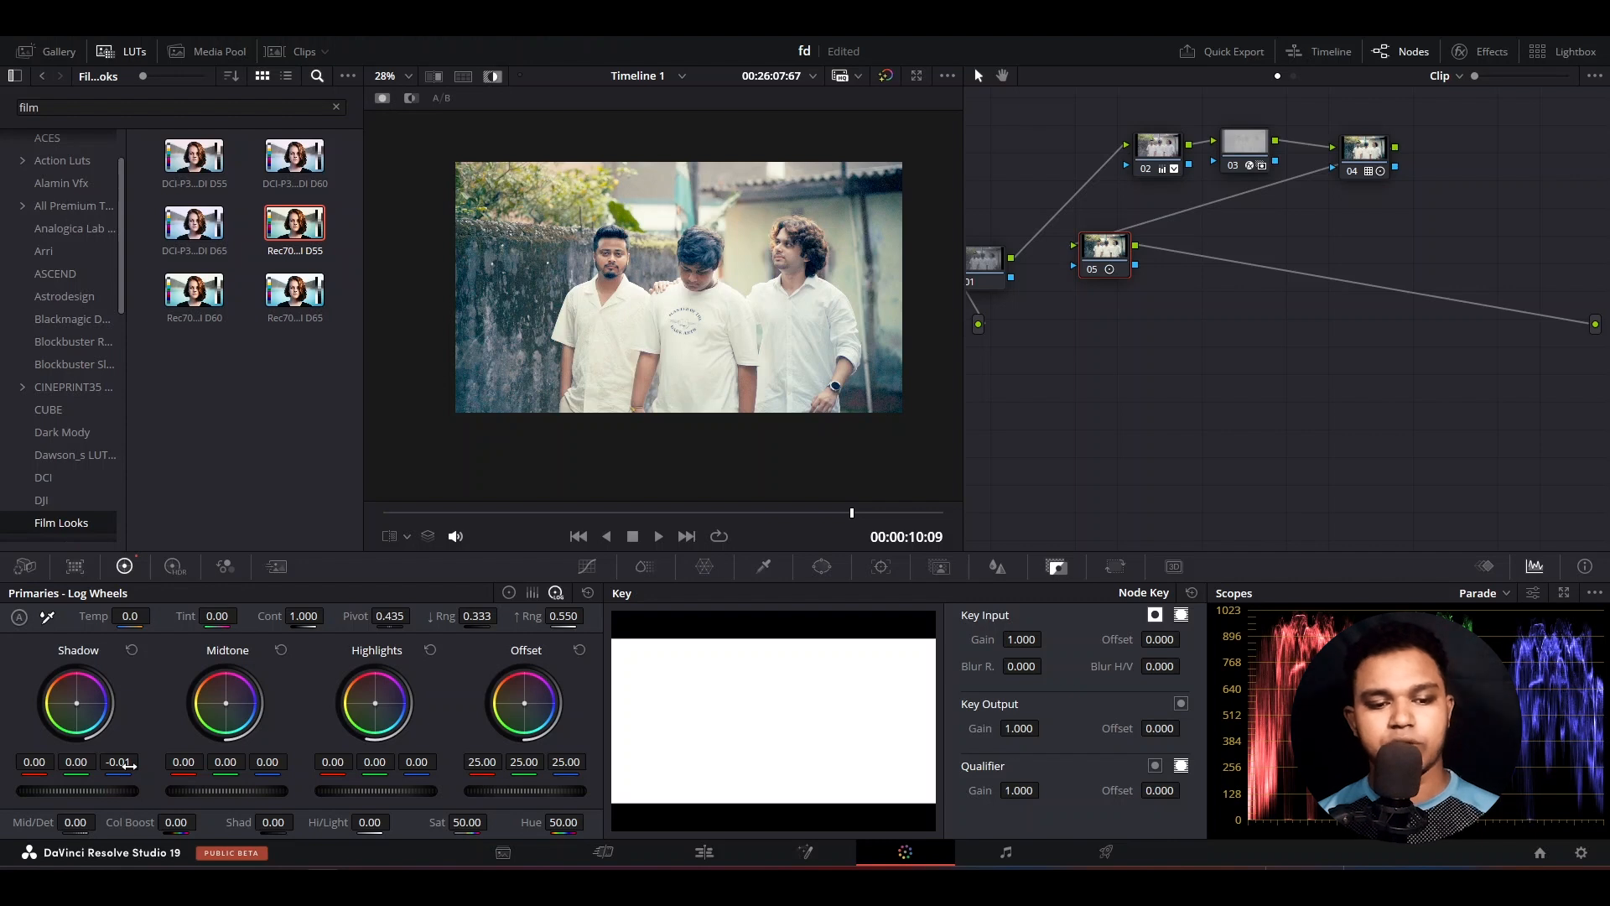
key("ctrl+z")
key("ctrl+z")
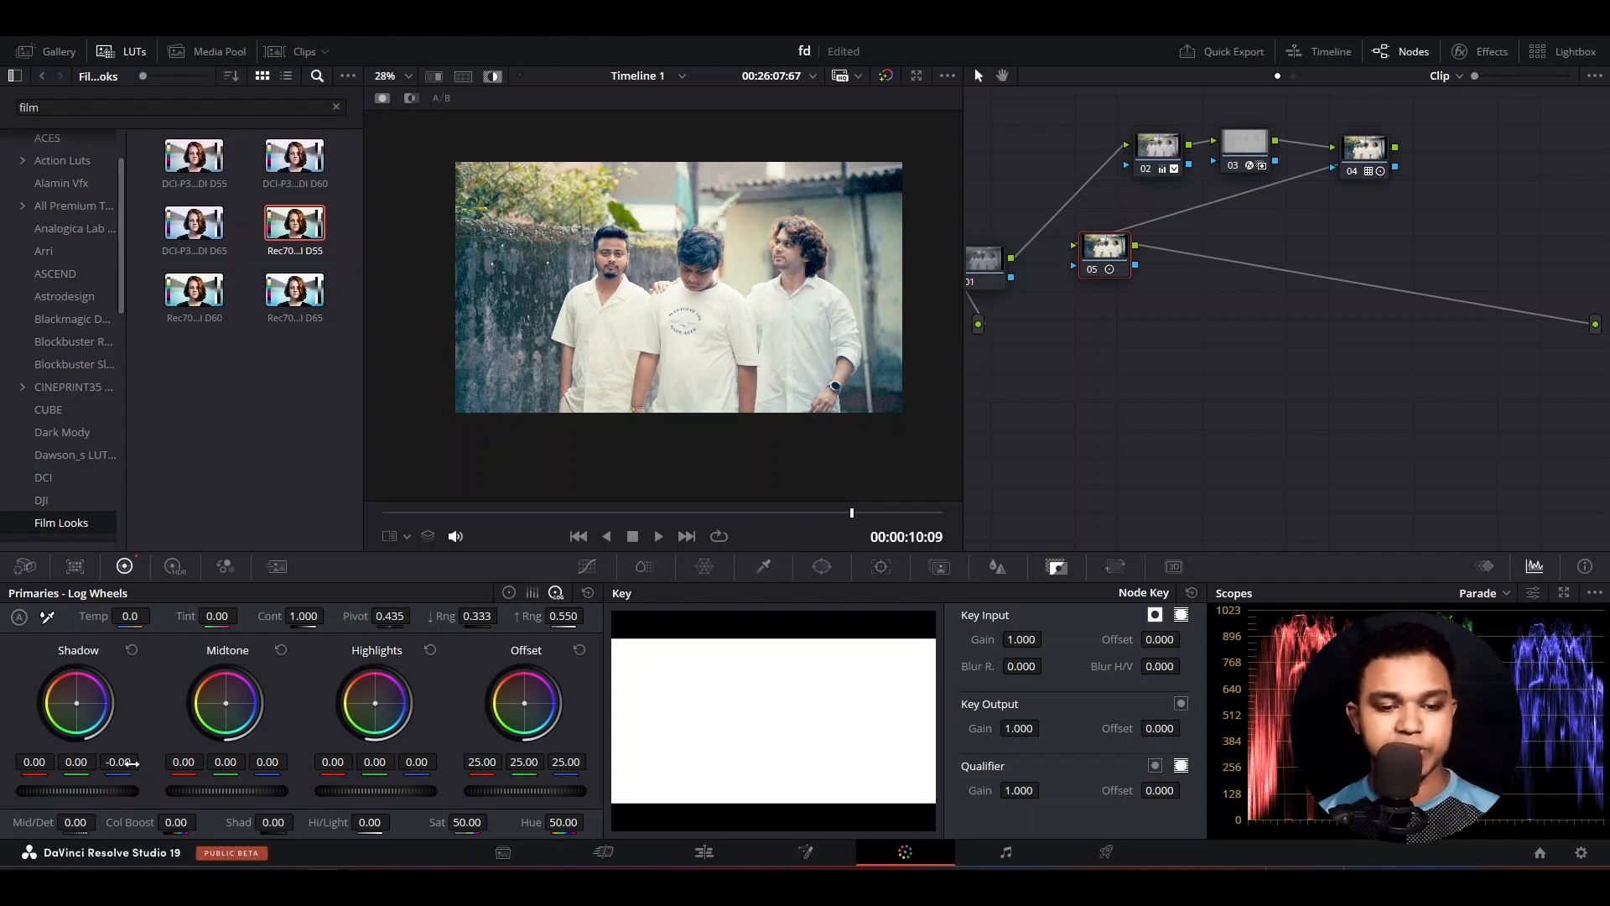
Hide the LUT browser and lower the blue offset of node 05 to 24.20
scroll(644, 351, "up", 3)
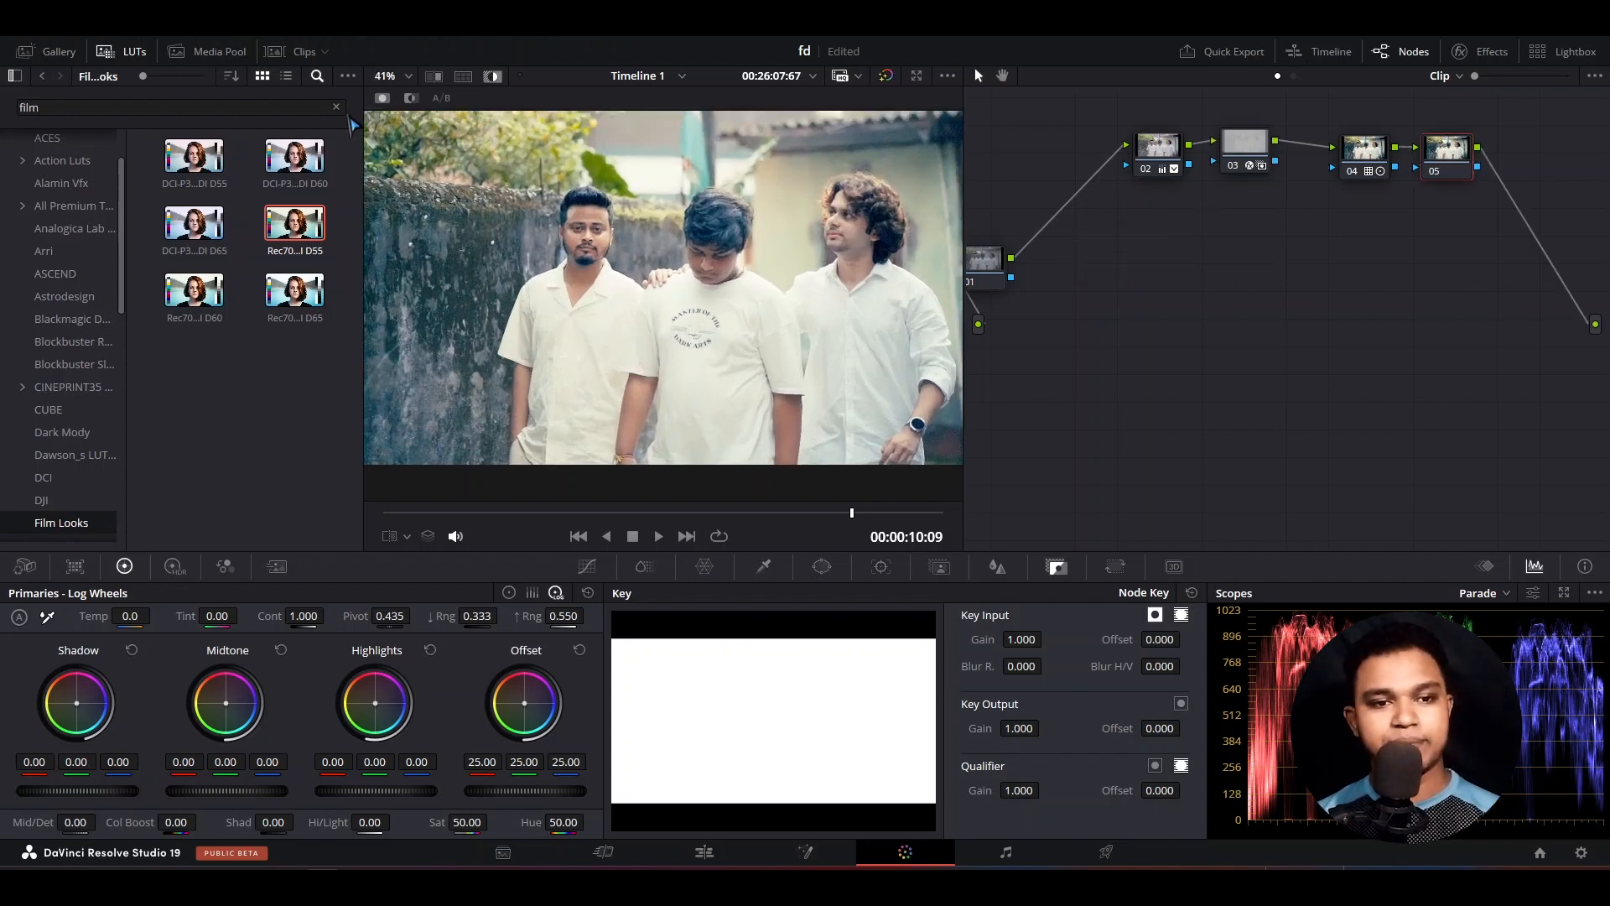
left_click(118, 52)
scroll(537, 276, "up", 1)
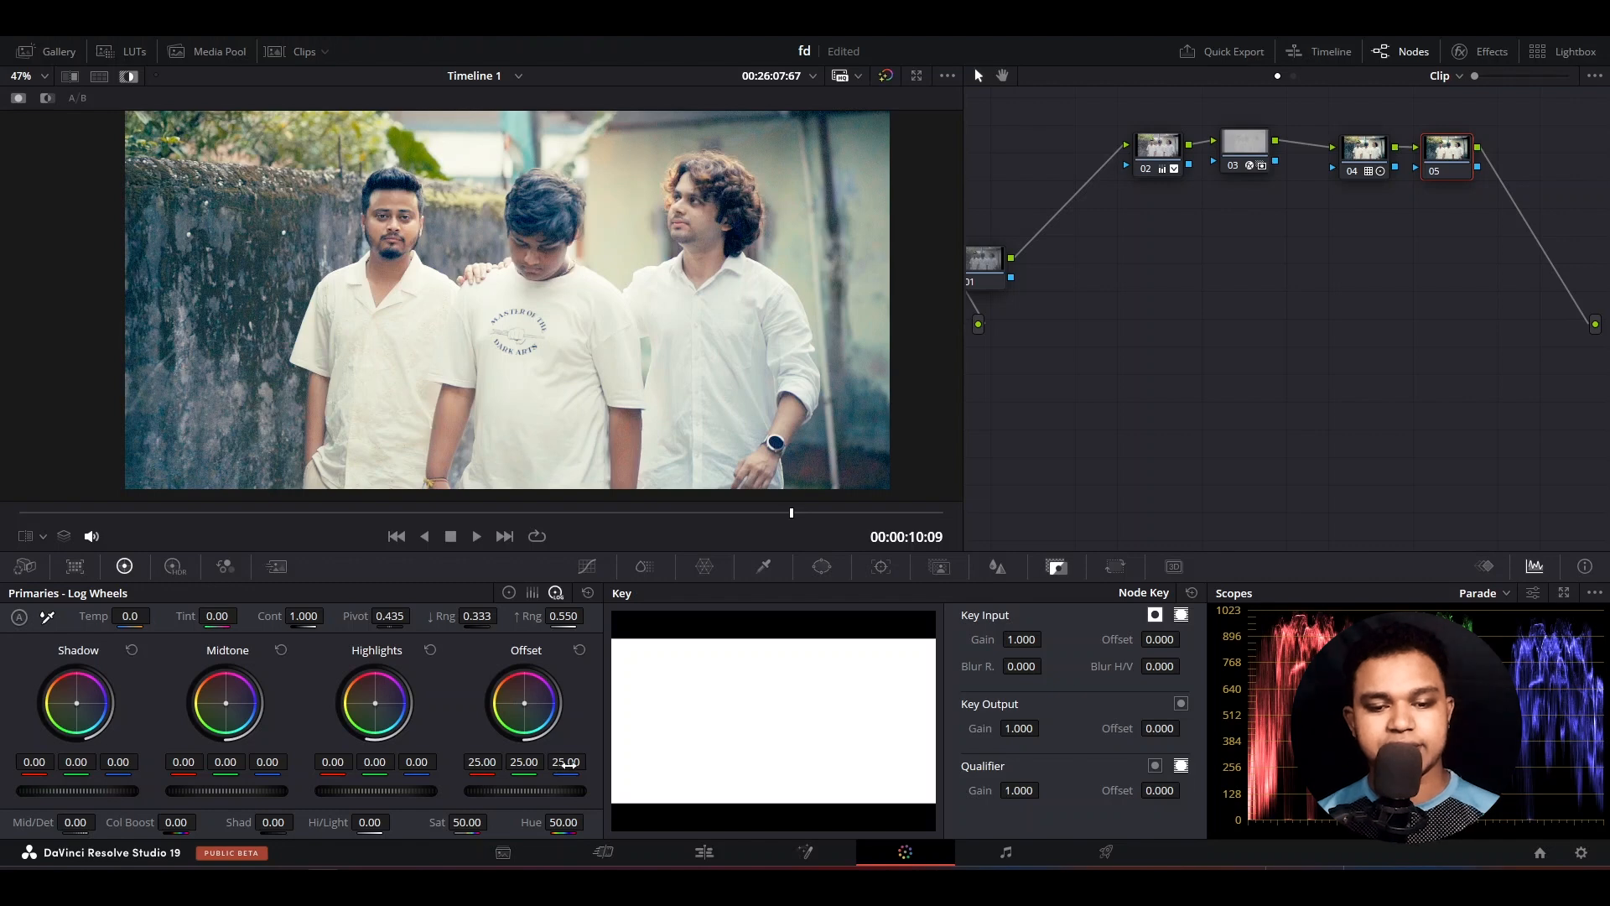
left_click_drag(567, 763, 554, 763)
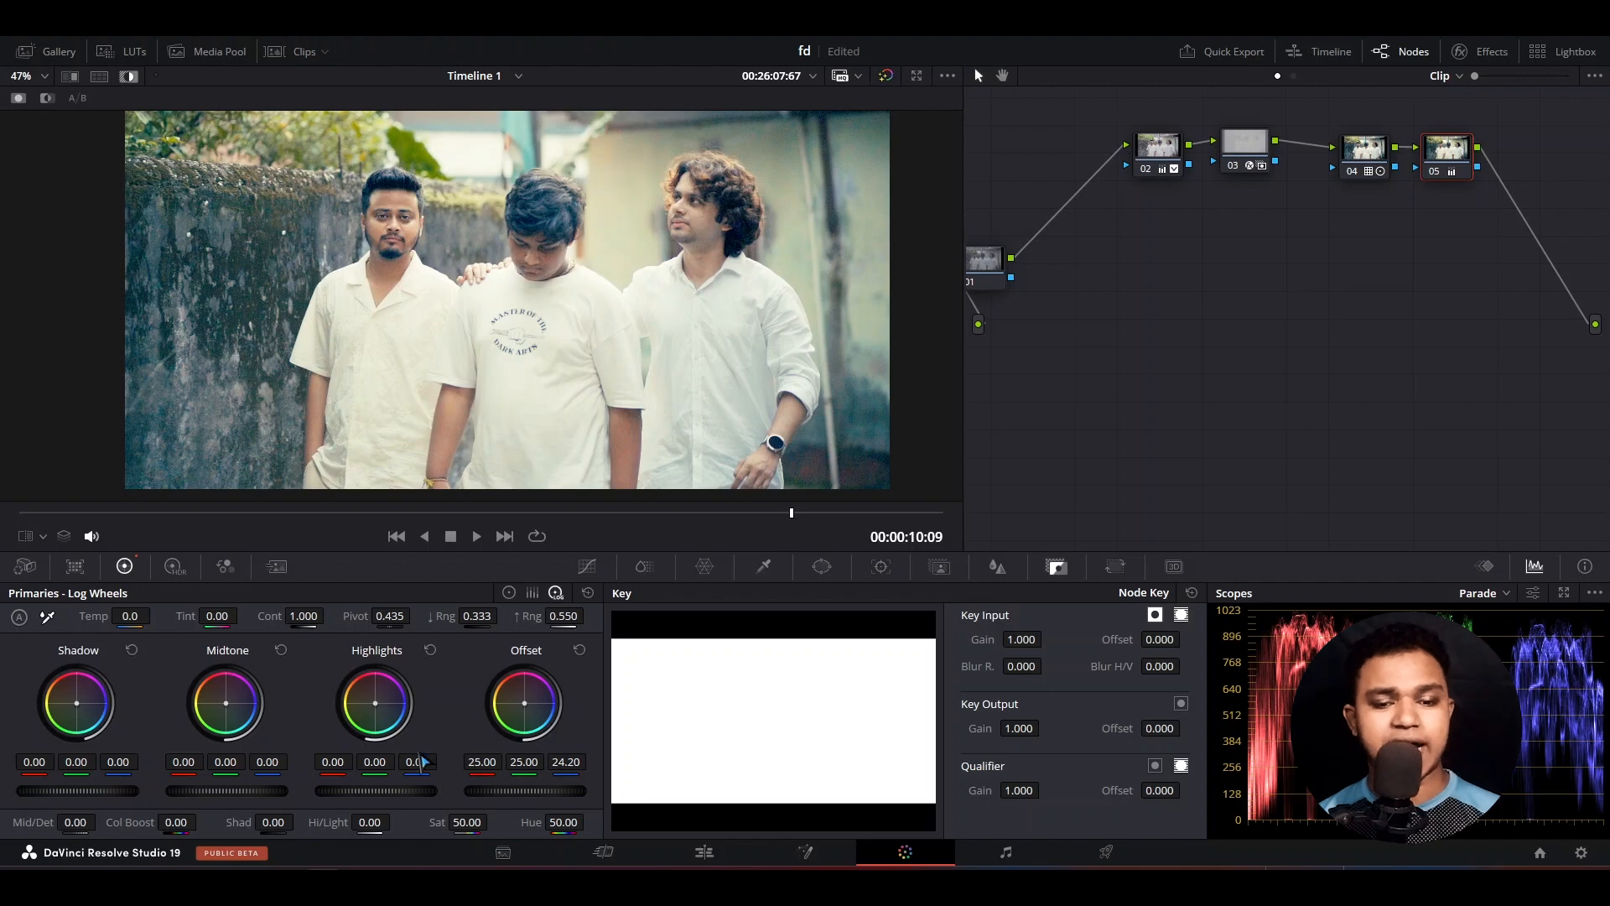
Lower node 05's blue in the log wheels to -0.06 for highlights, -0.02 for midtones and -0.02 for shadows
scroll(520, 335, "down", 1)
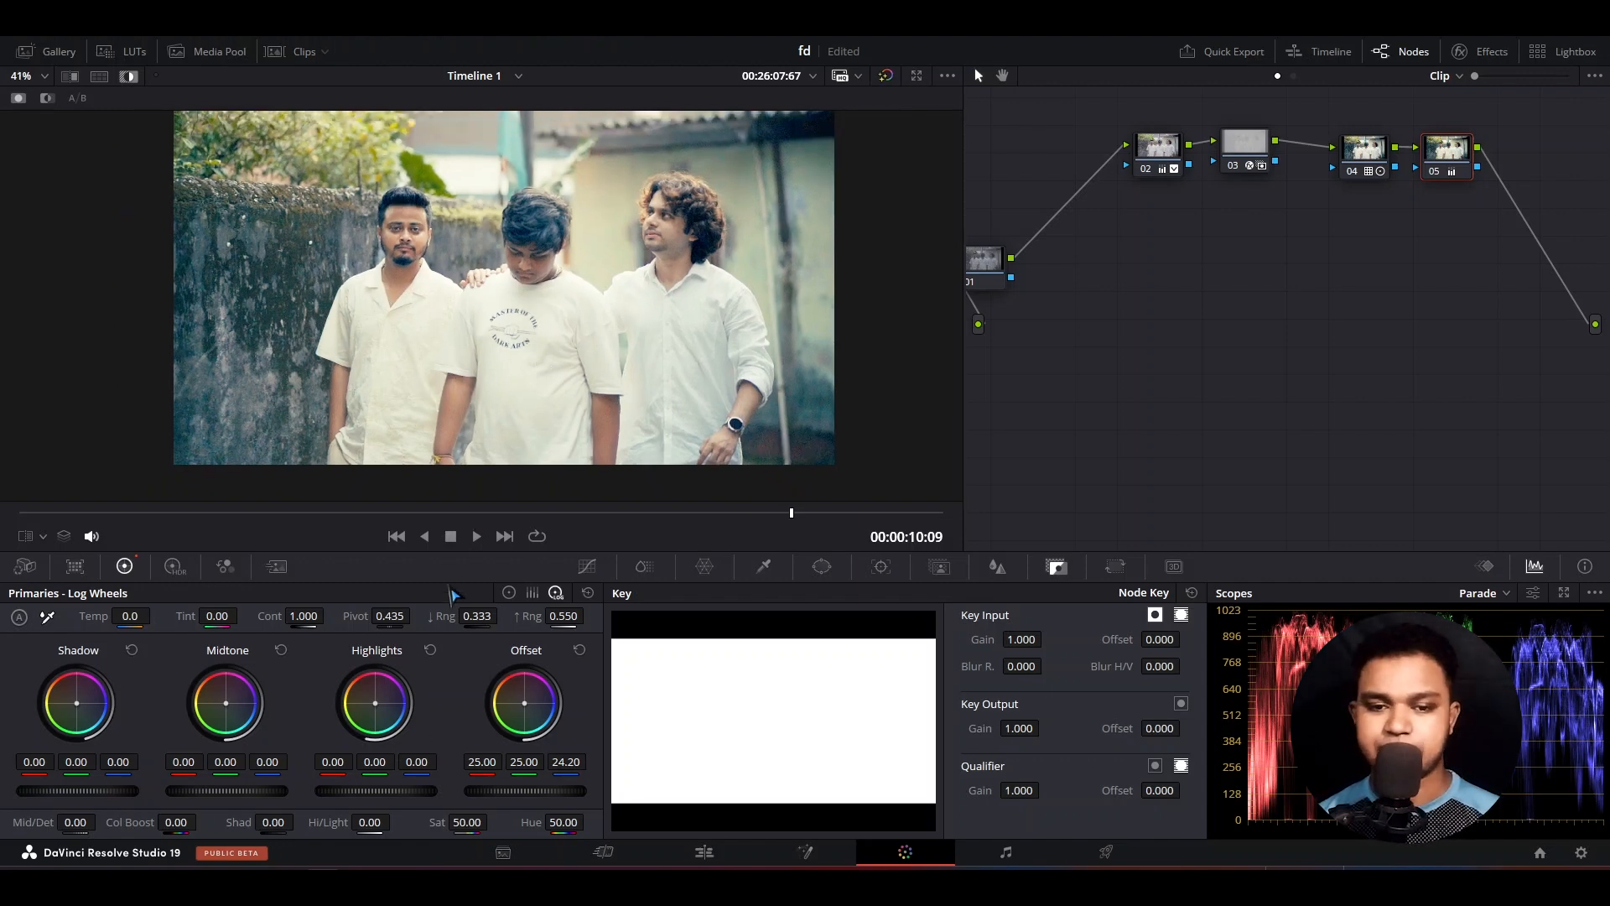
left_click_drag(419, 763, 415, 763)
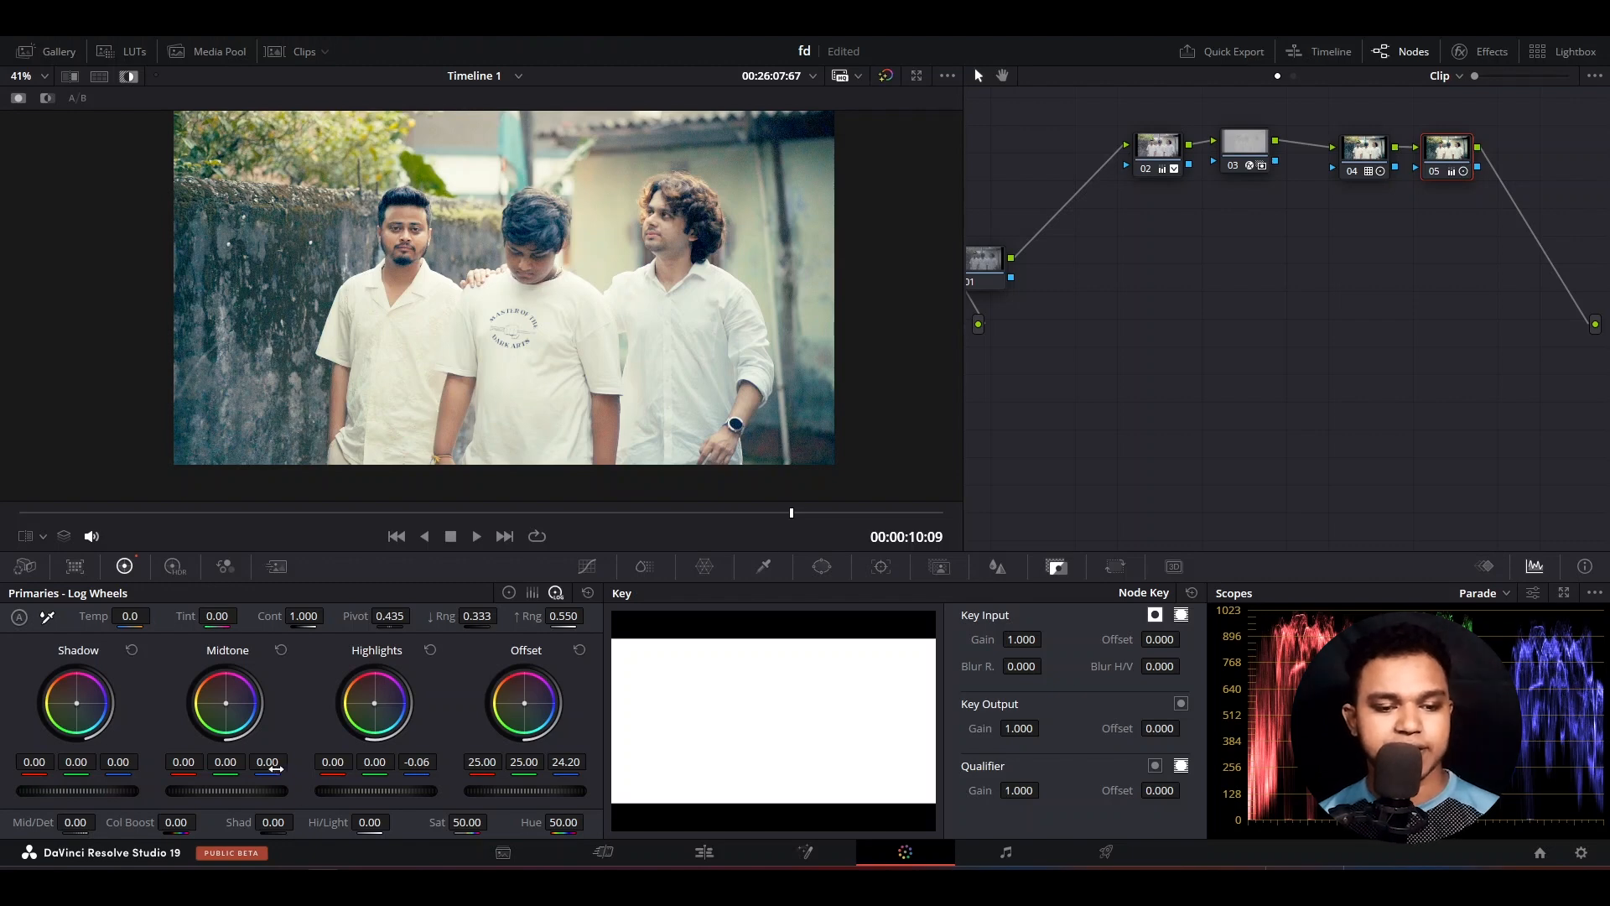
left_click_drag(267, 763, 266, 763)
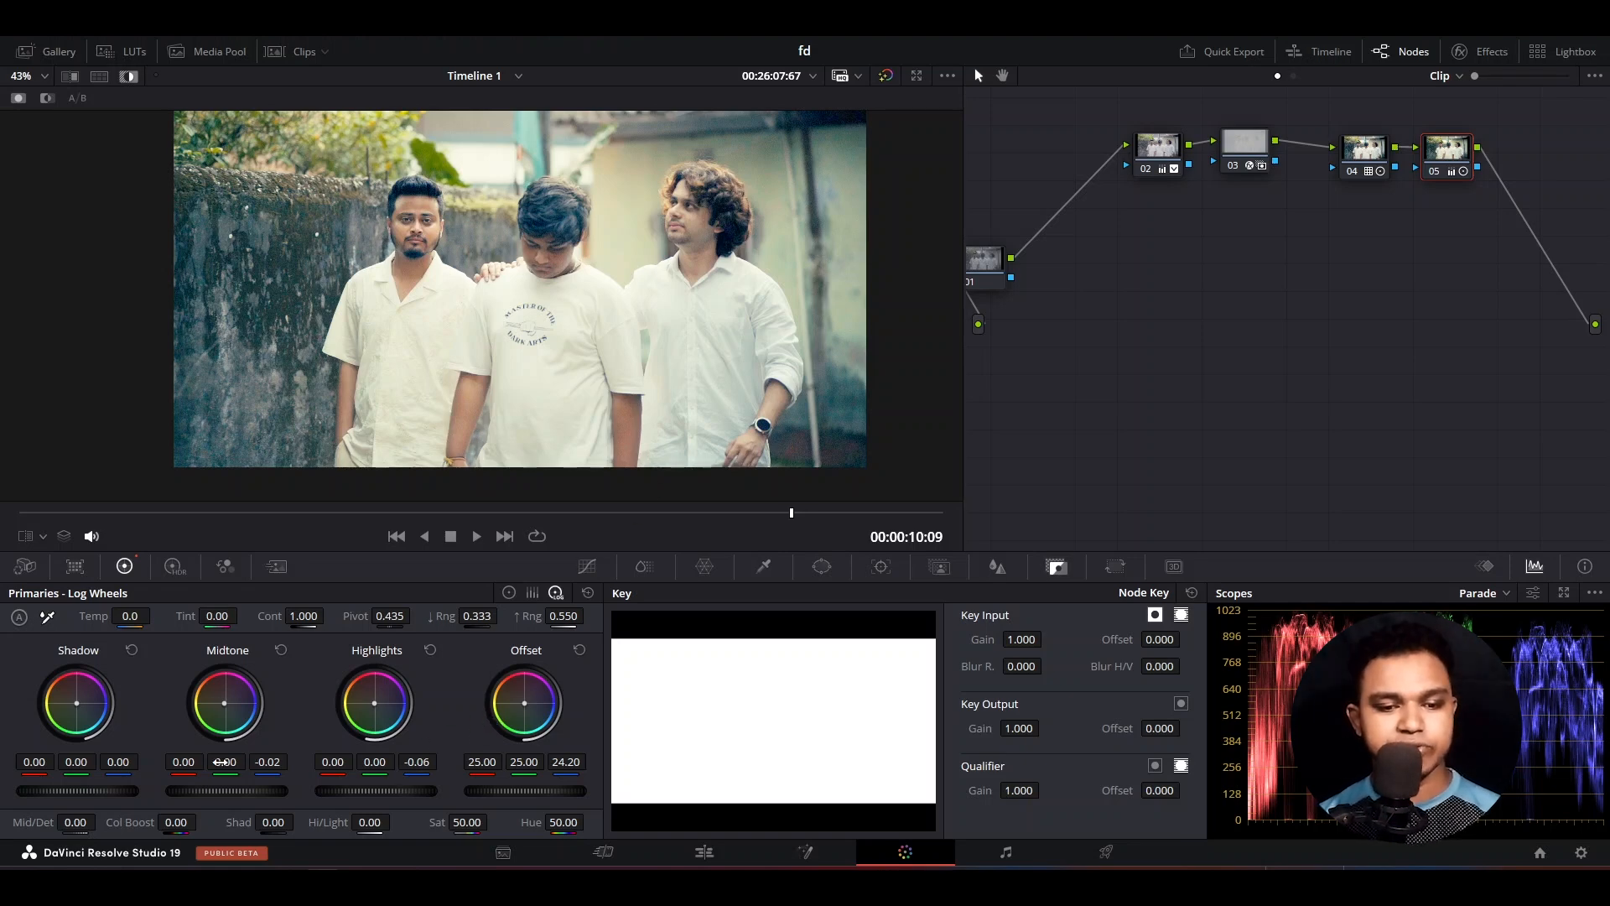
left_click_drag(118, 761, 110, 762)
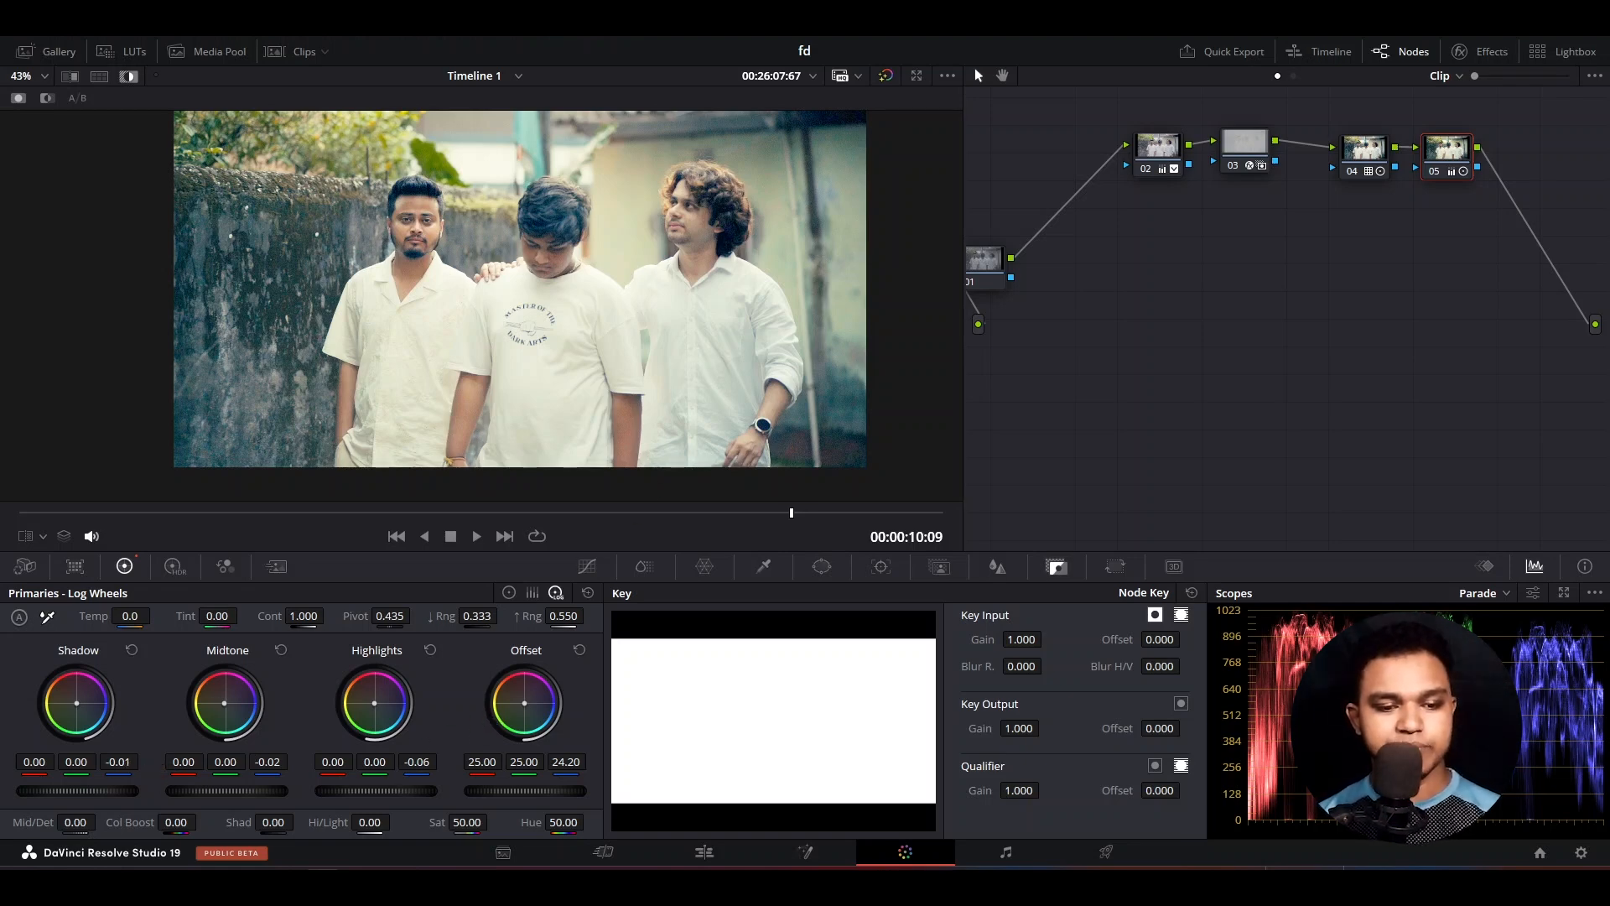
Compare the image with node 05 disabled and enabled, leaving the node enabled
scroll(545, 411, "down", 3)
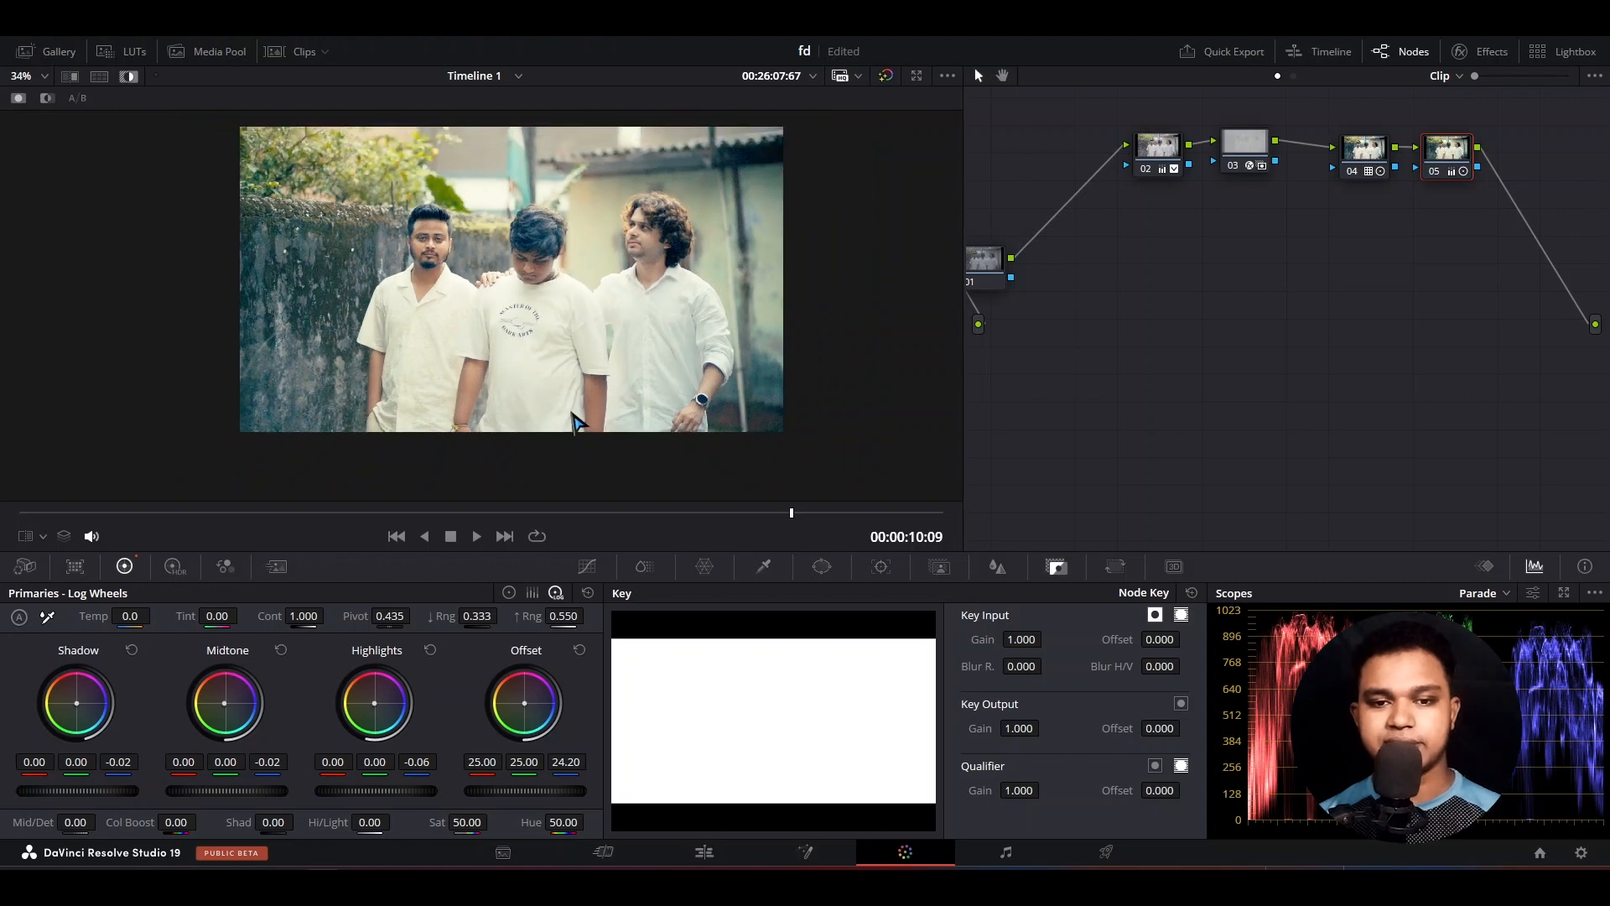
scroll(587, 419, "up", 1)
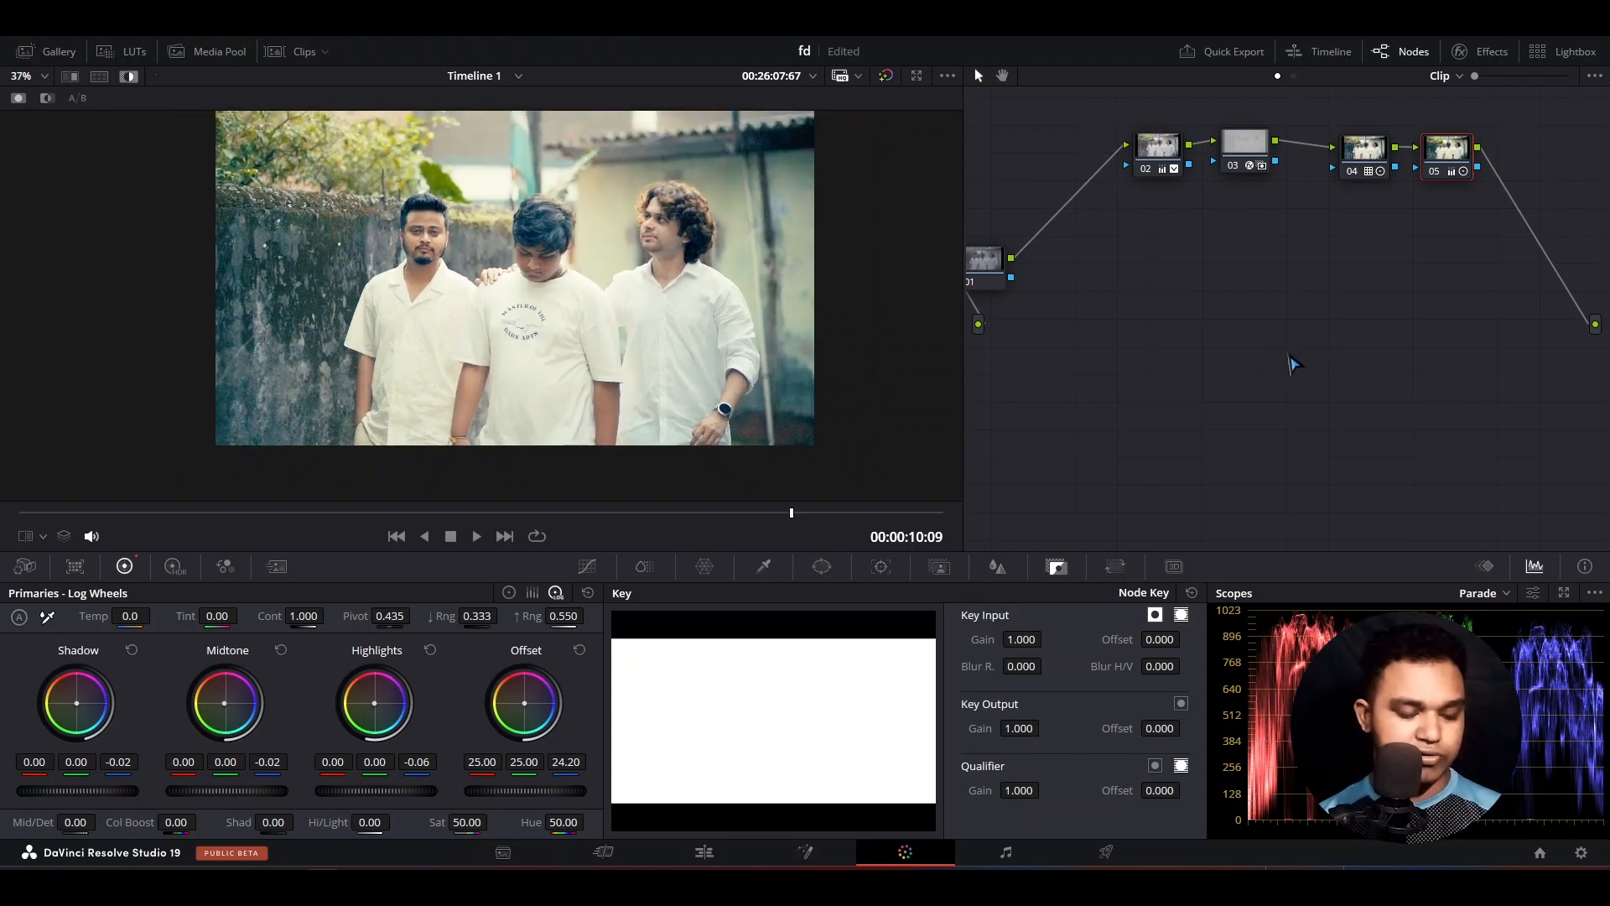
key("ctrl+d")
key("ctrl+d")
key("ctrl+d")
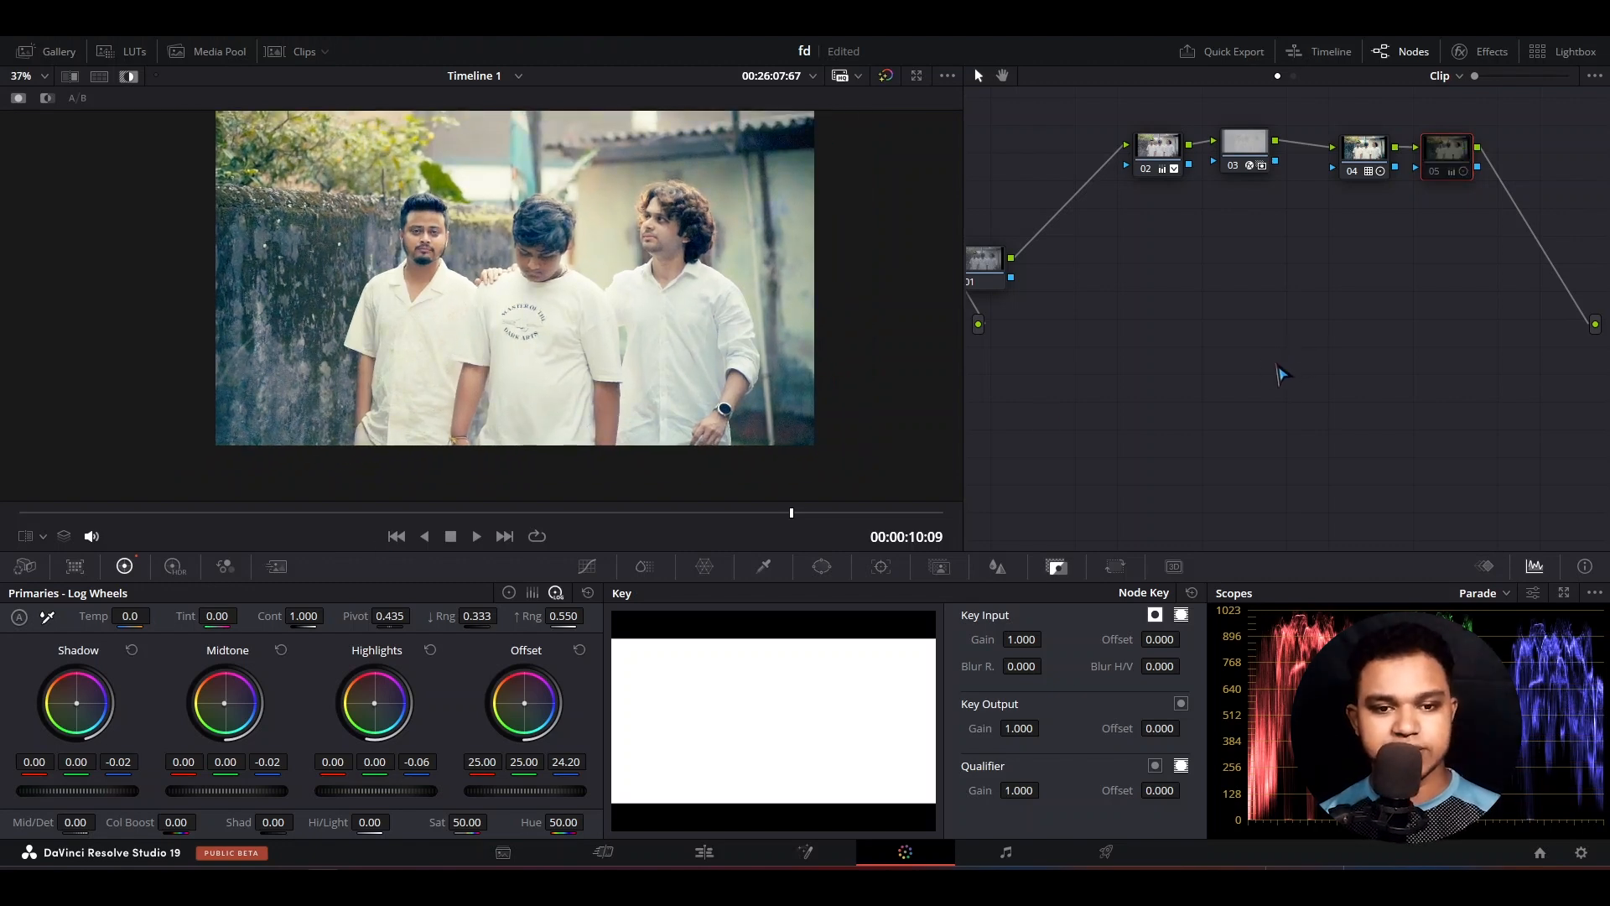
key("ctrl+d")
key("ctrl+d")
key("ctrl+d")
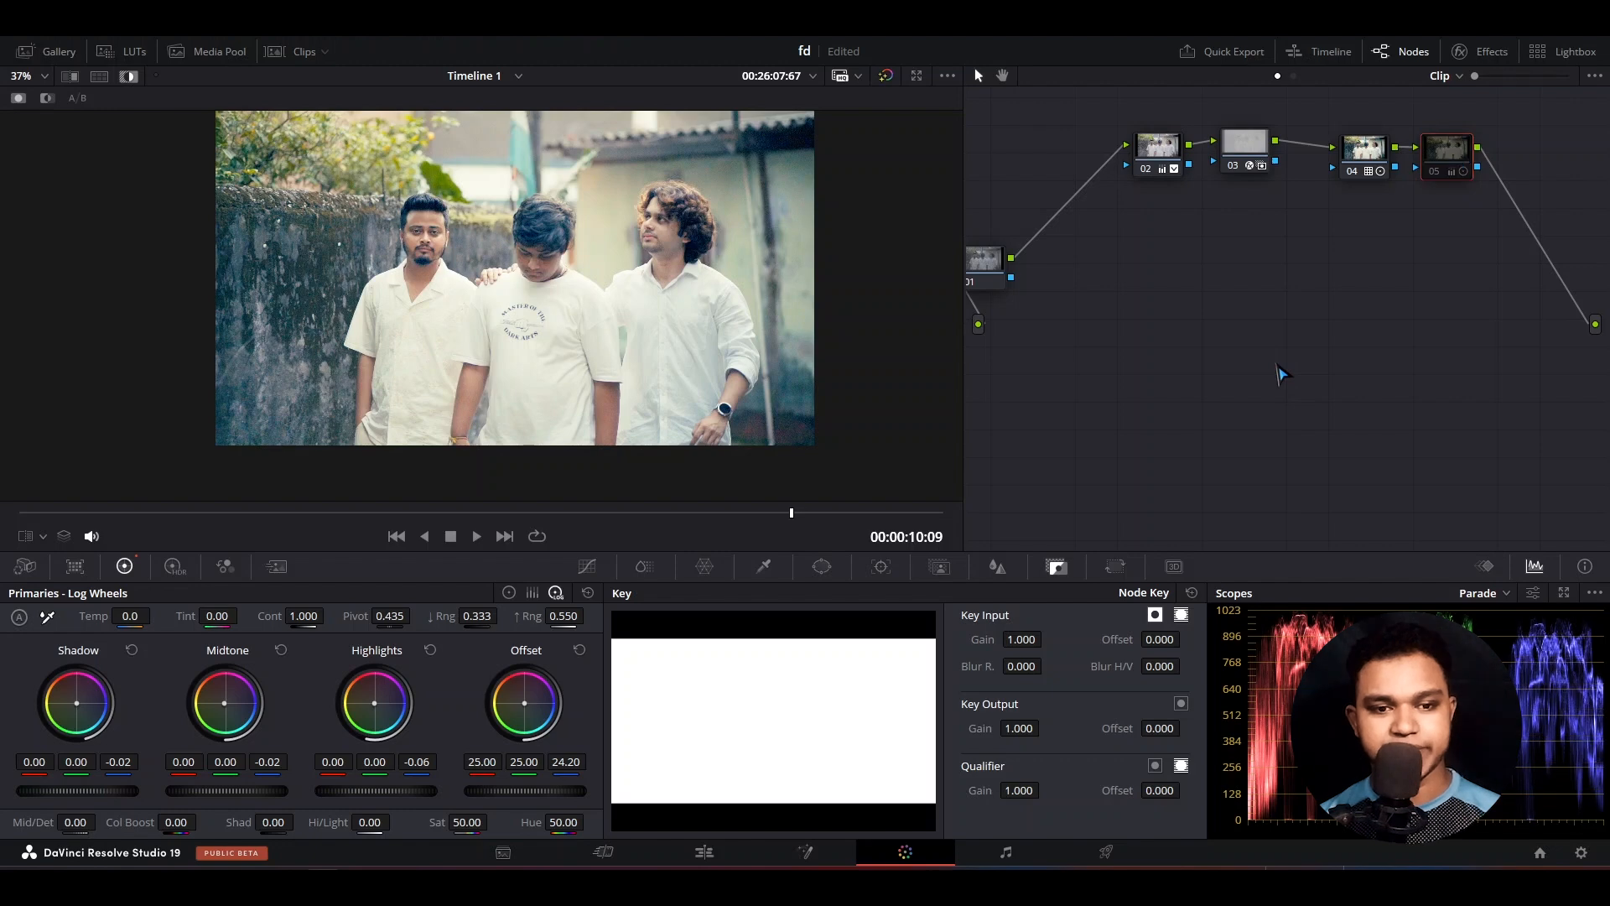
key("ctrl+d")
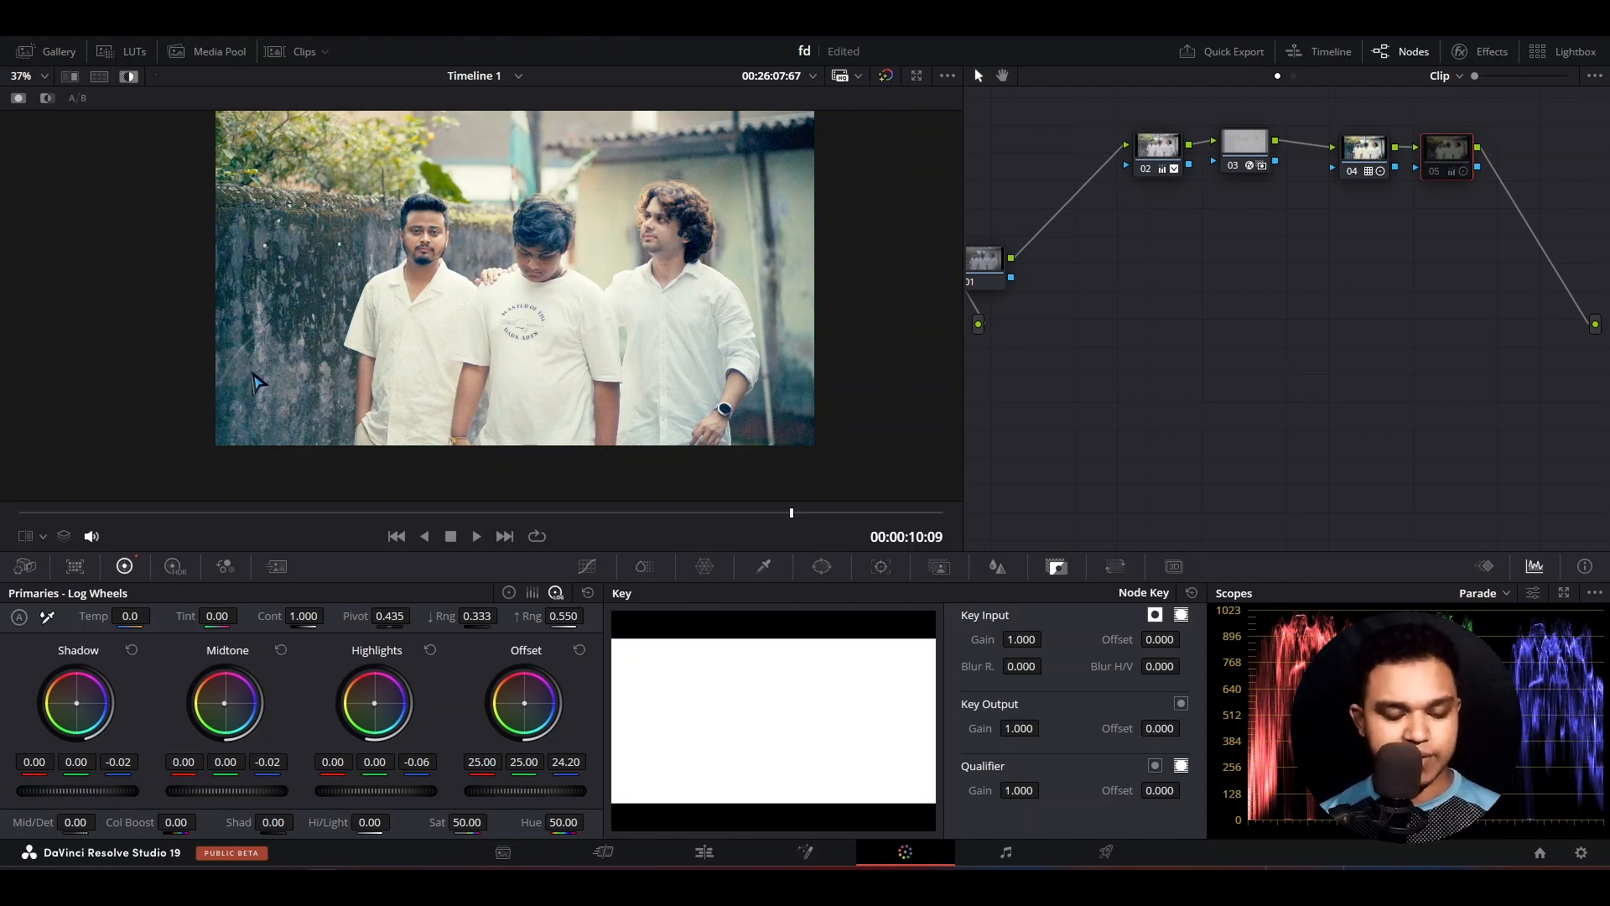
key("ctrl+d")
scroll(738, 356, "down", 2)
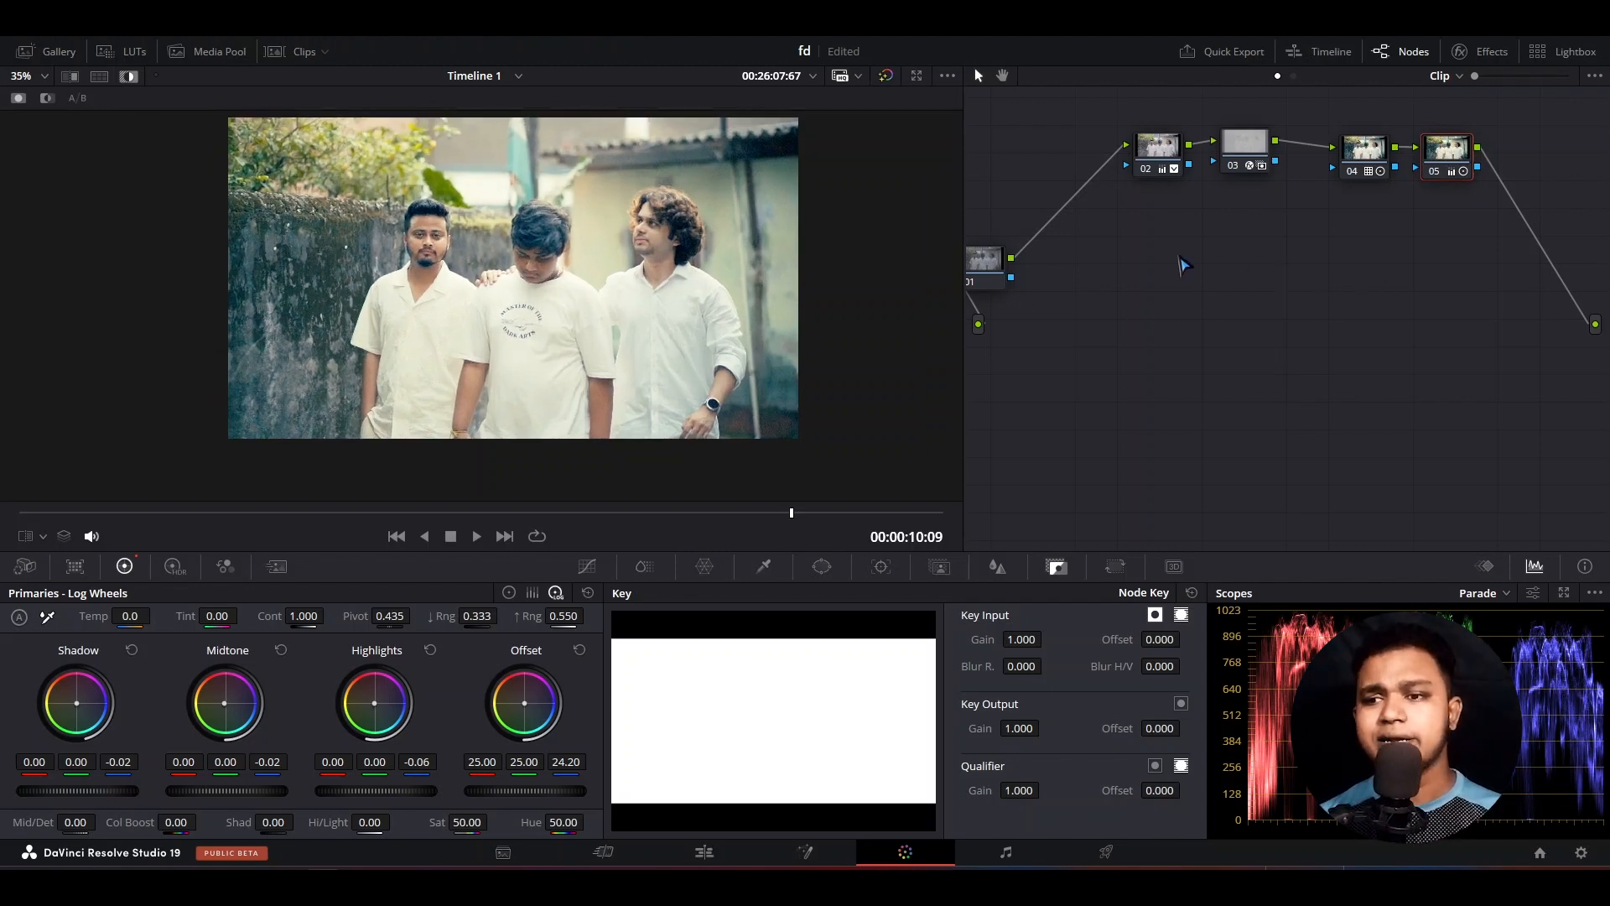
Add a serial node after node 05 and place it below the upper row of nodes
left_click_drag(1142, 243, 1453, 128)
left_click(1447, 149)
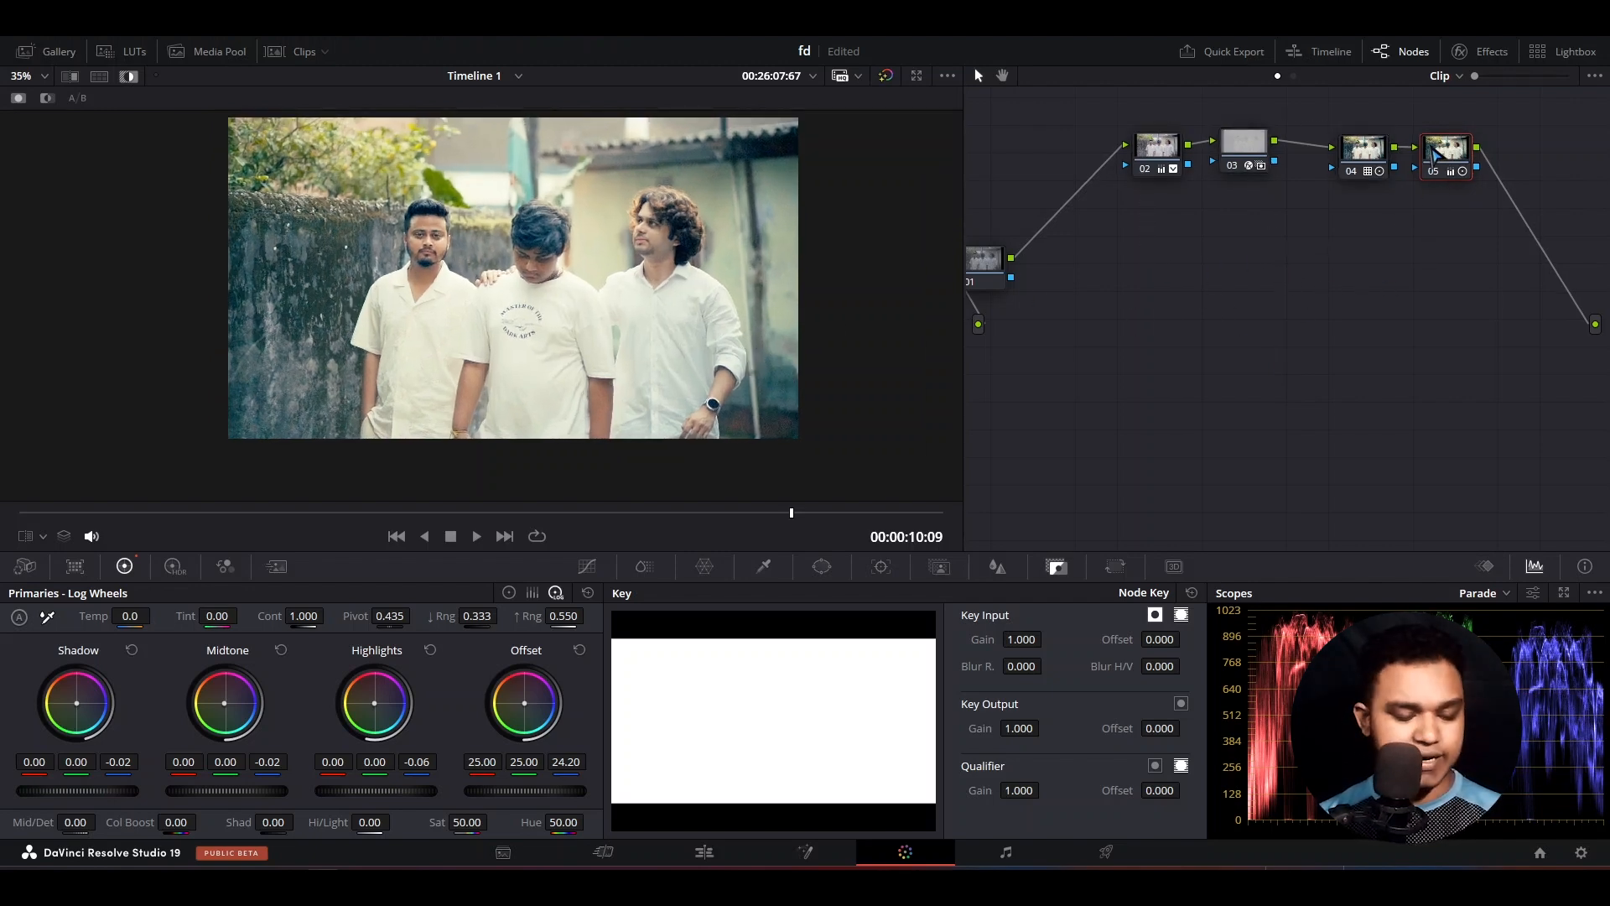
key("alt+s")
left_click_drag(1528, 155, 1213, 281)
scroll(587, 302, "up", 4)
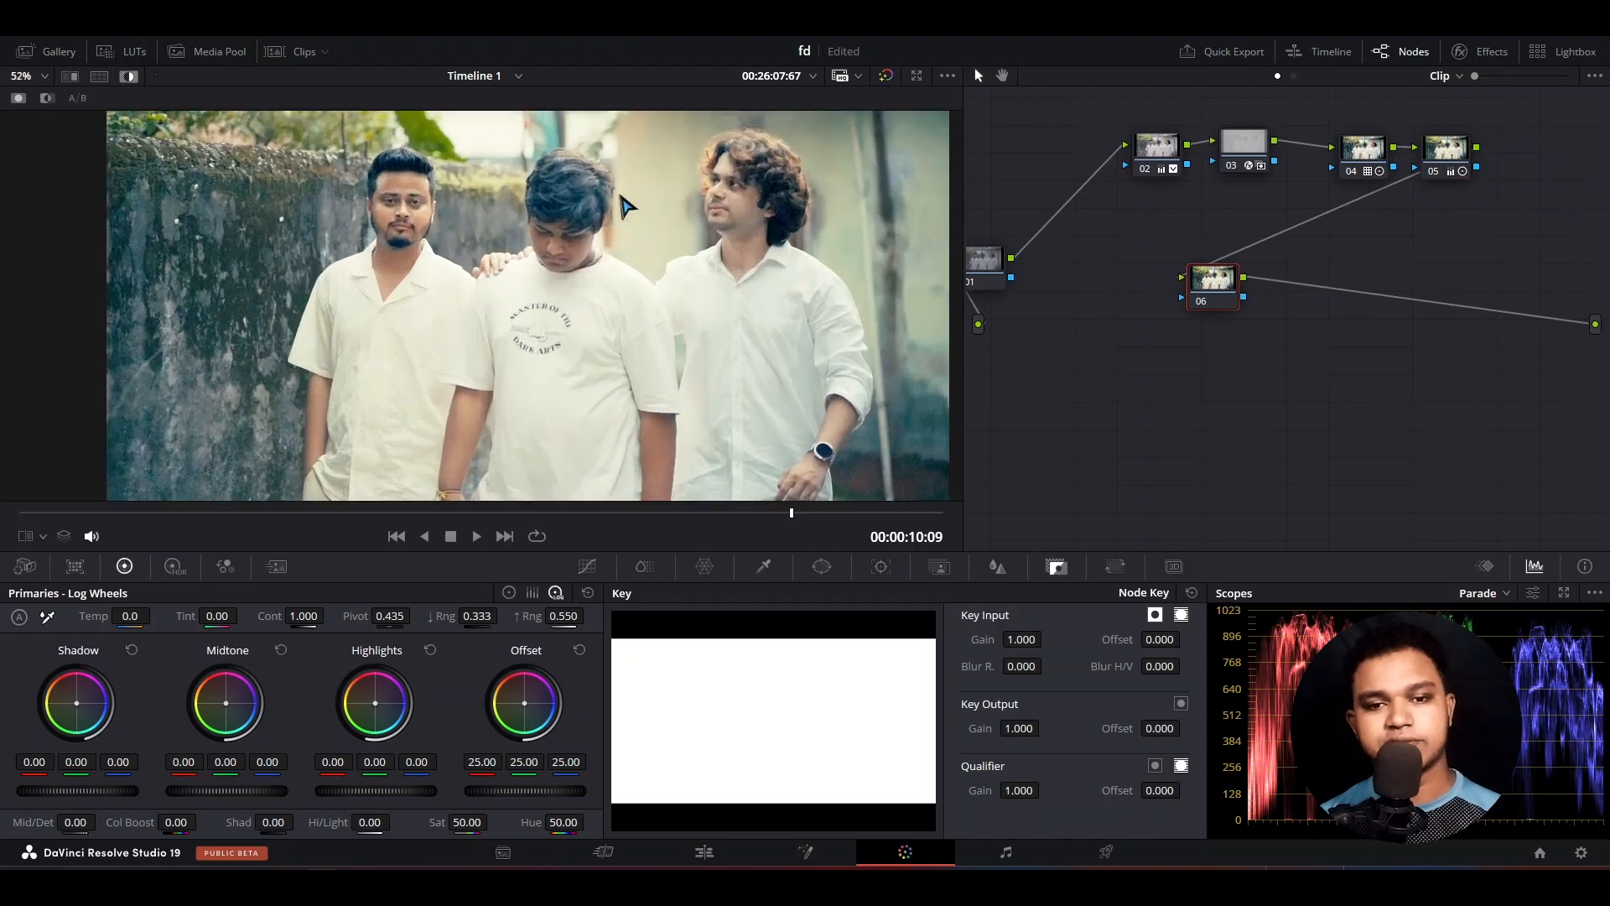
scroll(671, 260, "down", 4)
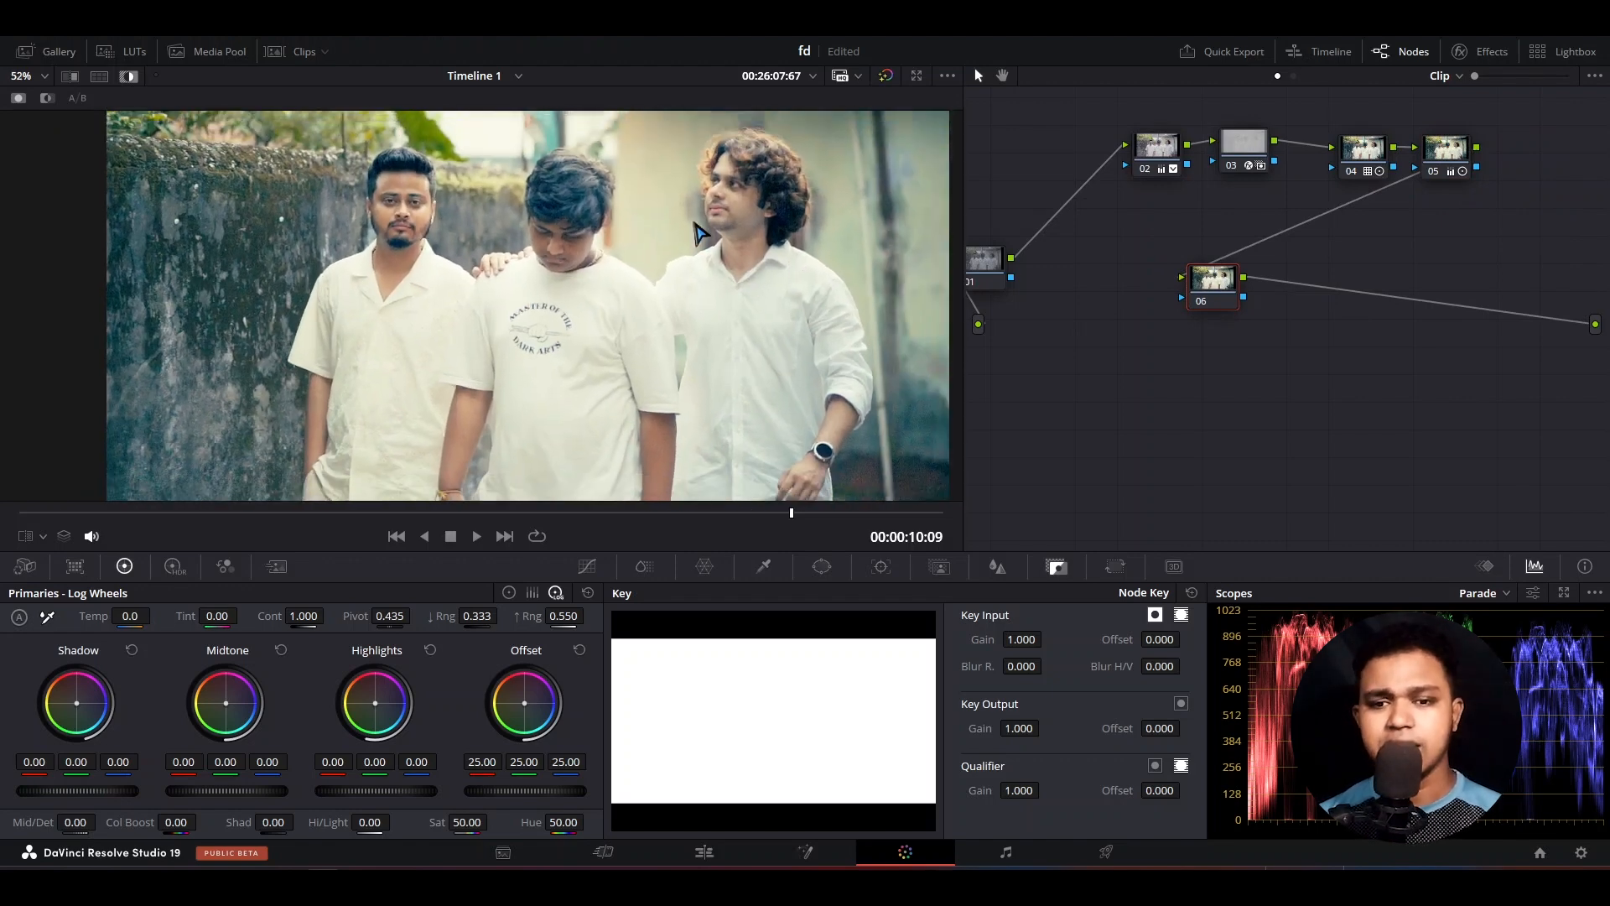
scroll(772, 248, "down", 1)
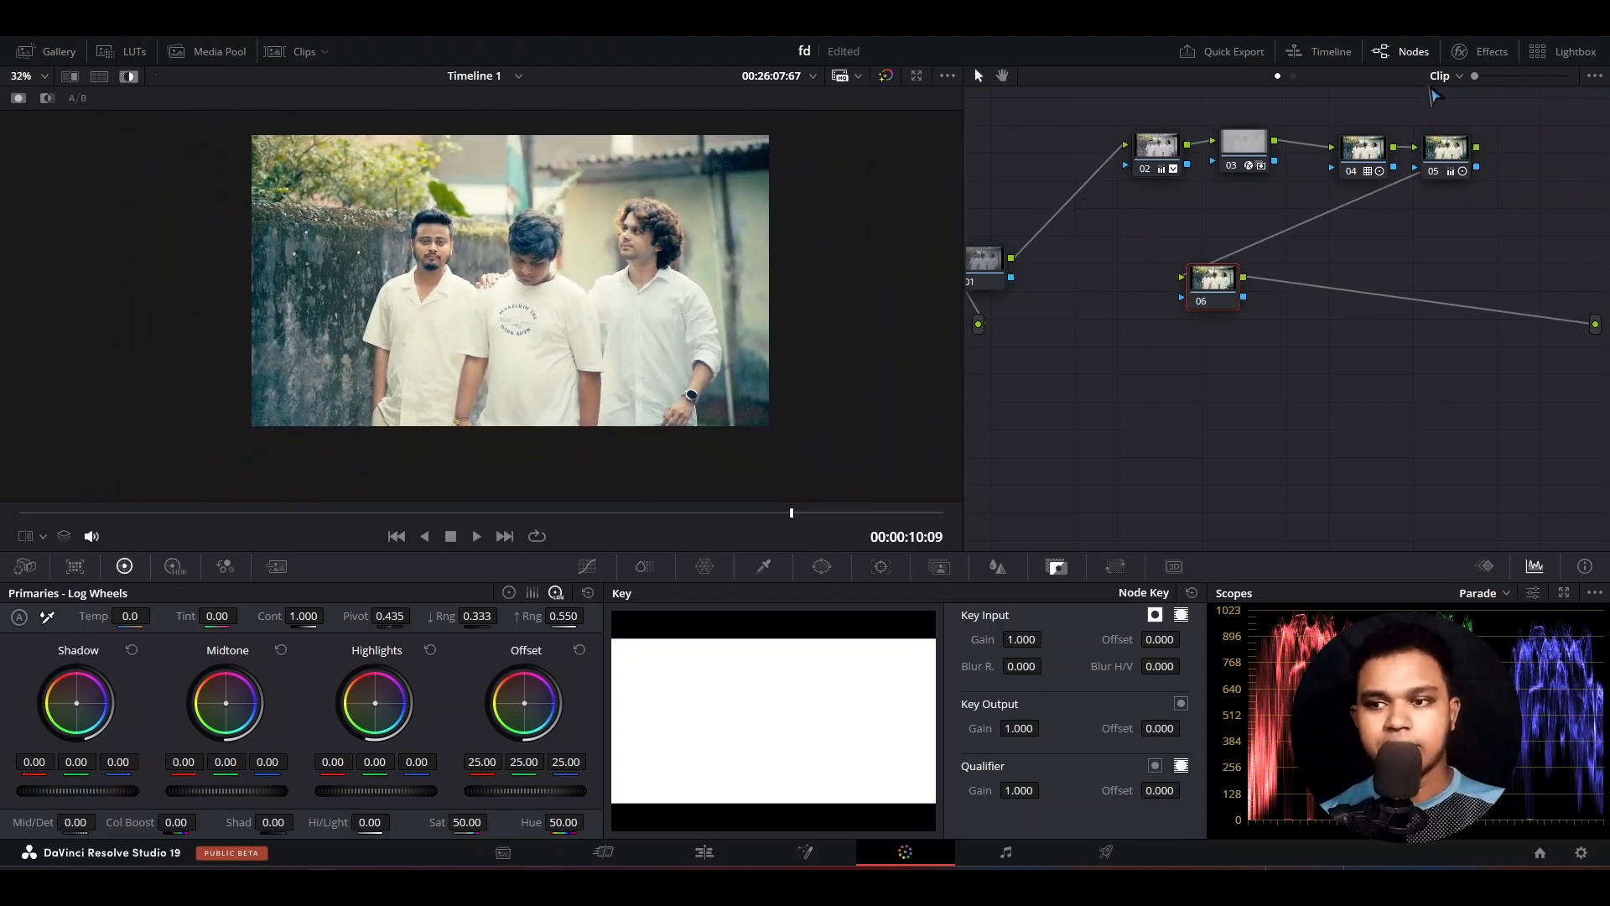
Search the effects for "noi" and add the Noise Reduction effect to node 06
left_click(1490, 53)
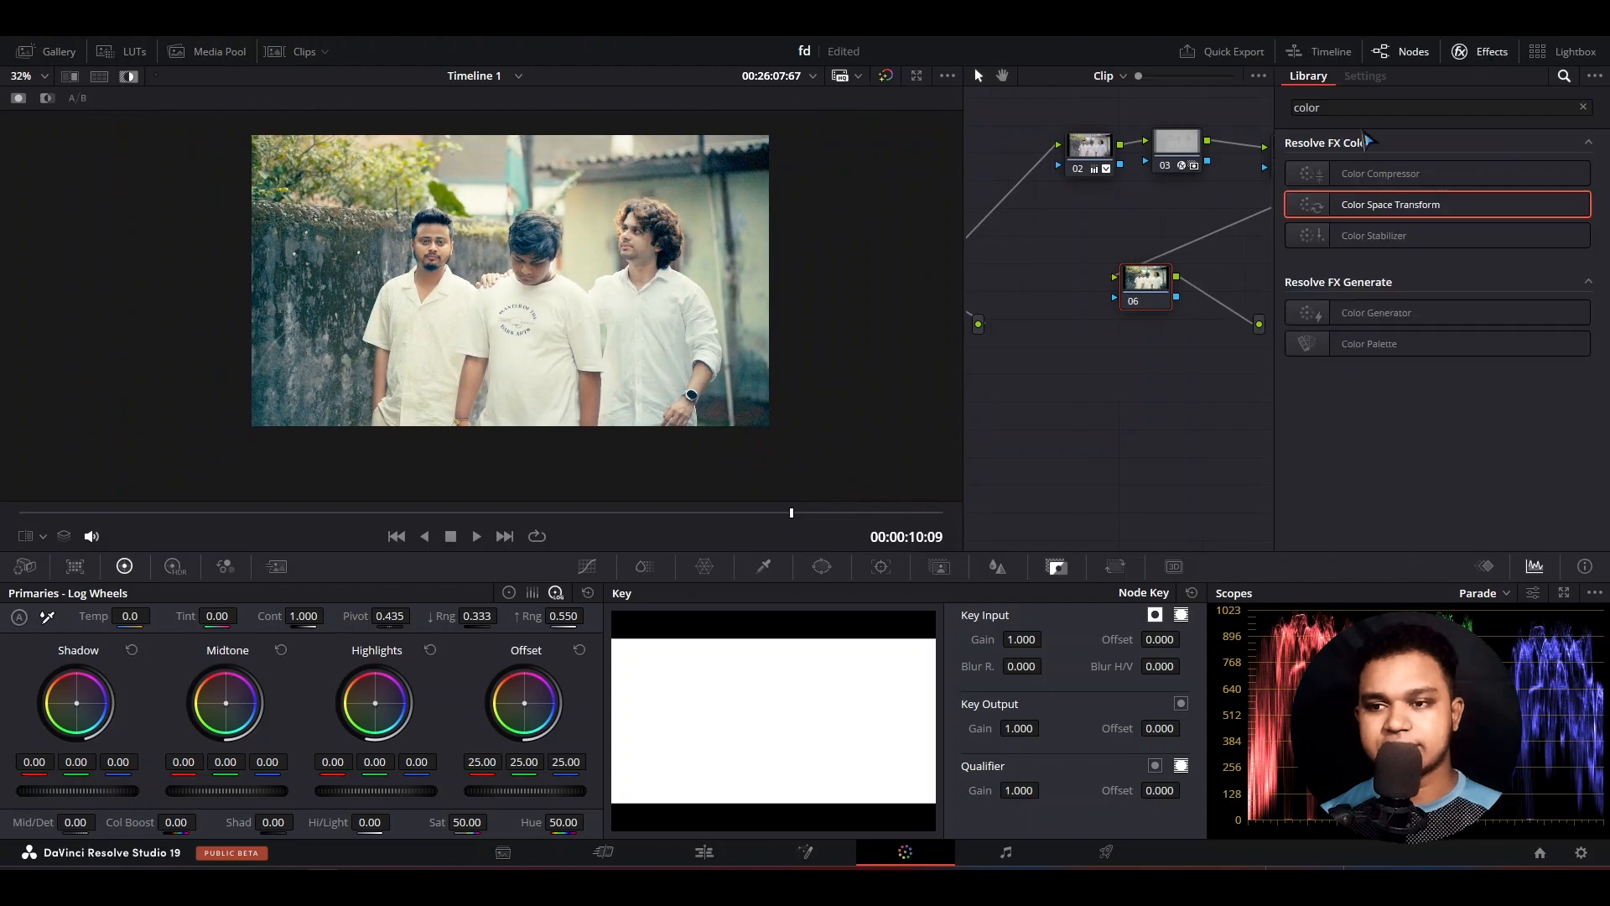
left_click(1342, 106)
left_click_drag(1341, 107, 1253, 120)
type("noi")
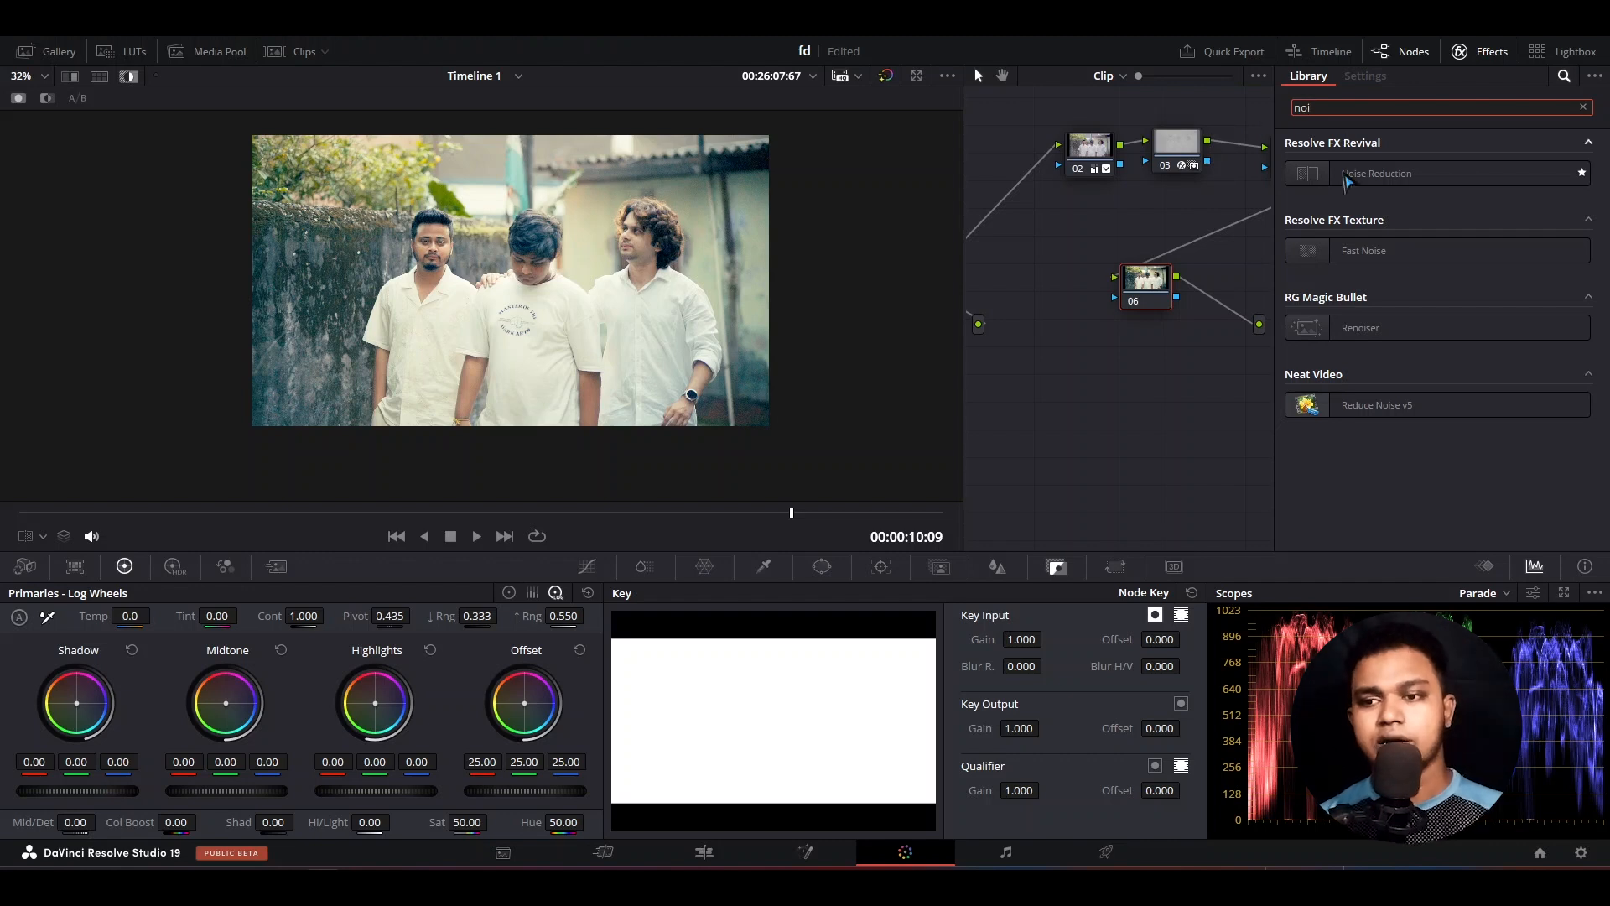
left_click_drag(1350, 174, 1125, 282)
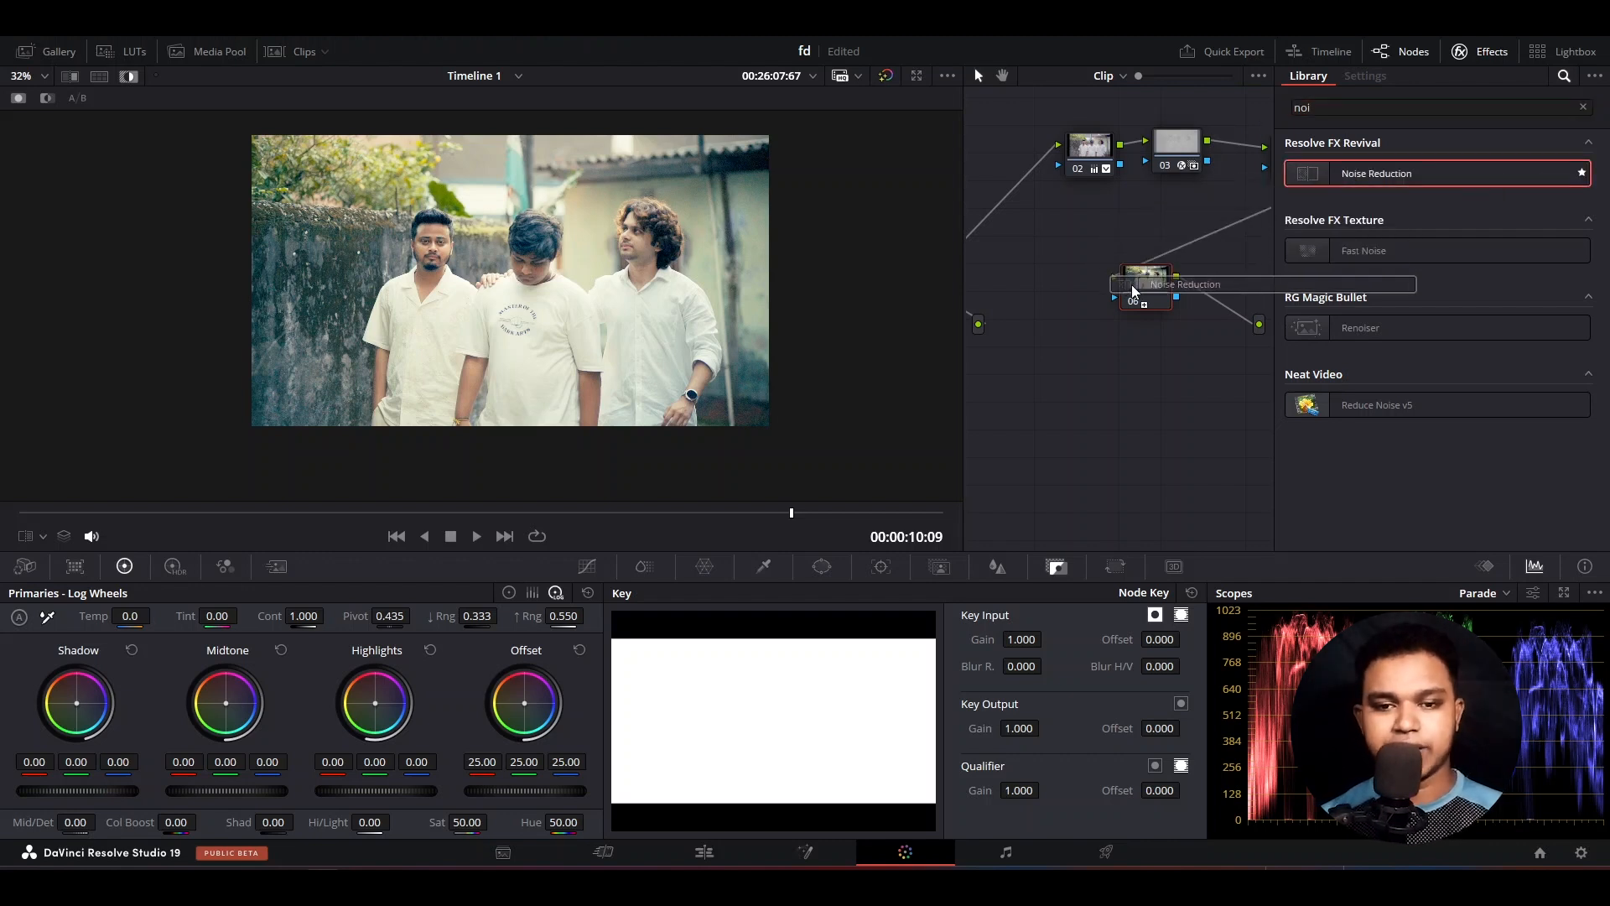
Set node 06's temporal noise reduction to 5 frames either side, Better motion estimation and 46.8 luma and chroma thresholds, and hide the effects
left_click(1486, 194)
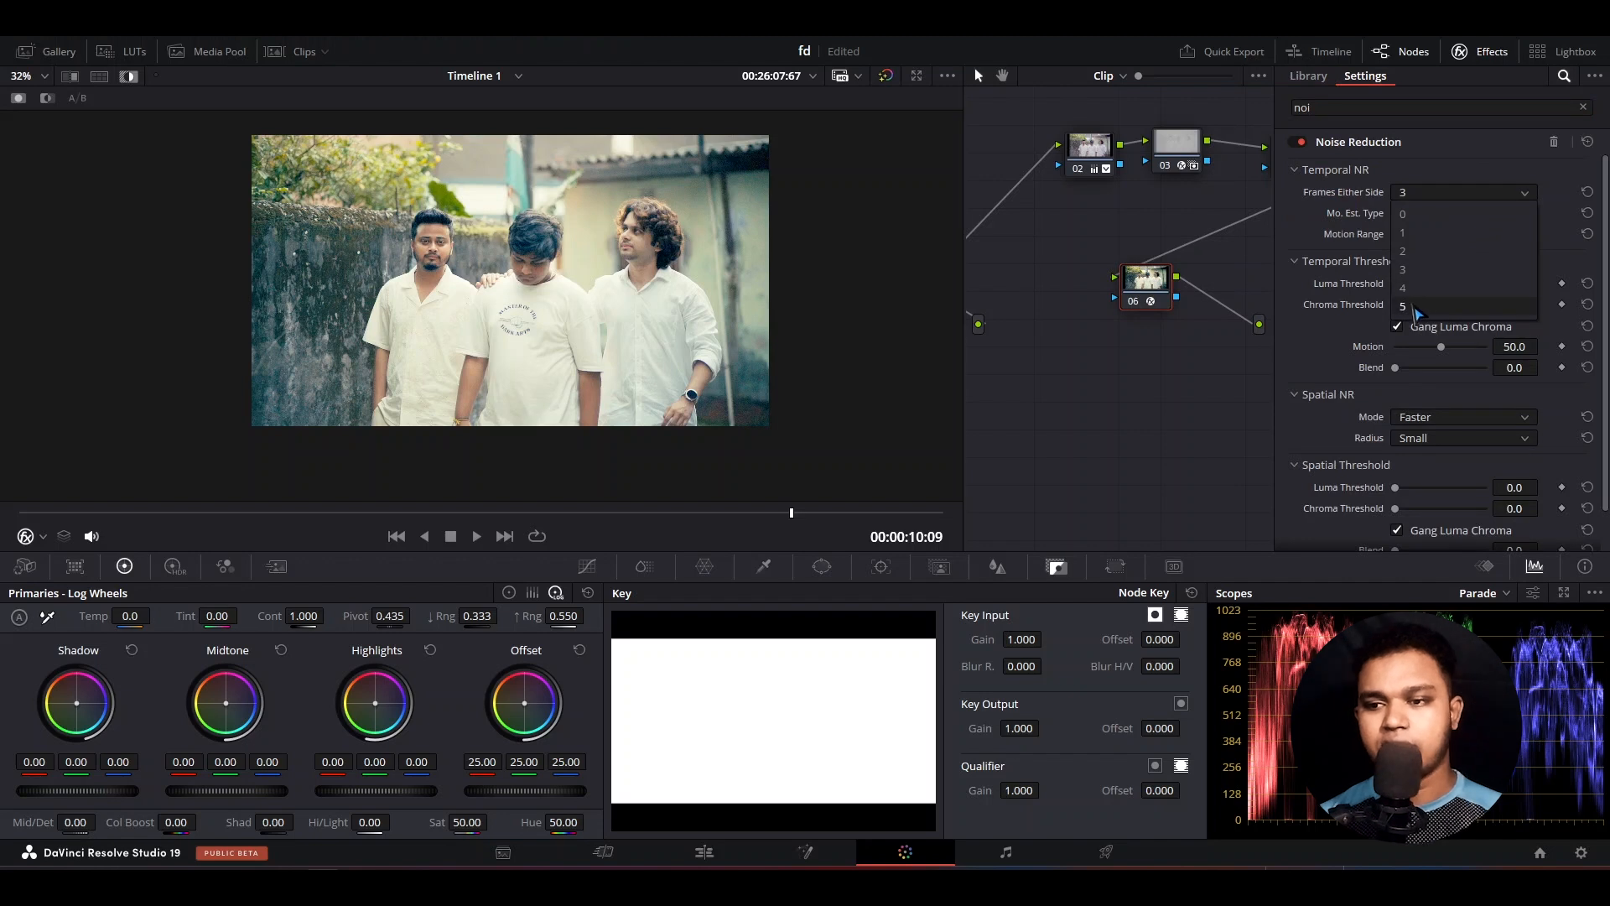
left_click(1424, 306)
left_click(1447, 215)
left_click(1426, 254)
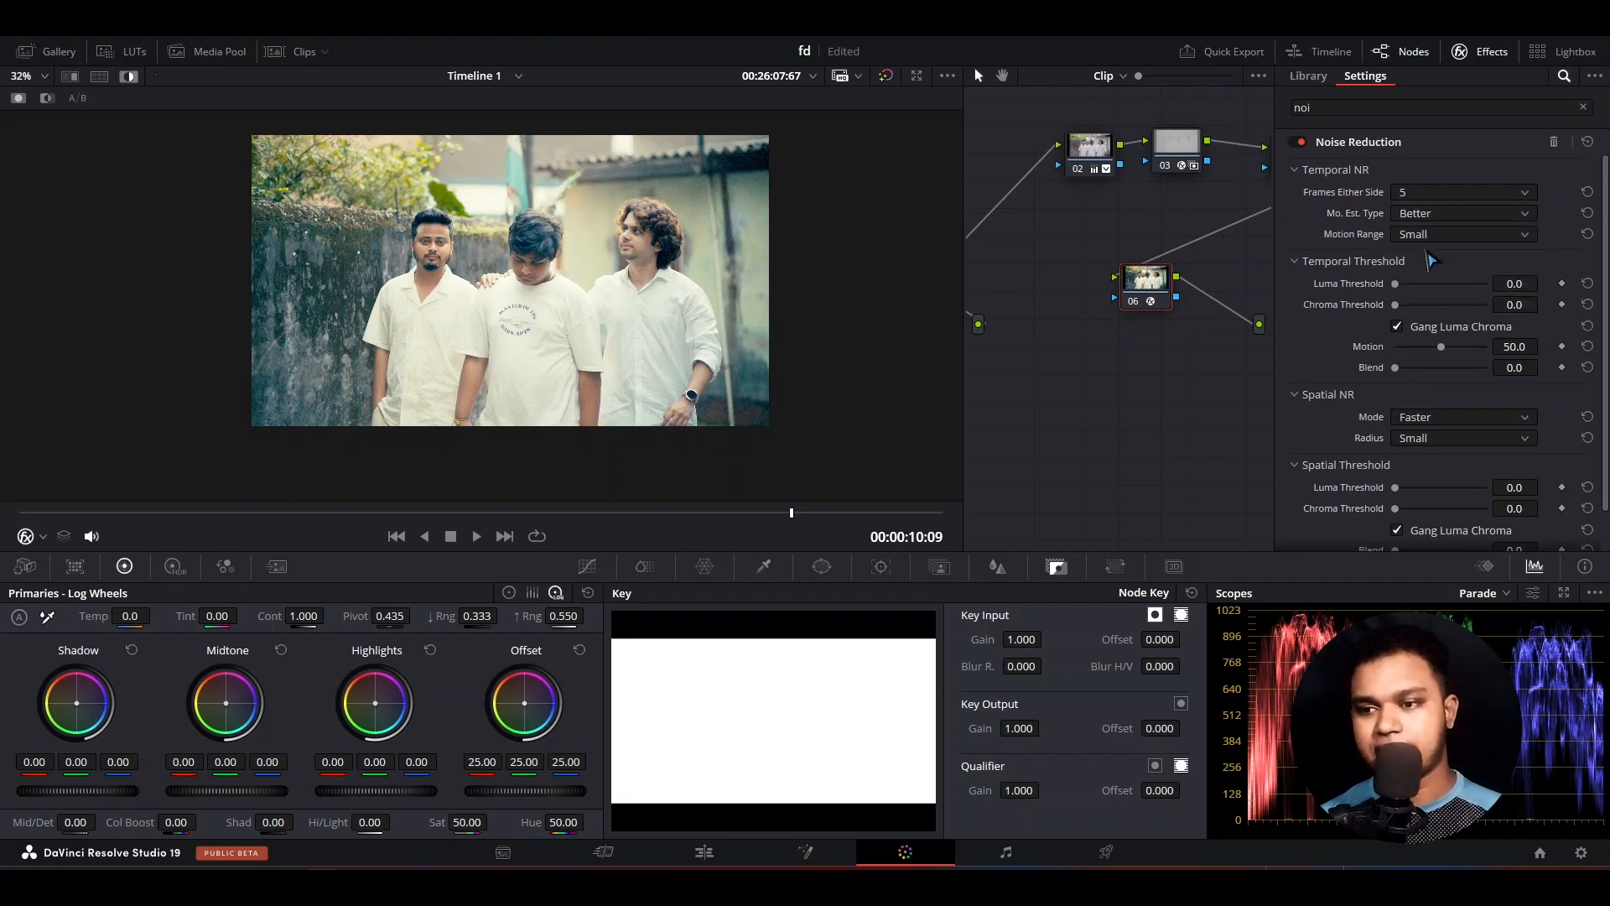
left_click_drag(1430, 283, 1441, 285)
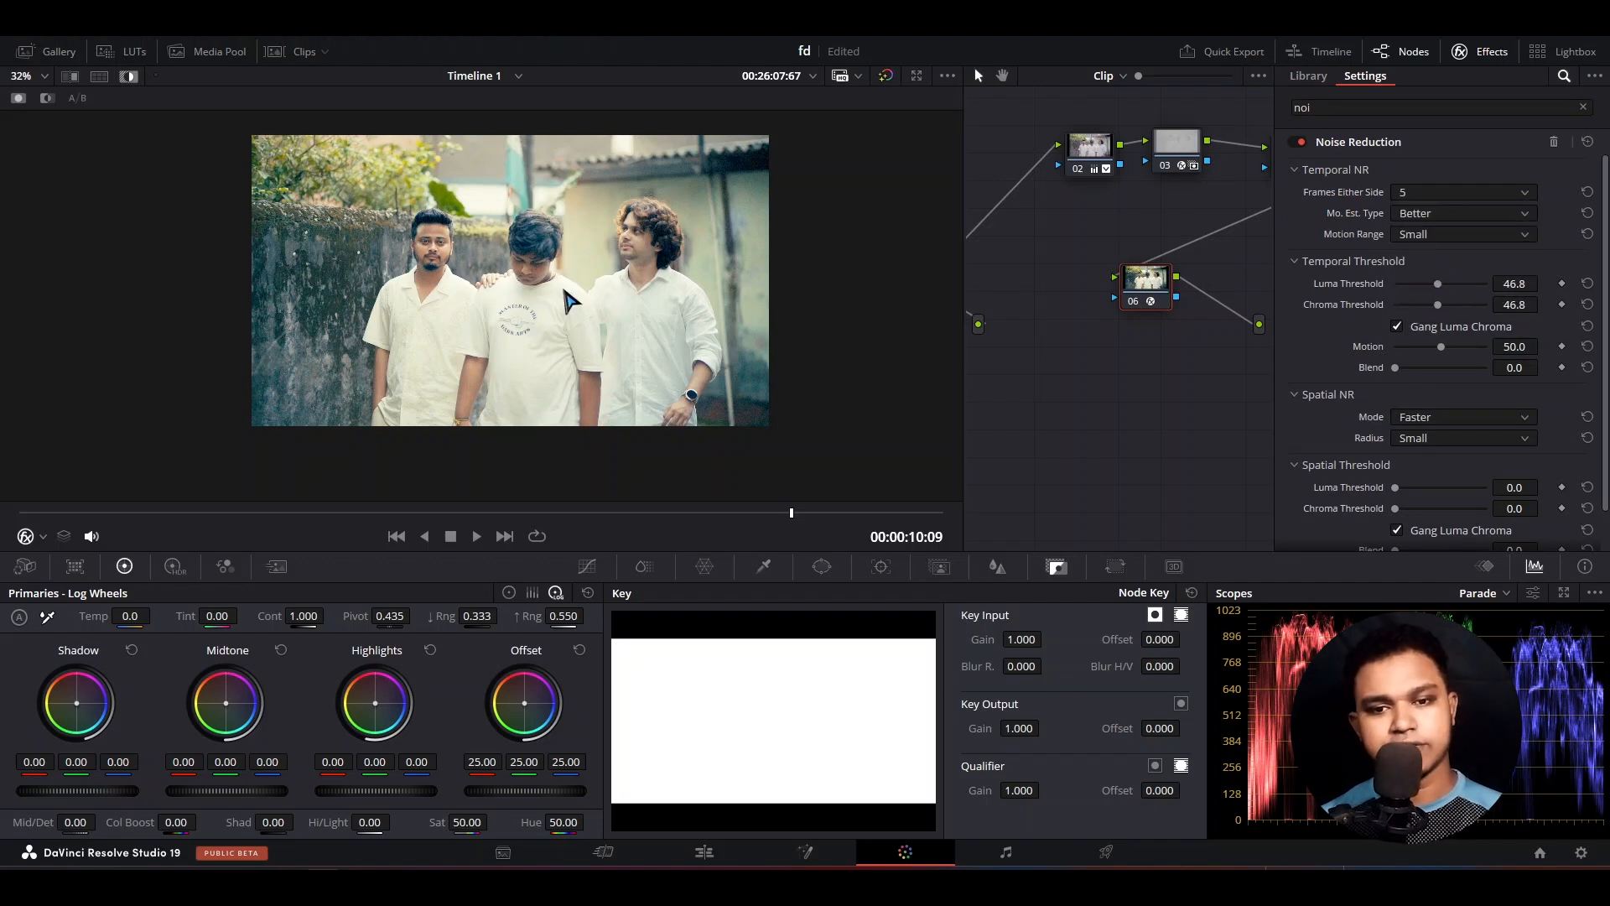
scroll(570, 301, "up", 3)
scroll(856, 193, "down", 3)
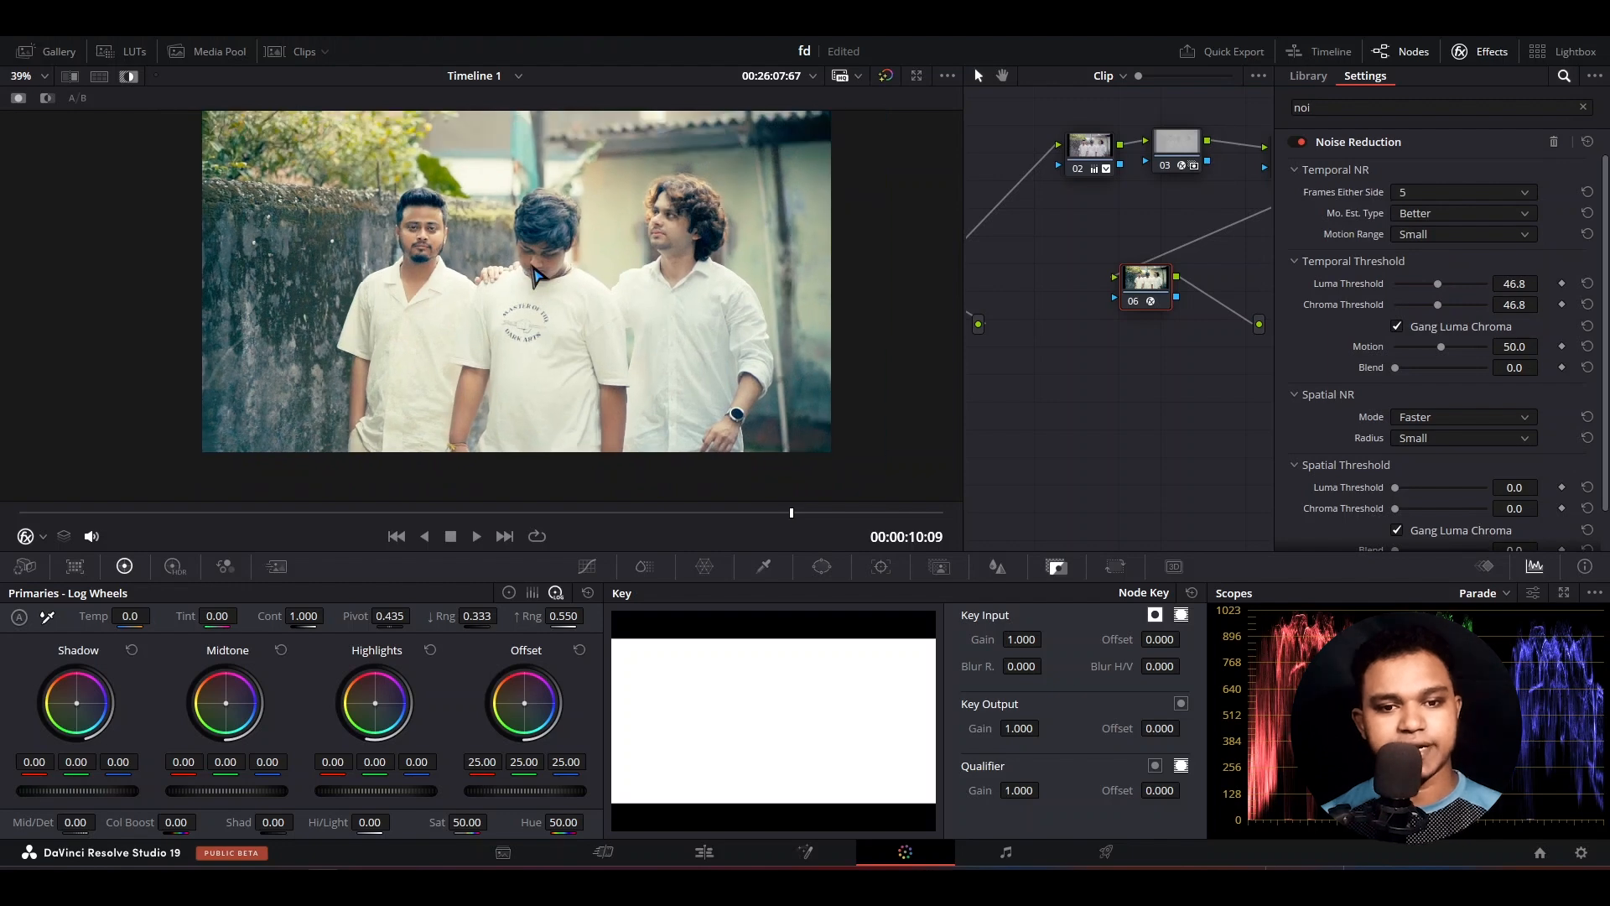
left_click(1492, 52)
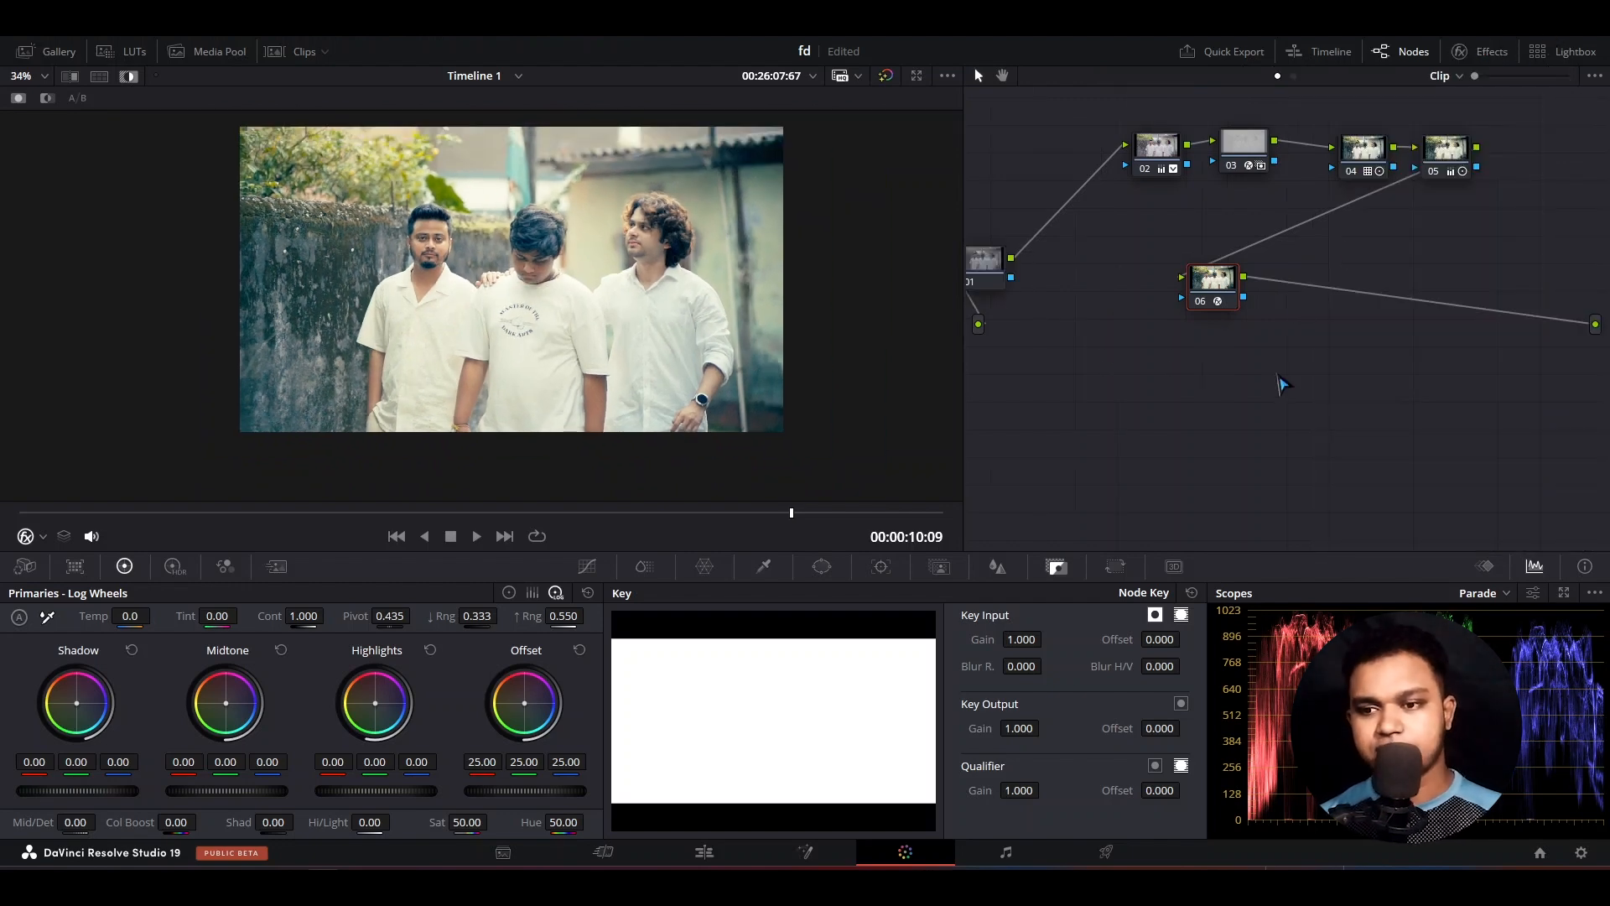
Add a serial node after node 06 and give it a large circular window over the group, inverted, with softness 26.35
key("alt+s")
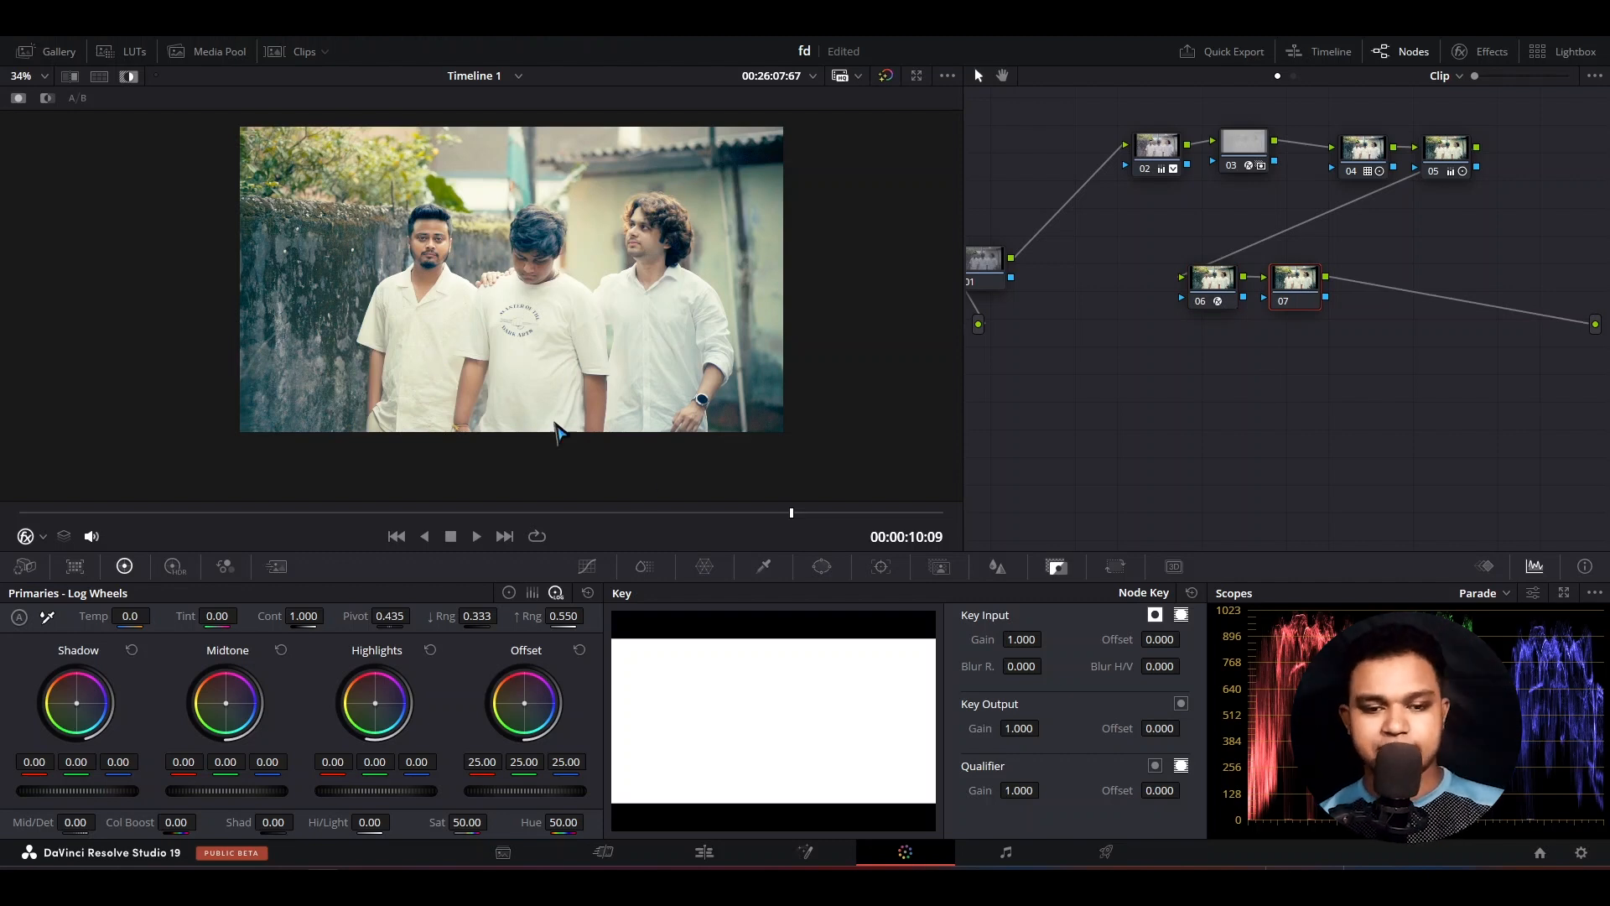
left_click(821, 567)
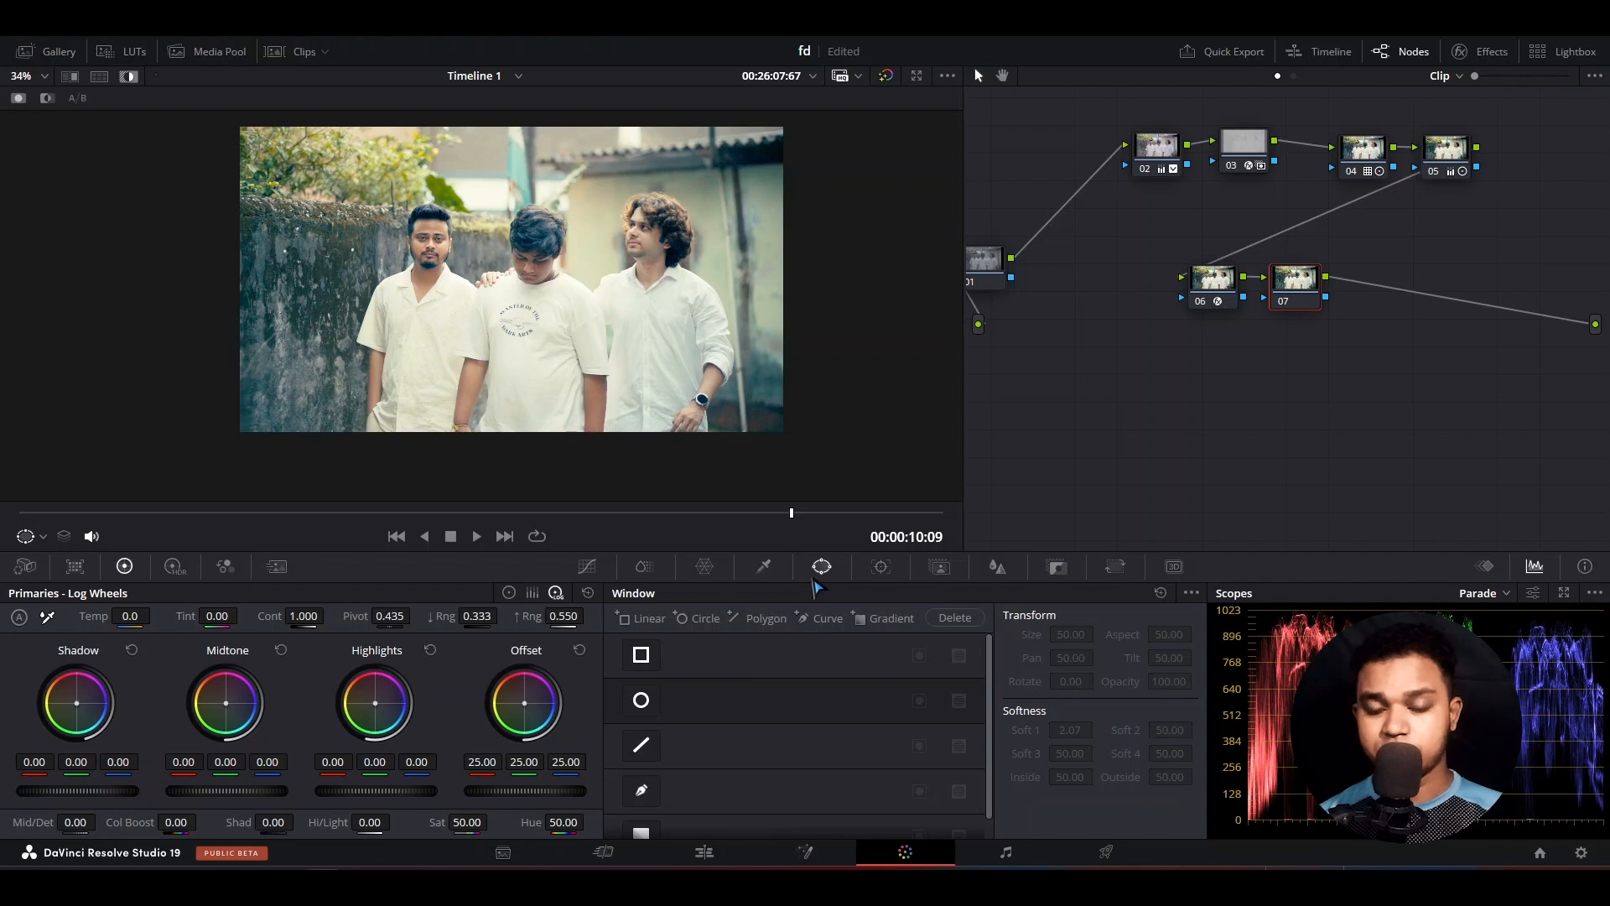
left_click(642, 703)
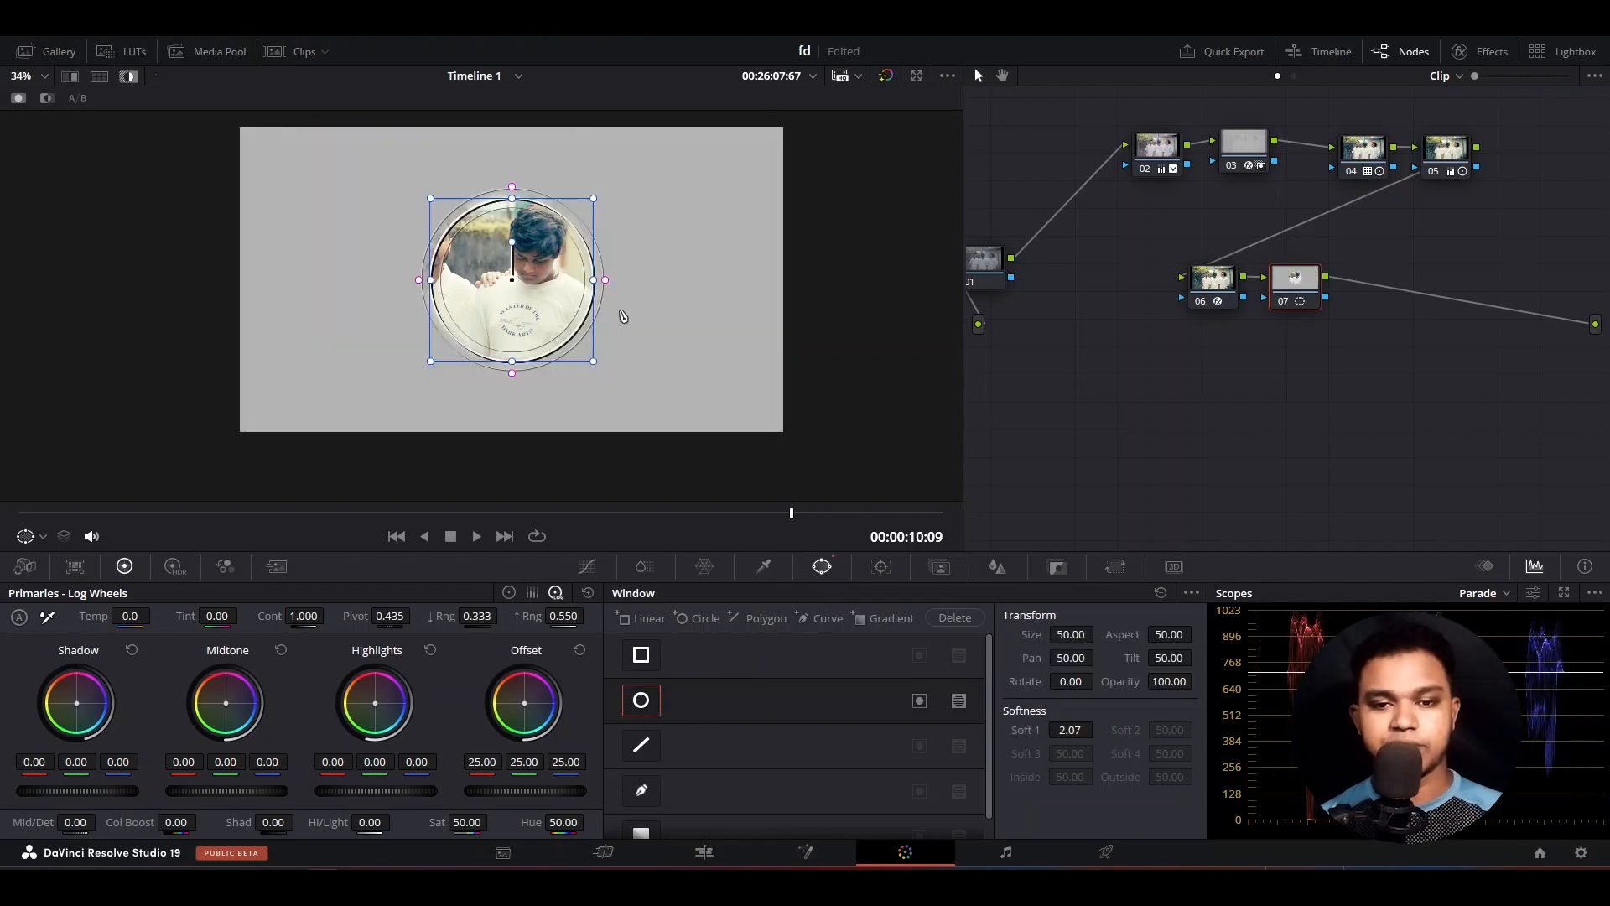
left_click_drag(594, 364, 741, 487)
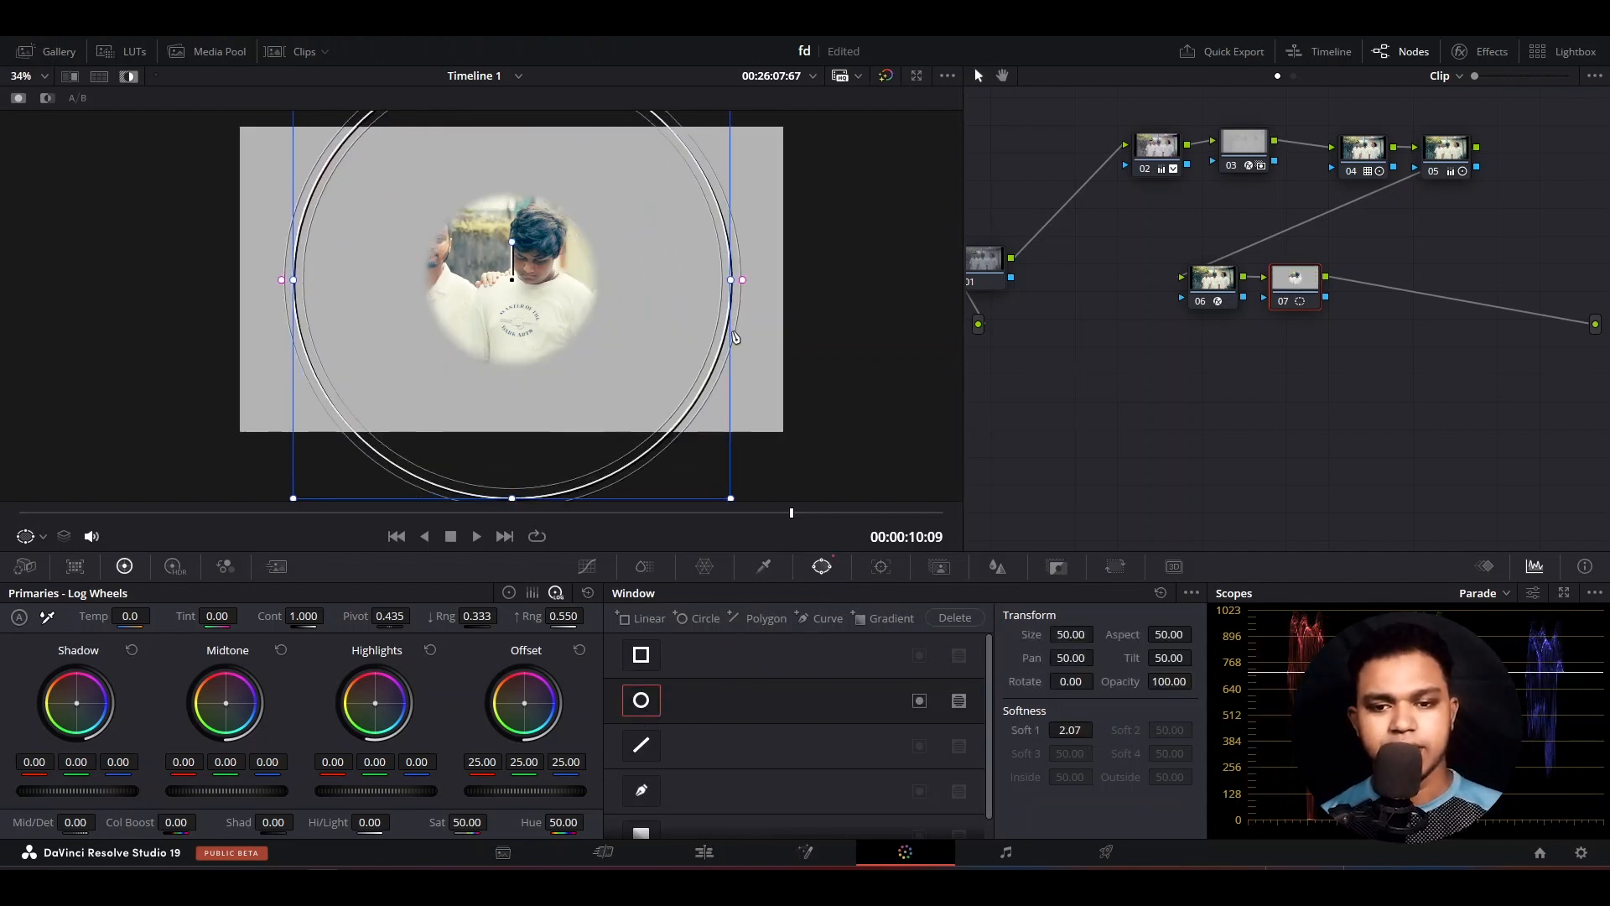
left_click_drag(736, 280, 849, 280)
key("shift+h")
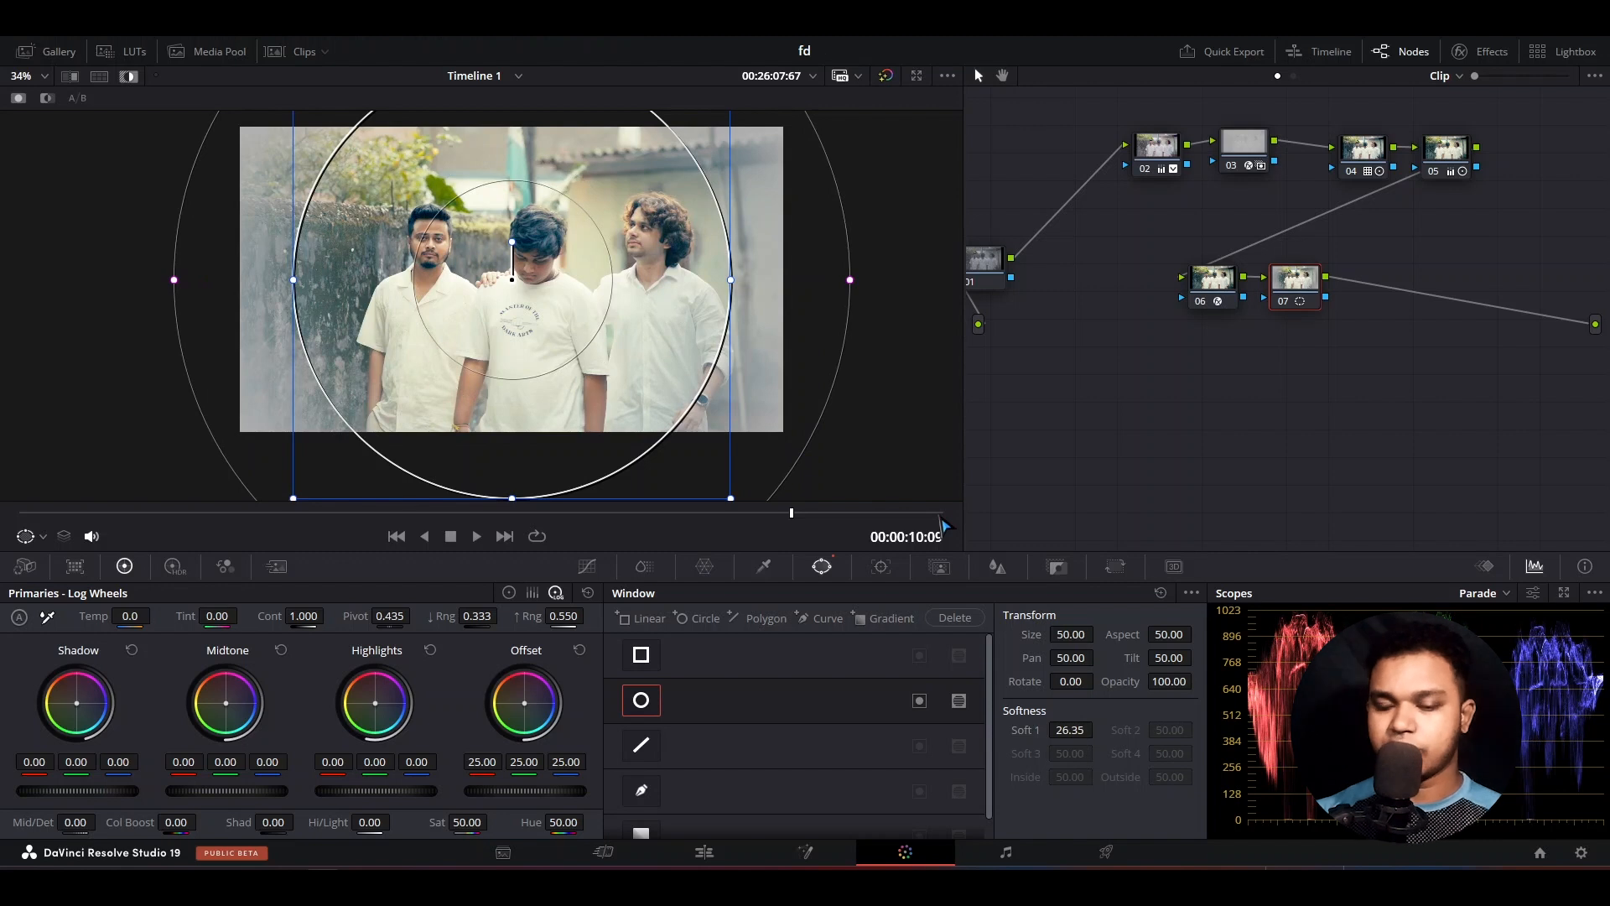
left_click(919, 700)
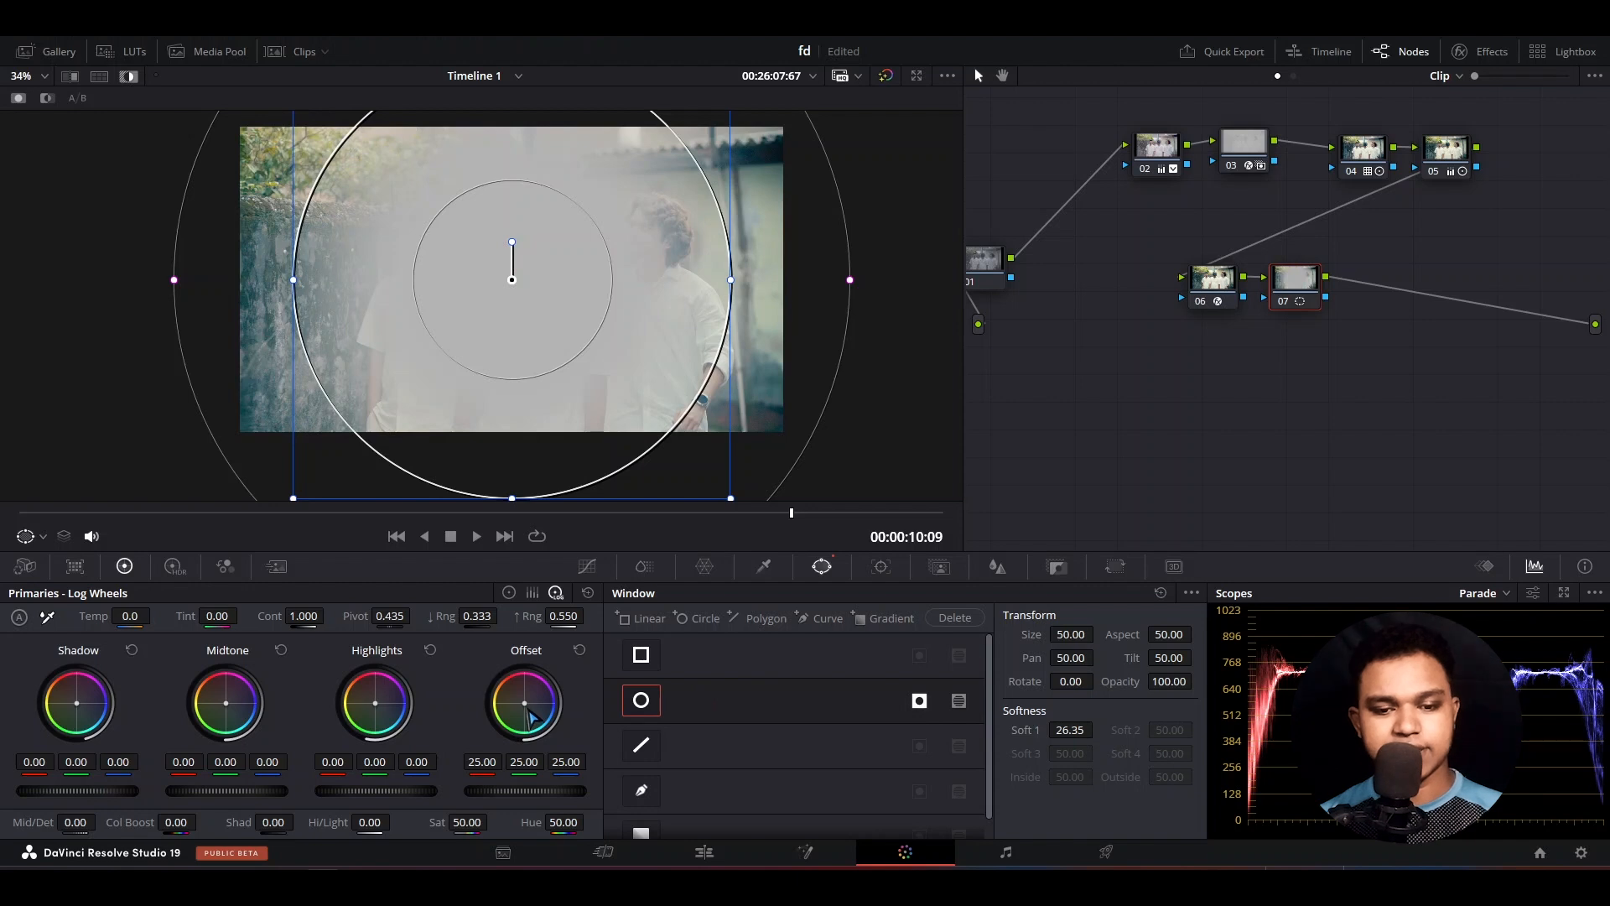
Shift node 07's log wheels toward blue: offset 20.89/25.81/28.72, highlights -0.07/0.02/0.04, midtones -0.01/0.00/0.01, shadows -0.15/-0.05/0.02
left_click_drag(535, 717, 511, 718)
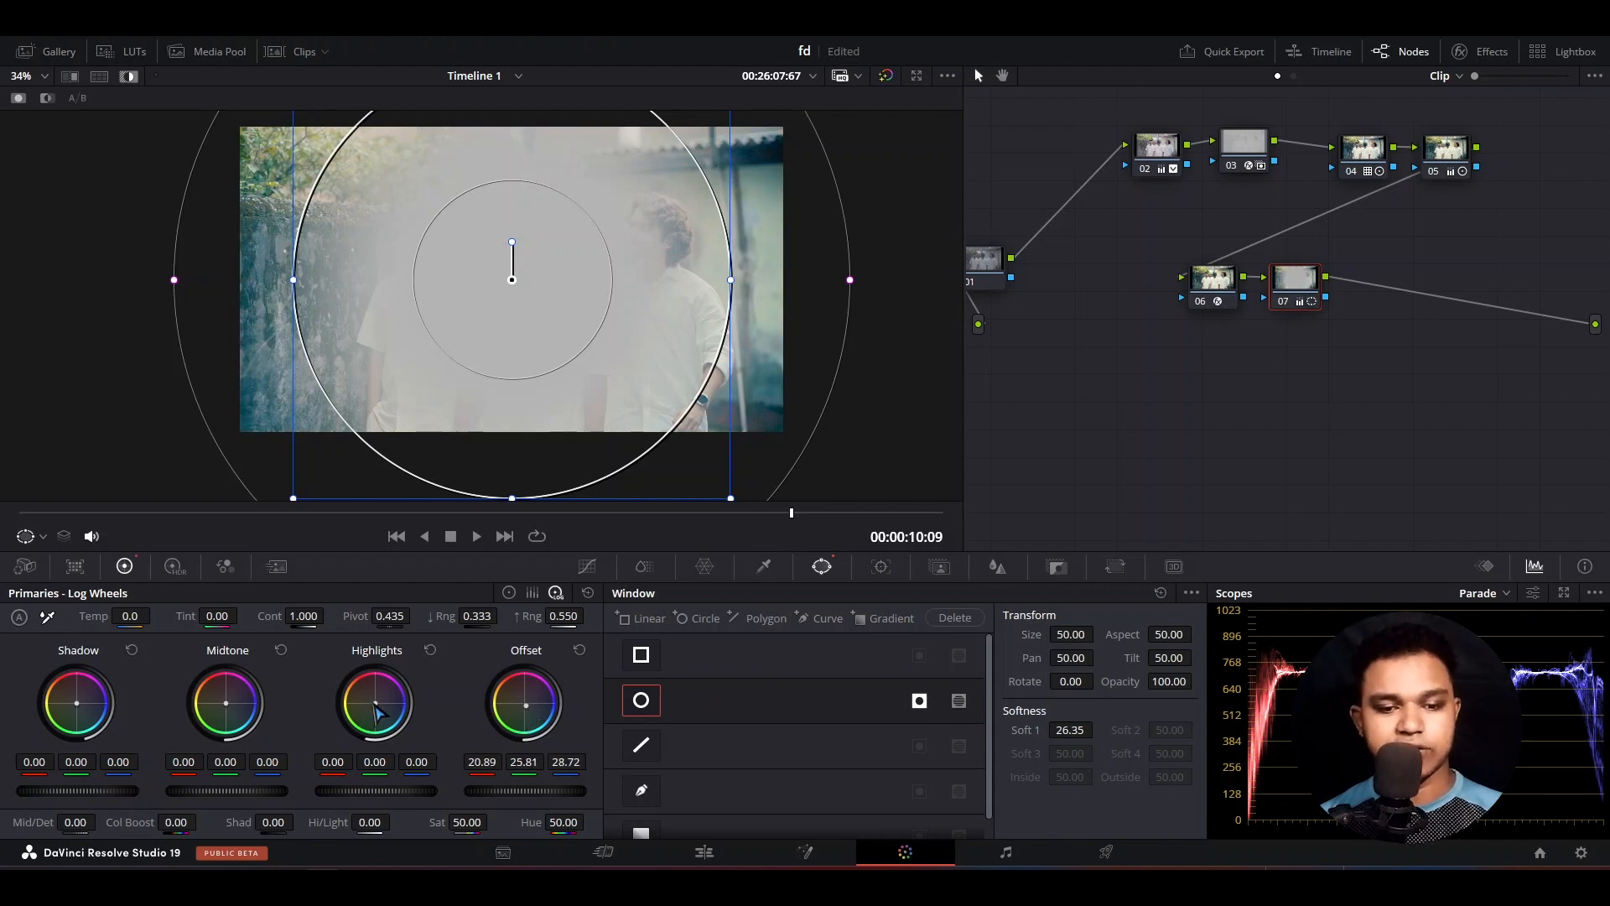
left_click_drag(379, 713, 378, 713)
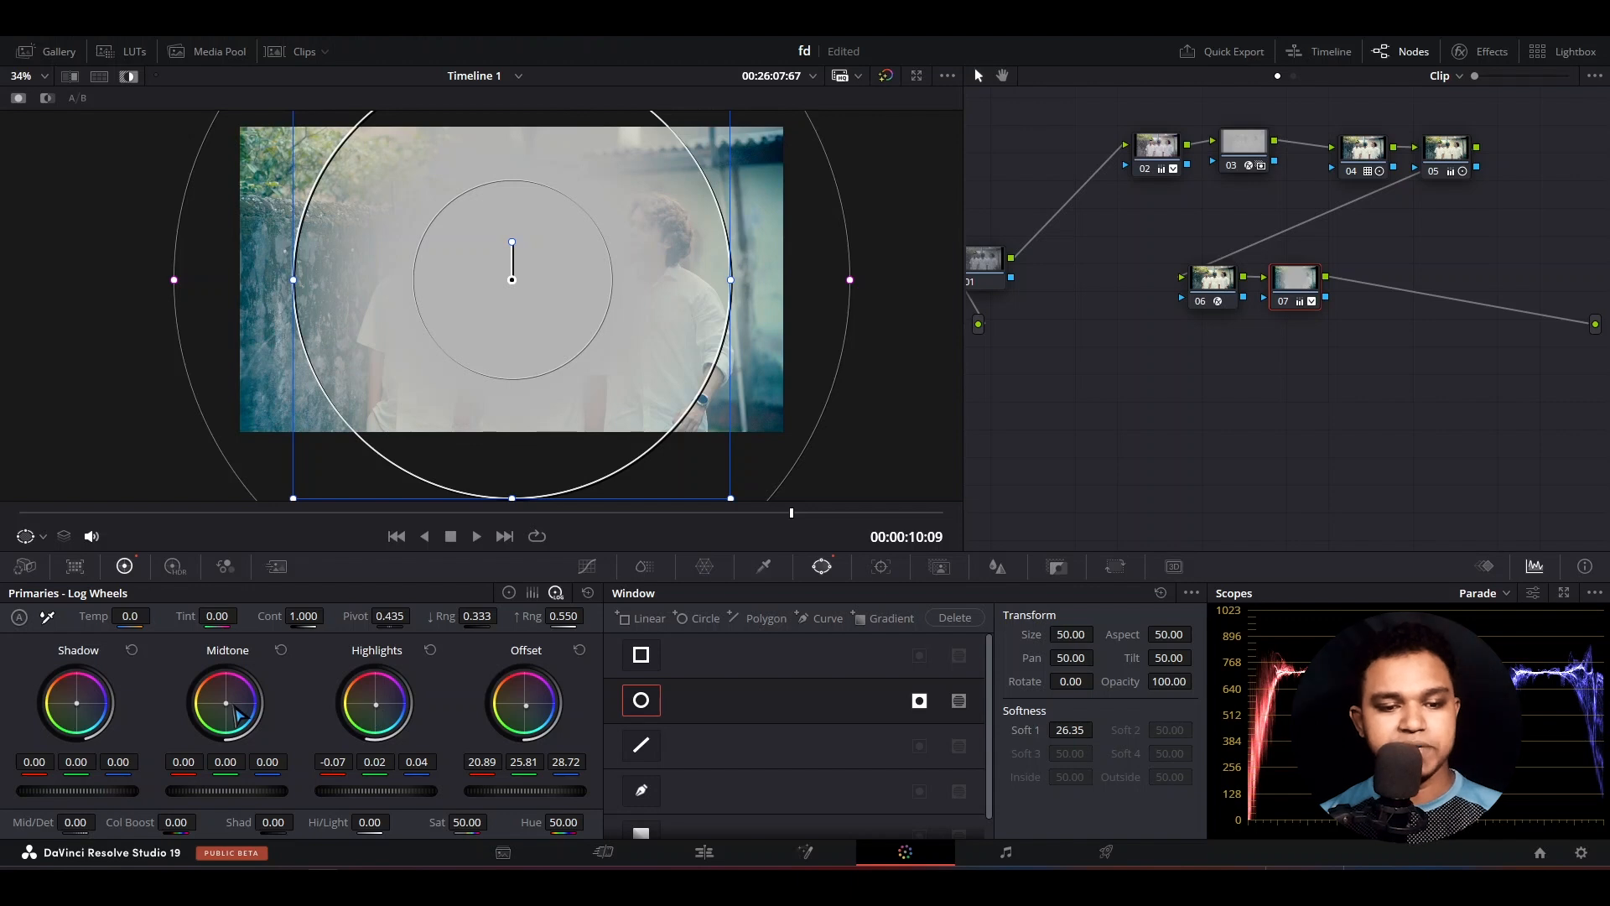
left_click_drag(238, 715, 238, 716)
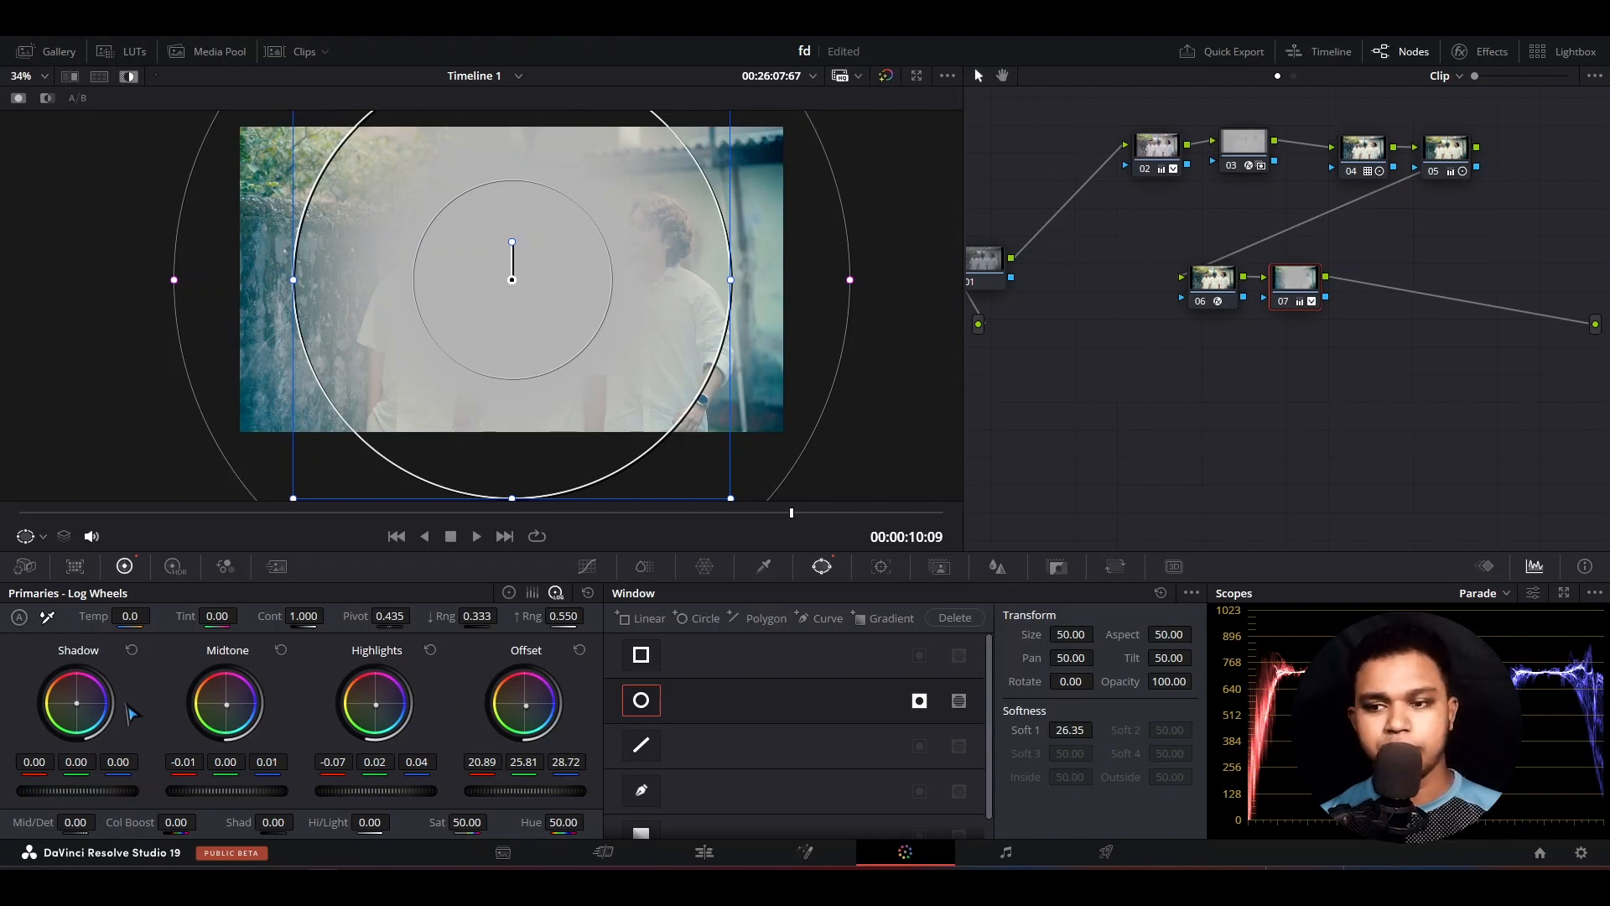
Add a serial node after node 07, and reset node 07's offset and give it a milder tint of 24.52/25.09/25.15
key("alt+s")
scroll(527, 350, "down", 1)
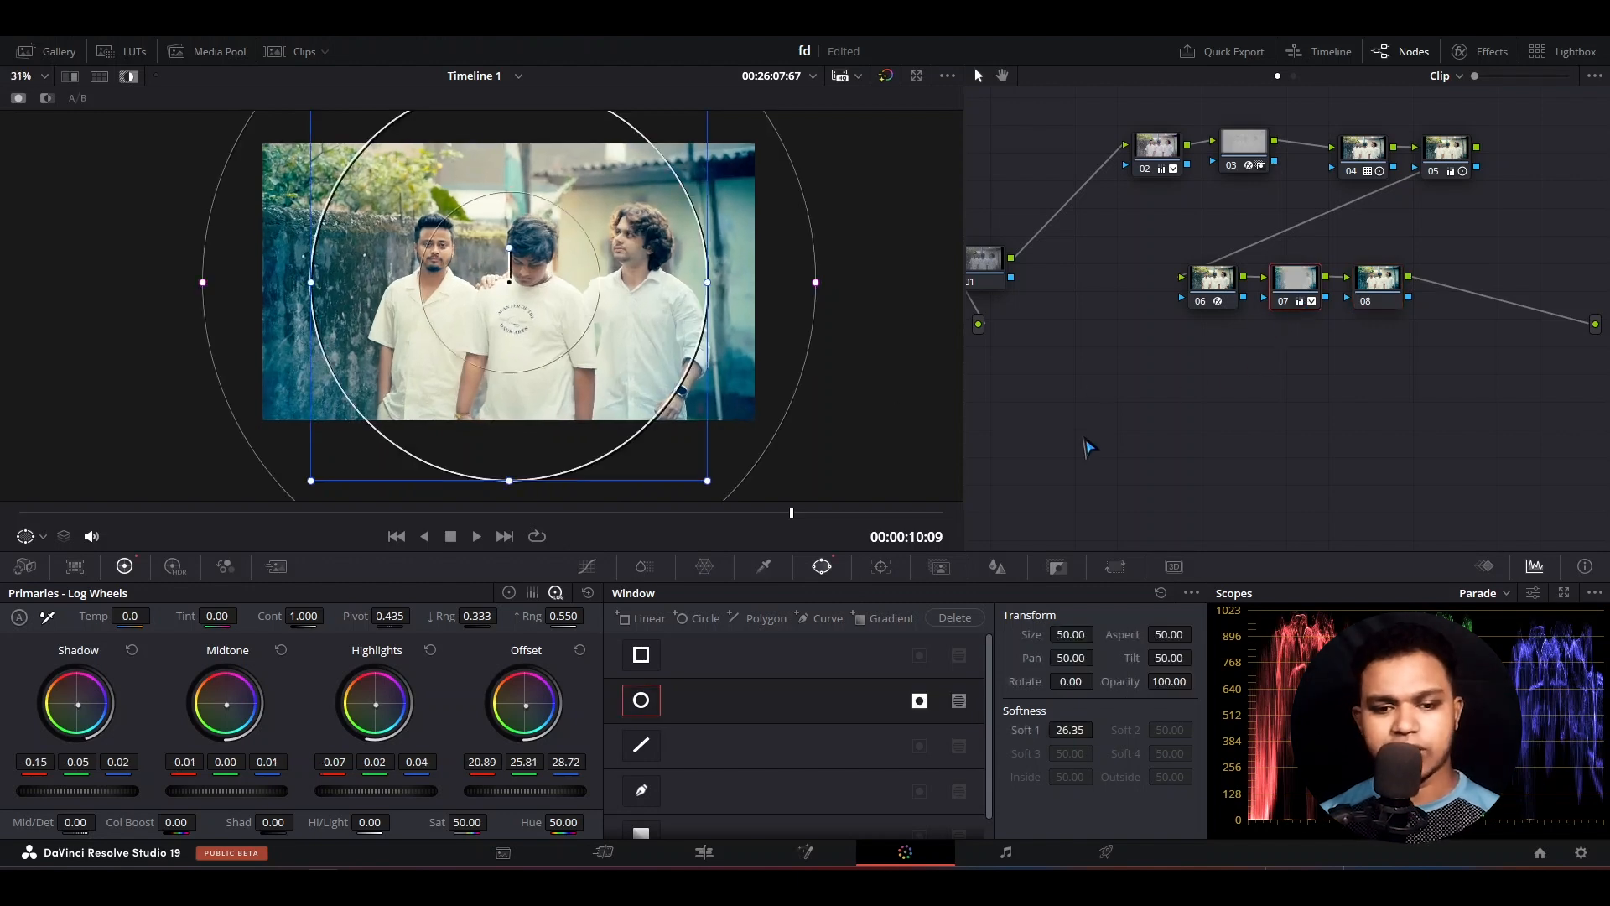
left_click(1296, 283)
left_click(580, 649)
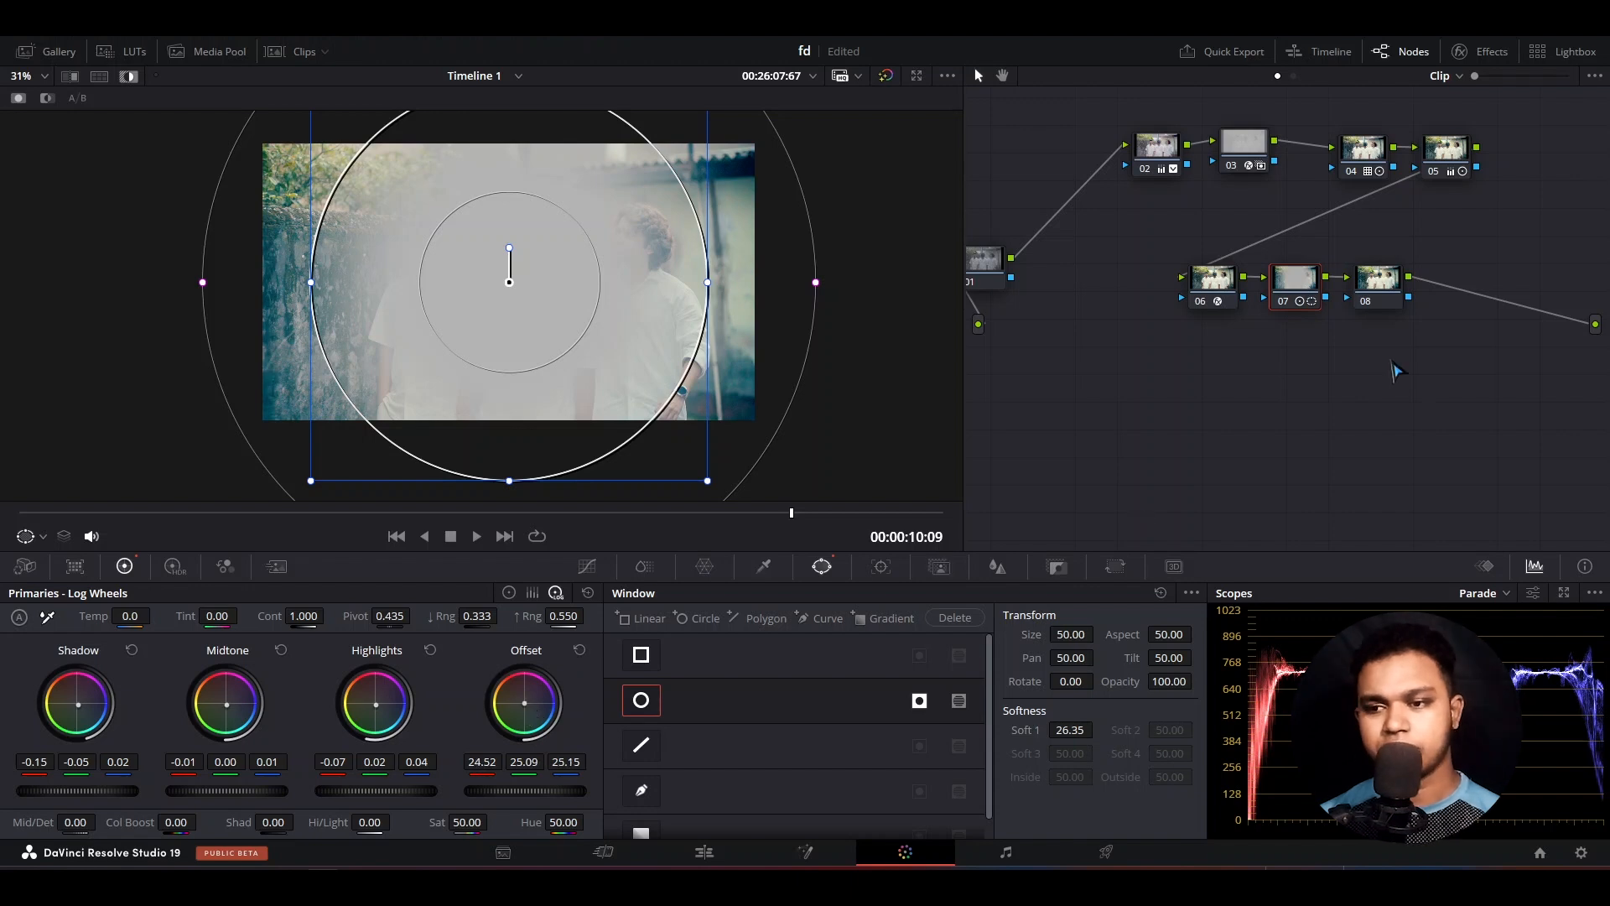
Add a serial node after node 08 and lower its blue offset to 24.68
left_click(1378, 282)
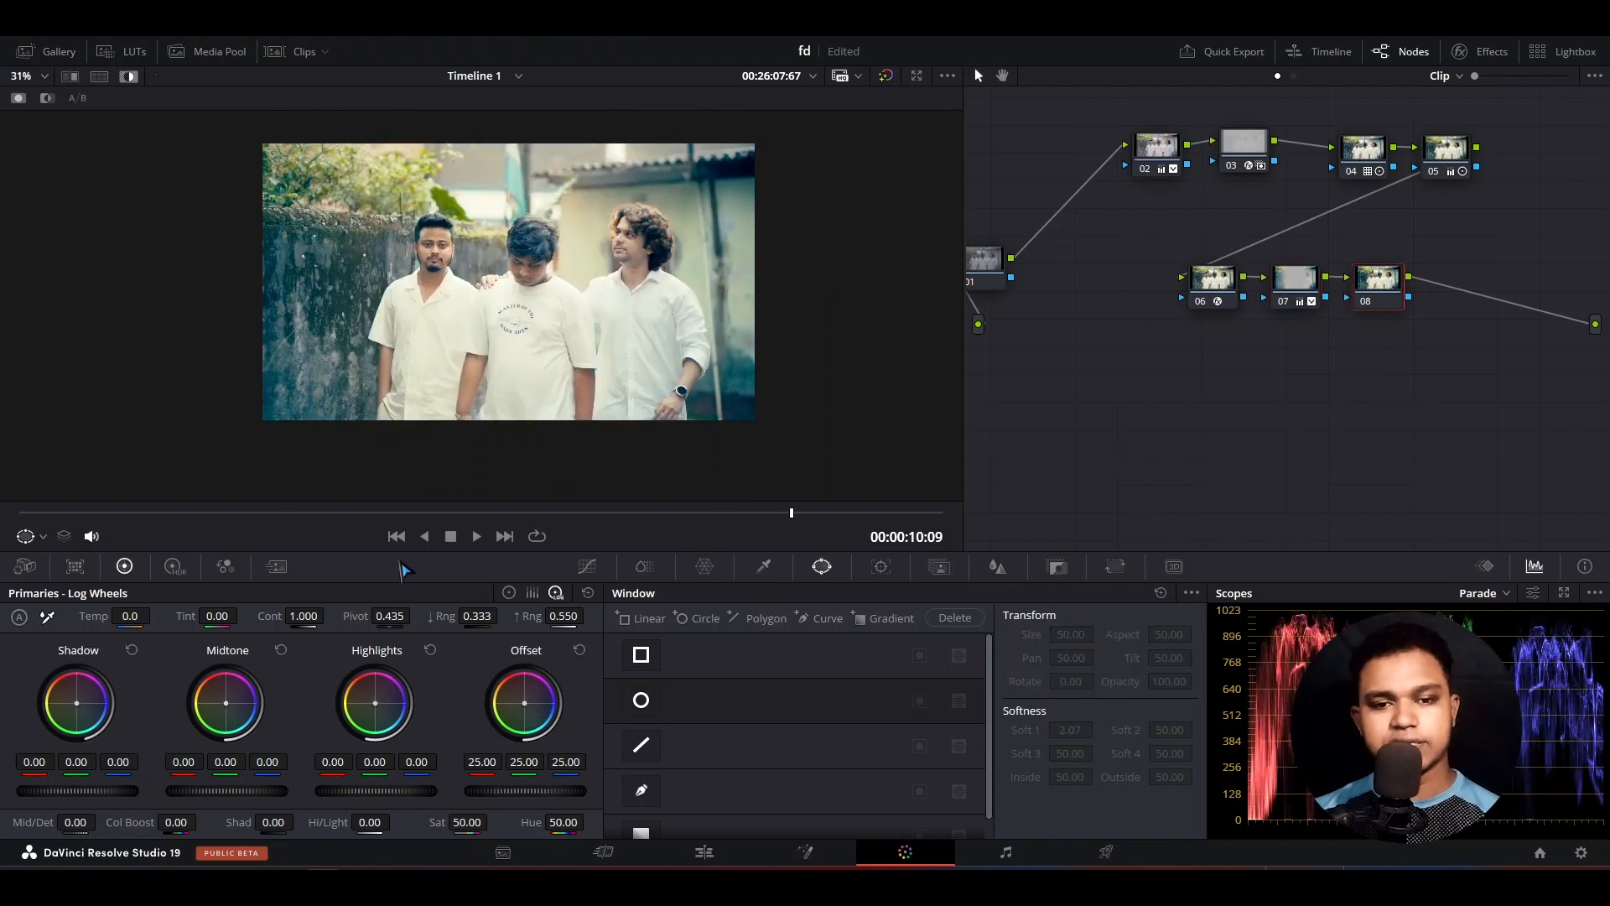
scroll(474, 385, "down", 1)
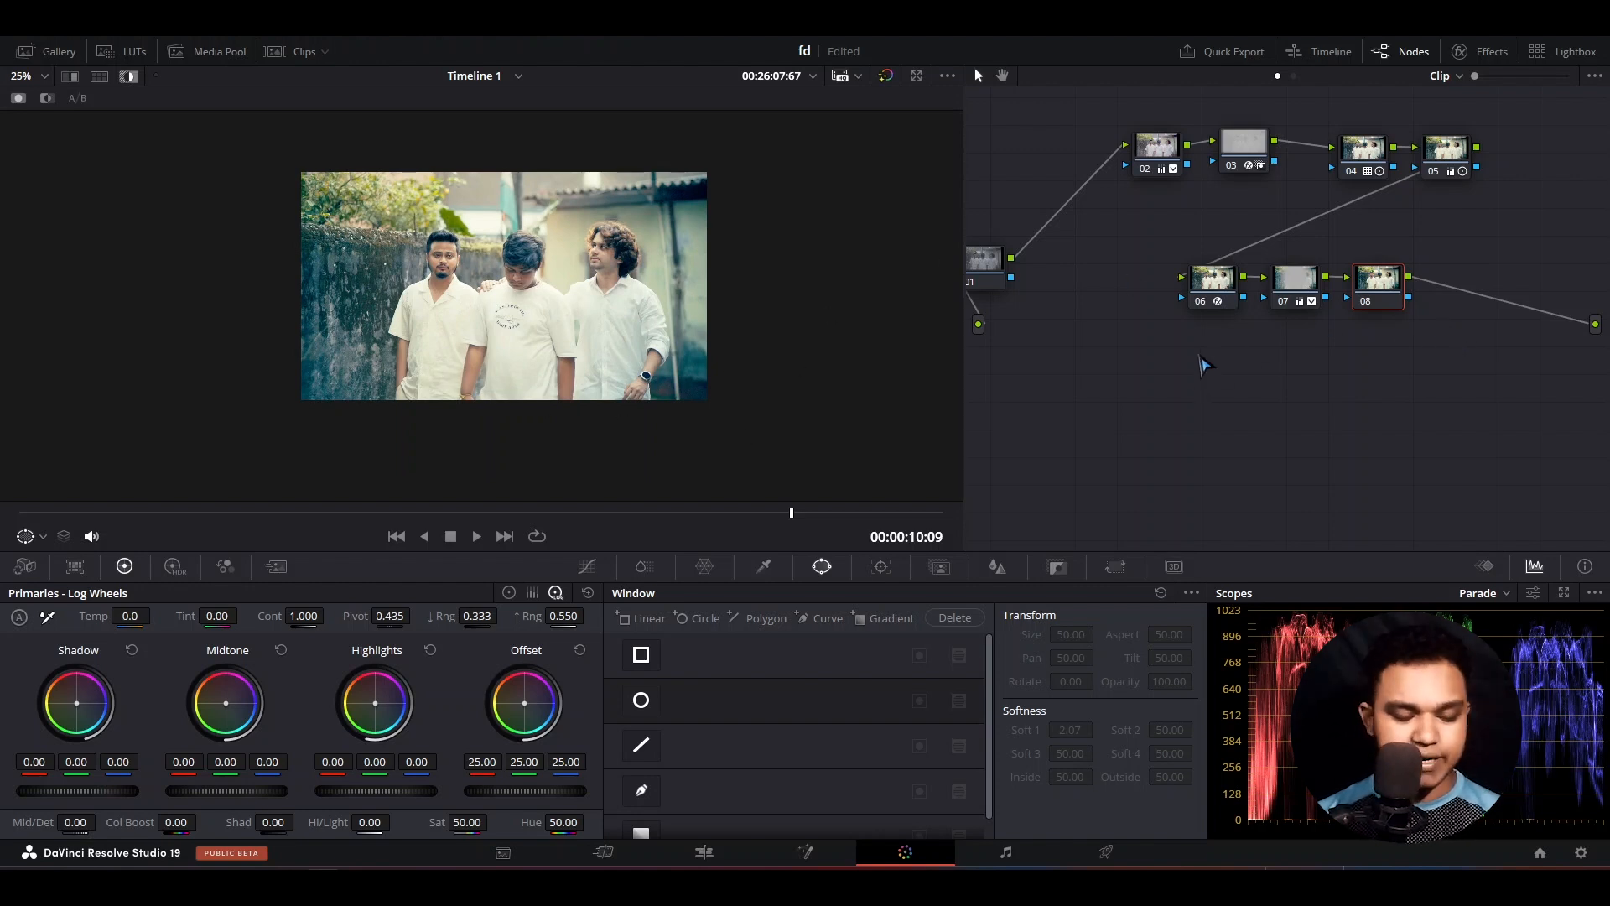
key("alt+s")
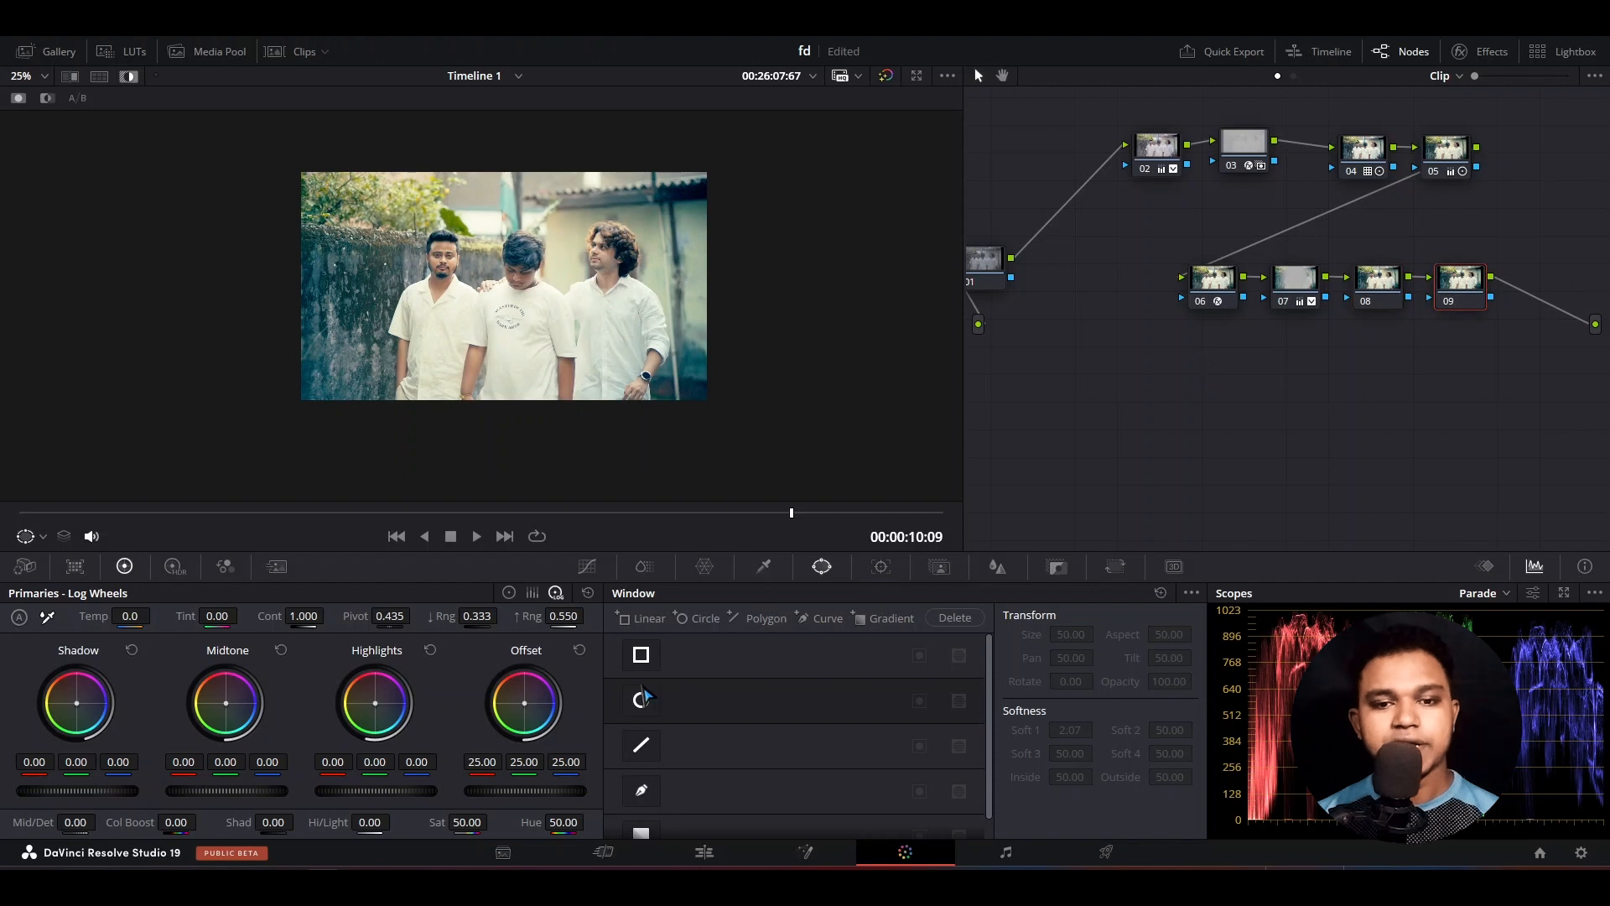
left_click_drag(568, 761, 556, 761)
scroll(473, 361, "up", 5)
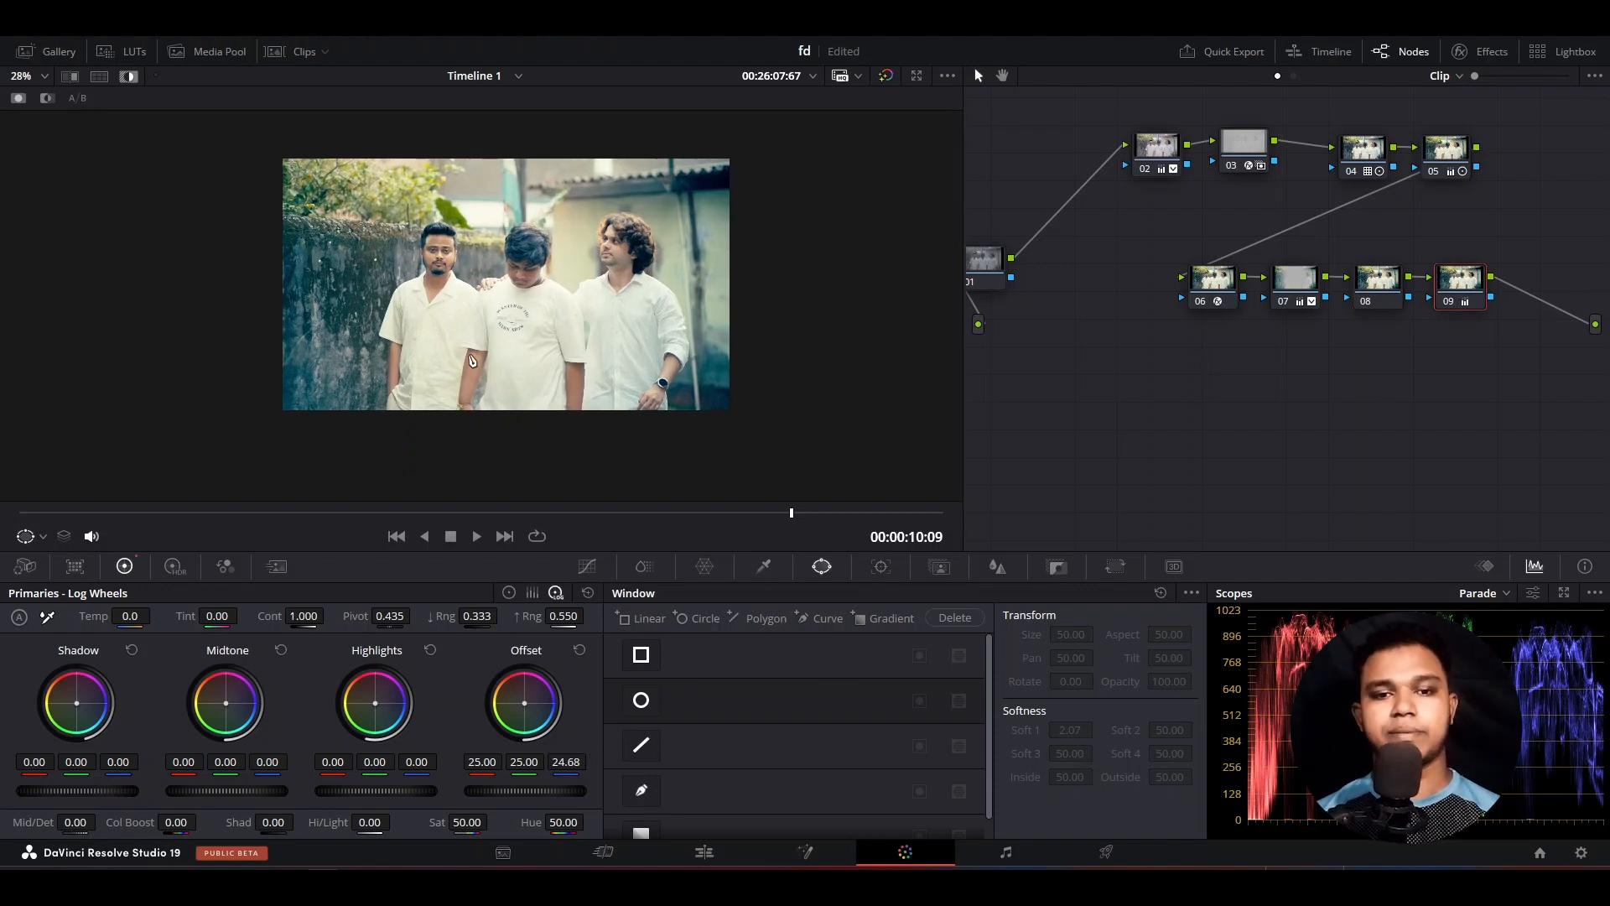
scroll(472, 361, "down", 1)
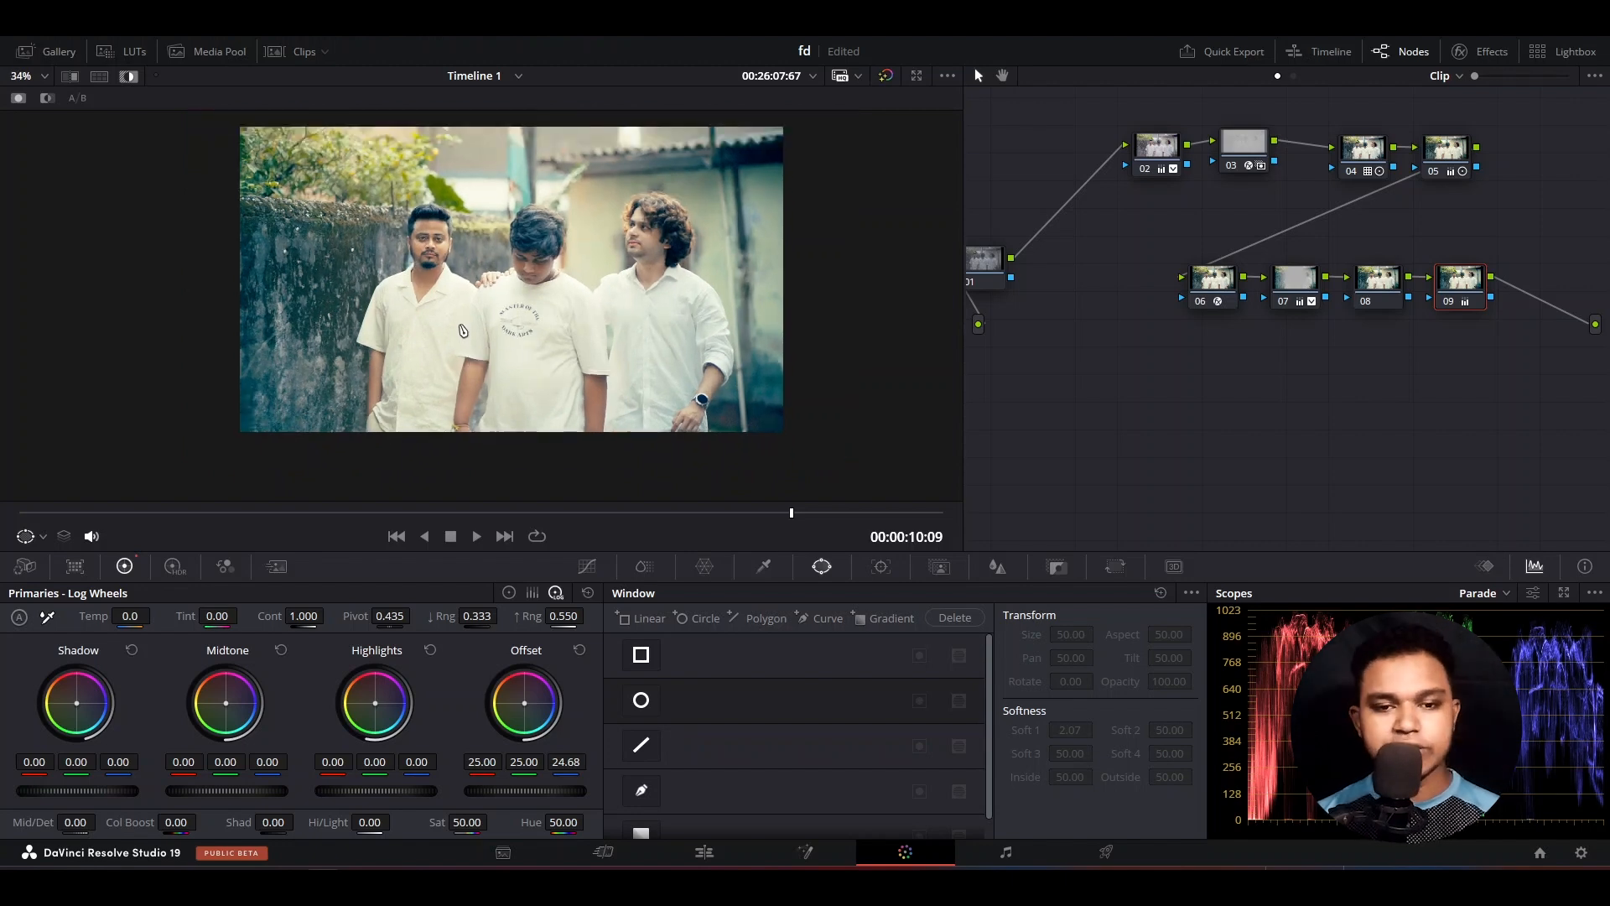
Compare the ungraded and graded image in the full-screen viewer and return to the color page
key("ctrl+f")
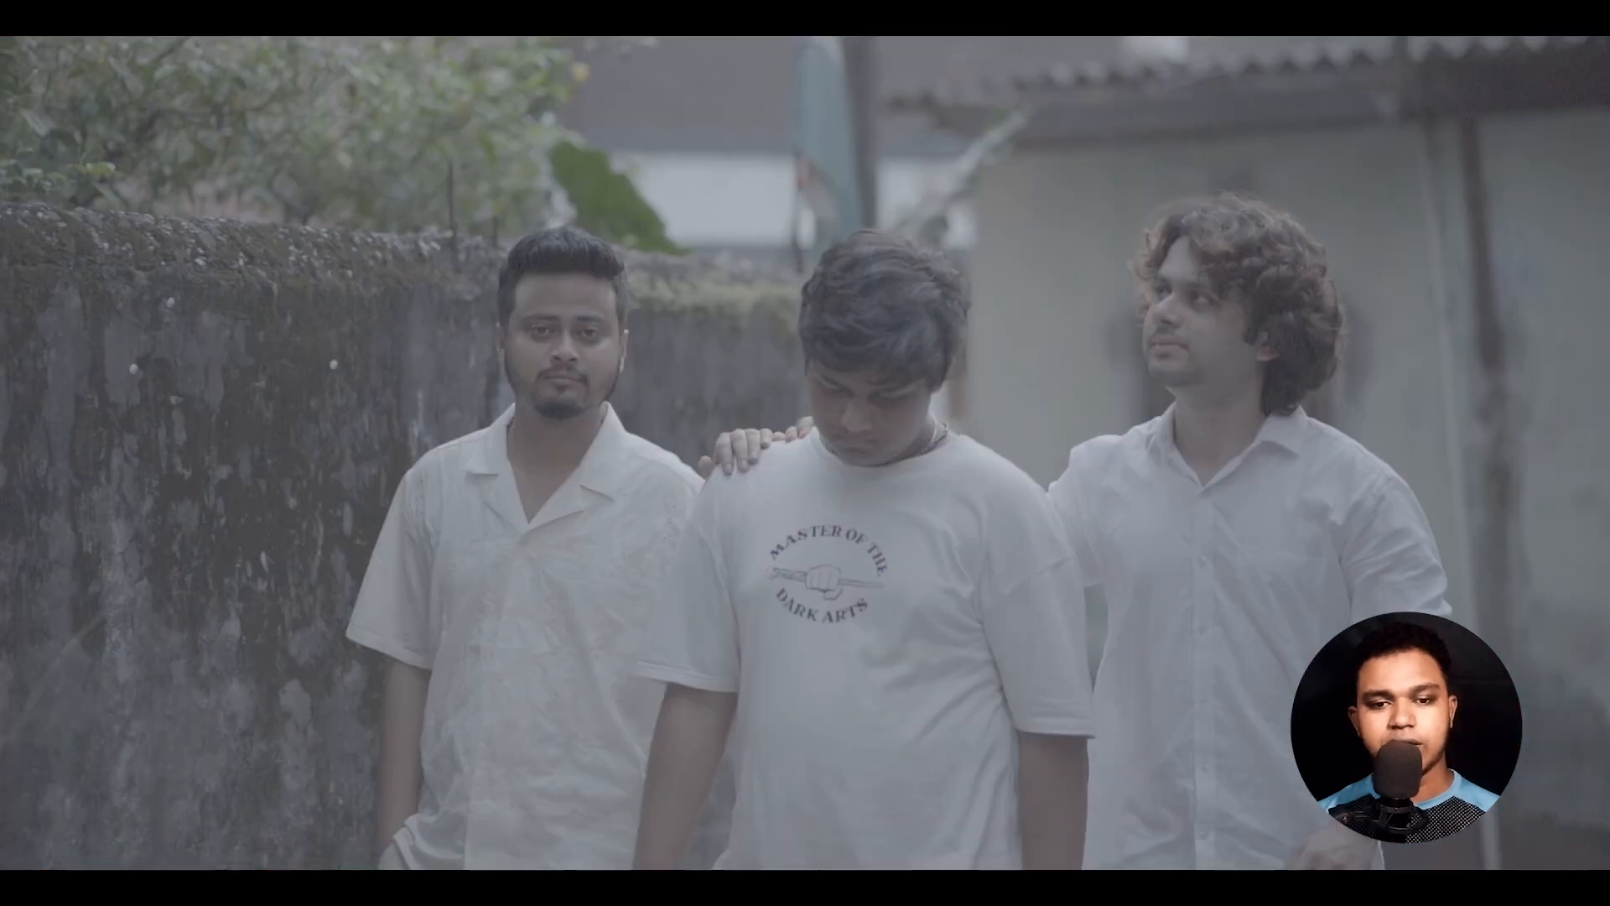
key("shift+d")
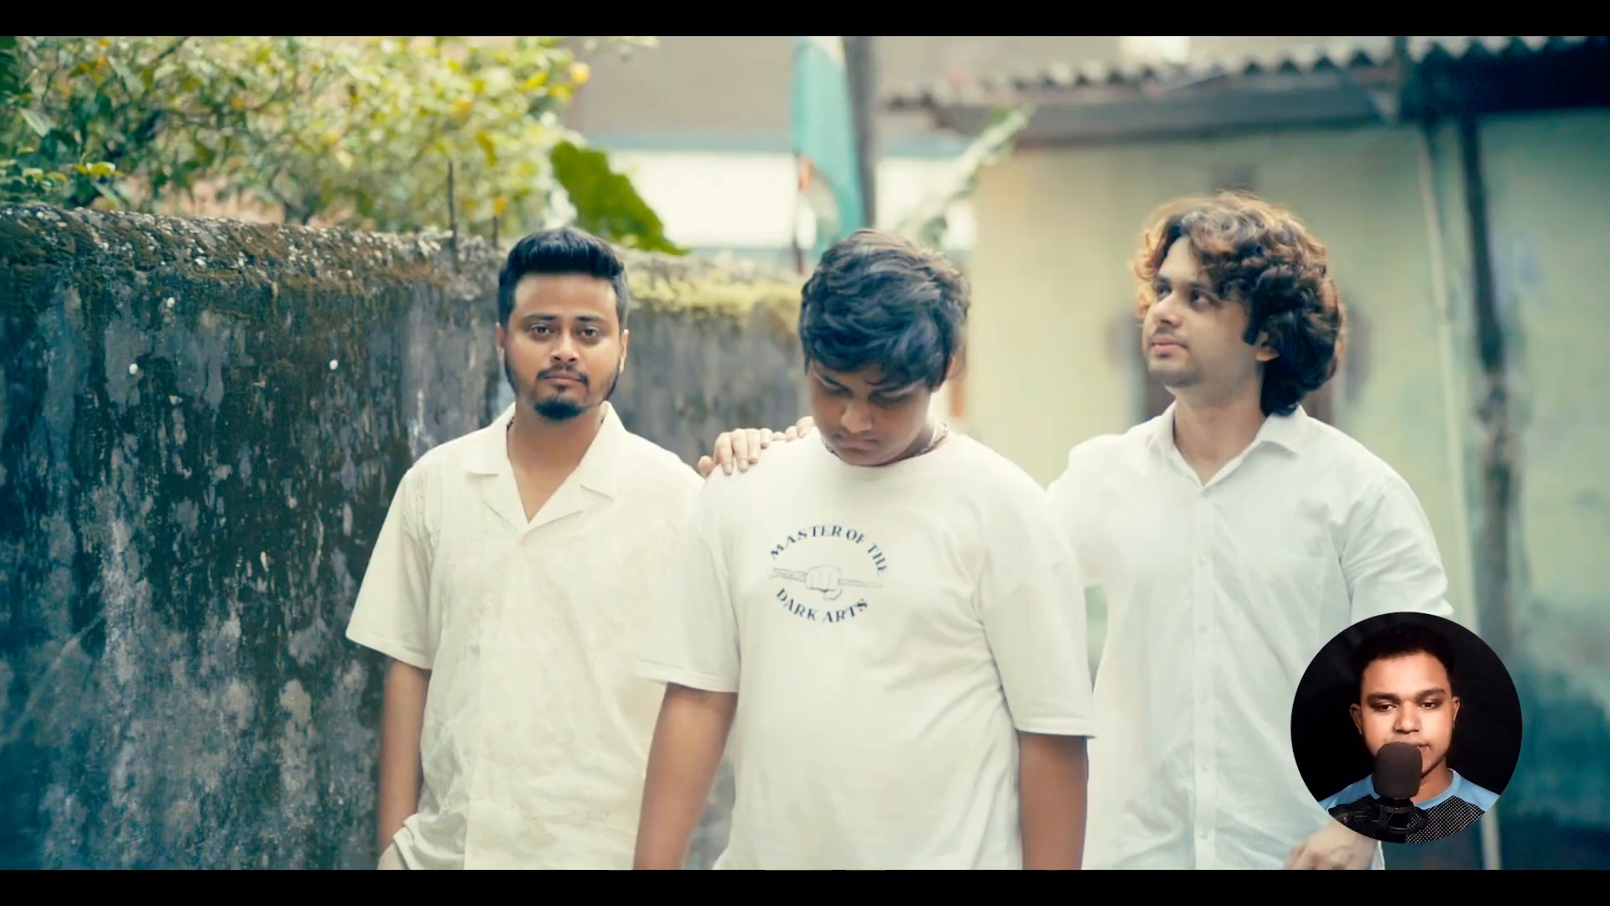
key("Escape")
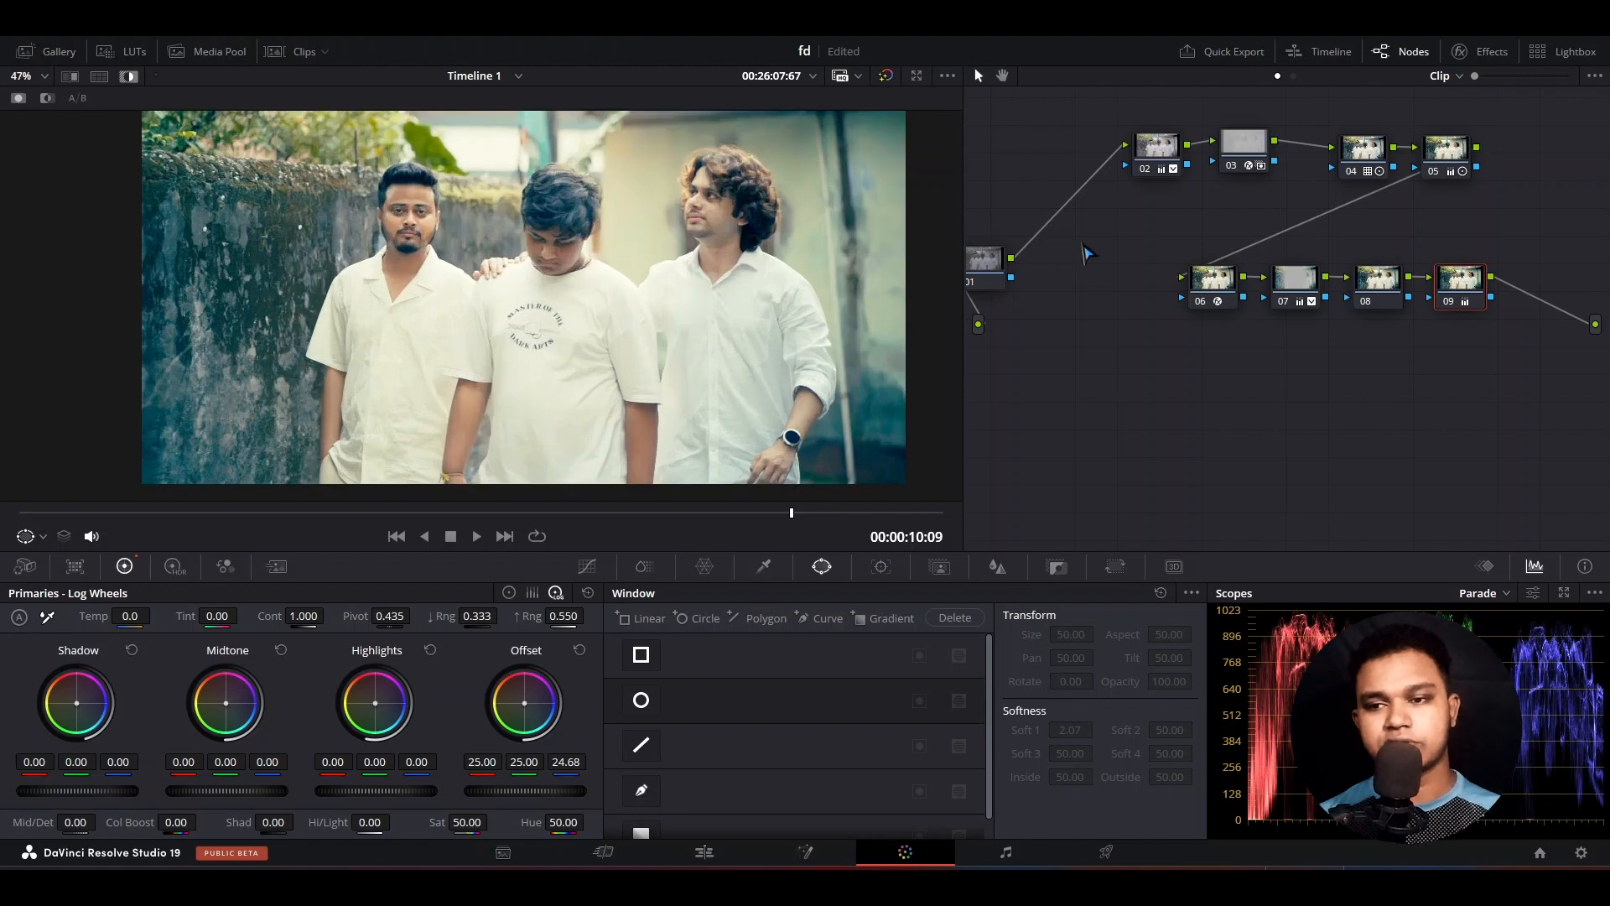
Move node 02 away from node 03 to make room and insert a serial node after it
left_click_drag(1164, 155, 1065, 160)
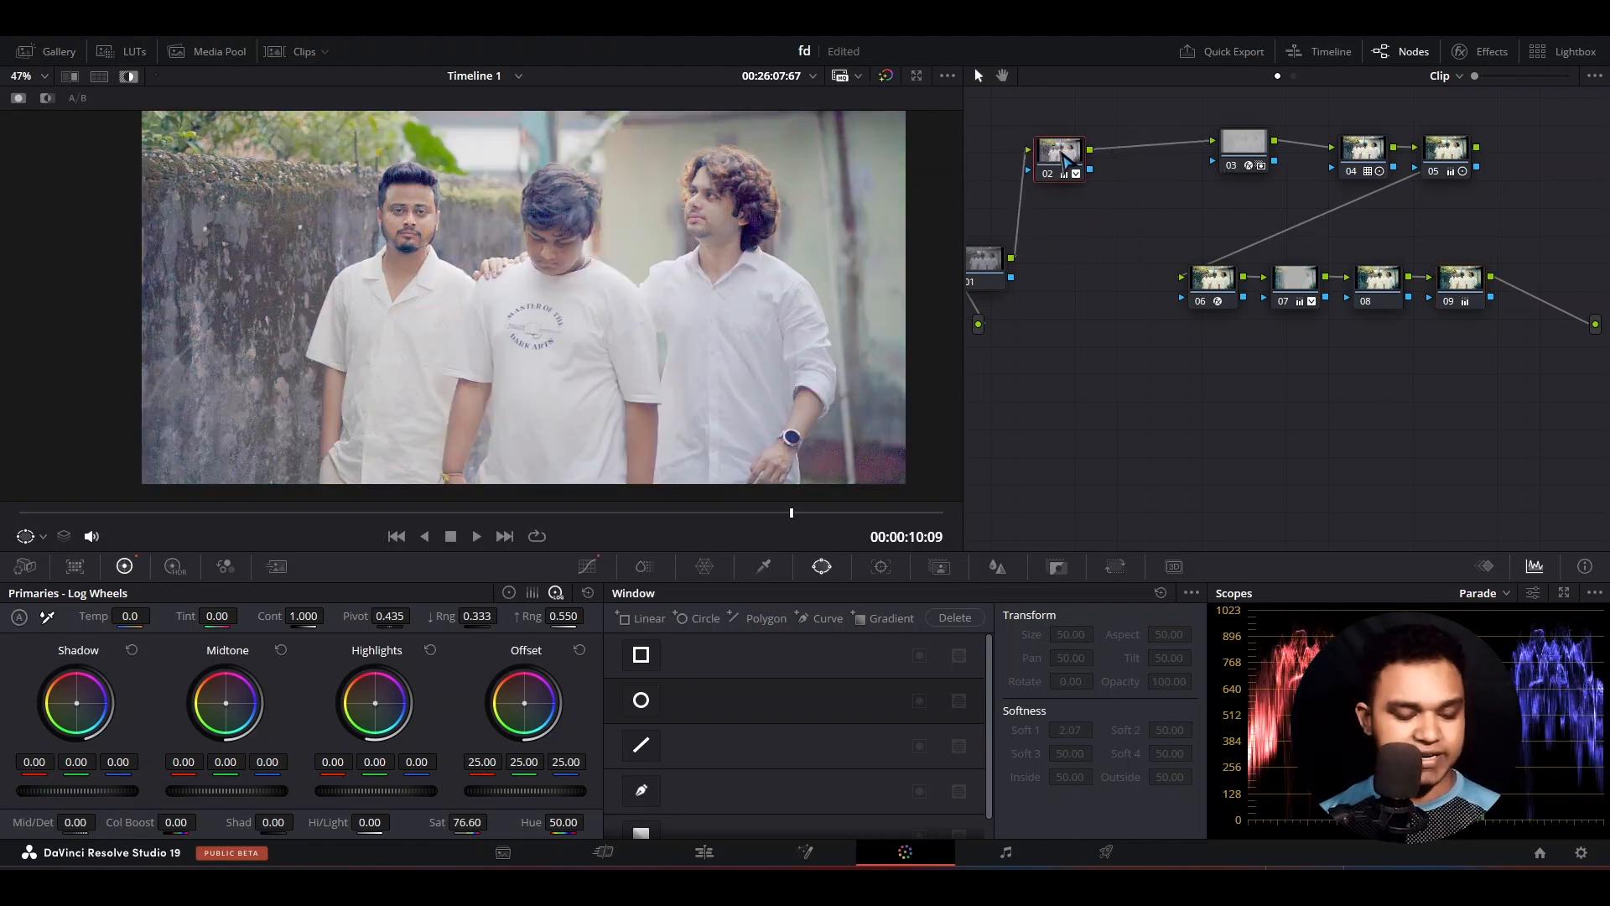
key("alt+s")
Isolate the cheek of the man by the wall with a small circular window on new node 03, and show the Vectorscope
scroll(629, 275, "up", 3)
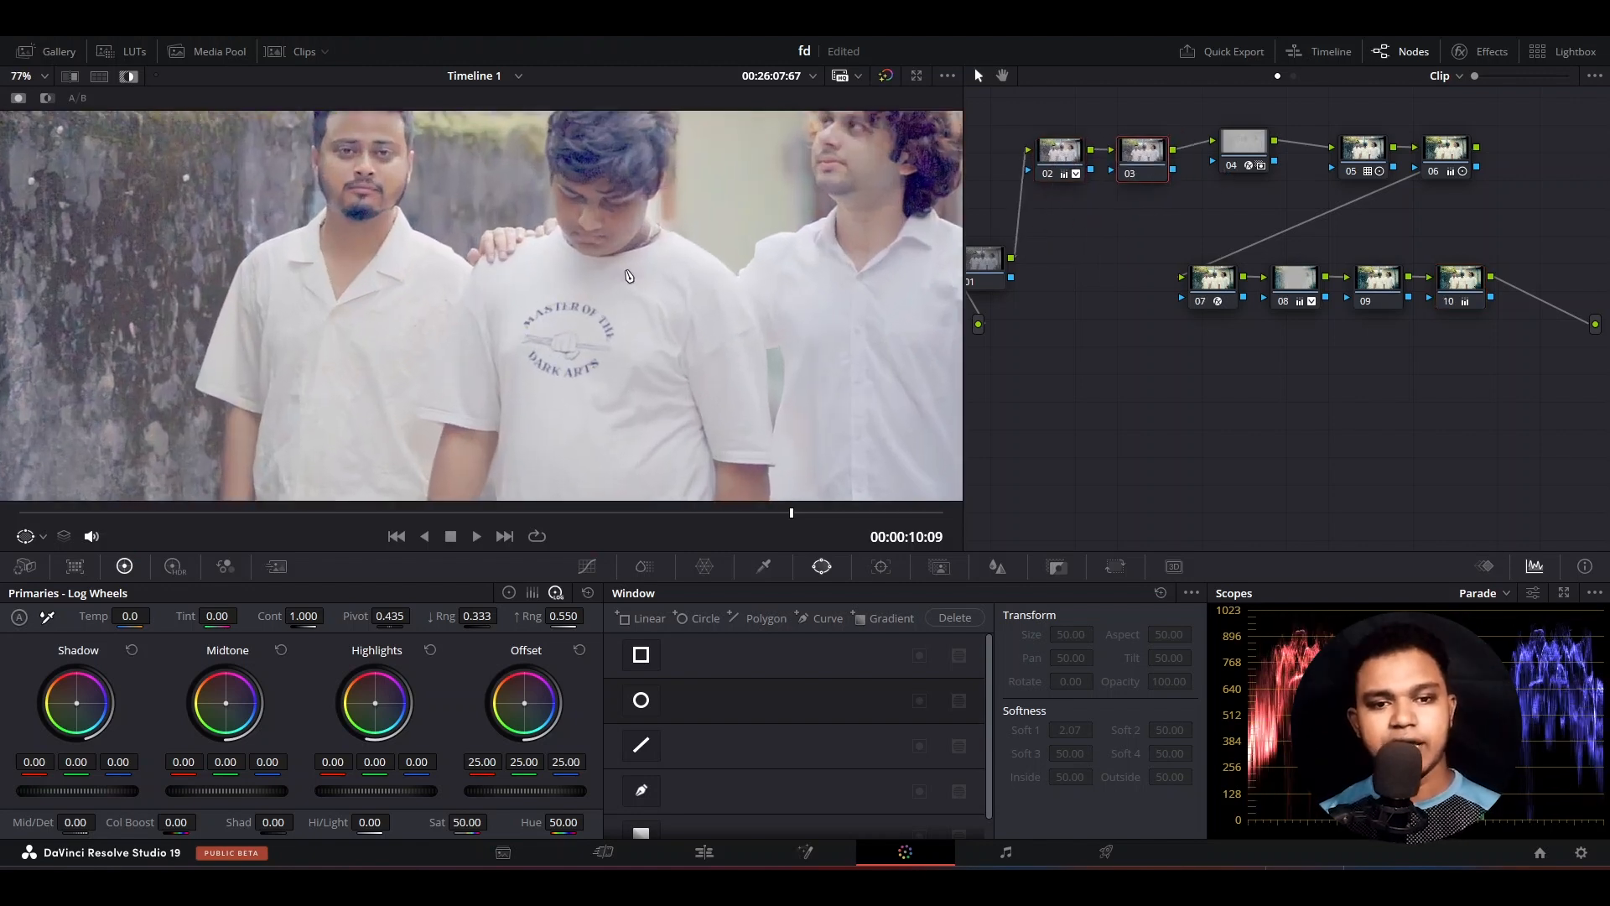
scroll(629, 275, "up", 5)
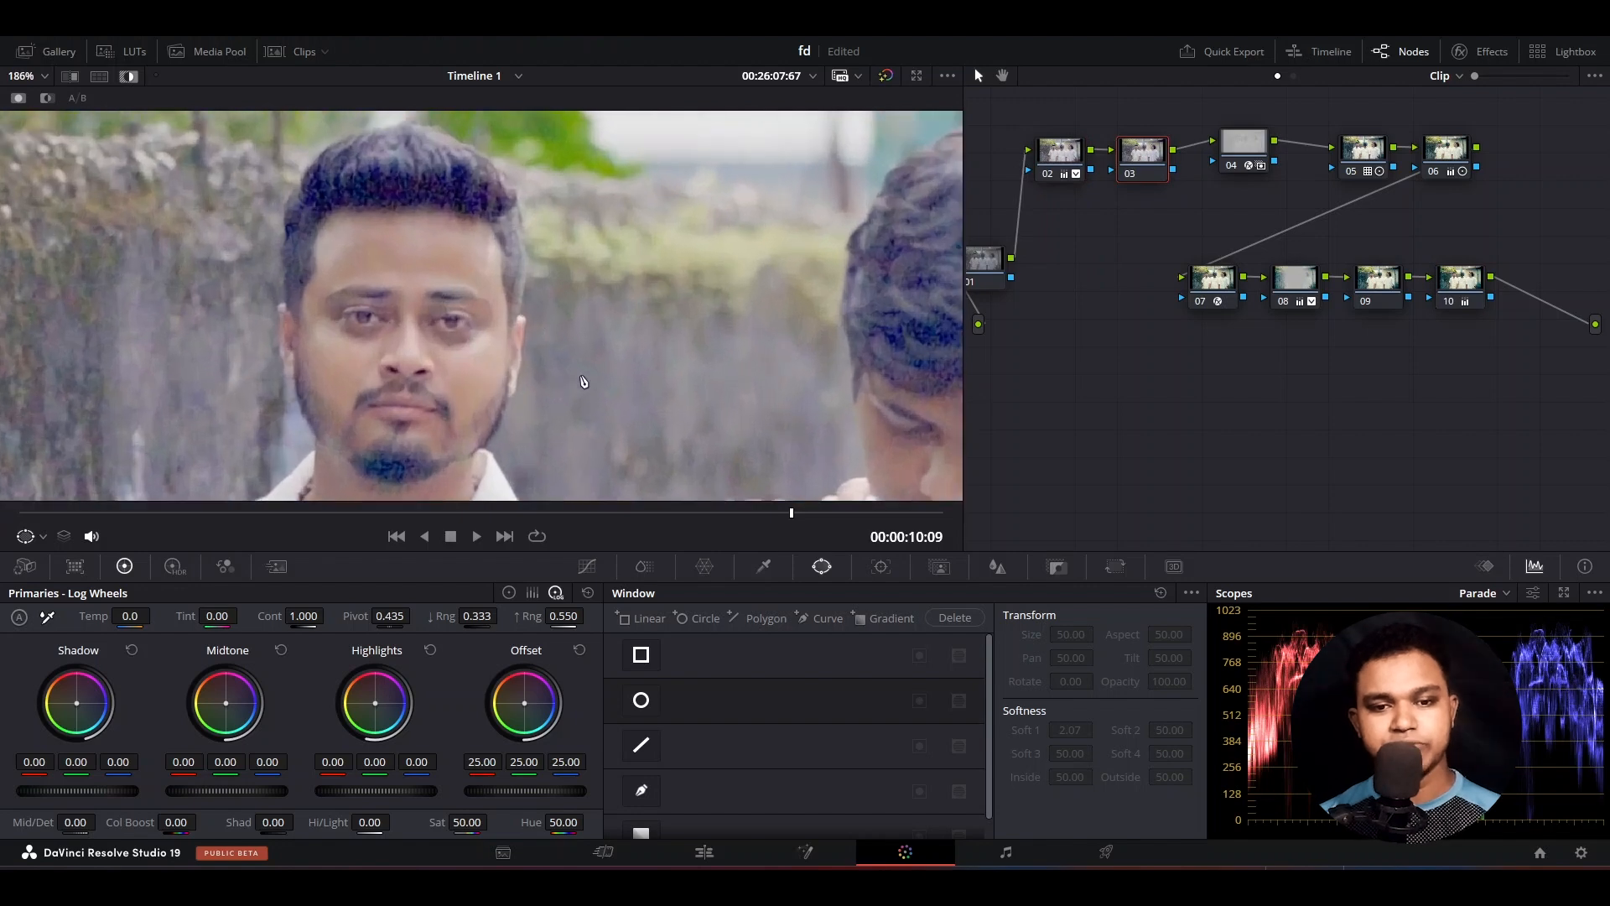
scroll(585, 381, "up", 2)
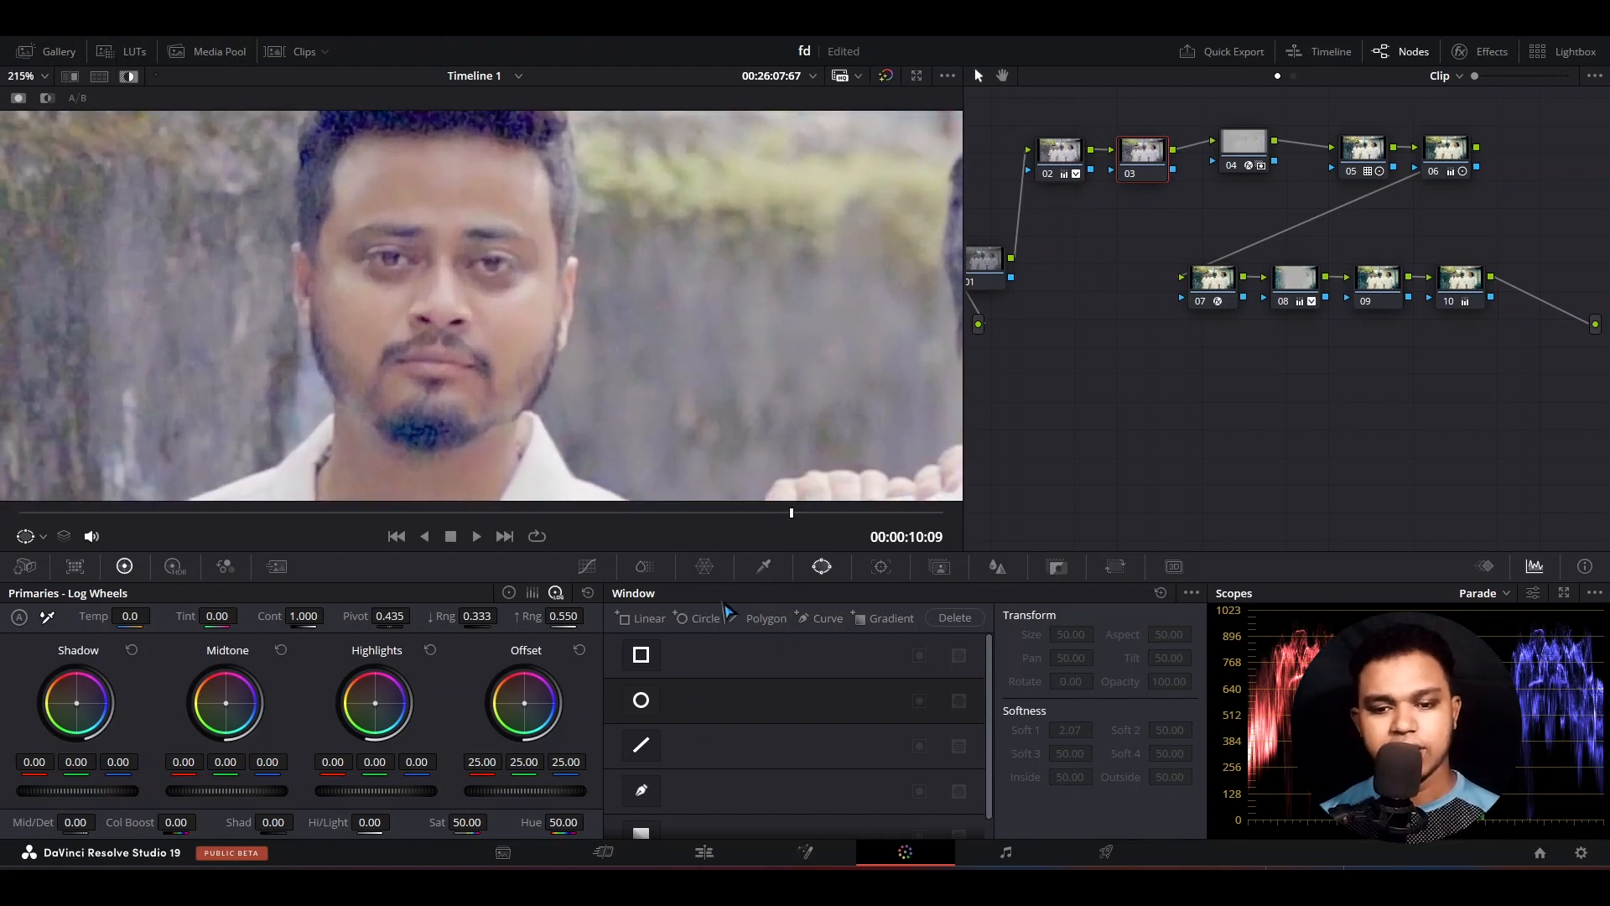
left_click(641, 699)
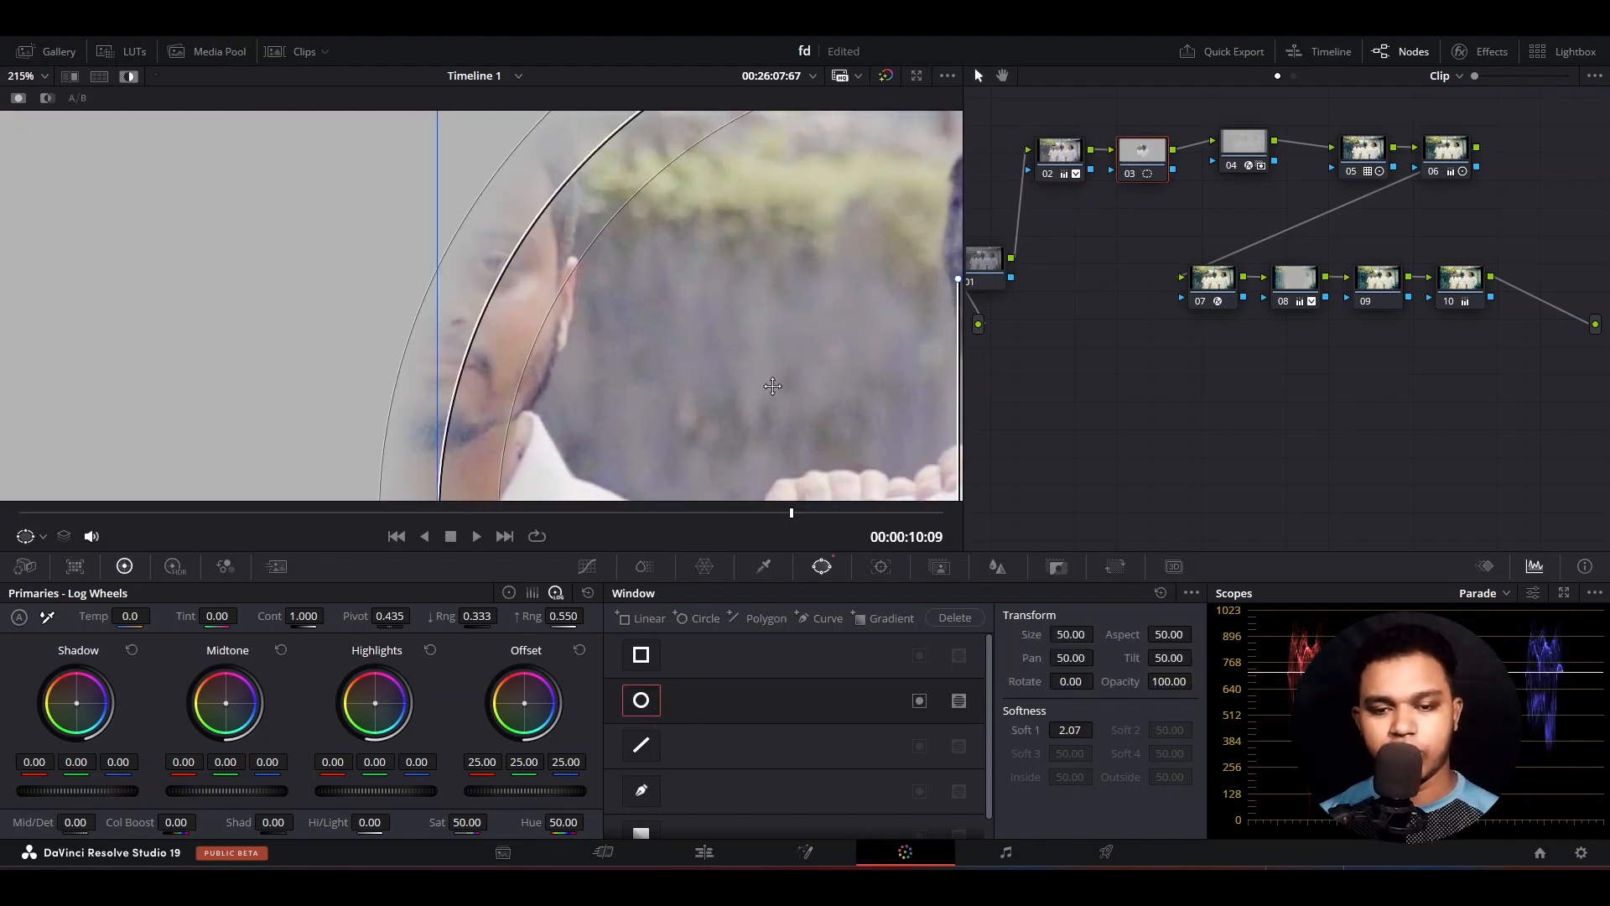
scroll(772, 385, "down", 6)
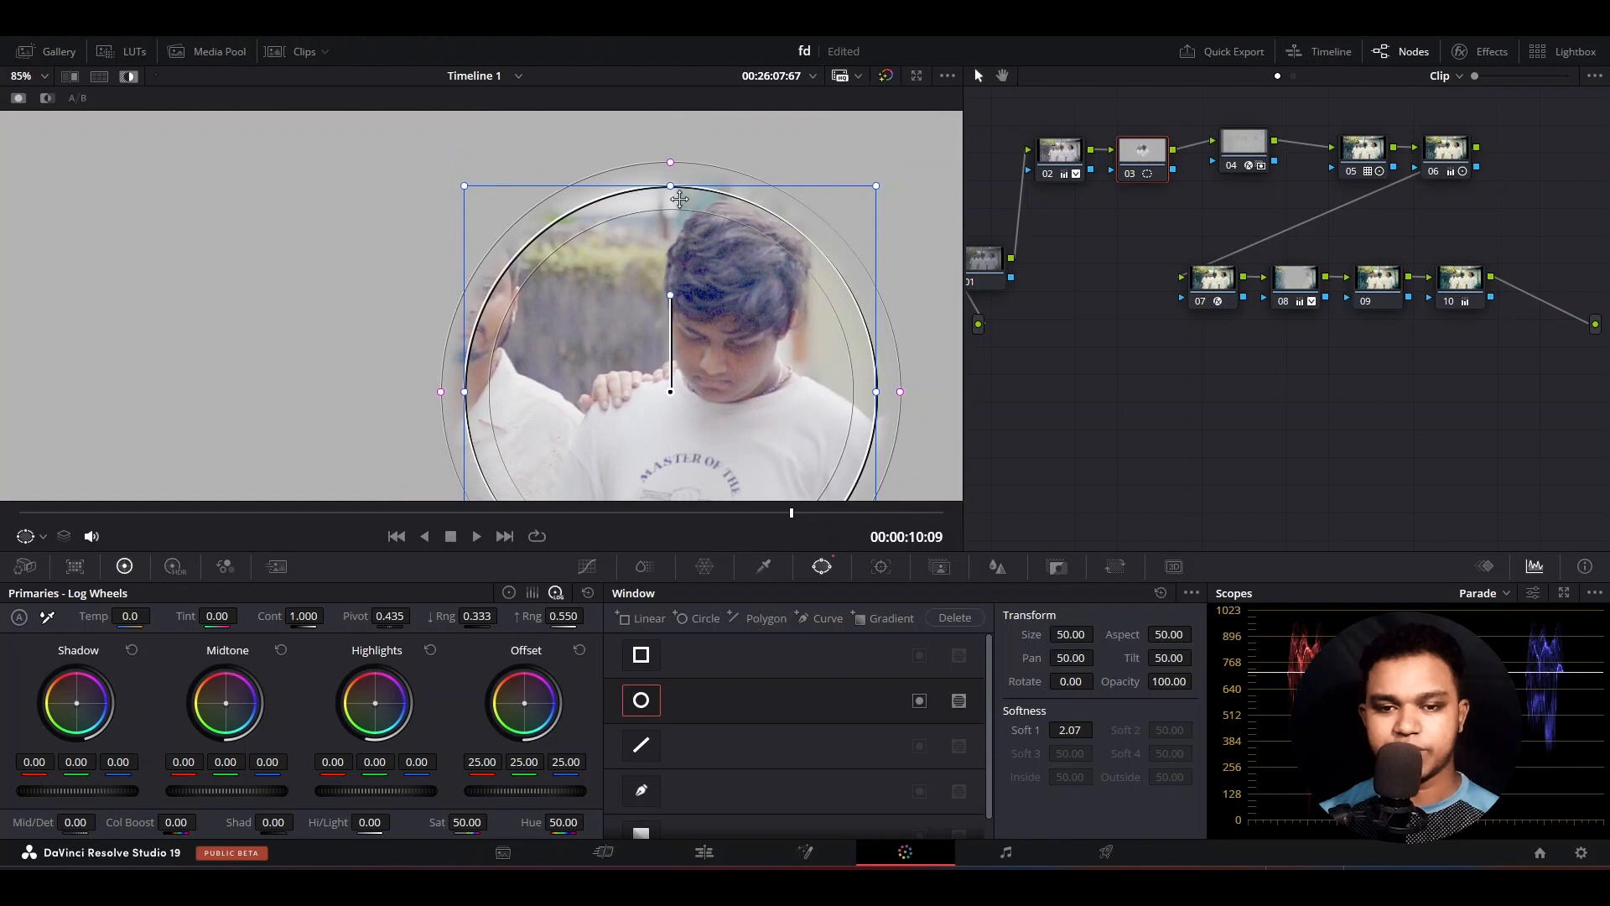
left_click_drag(875, 190, 494, 311)
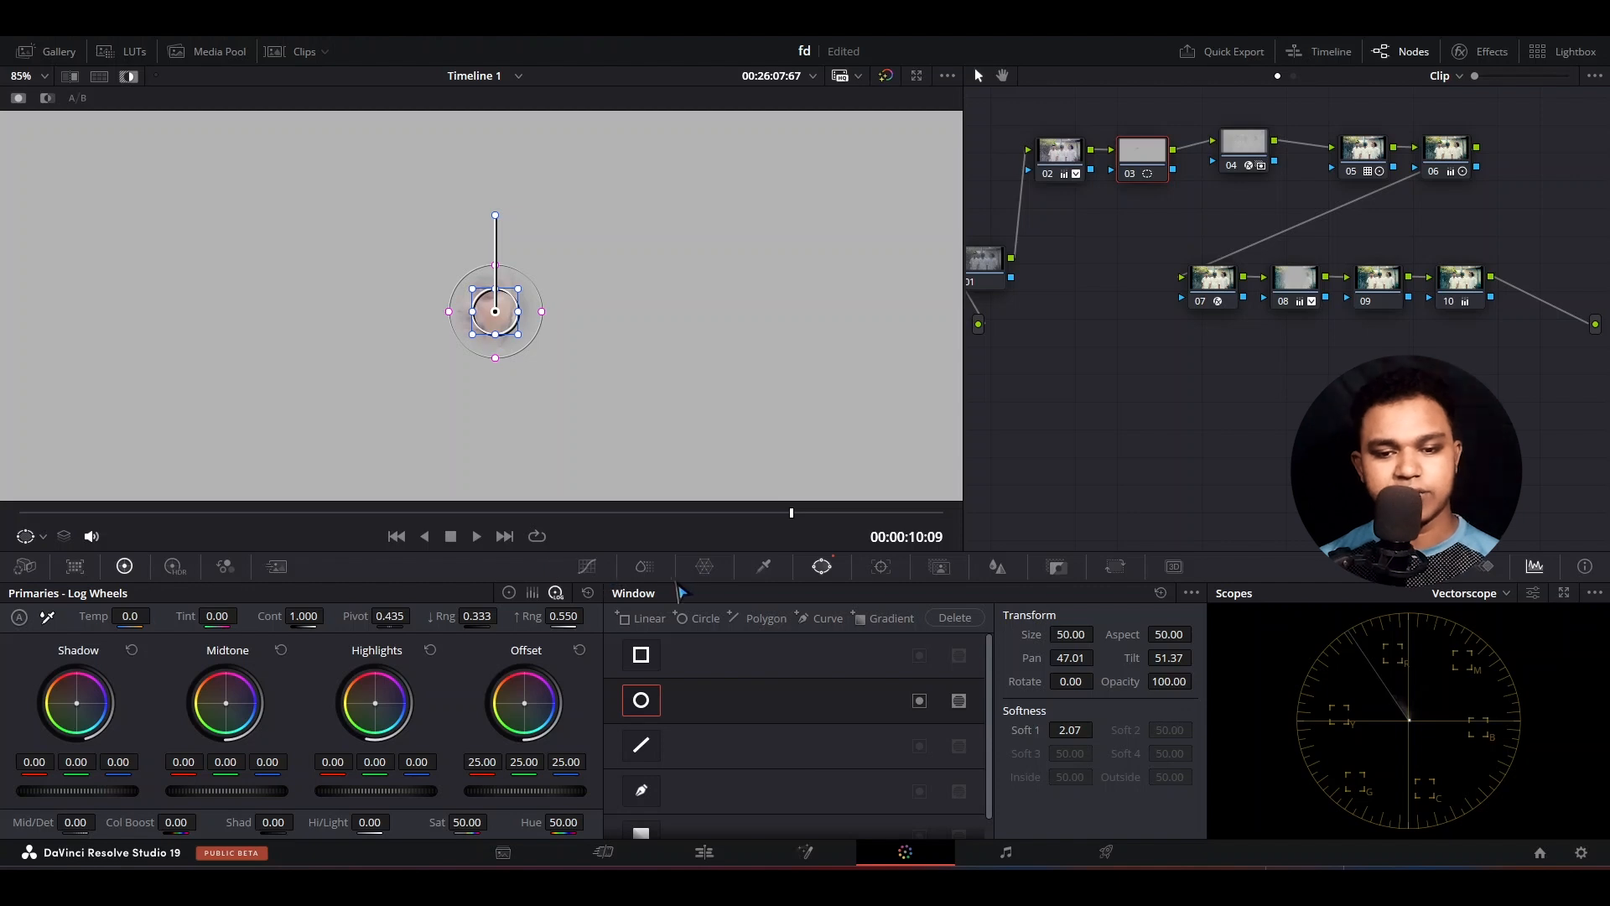
Sample the isolated skin in the Color Warper, shift its hue slightly toward the vectorscope's skin-tone line, and turn off the circular window
left_click(706, 568)
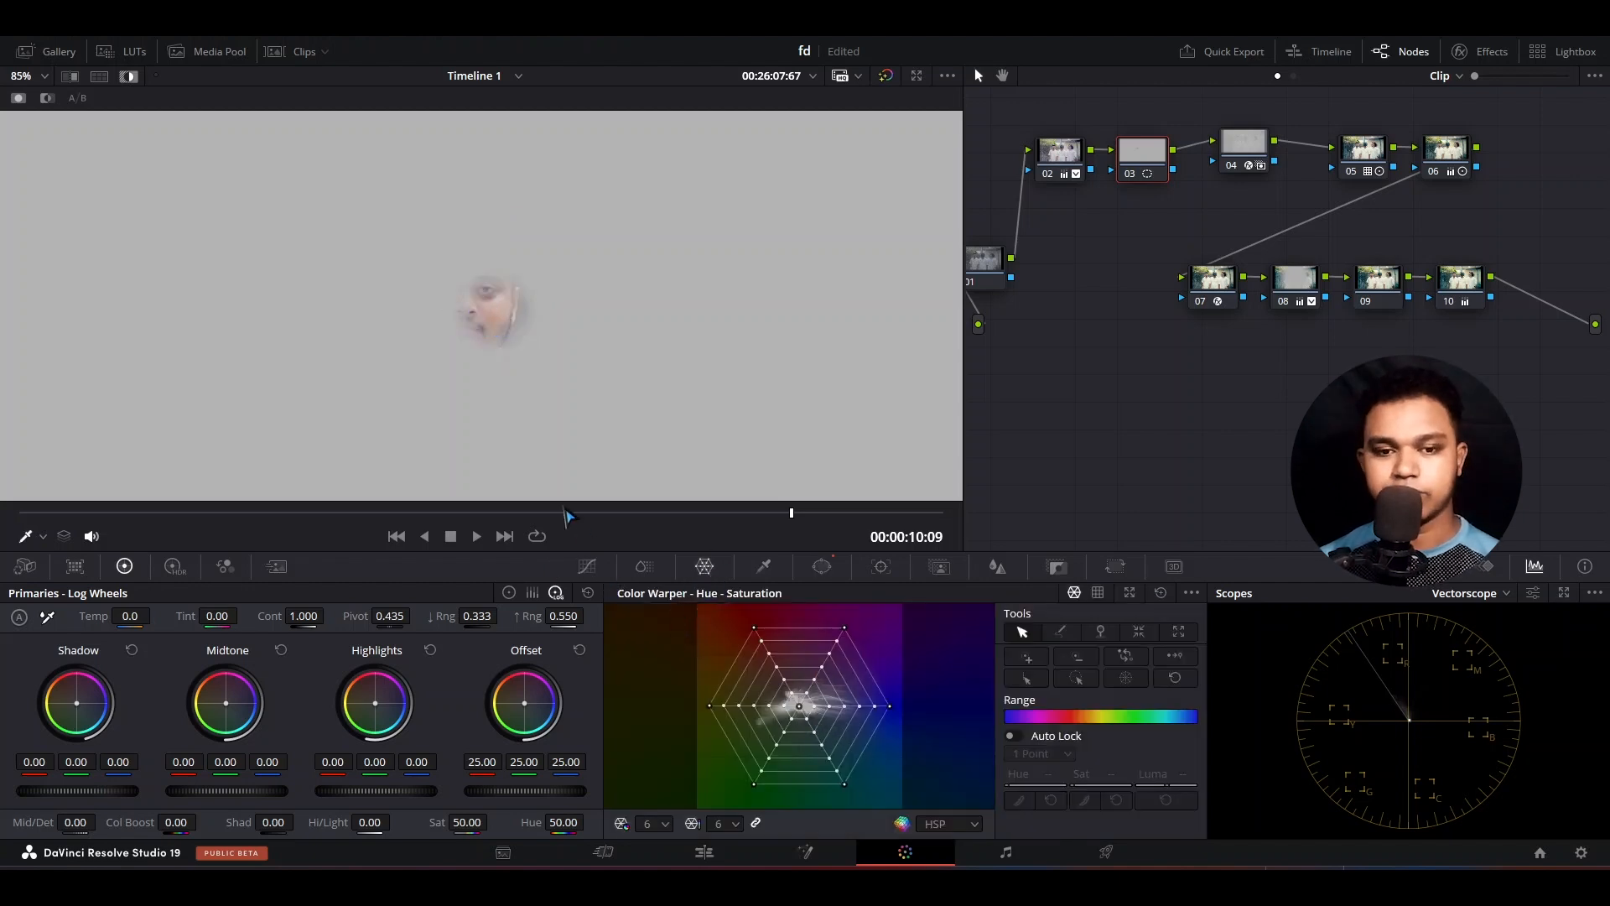
left_click(505, 307)
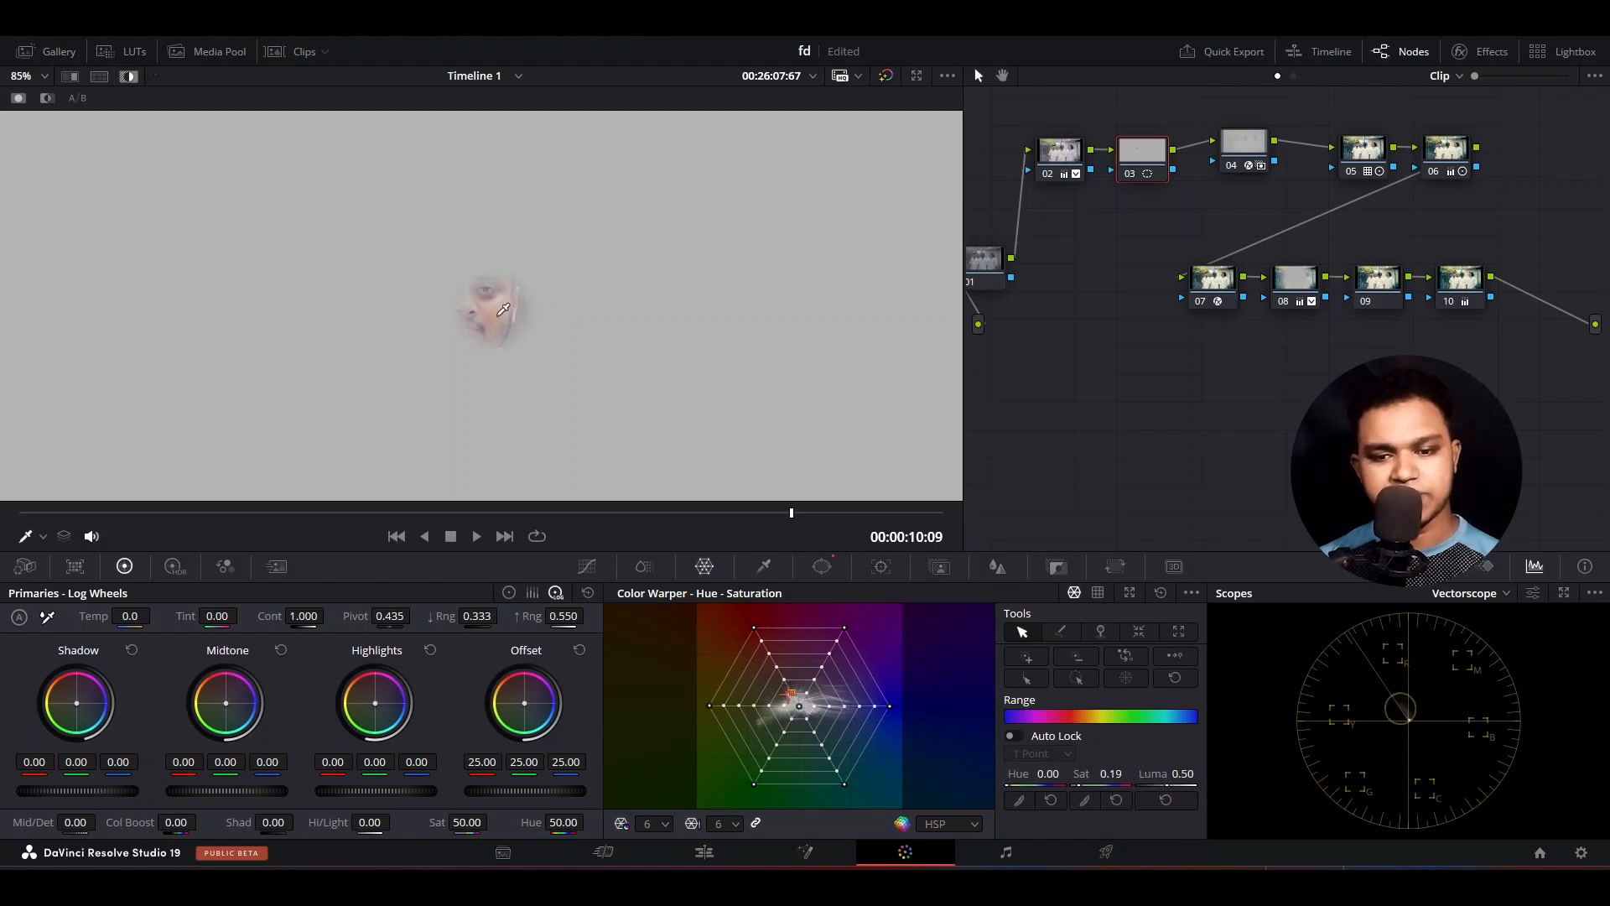
left_click_drag(500, 309, 506, 307)
left_click(822, 566)
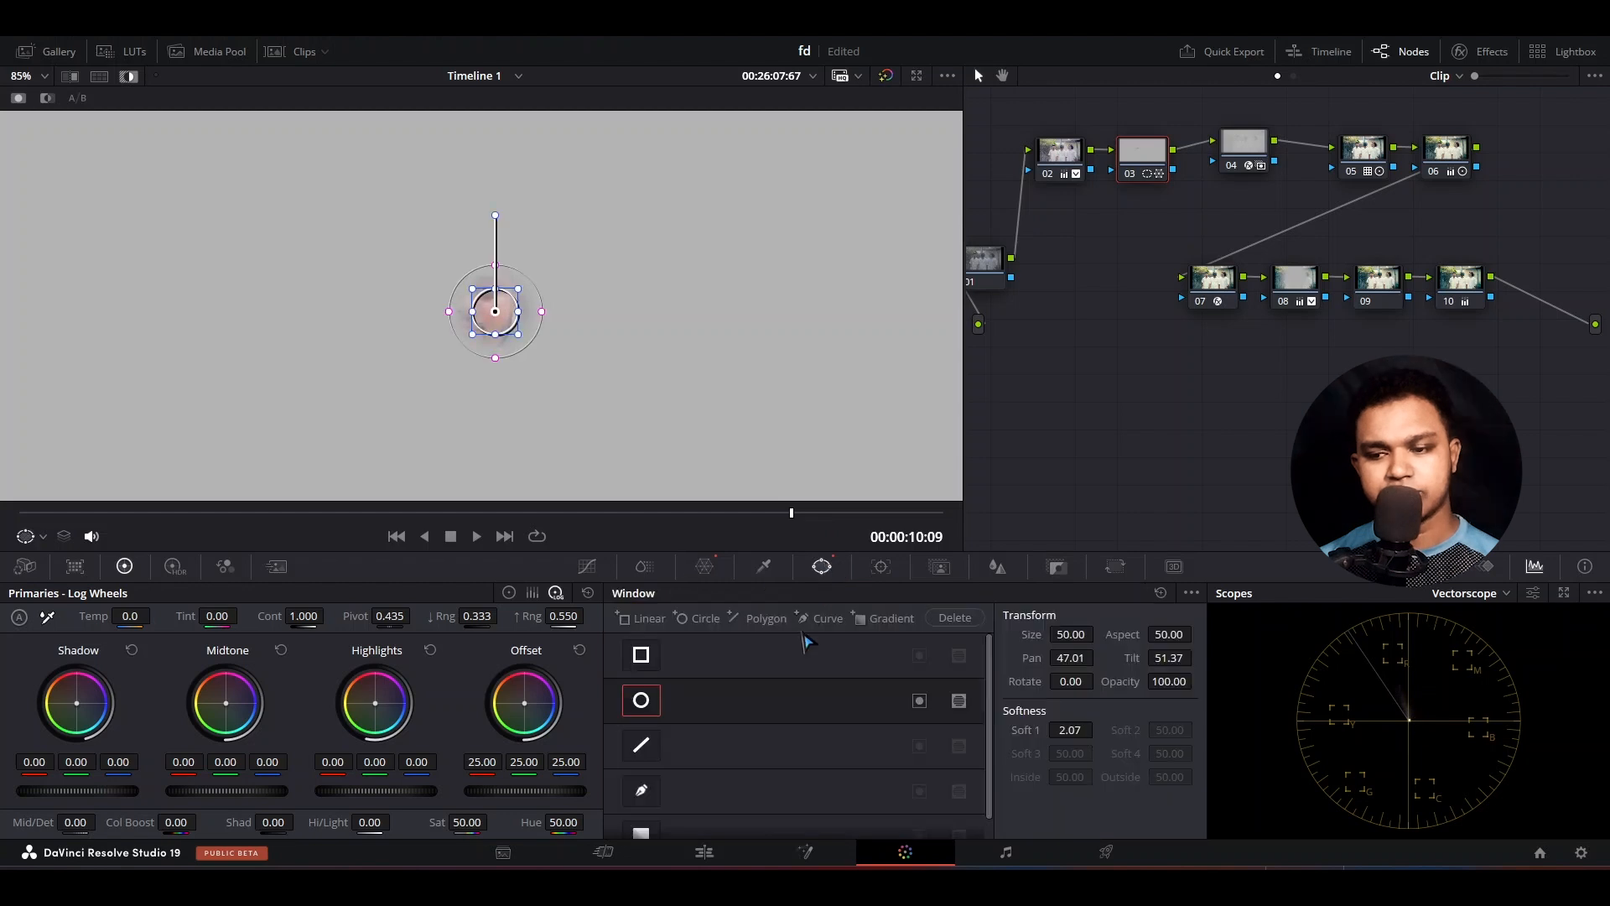
left_click(650, 705)
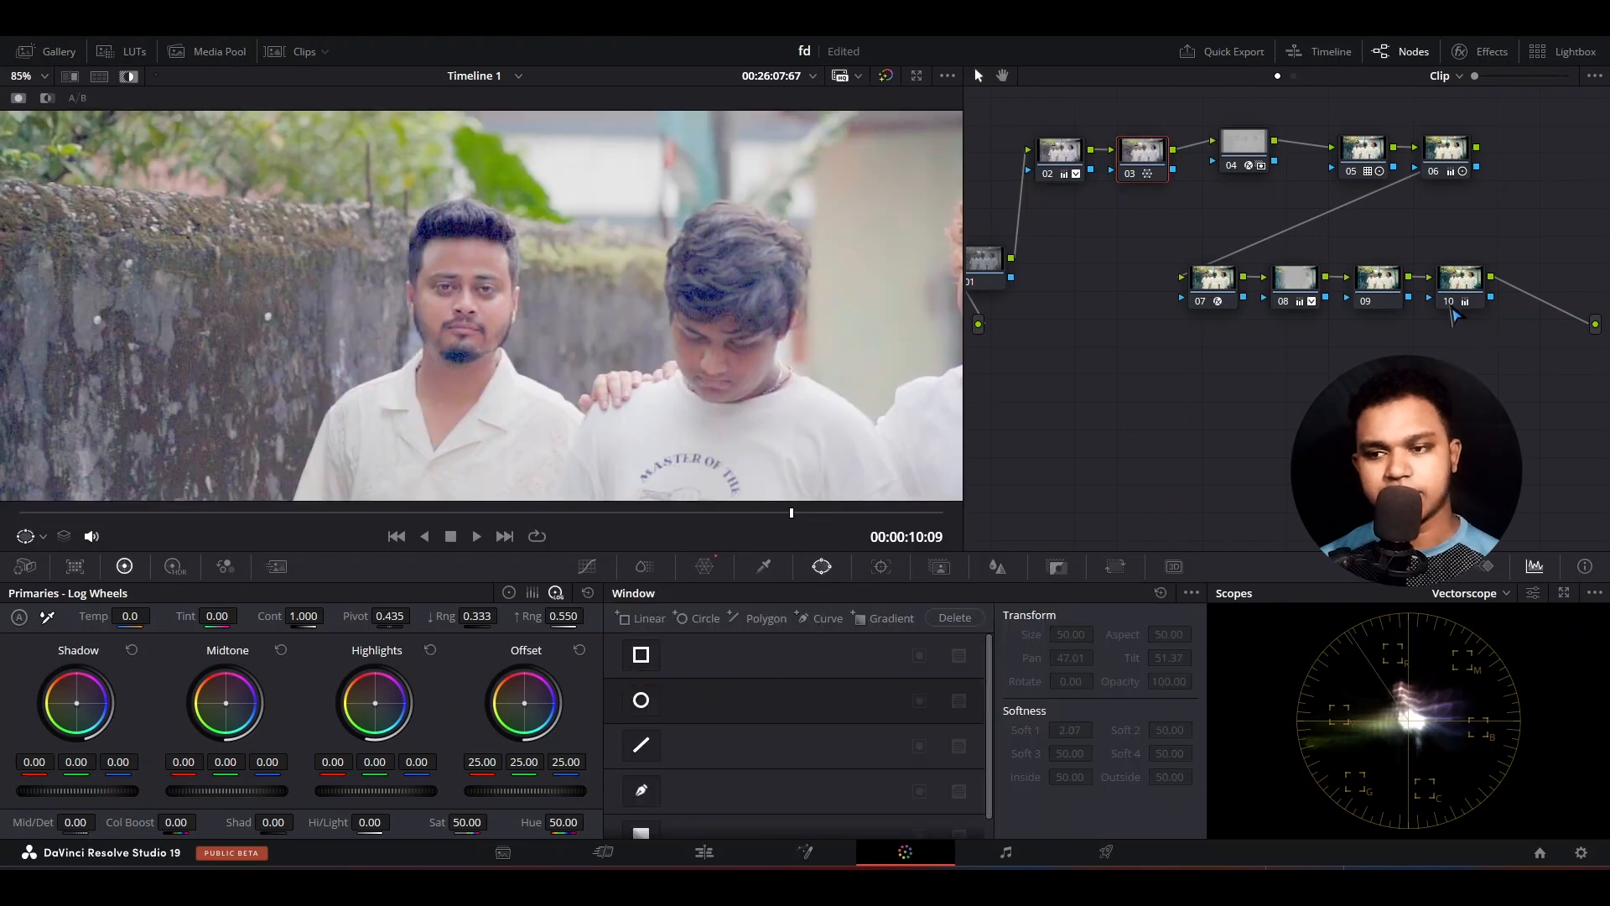
Compare the image with nodes 10 and 03 disabled and enabled, leaving both enabled and node 10 selected
left_click(1452, 307)
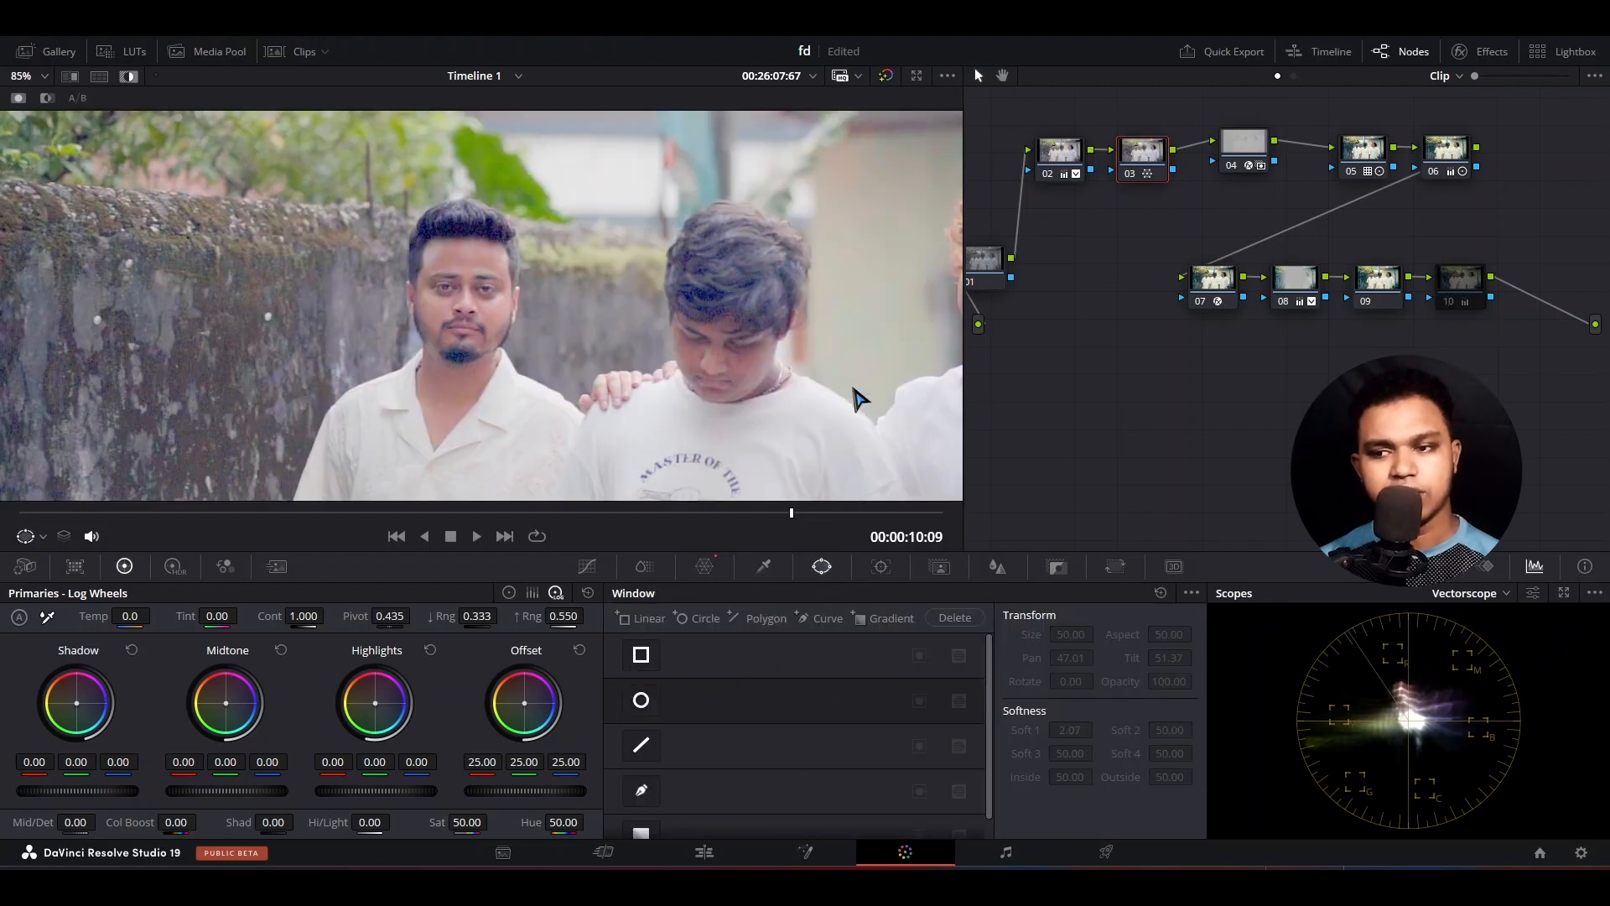
key("ctrl+d")
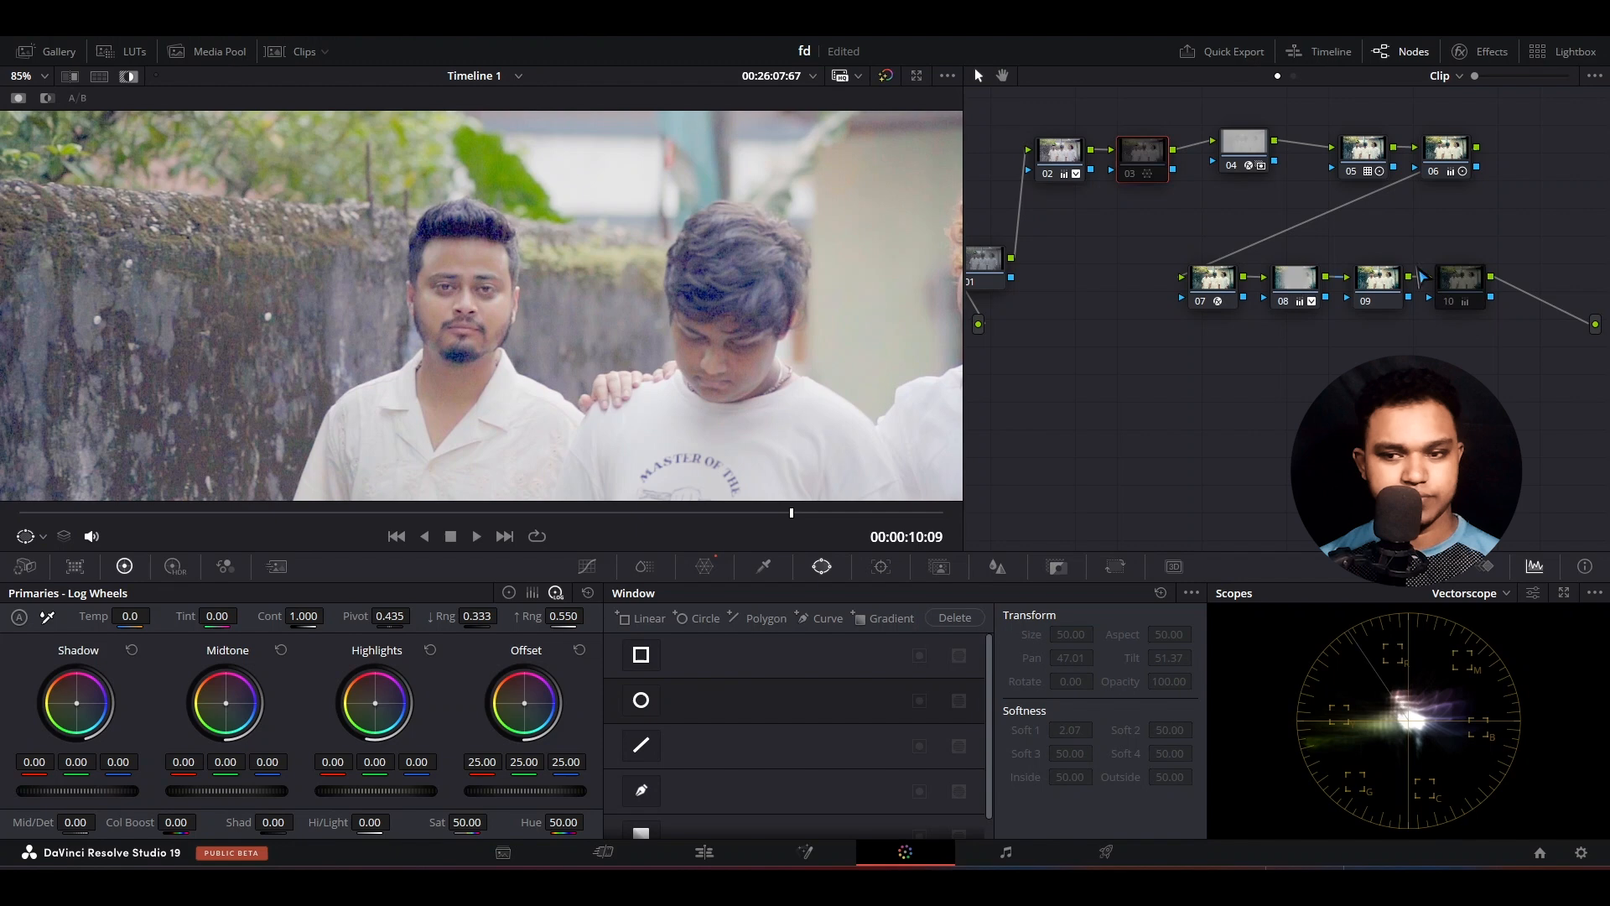
left_click(1476, 287)
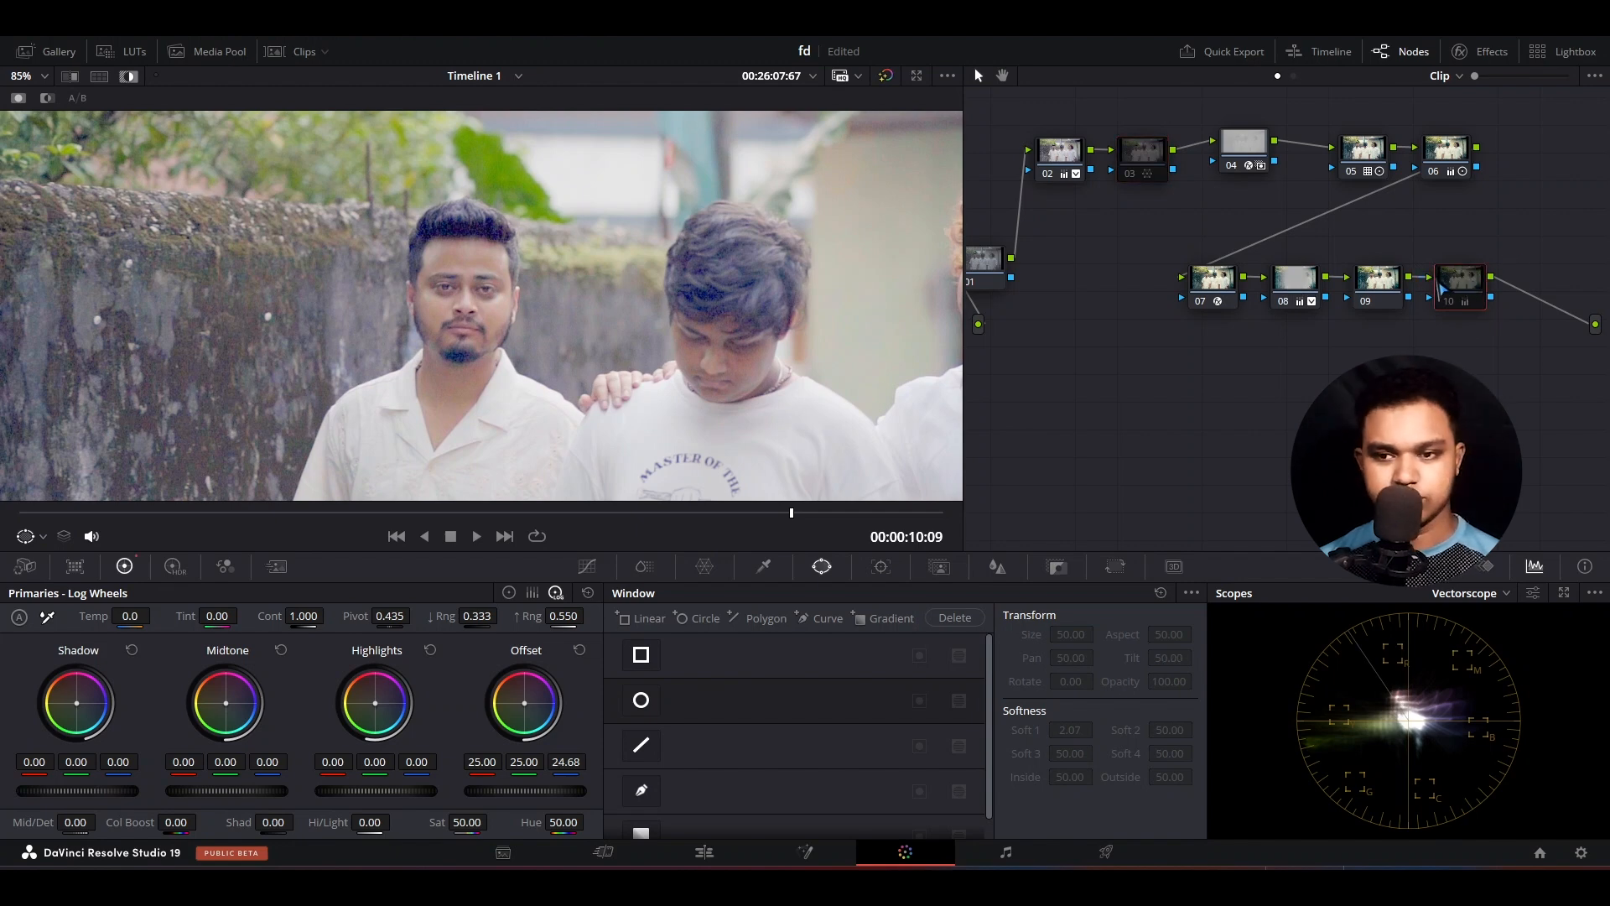
key("ctrl+d")
left_click(1162, 174)
key("ctrl+d")
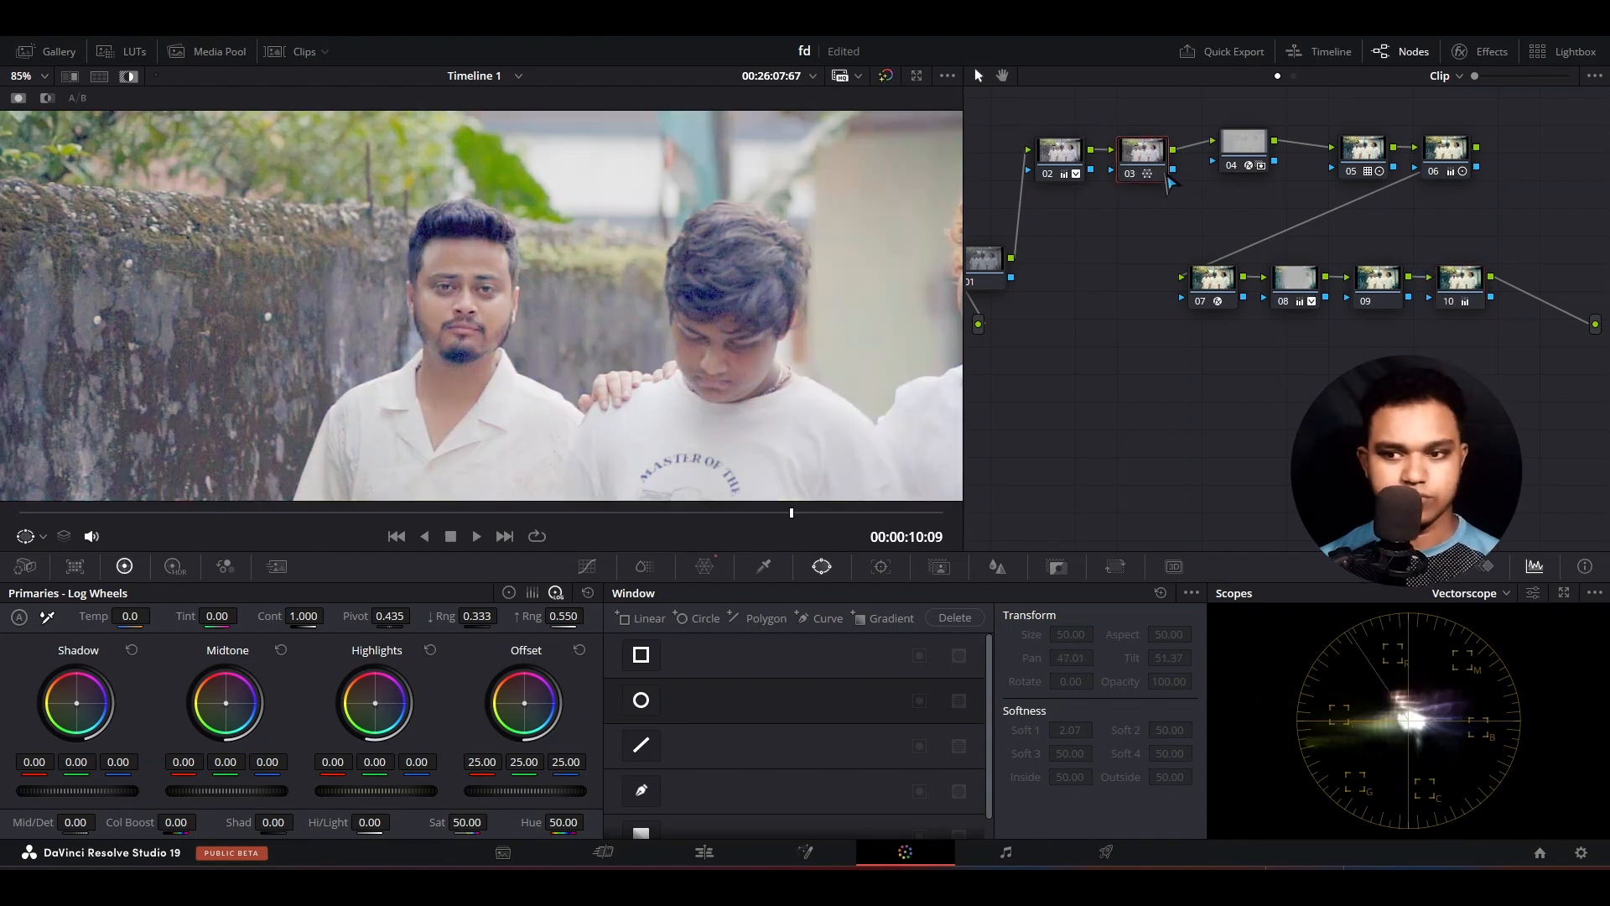
left_click(1473, 289)
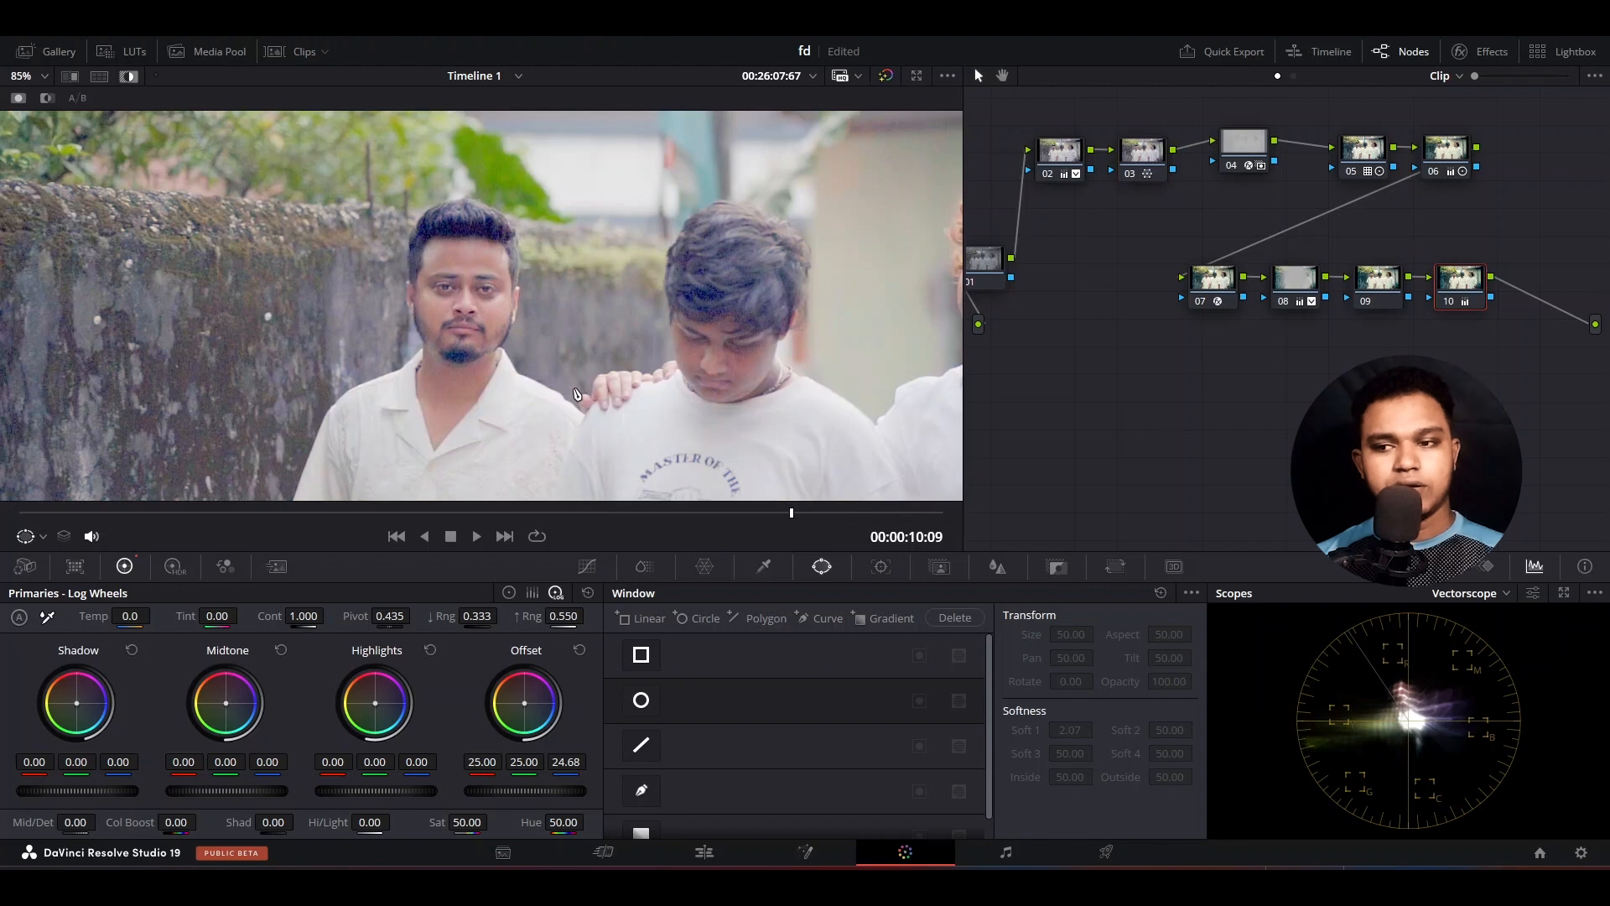
Check the graded image on the whole frame at about 10, 7 and 4 seconds into the clip
scroll(577, 395, "down", 6)
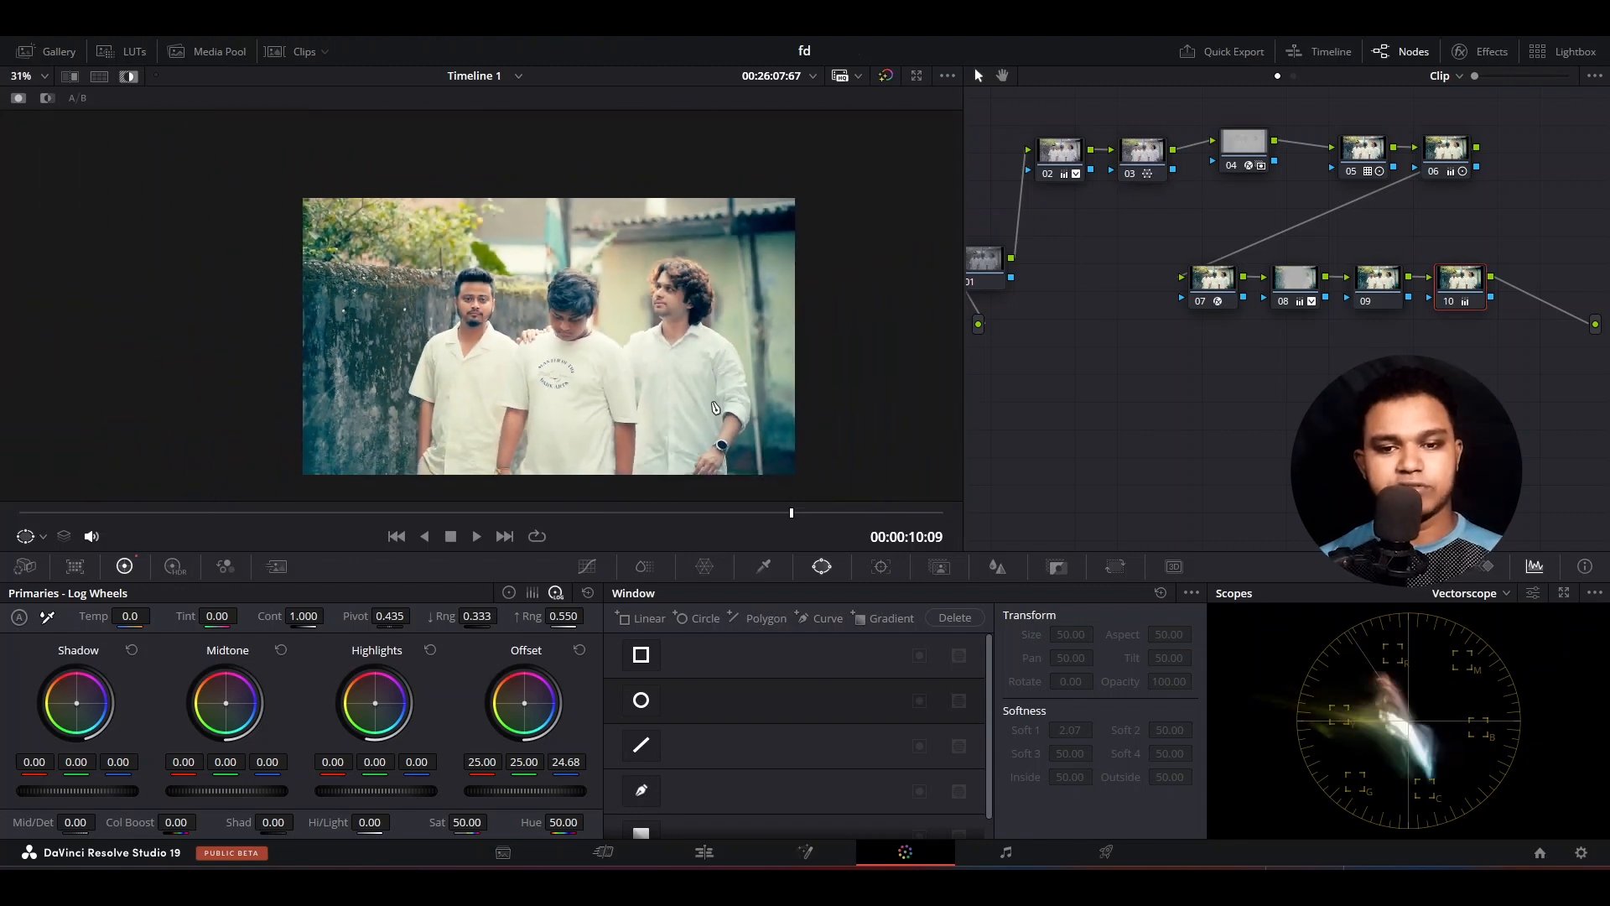
scroll(557, 377, "up", 3)
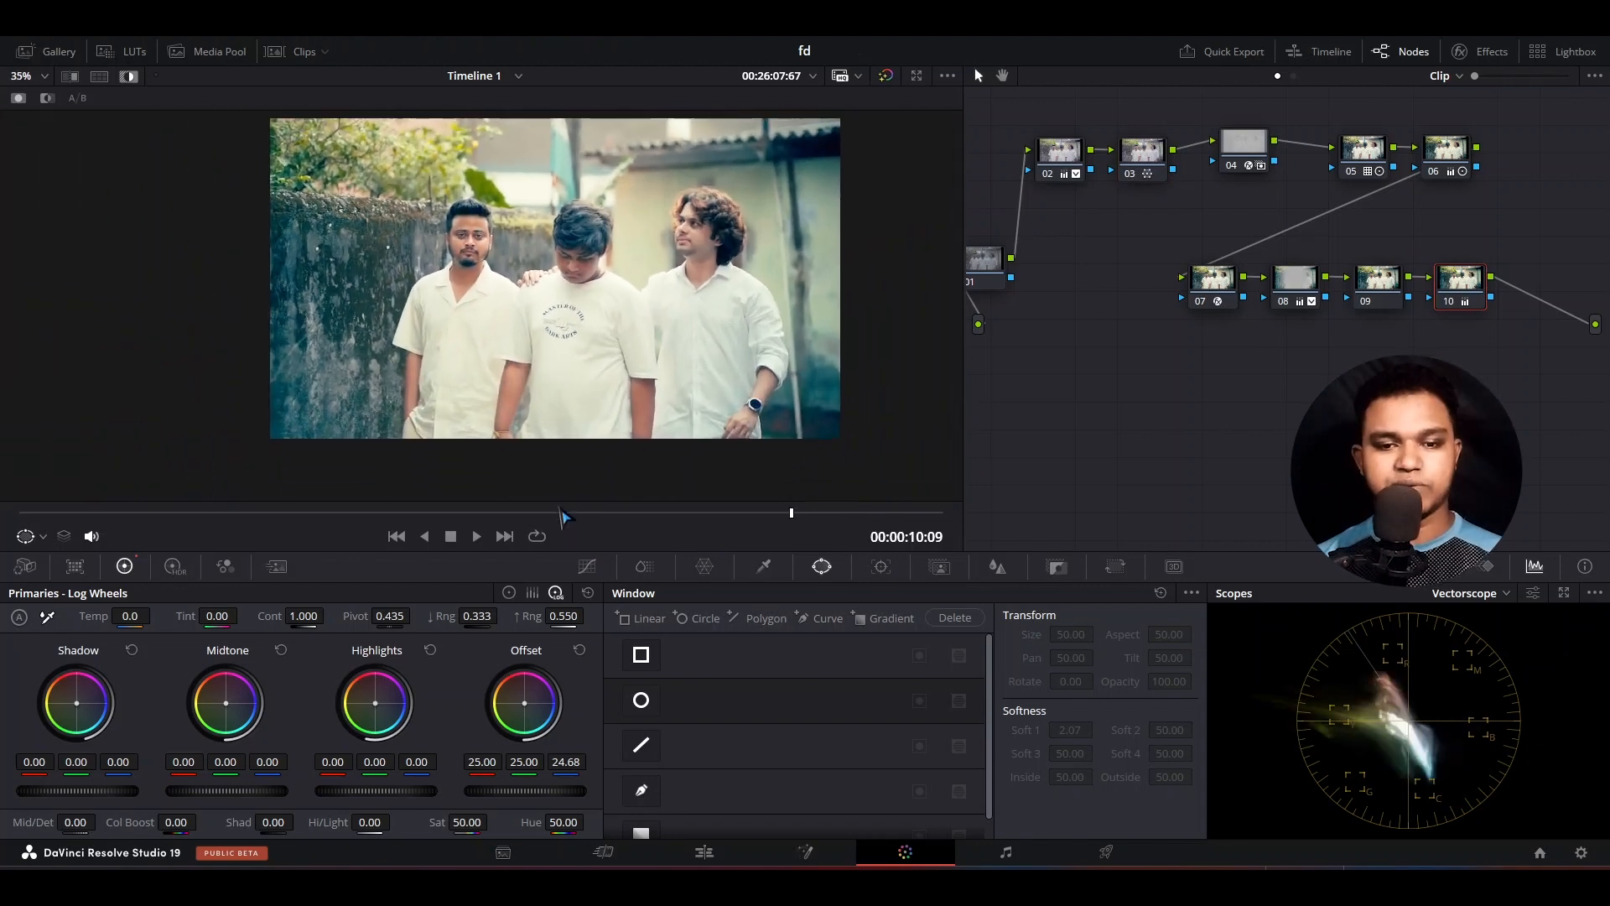
left_click(559, 513)
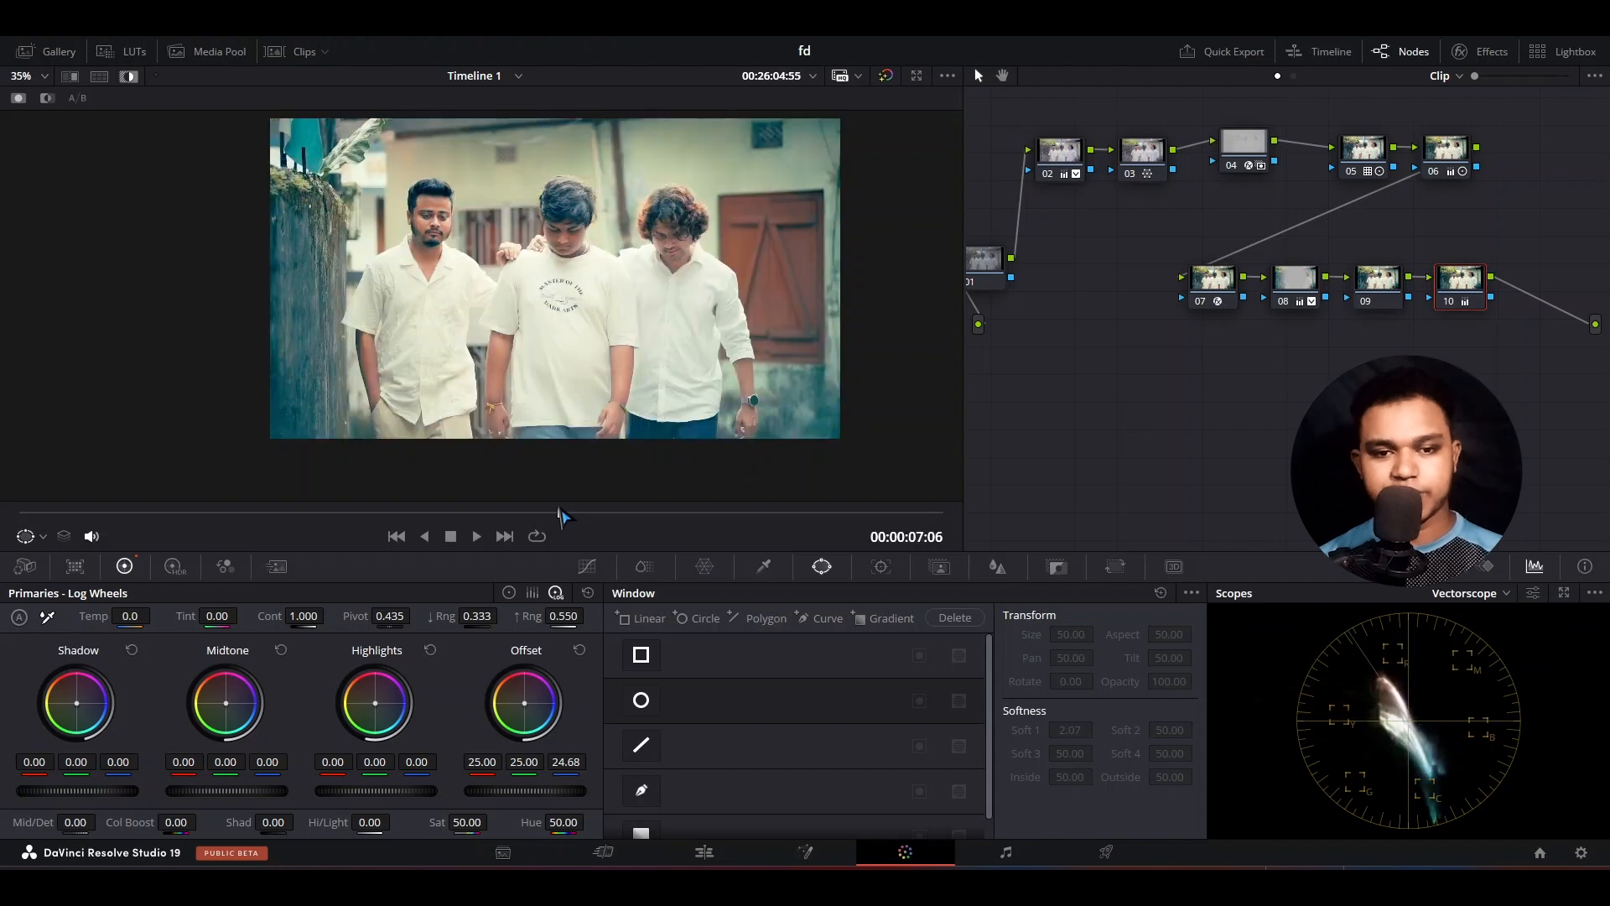
left_click(343, 514)
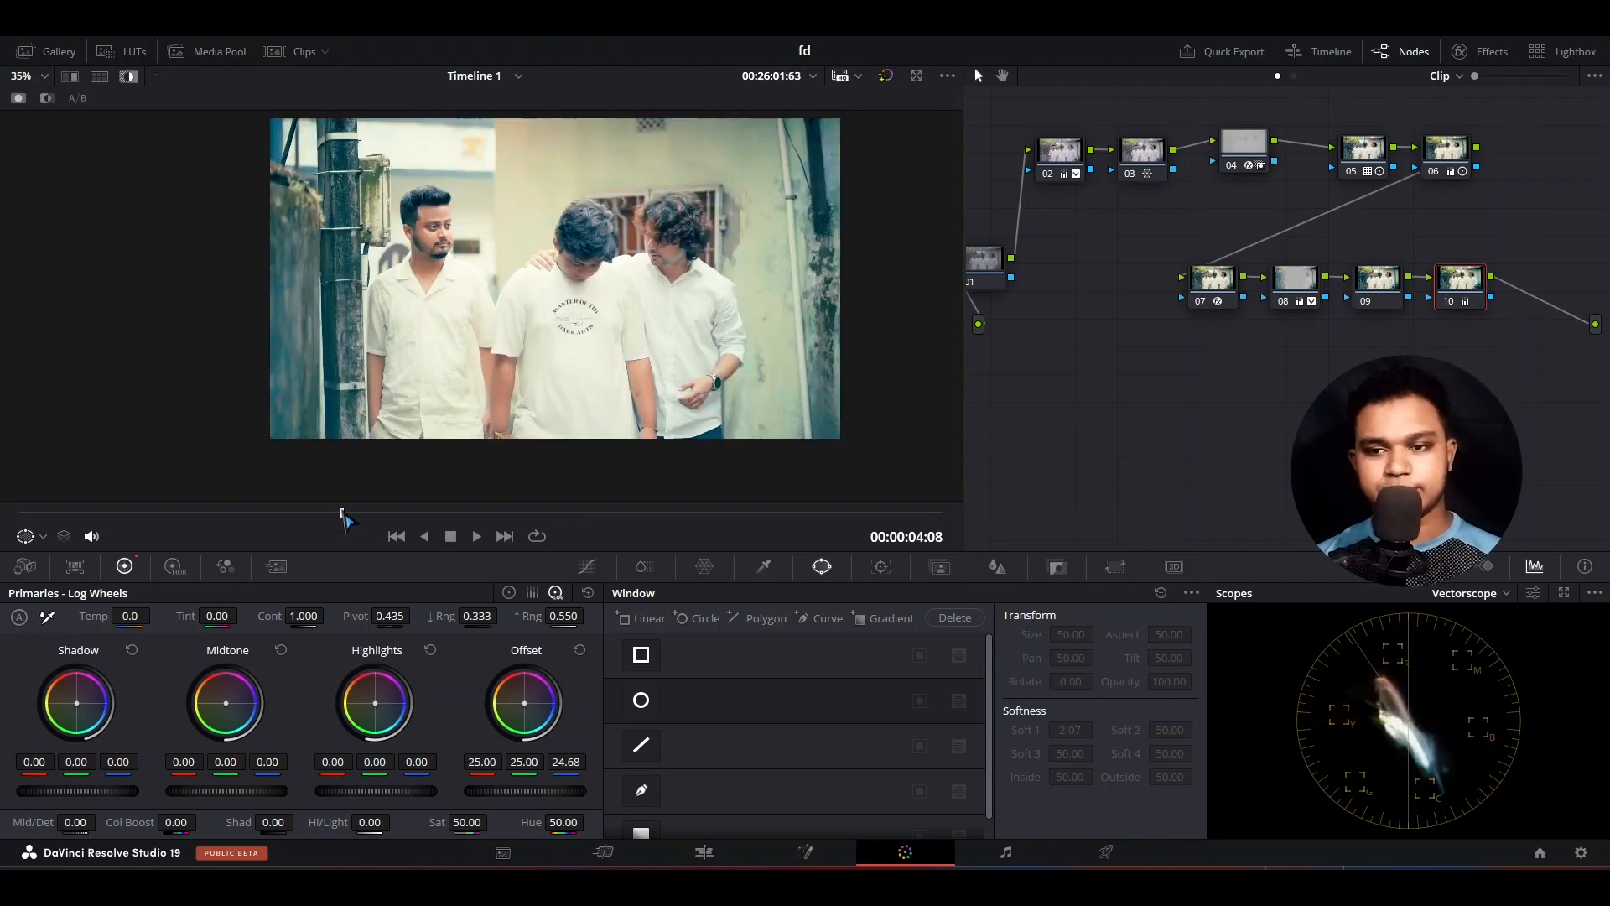
Lower the saturation of node 03 to 47.20
left_click(1082, 159)
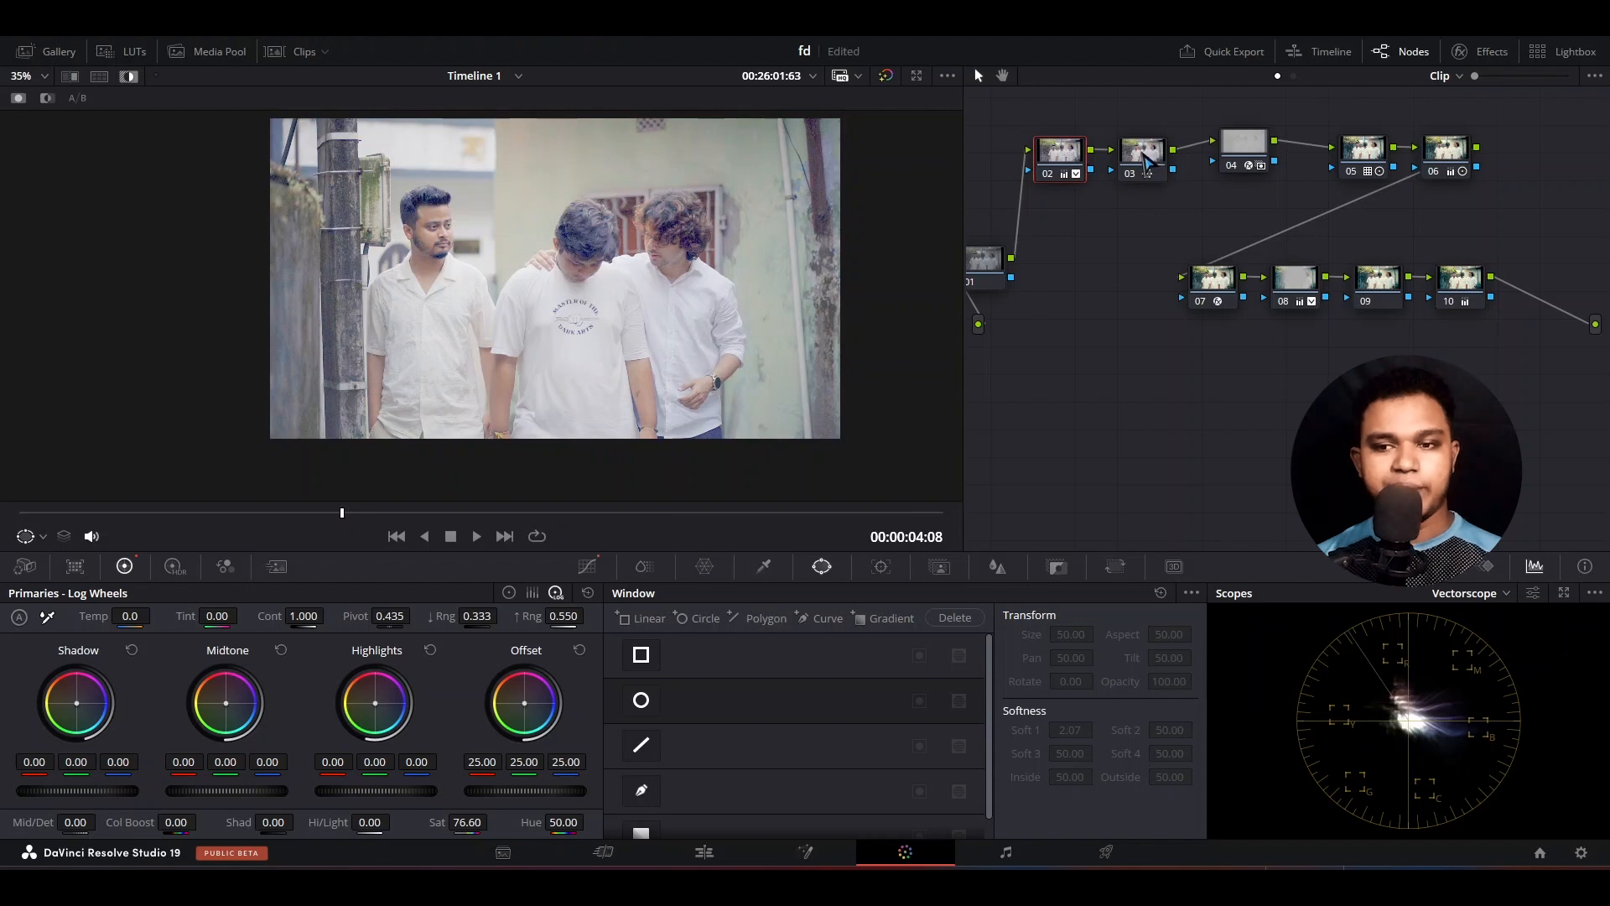
left_click(1148, 159)
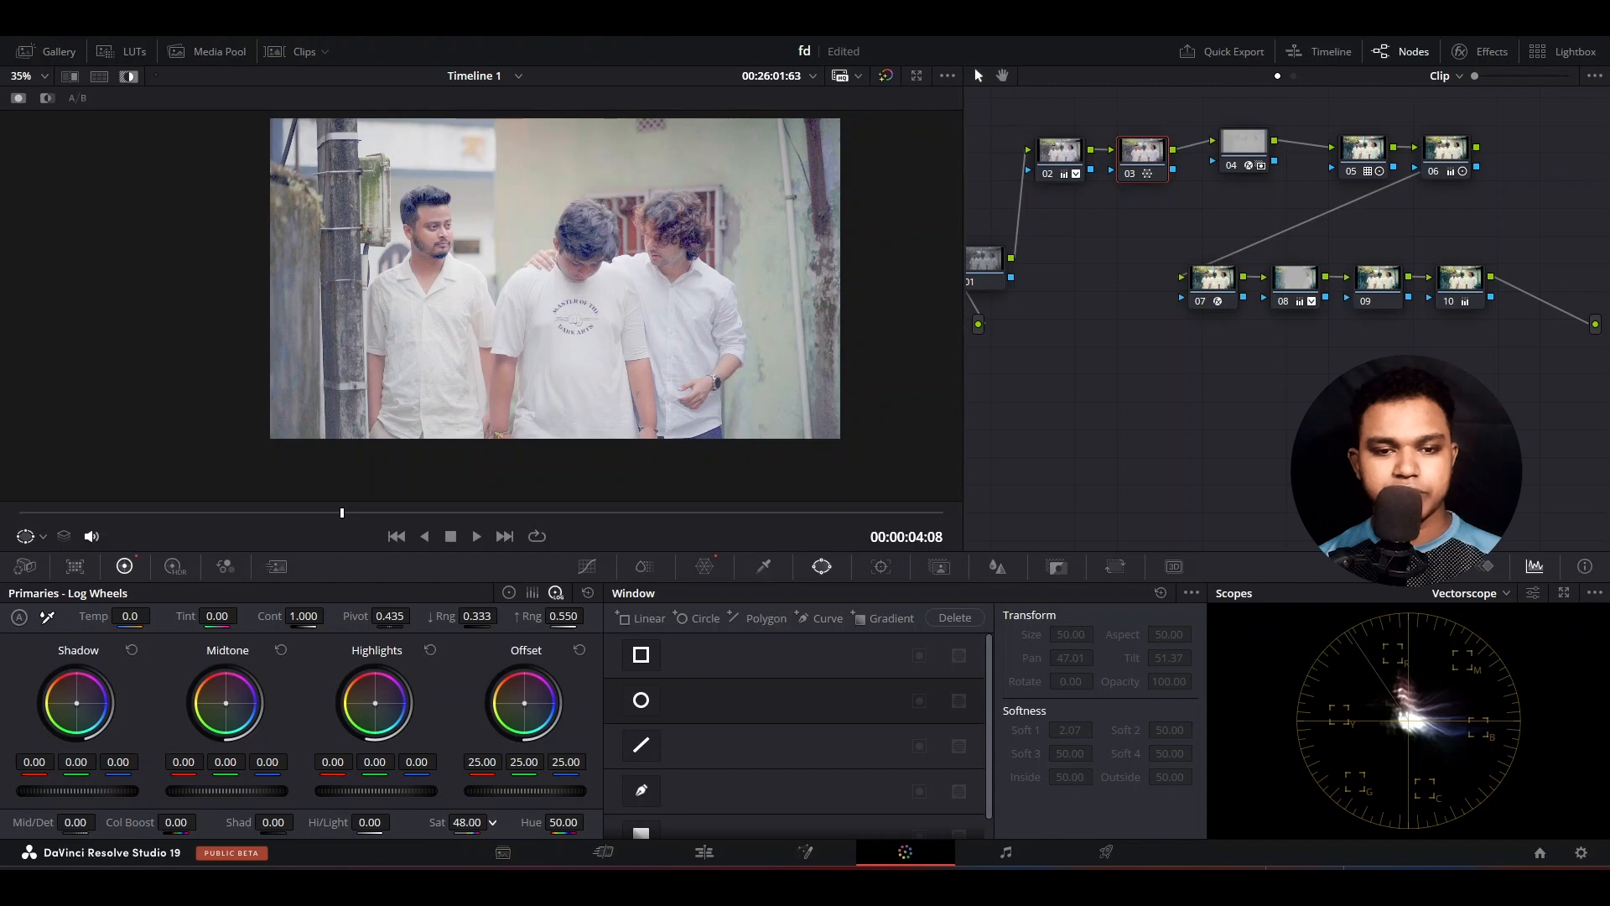
left_click_drag(492, 822, 480, 822)
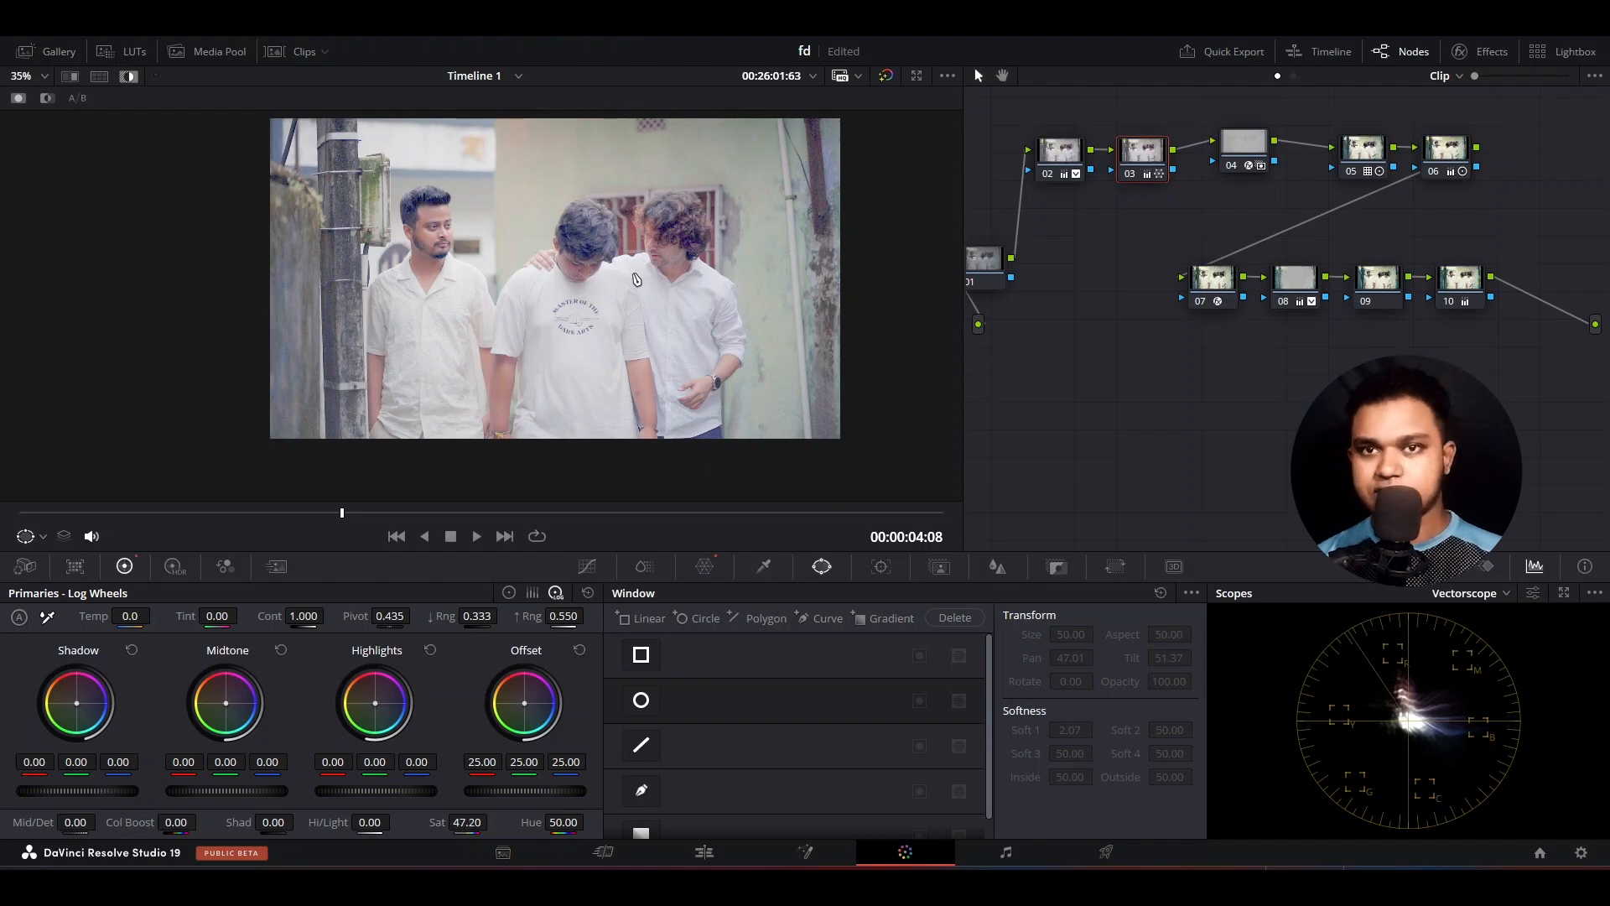
Select node 10, toggle the grade bypass to compare, and check frames at about 8 and 10 seconds
left_click(1476, 287)
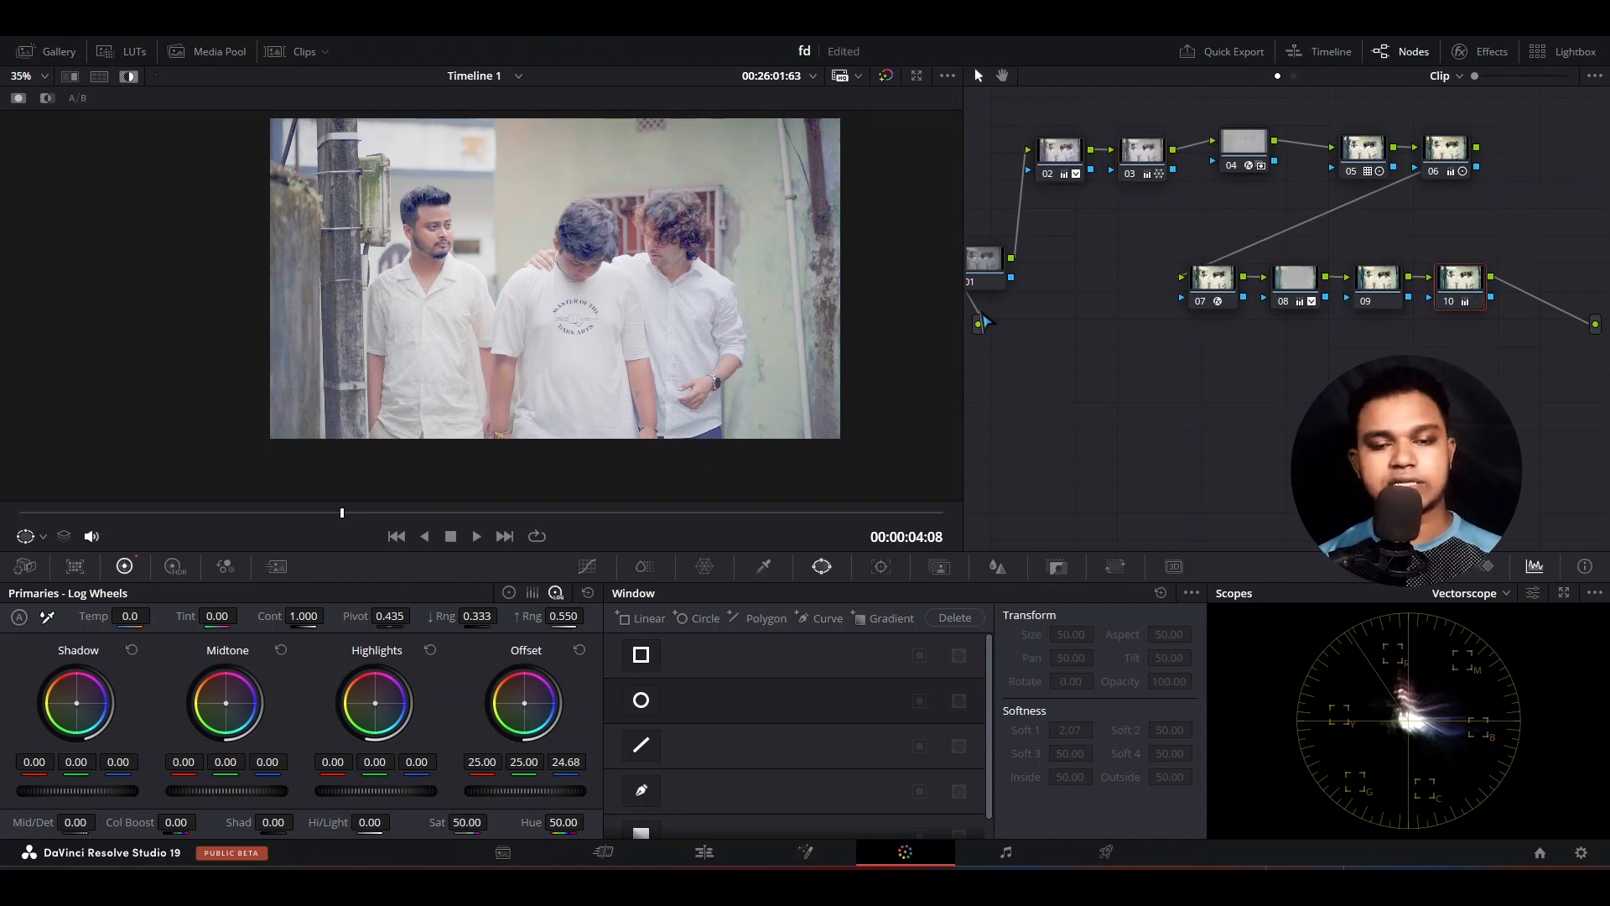
key("shift+d")
scroll(678, 282, "down", 2)
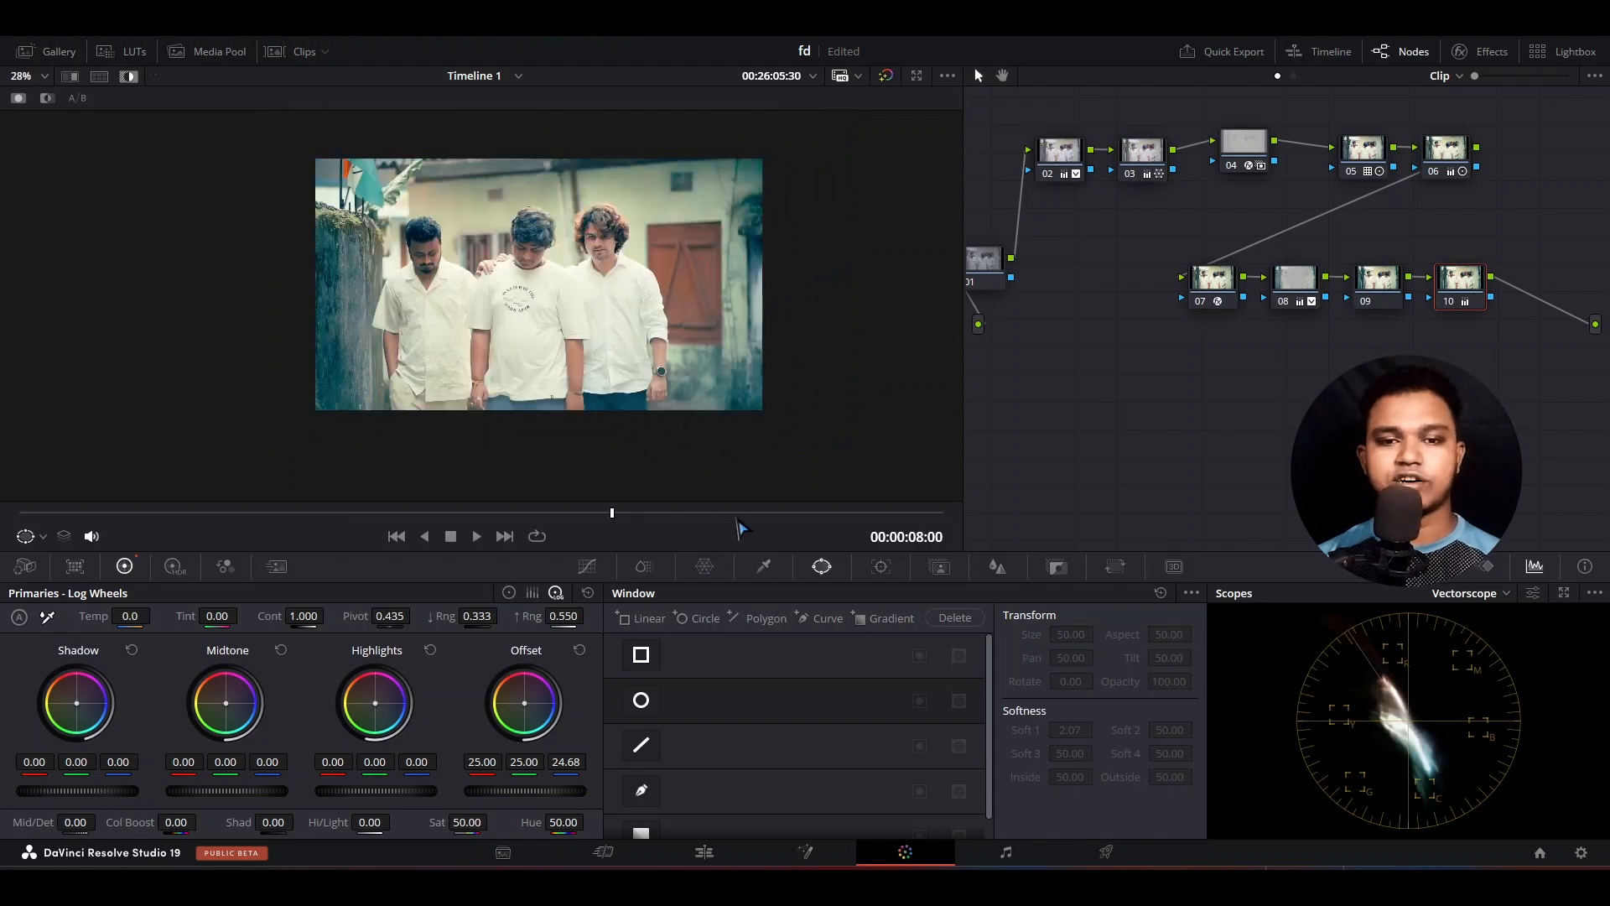
left_click(830, 521)
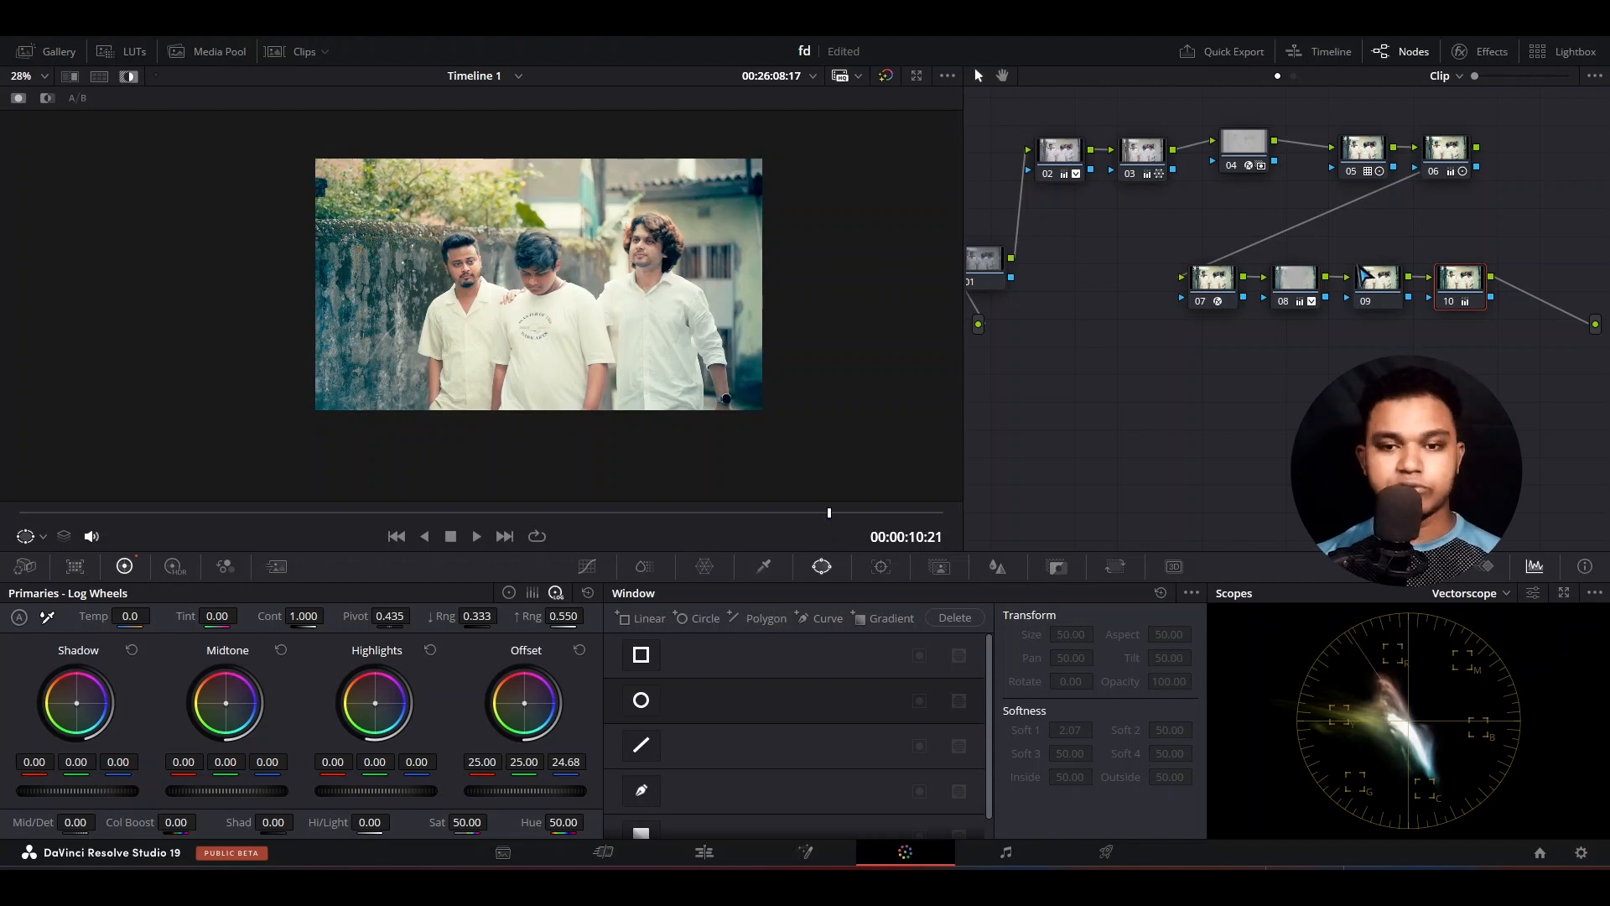
Add serial node 11 after node 10 with a gradient window angled from the frame's upper-left corner, rotation about -31.7 and softness 9.40
key("alt+s")
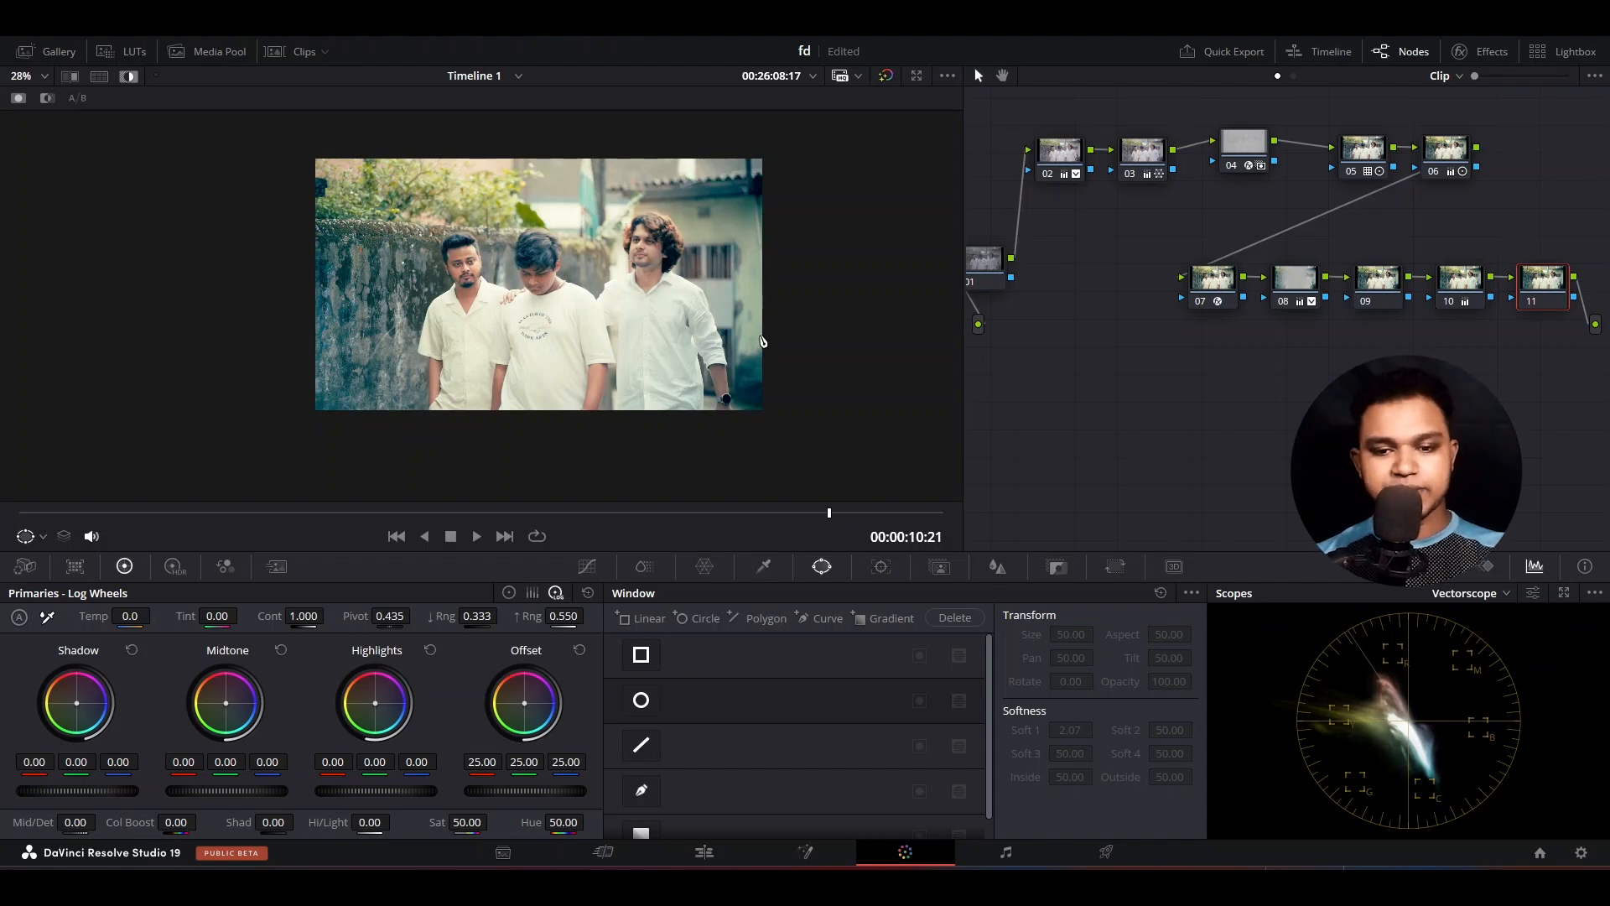
scroll(653, 826, "down", 1)
left_click(650, 820)
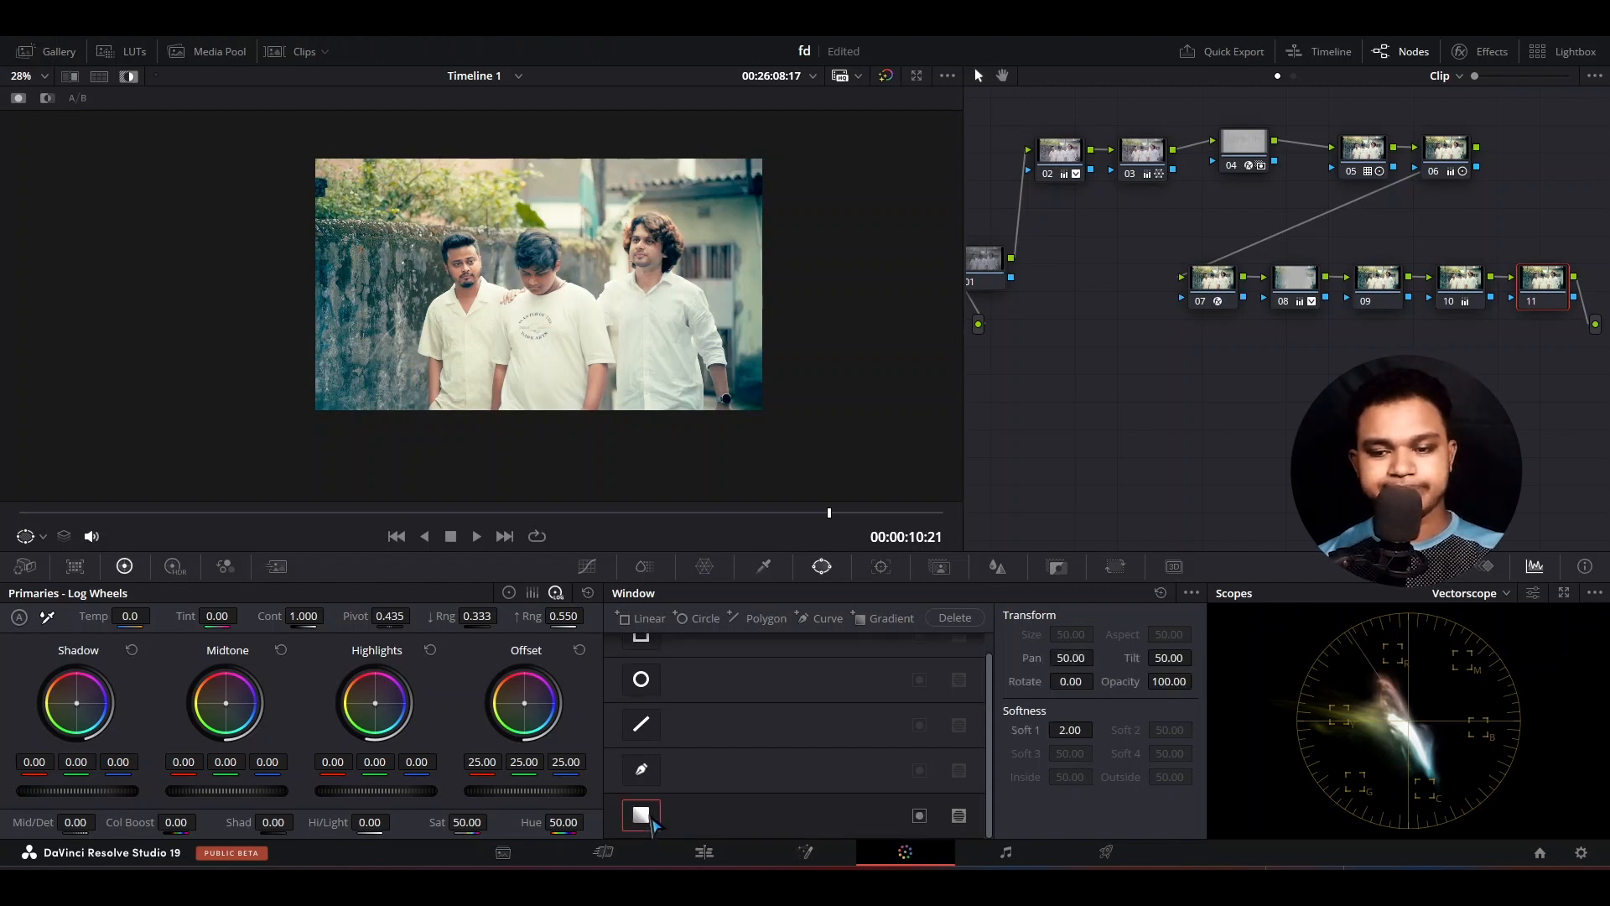
left_click_drag(539, 316, 369, 142)
left_click_drag(390, 206, 509, 340)
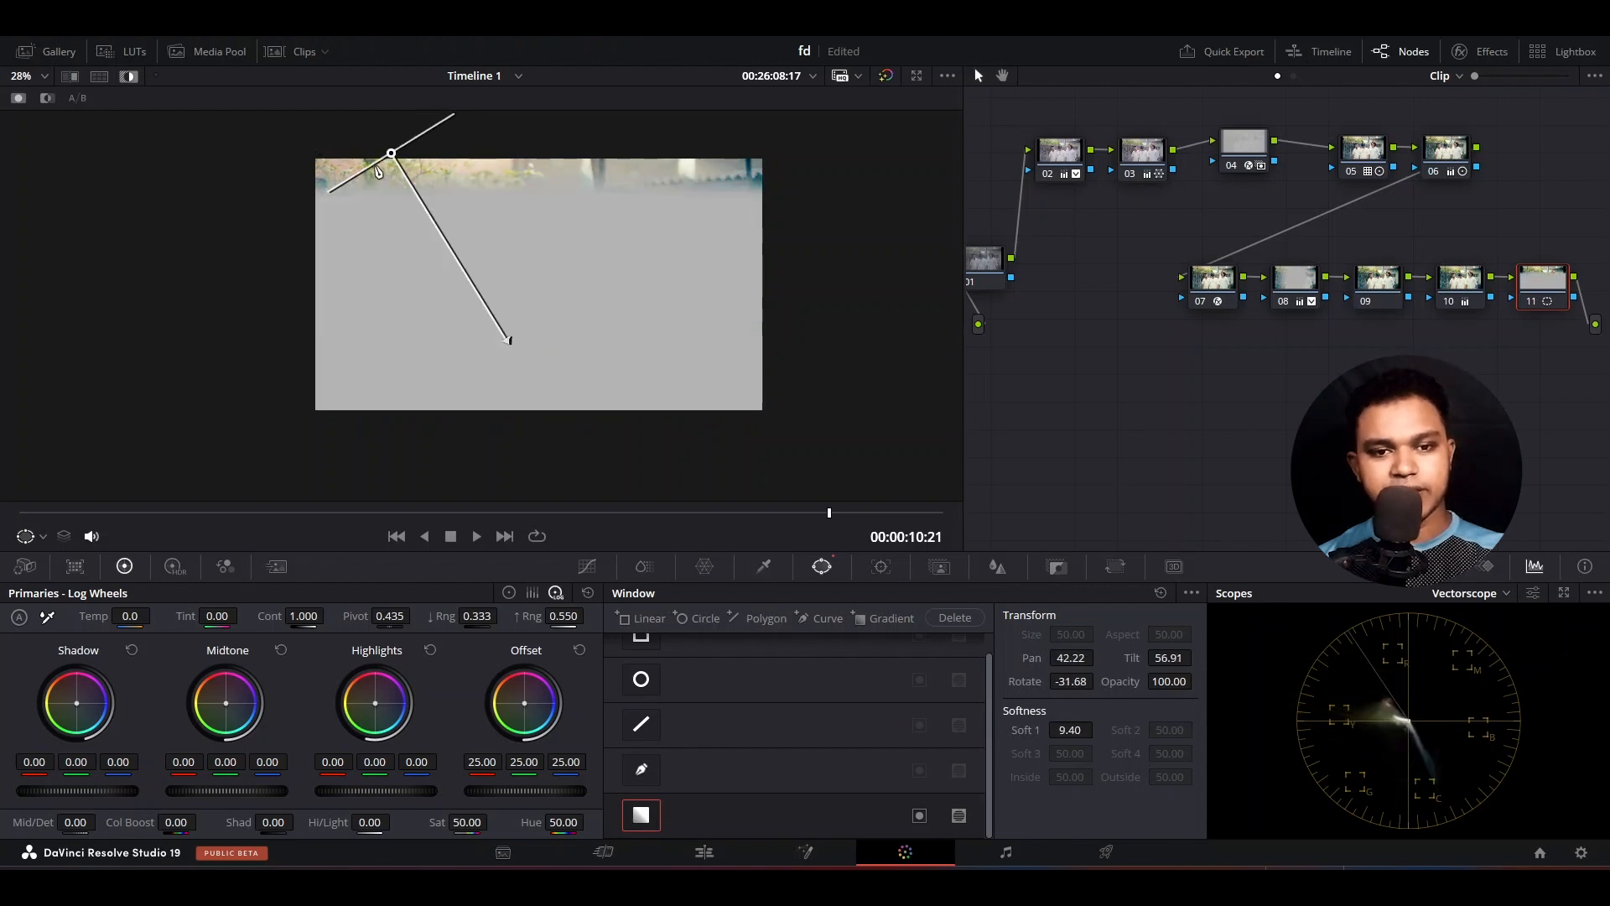
left_click_drag(378, 171, 370, 191)
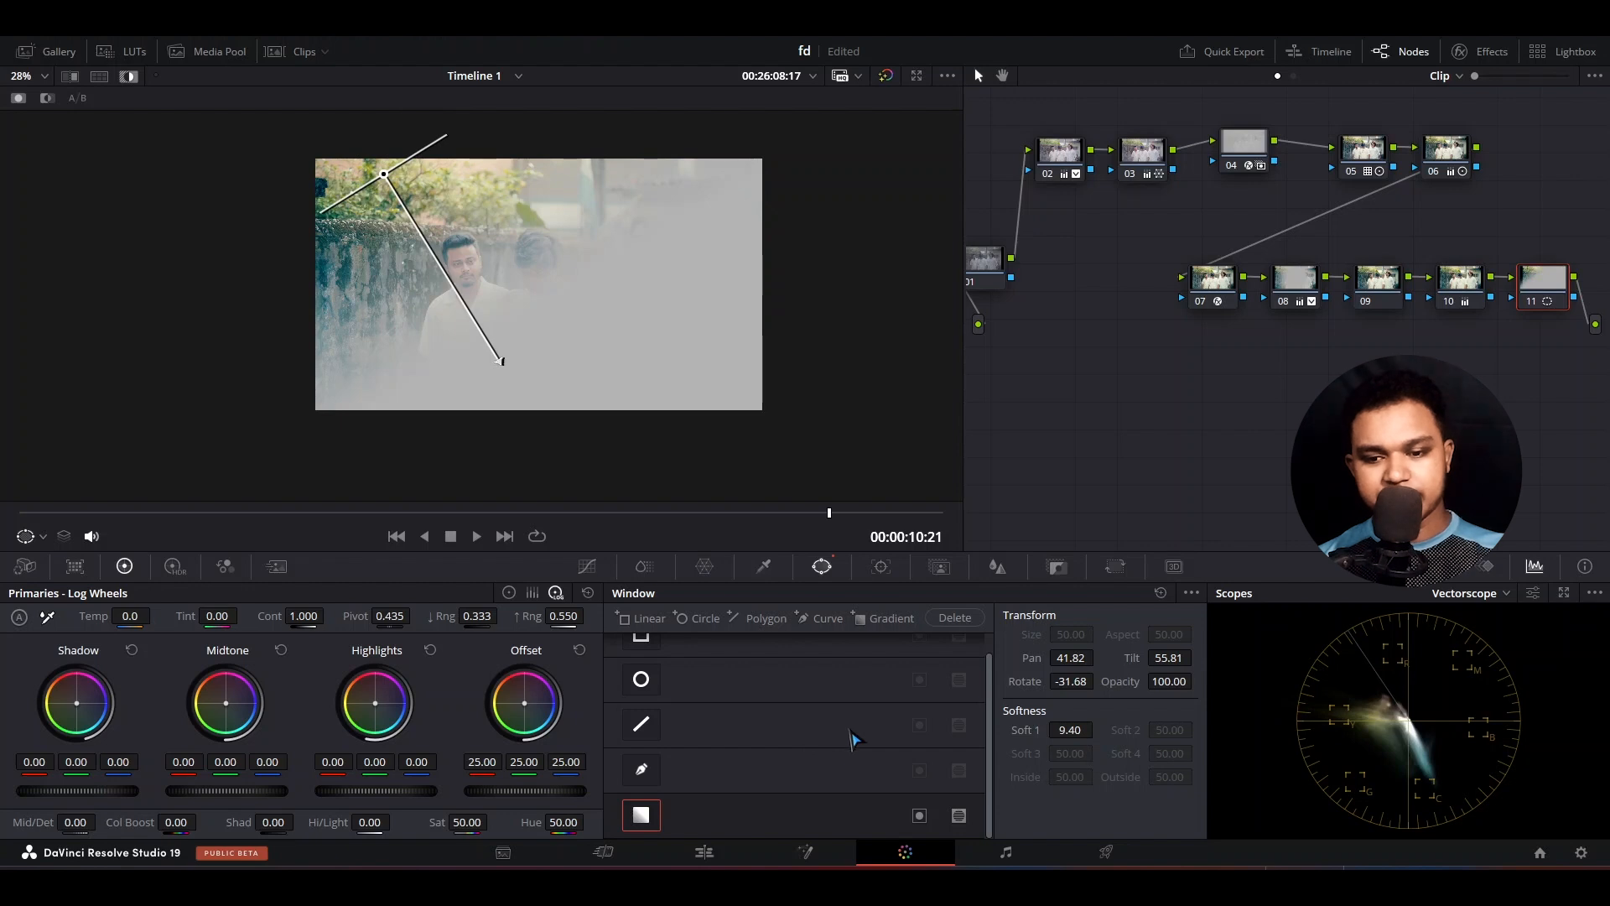
Push node 11's Offset toward orange at 36.79, 23.15, 8.21, leaving the gradient window non-inverted
left_click(919, 810)
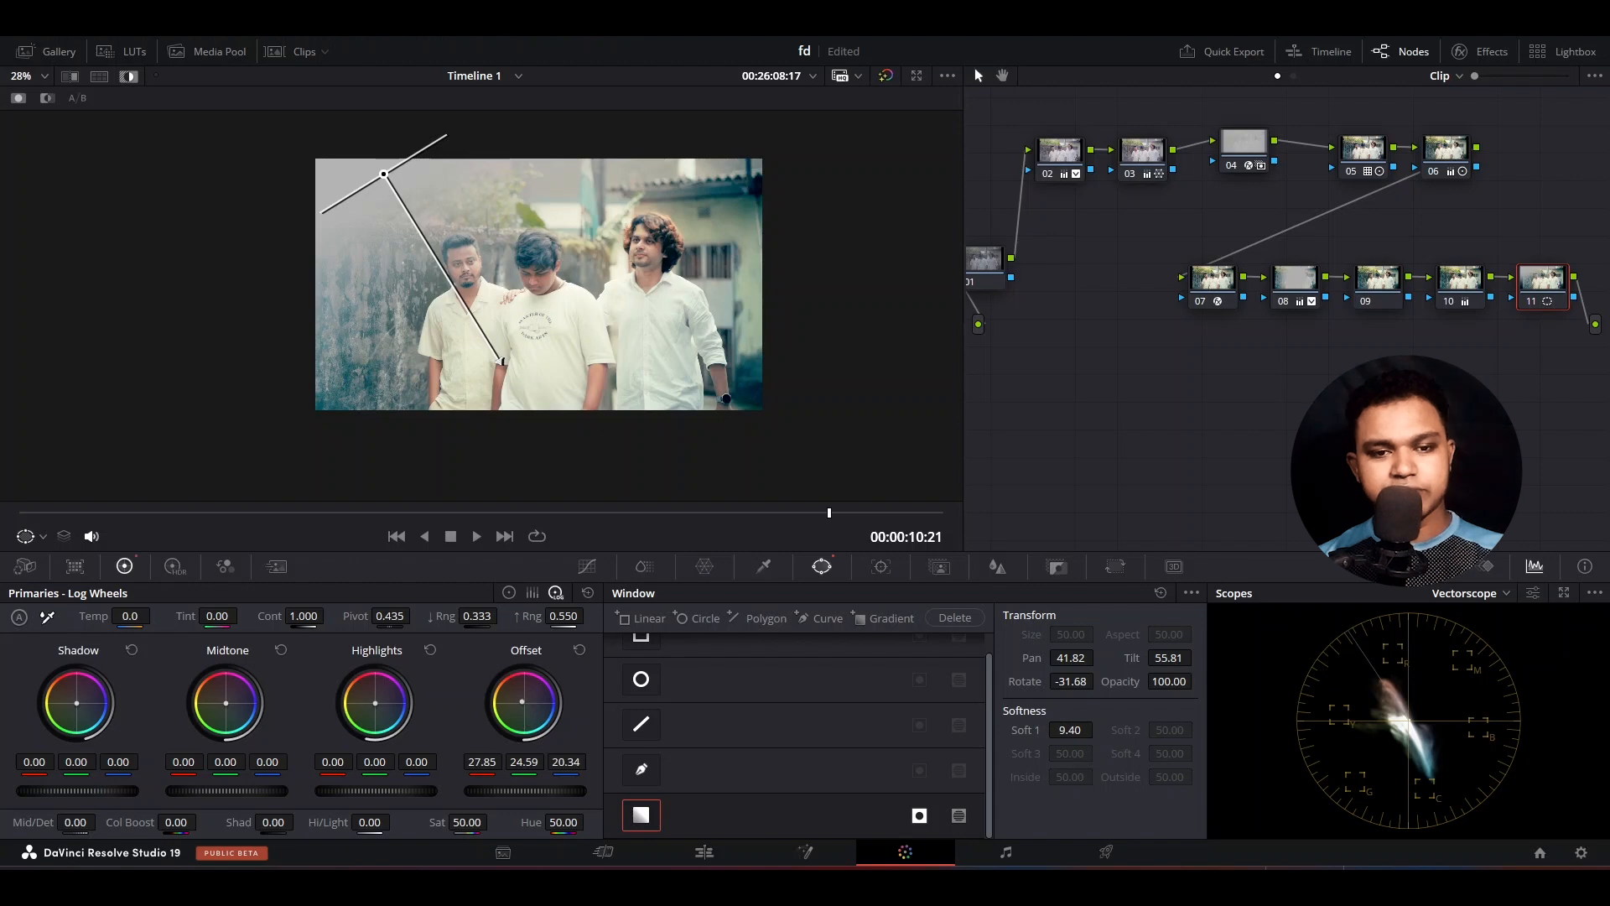
left_click_drag(521, 701, 516, 696)
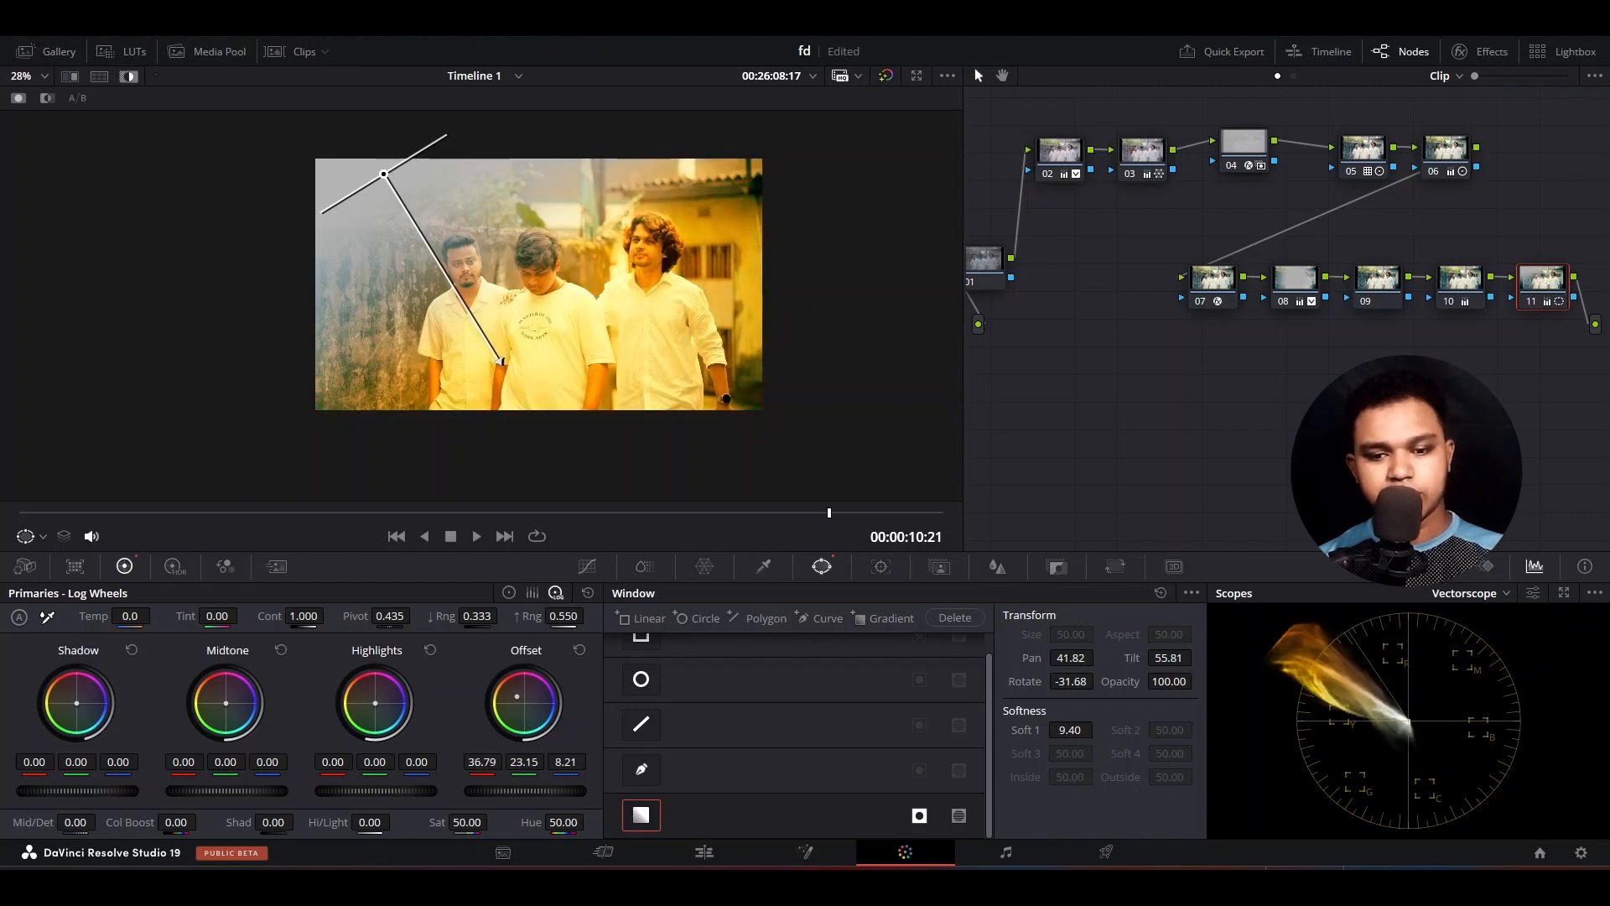
left_click(919, 816)
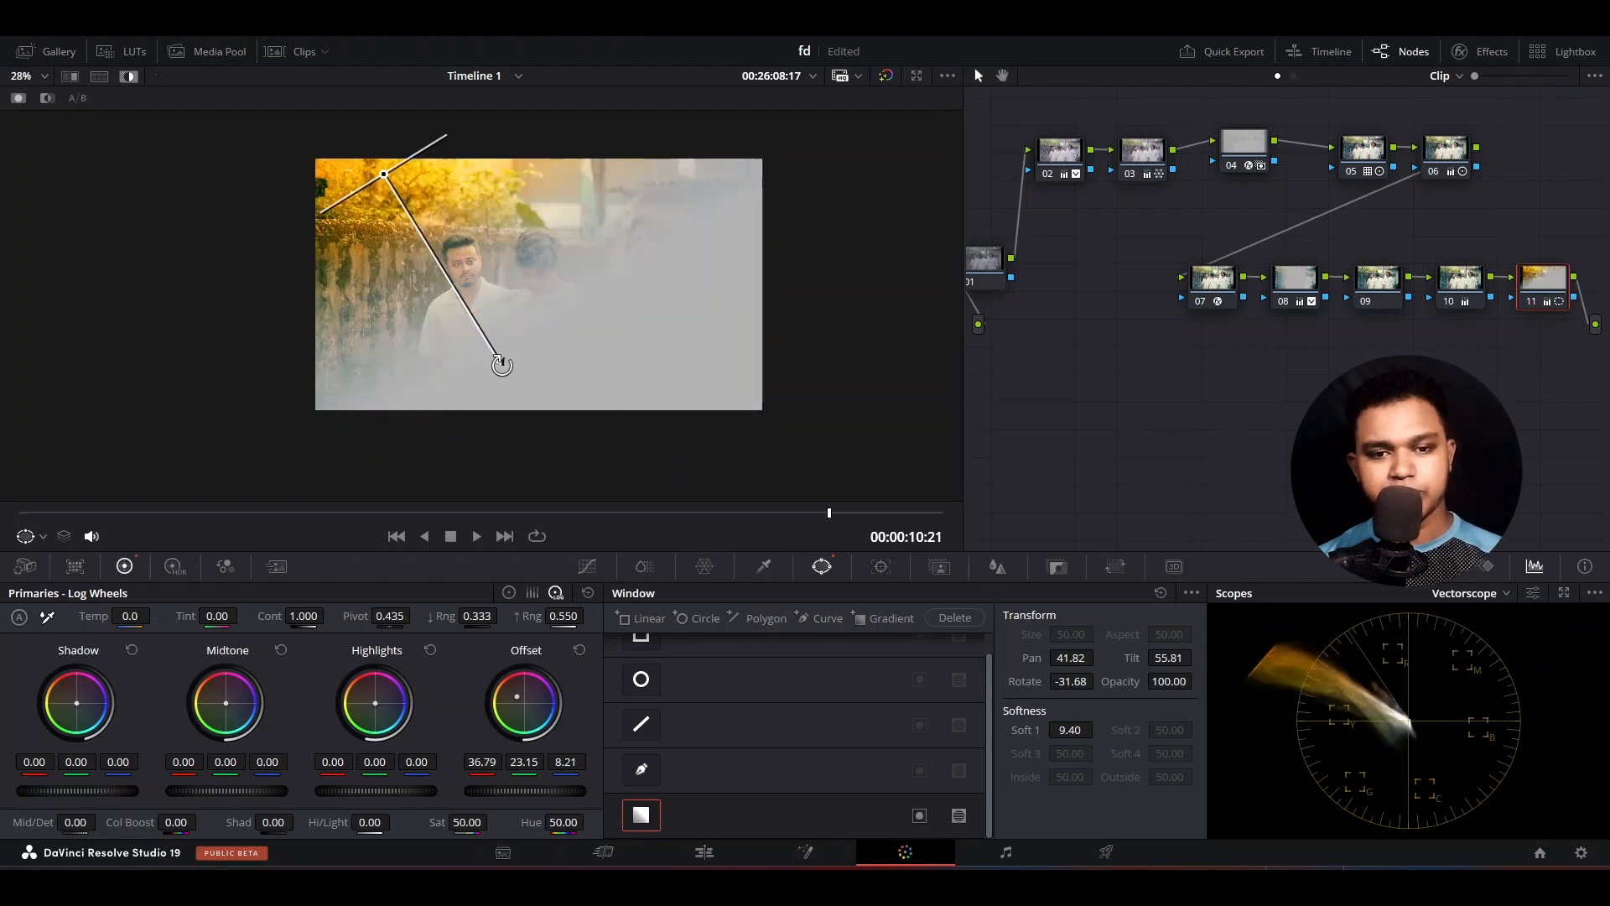
Adjust the gradient window to rotation about -20.9, softness 9.99 and tilt 56.86, and dismiss the chat notification
left_click_drag(502, 362, 467, 392)
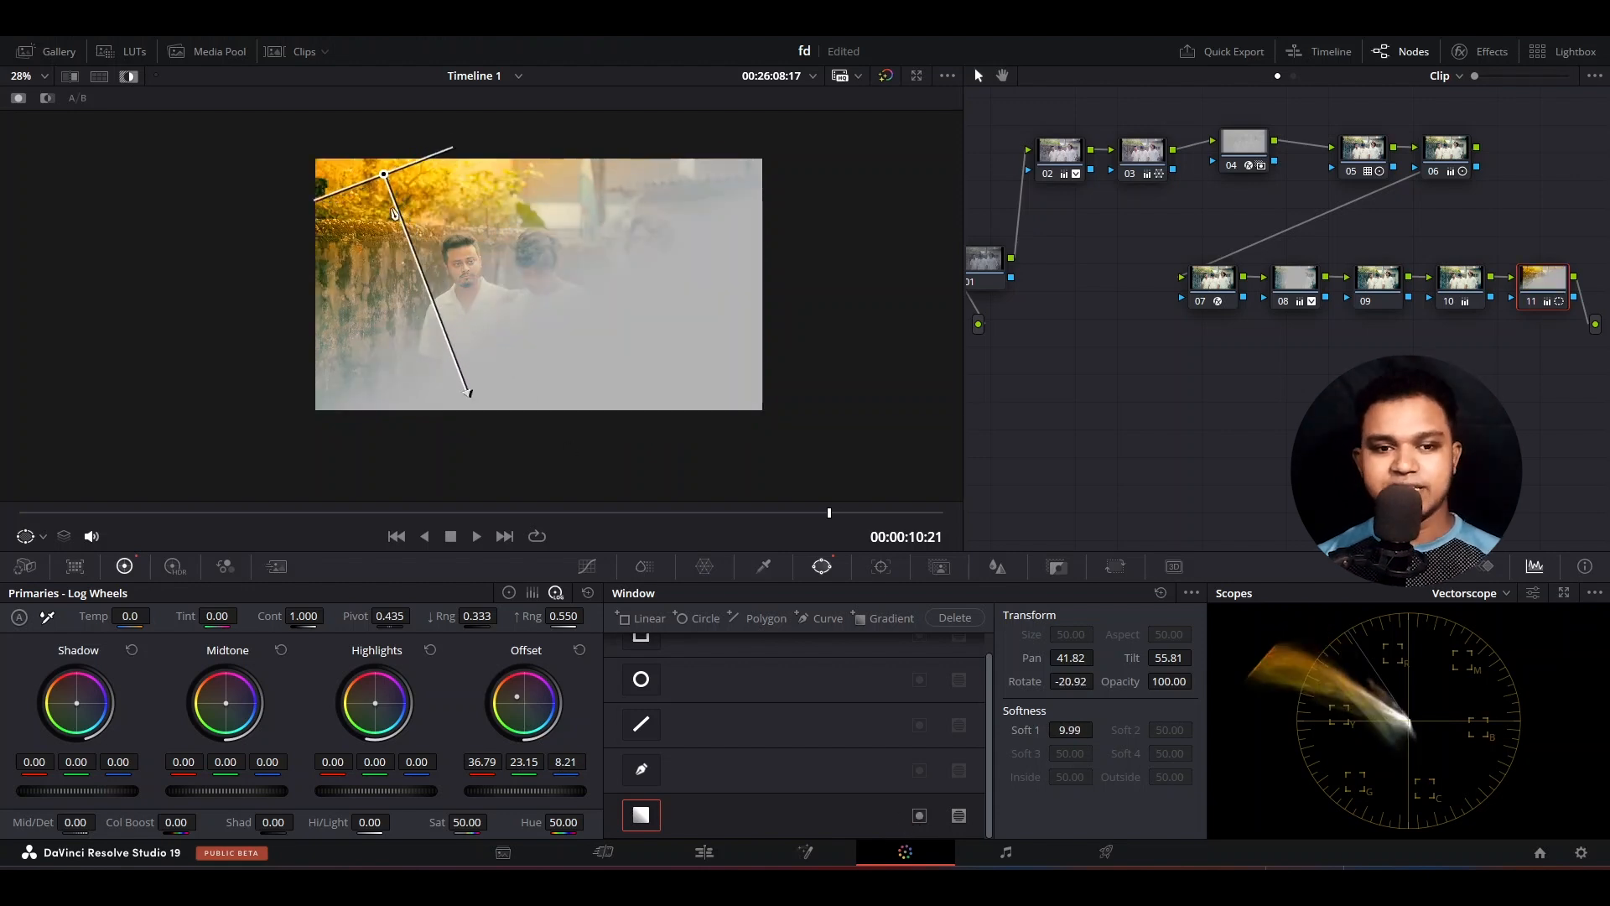
left_click_drag(381, 179, 383, 154)
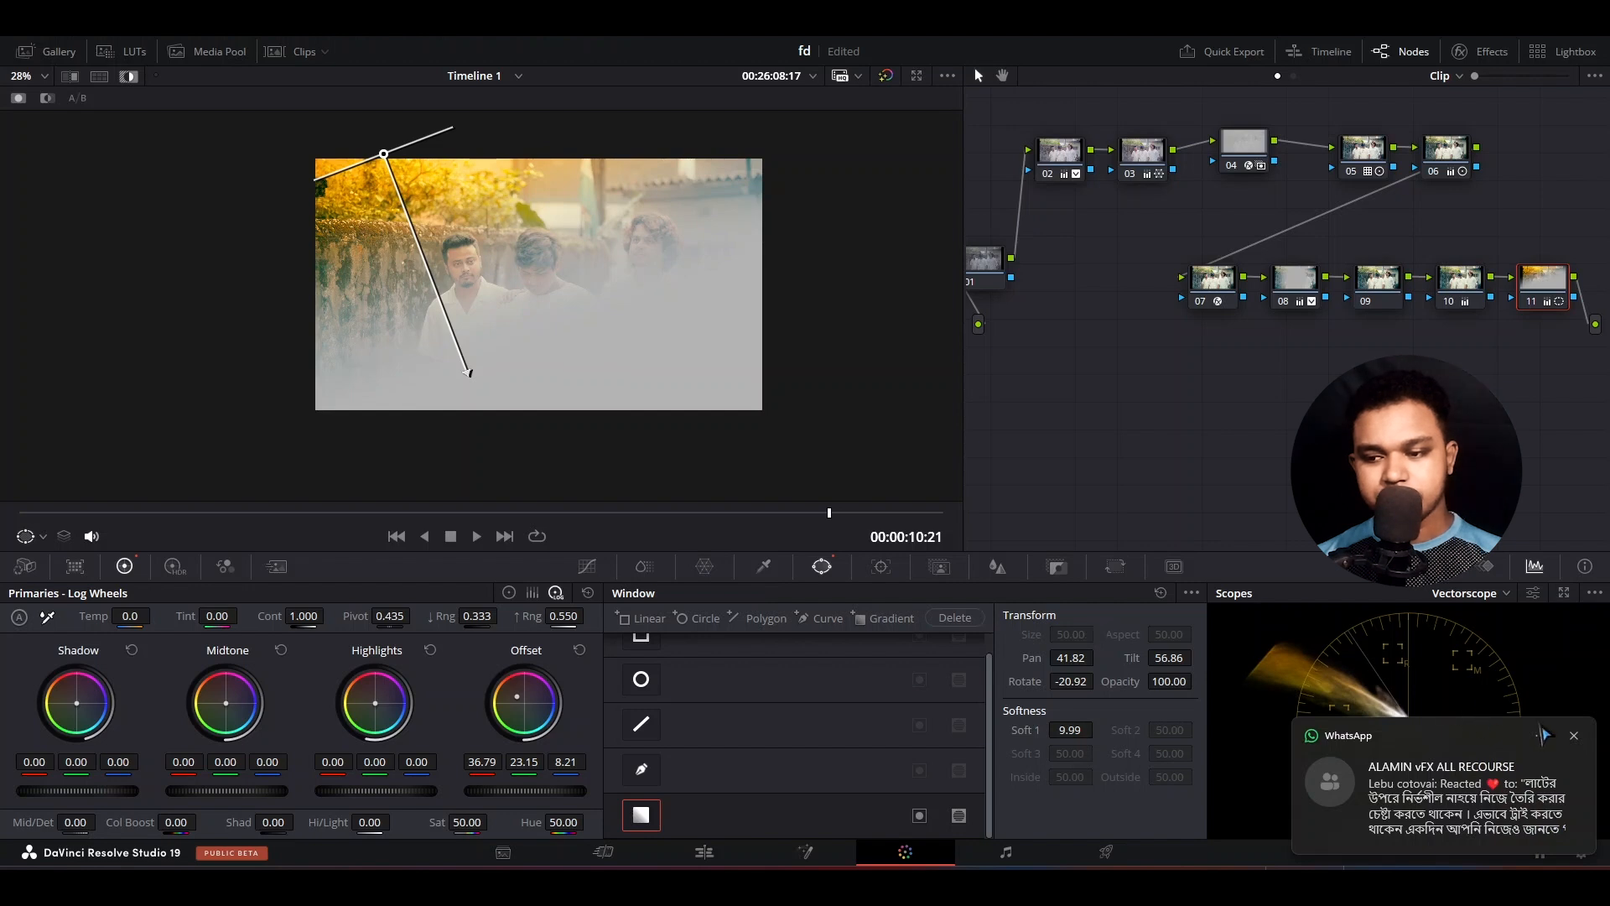
left_click(1575, 736)
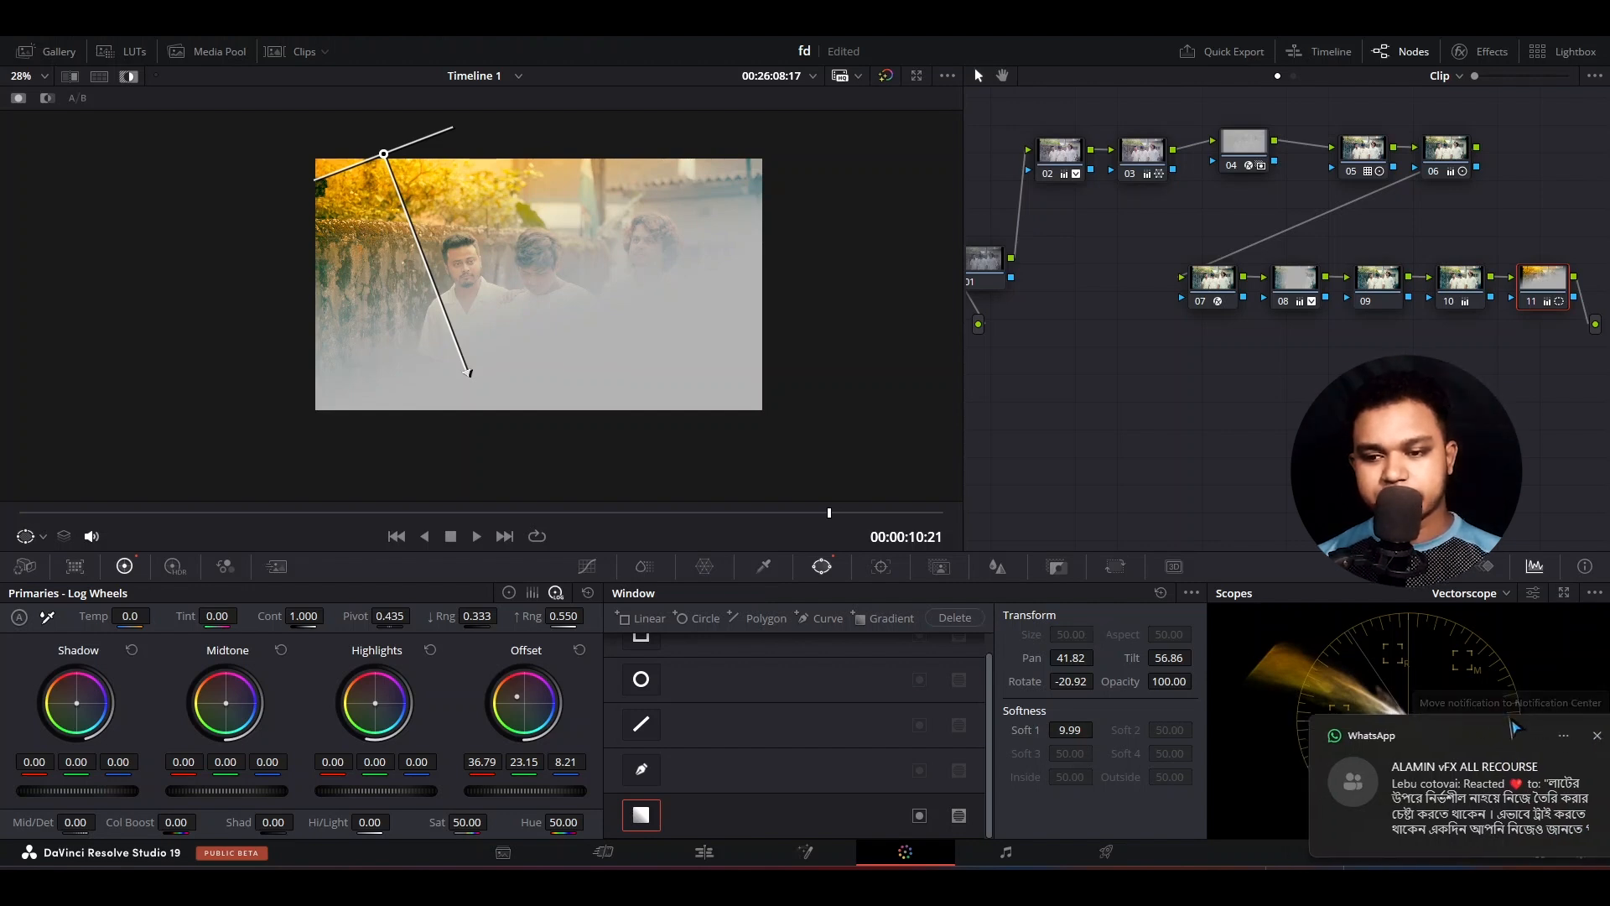
Lower node 11's key output gain to 0.871 and add serial node 12 after it, placed in a third row
left_click(1057, 567)
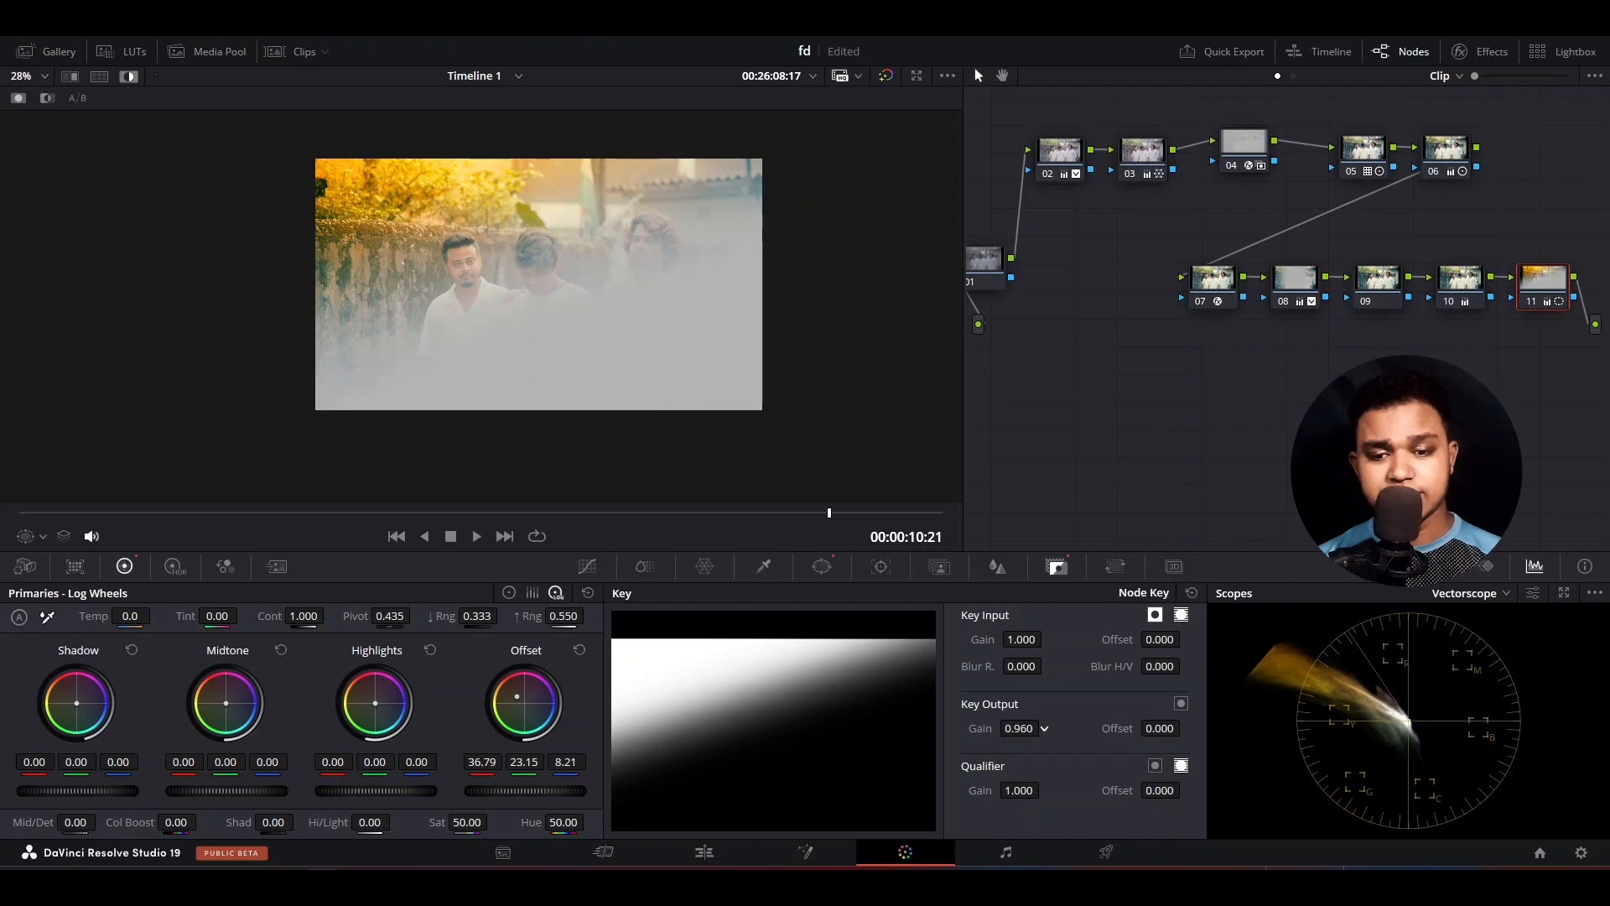
left_click_drag(1018, 728, 1014, 728)
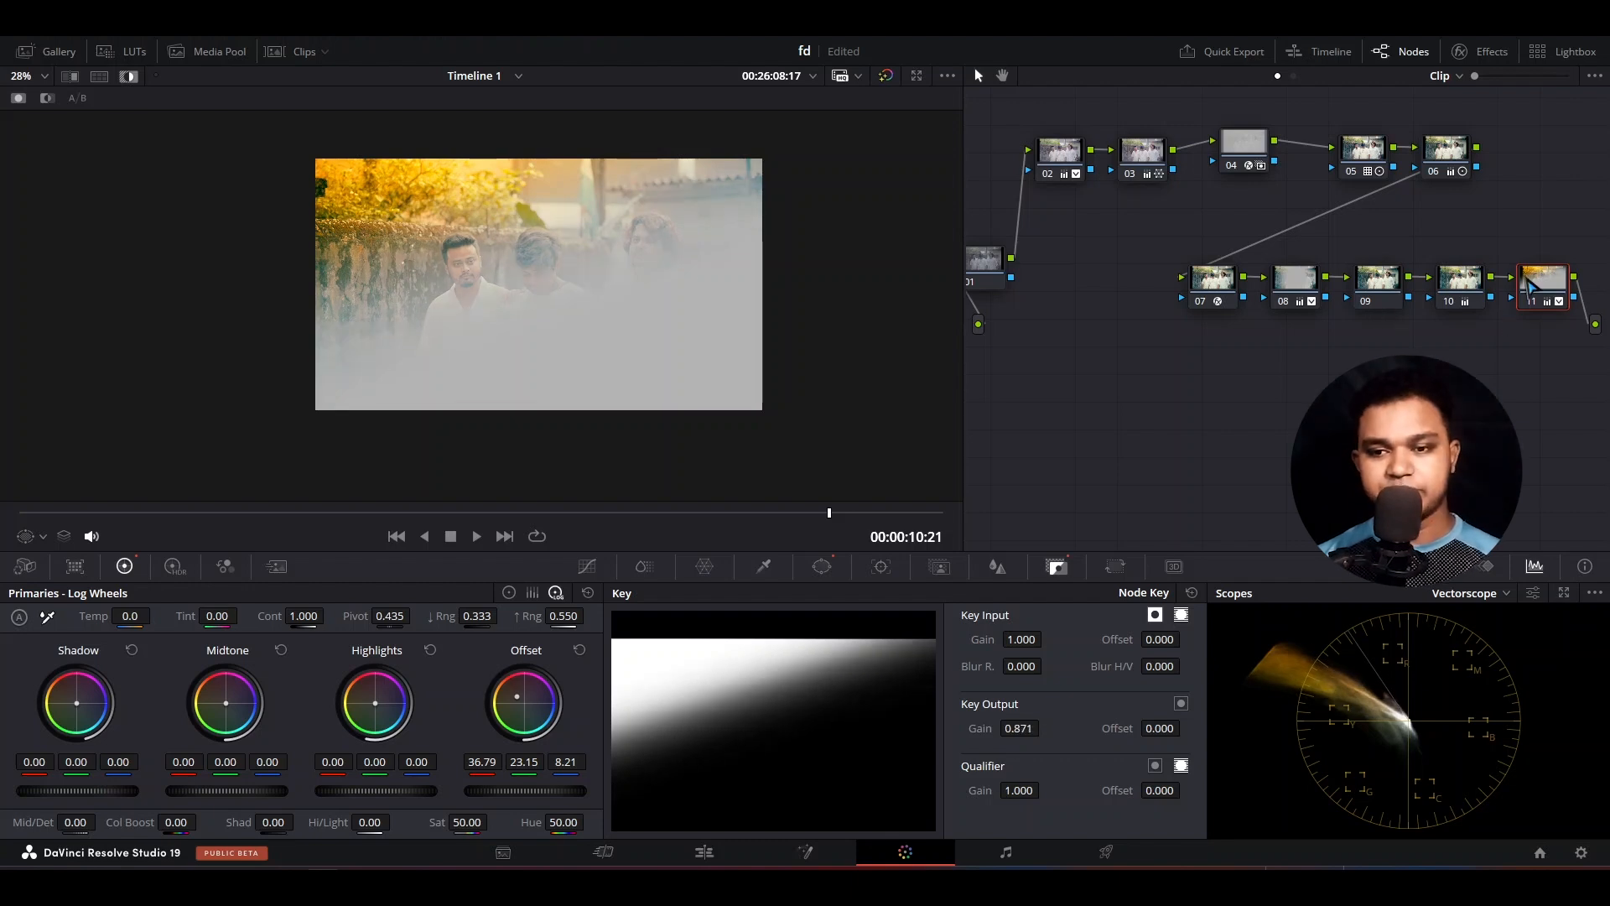
key("alt+s")
left_click_drag(1019, 370, 1151, 411)
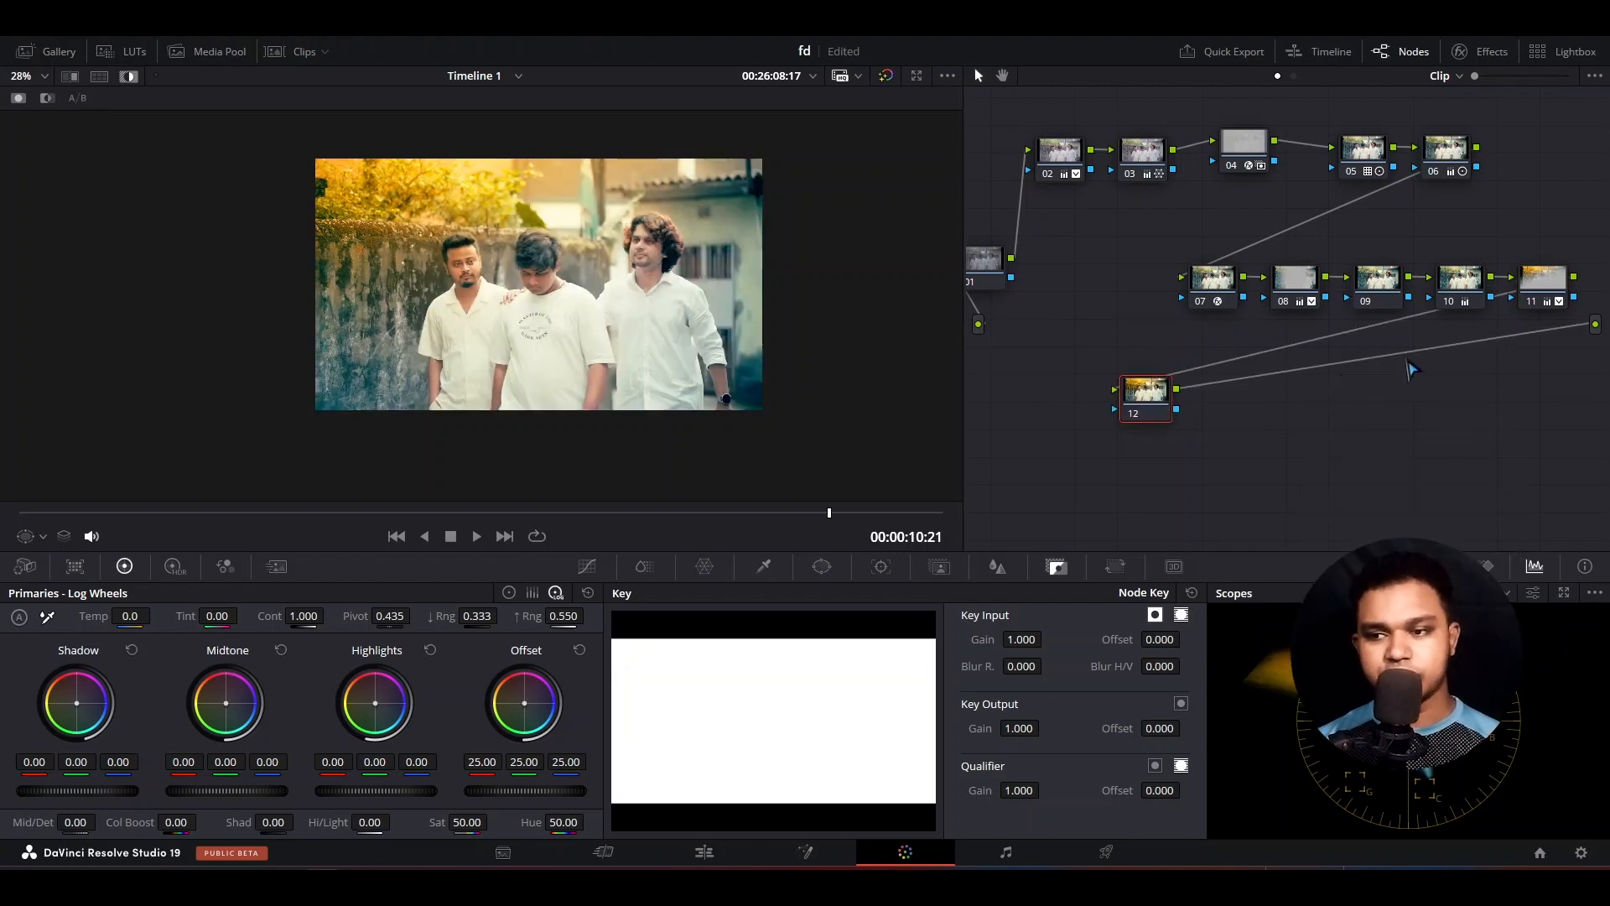
Set node 11's composite mode to Softlight
key("shift+semicolon")
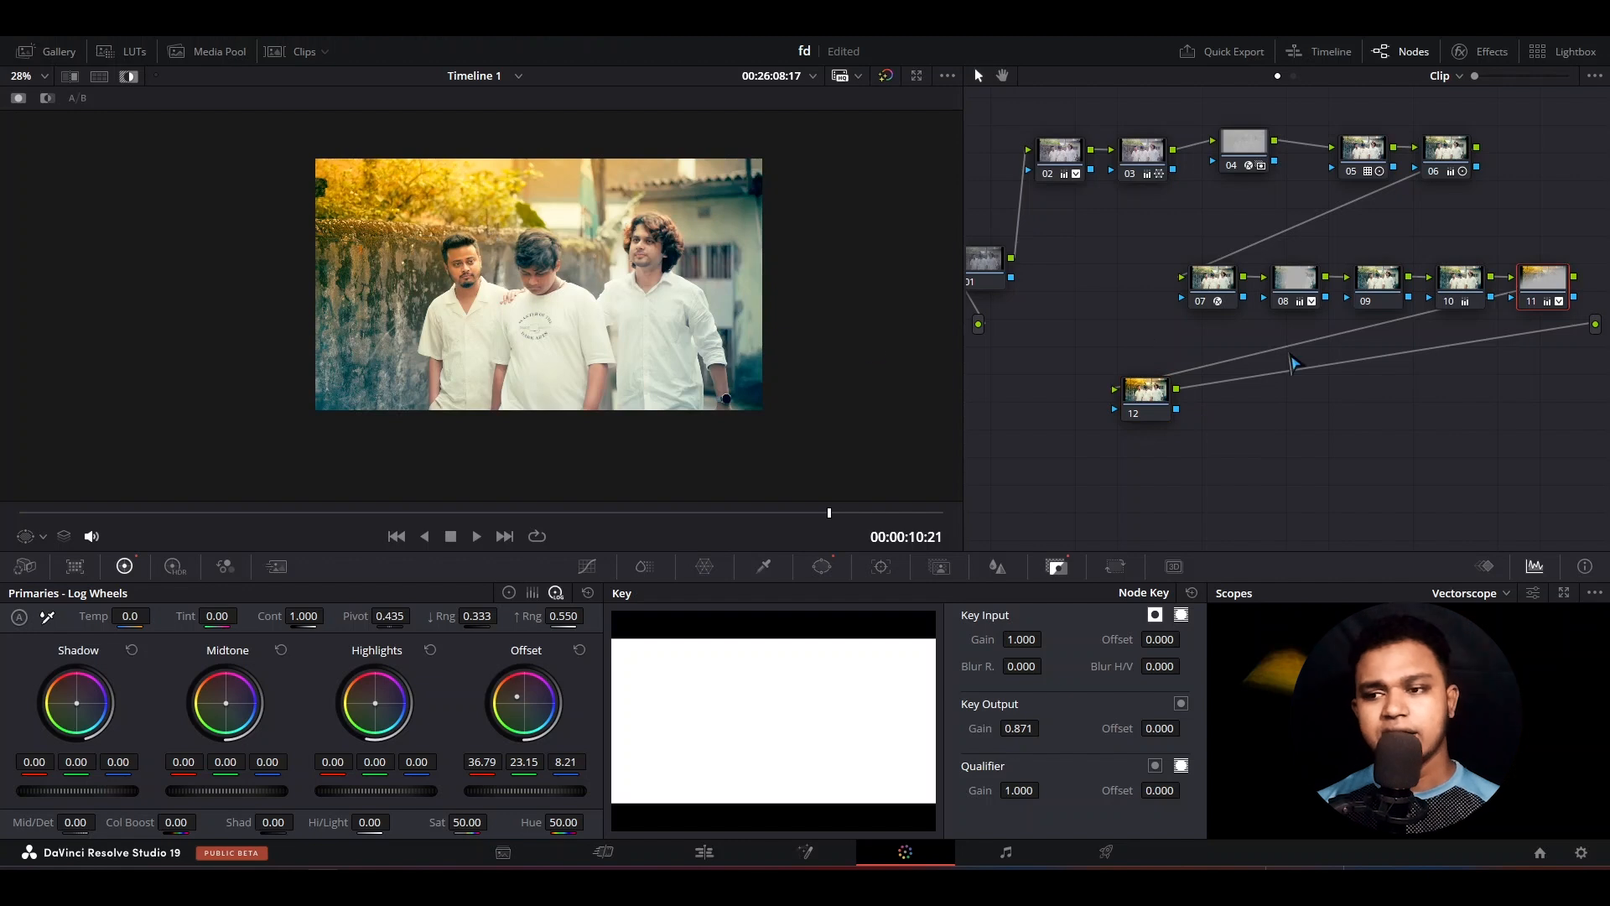
right_click(1542, 281)
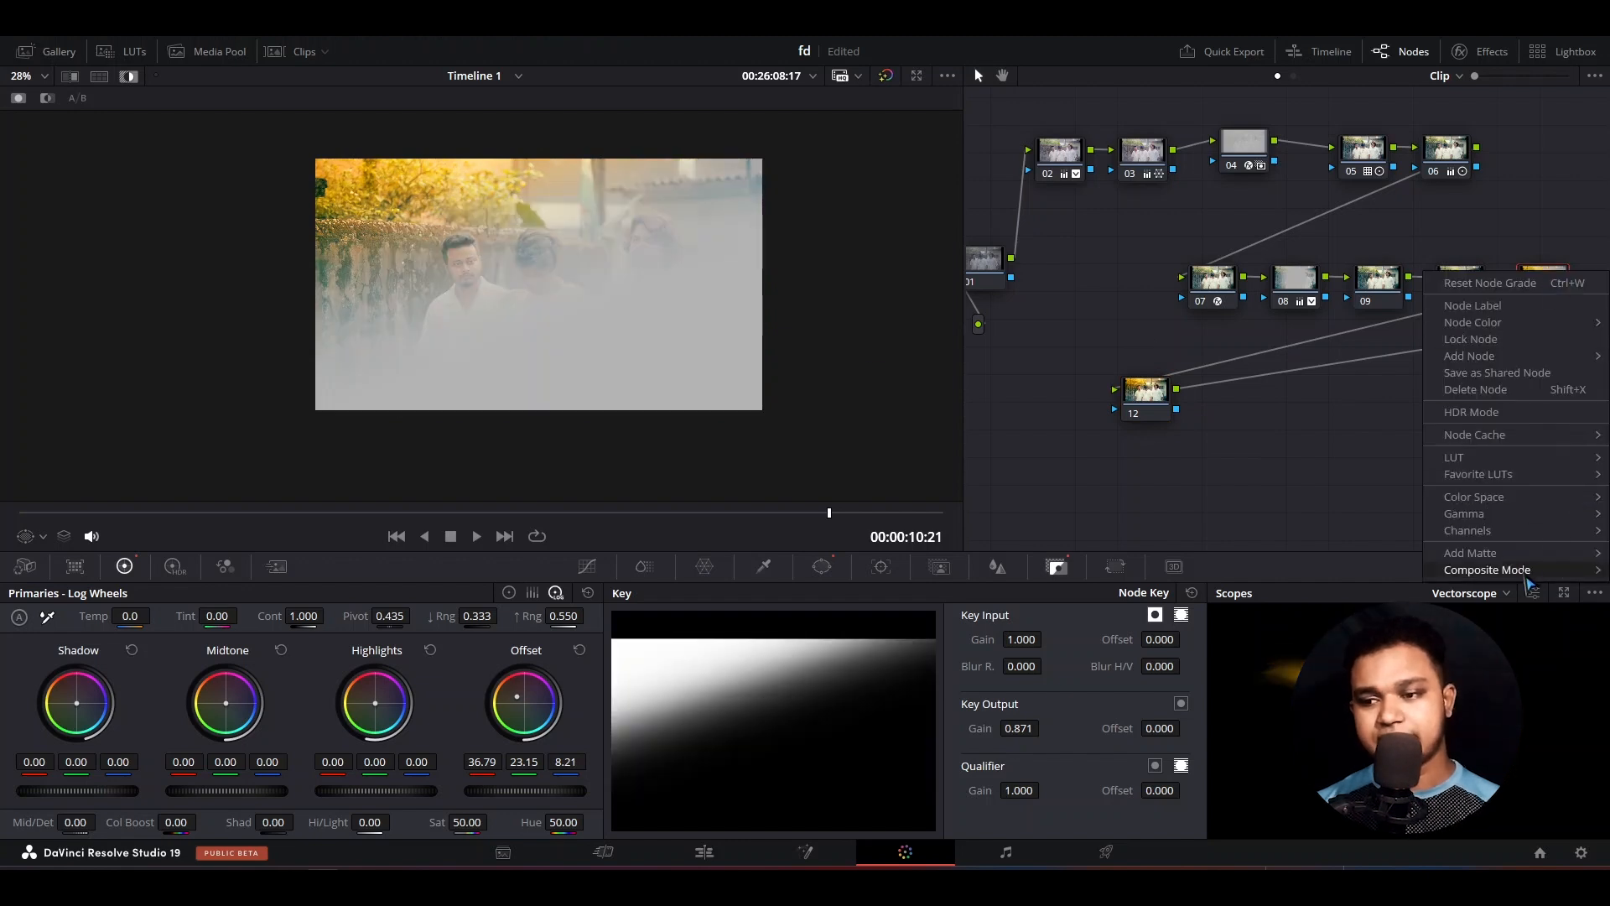
mouse_move(1526, 577)
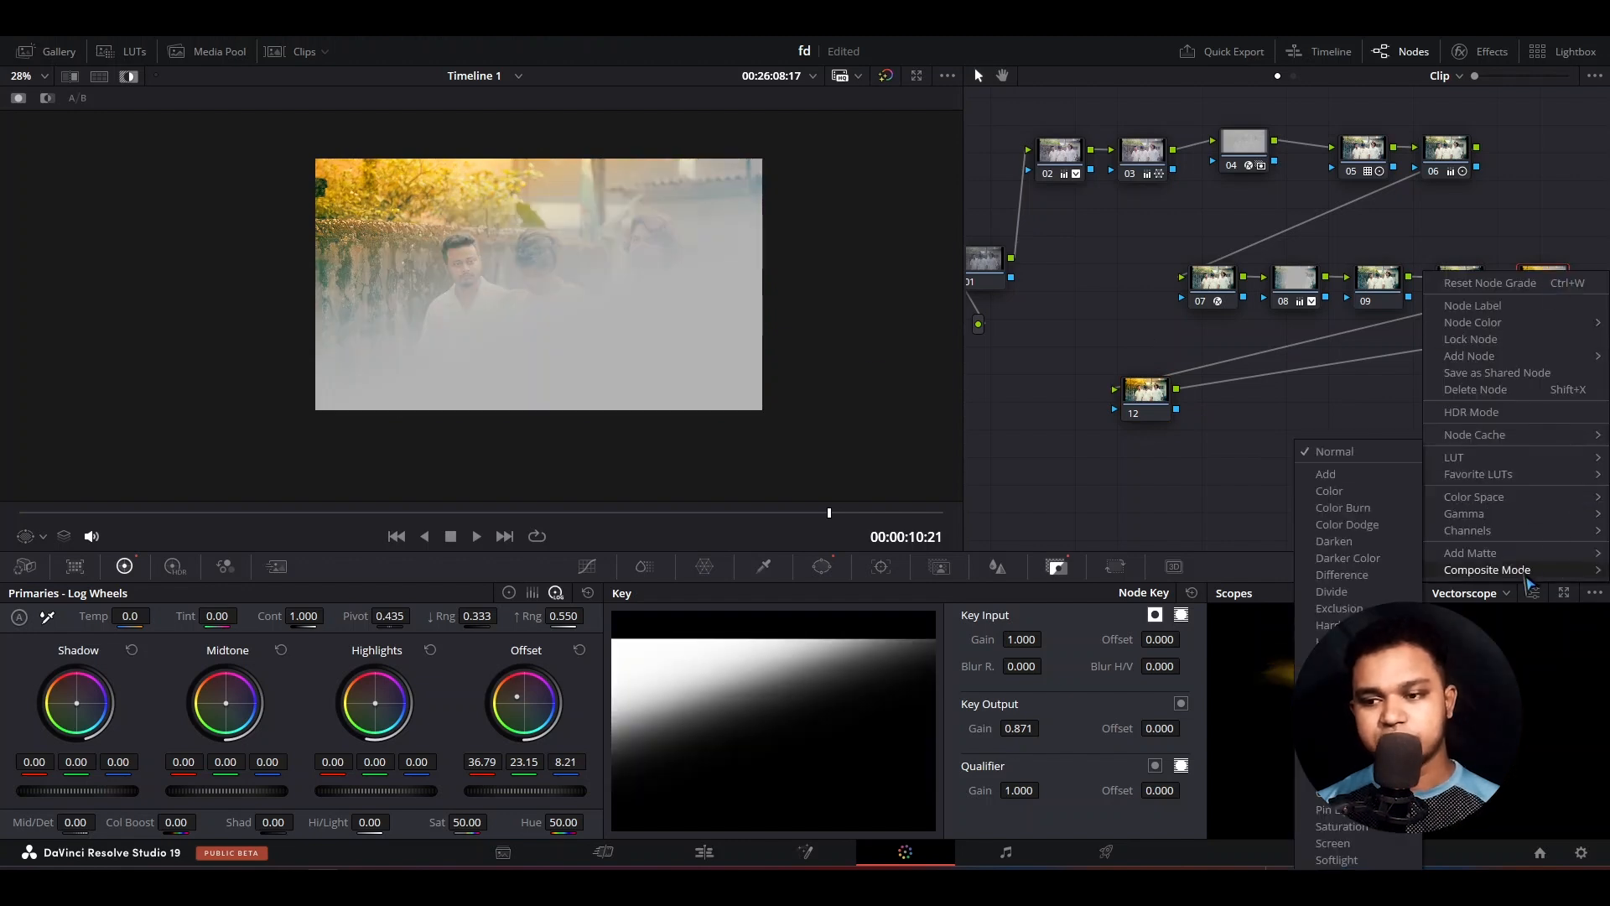
left_click(1333, 843)
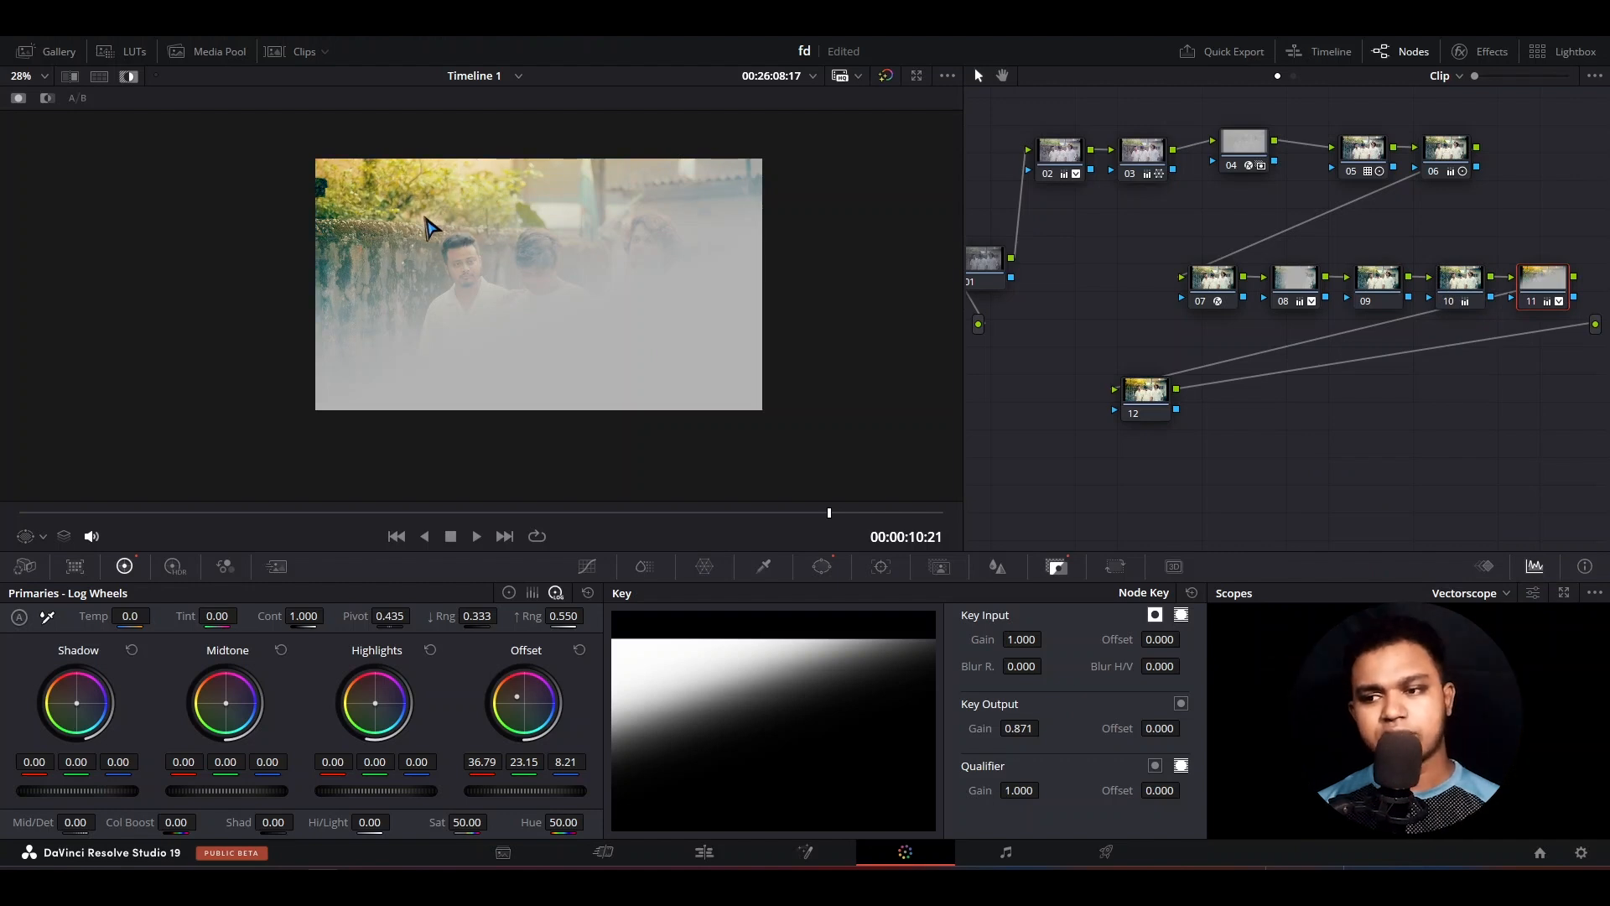
Change node 11's composite mode to Color Burn and view the result from node 12
right_click(1535, 288)
mouse_move(1484, 585)
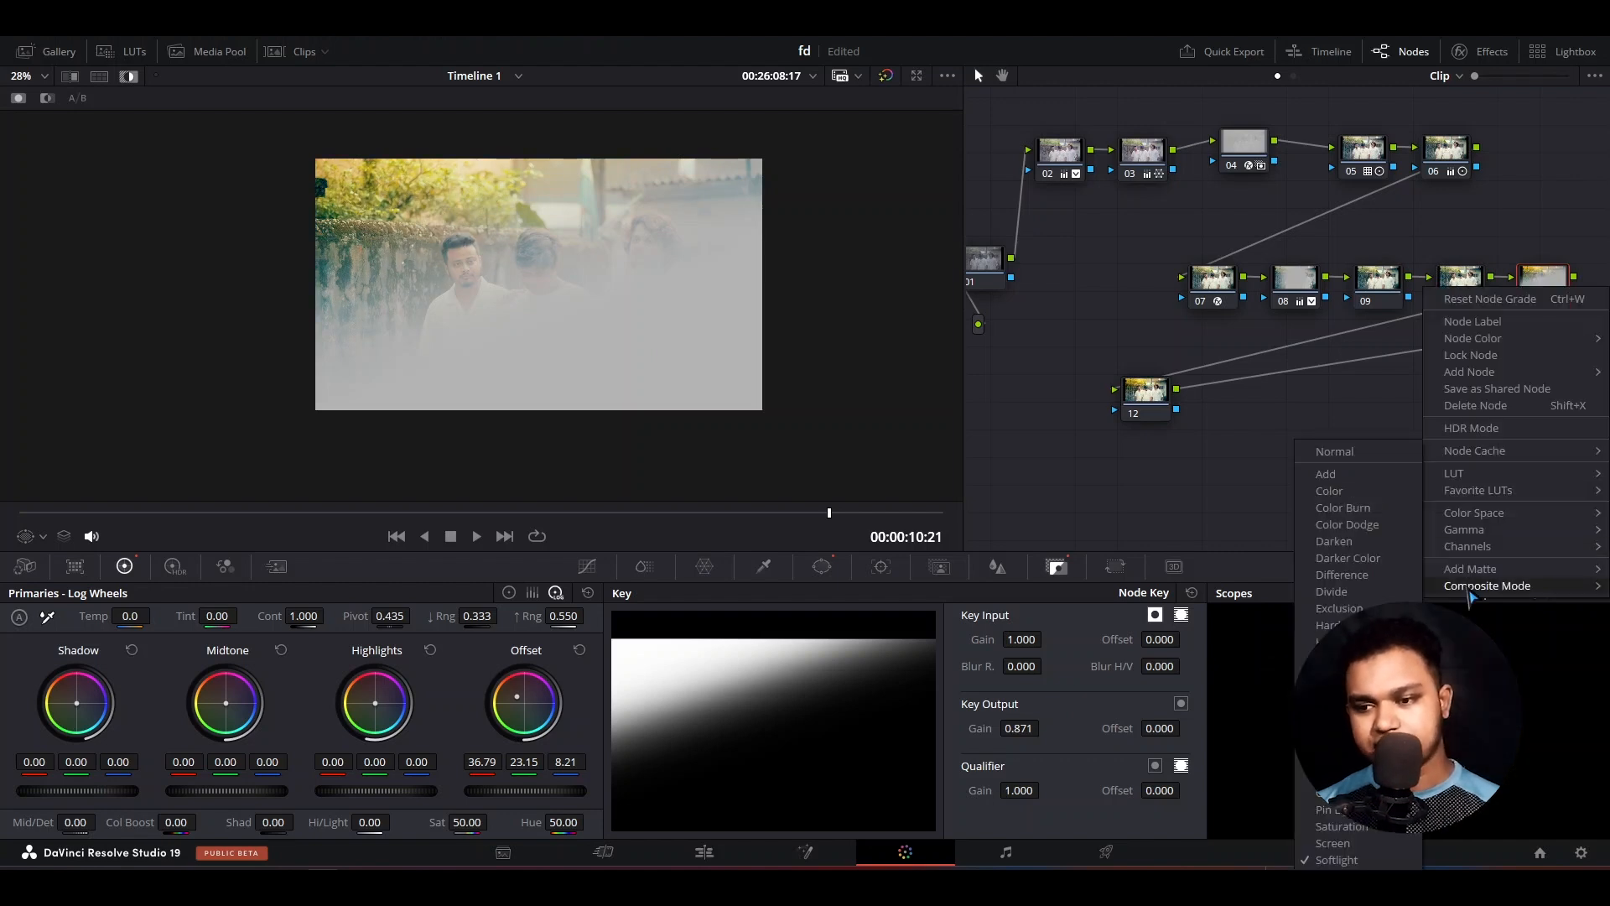
left_click(1342, 505)
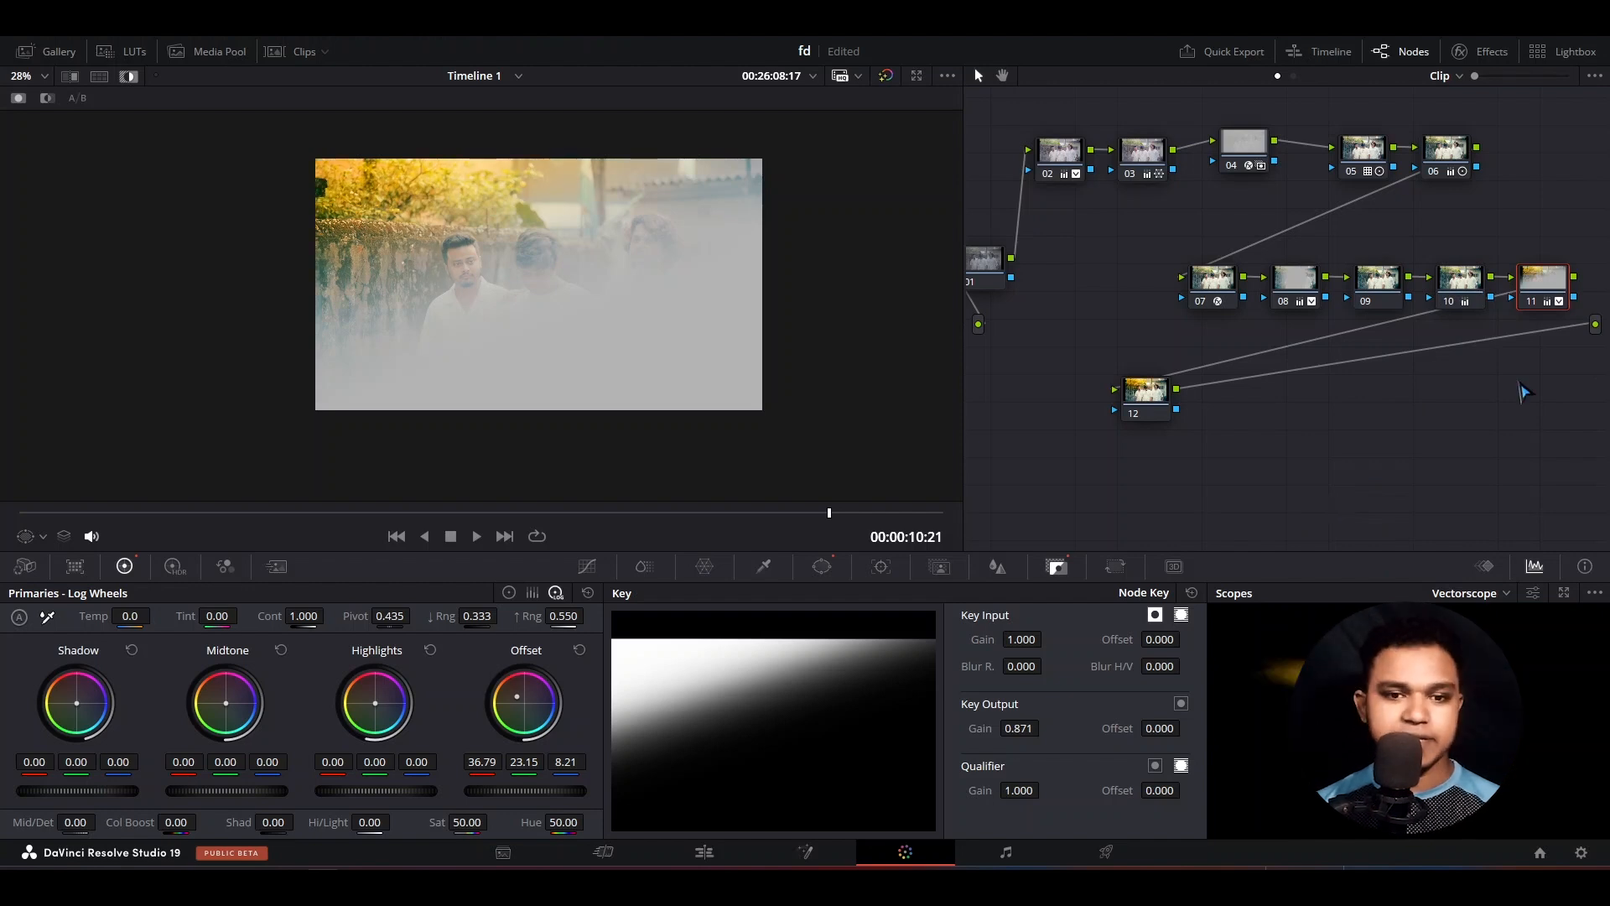
left_click(1143, 404)
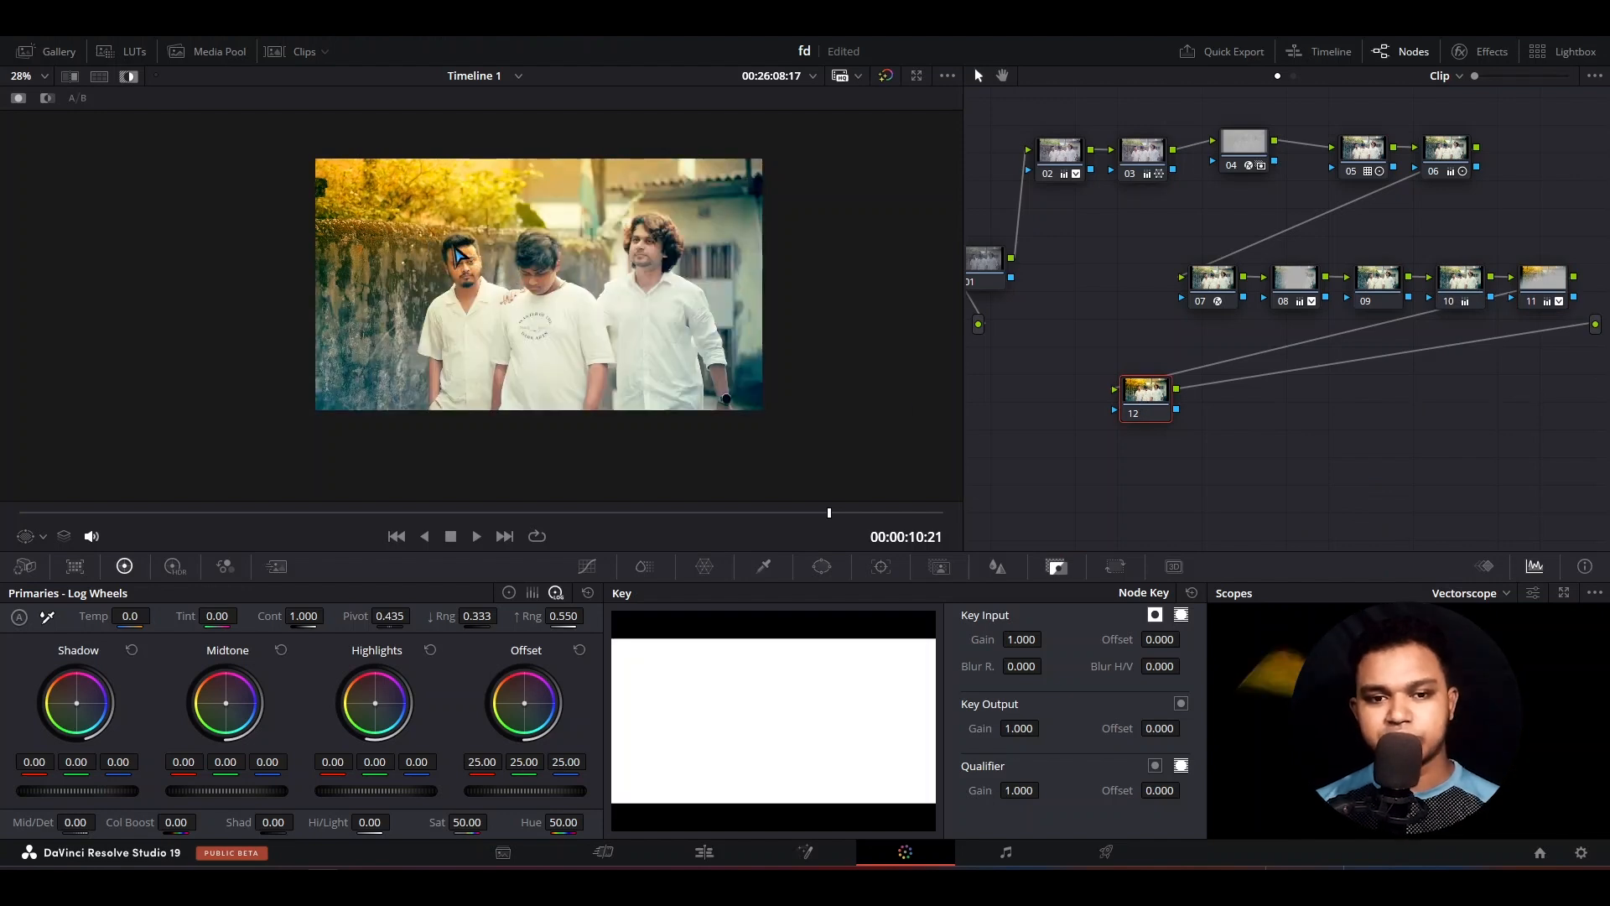
Shorten node 11's gradient falloff to softness 4.72 with rotation -18.71, and view the full image from node 12
left_click(1559, 288)
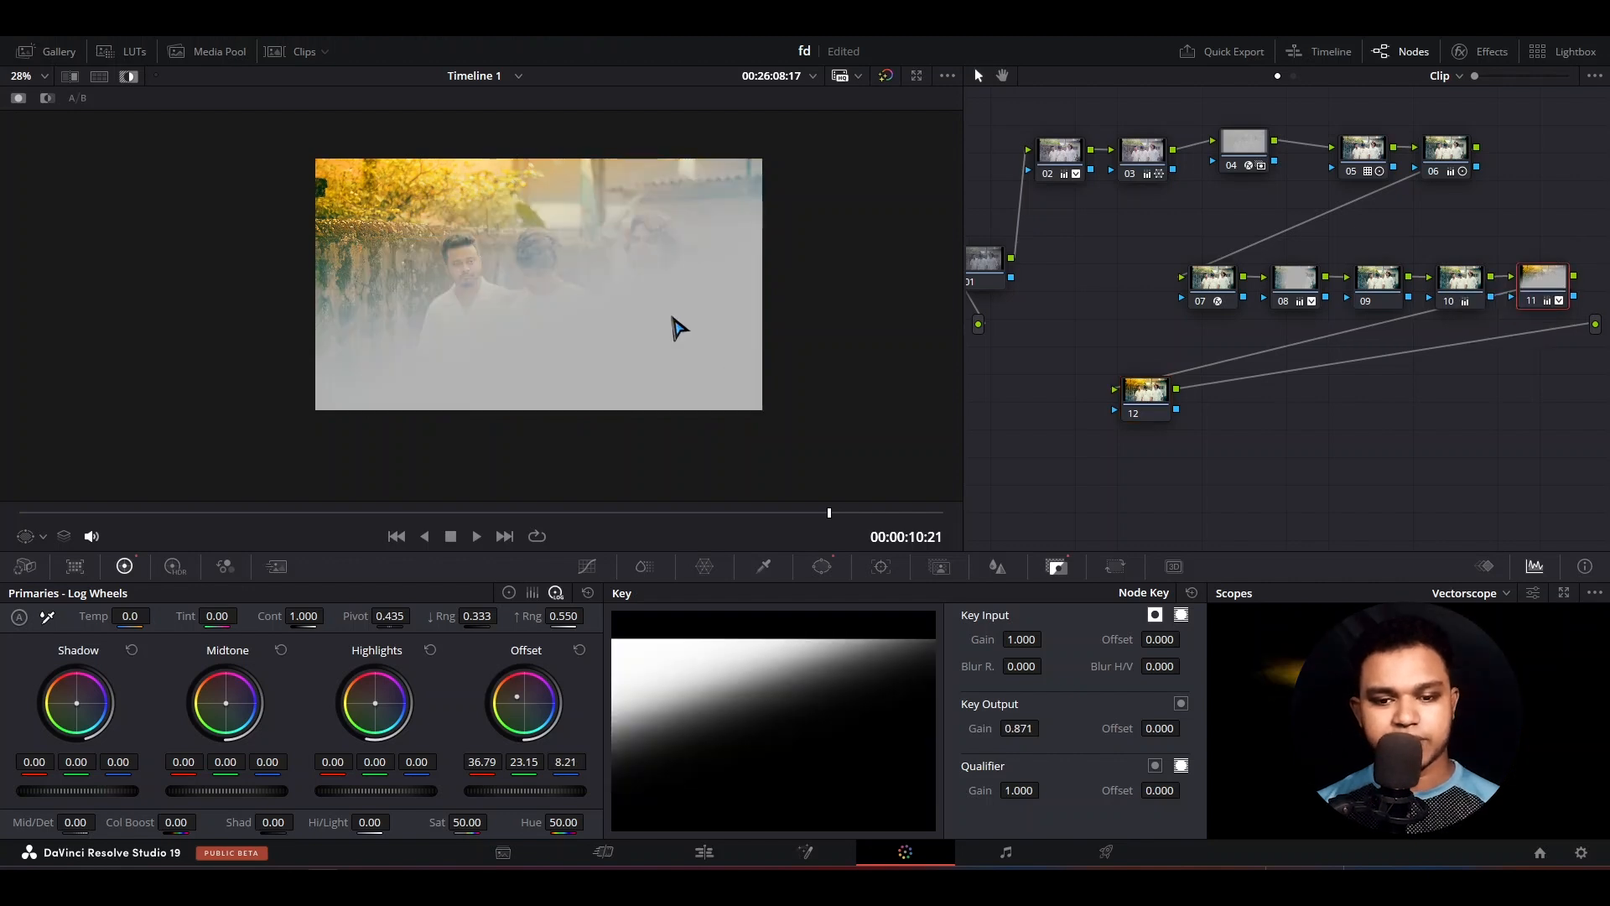
left_click(821, 566)
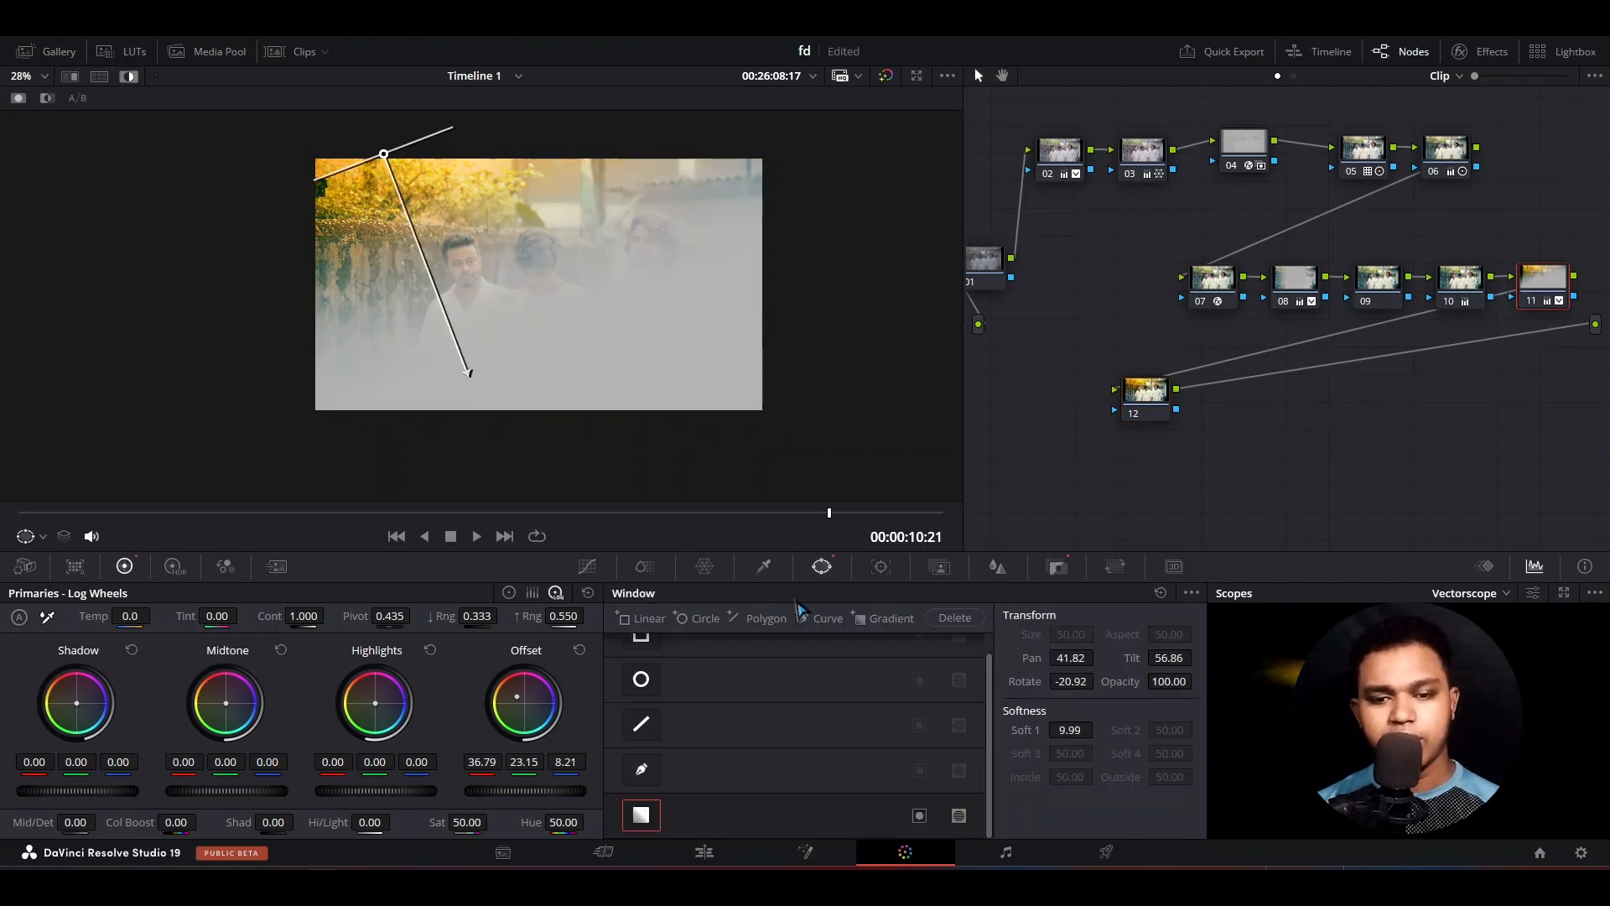
left_click_drag(467, 371, 420, 260)
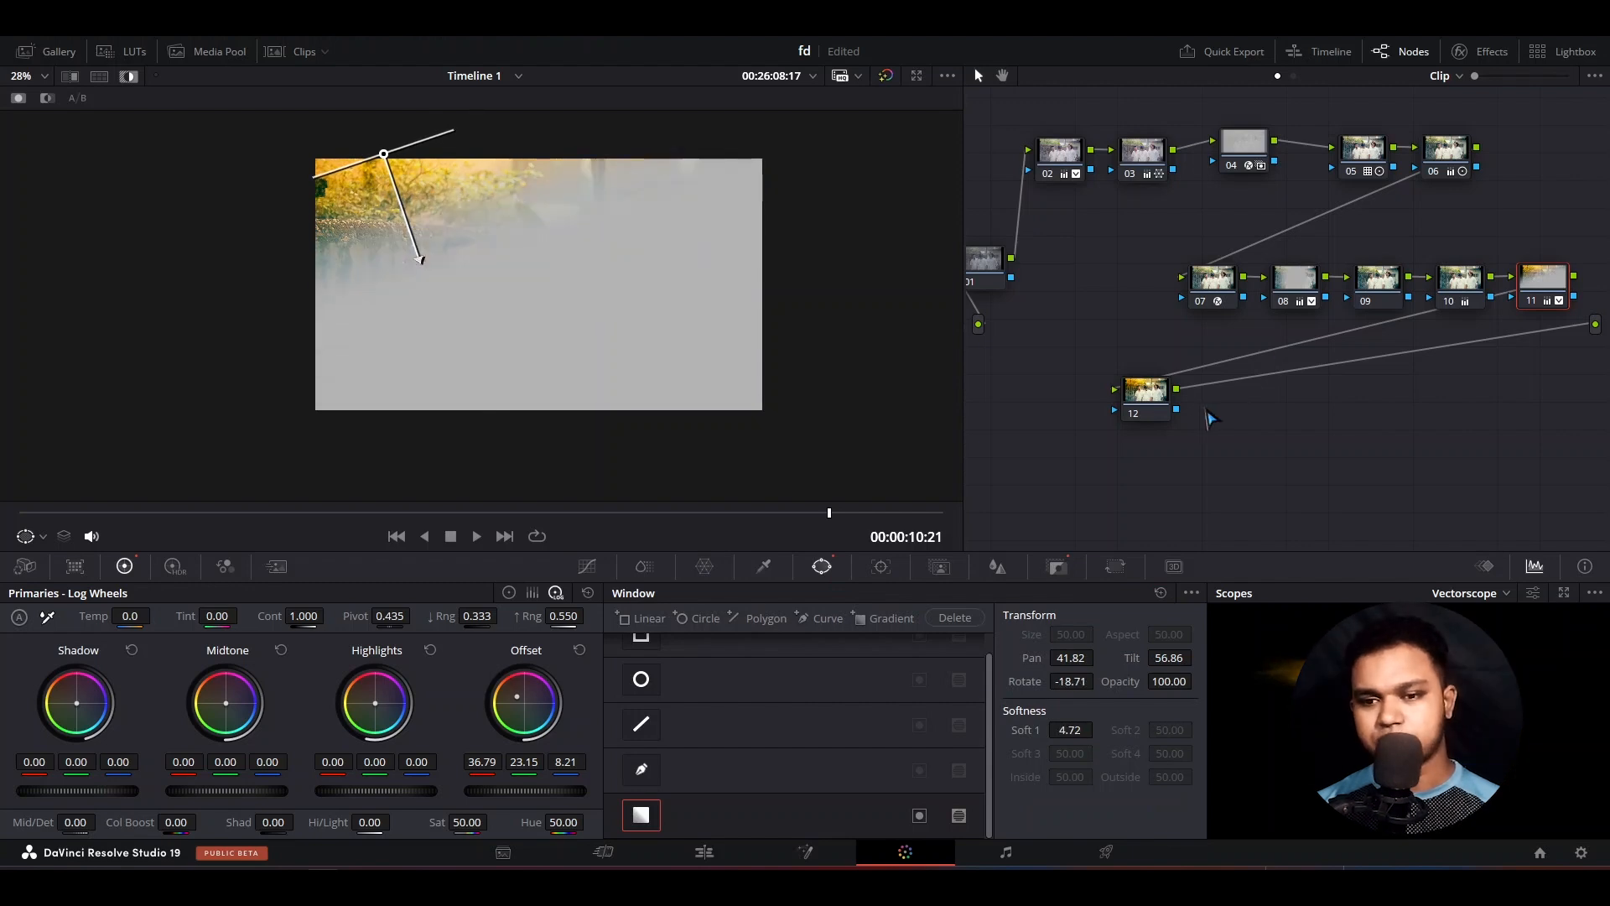
left_click(1138, 400)
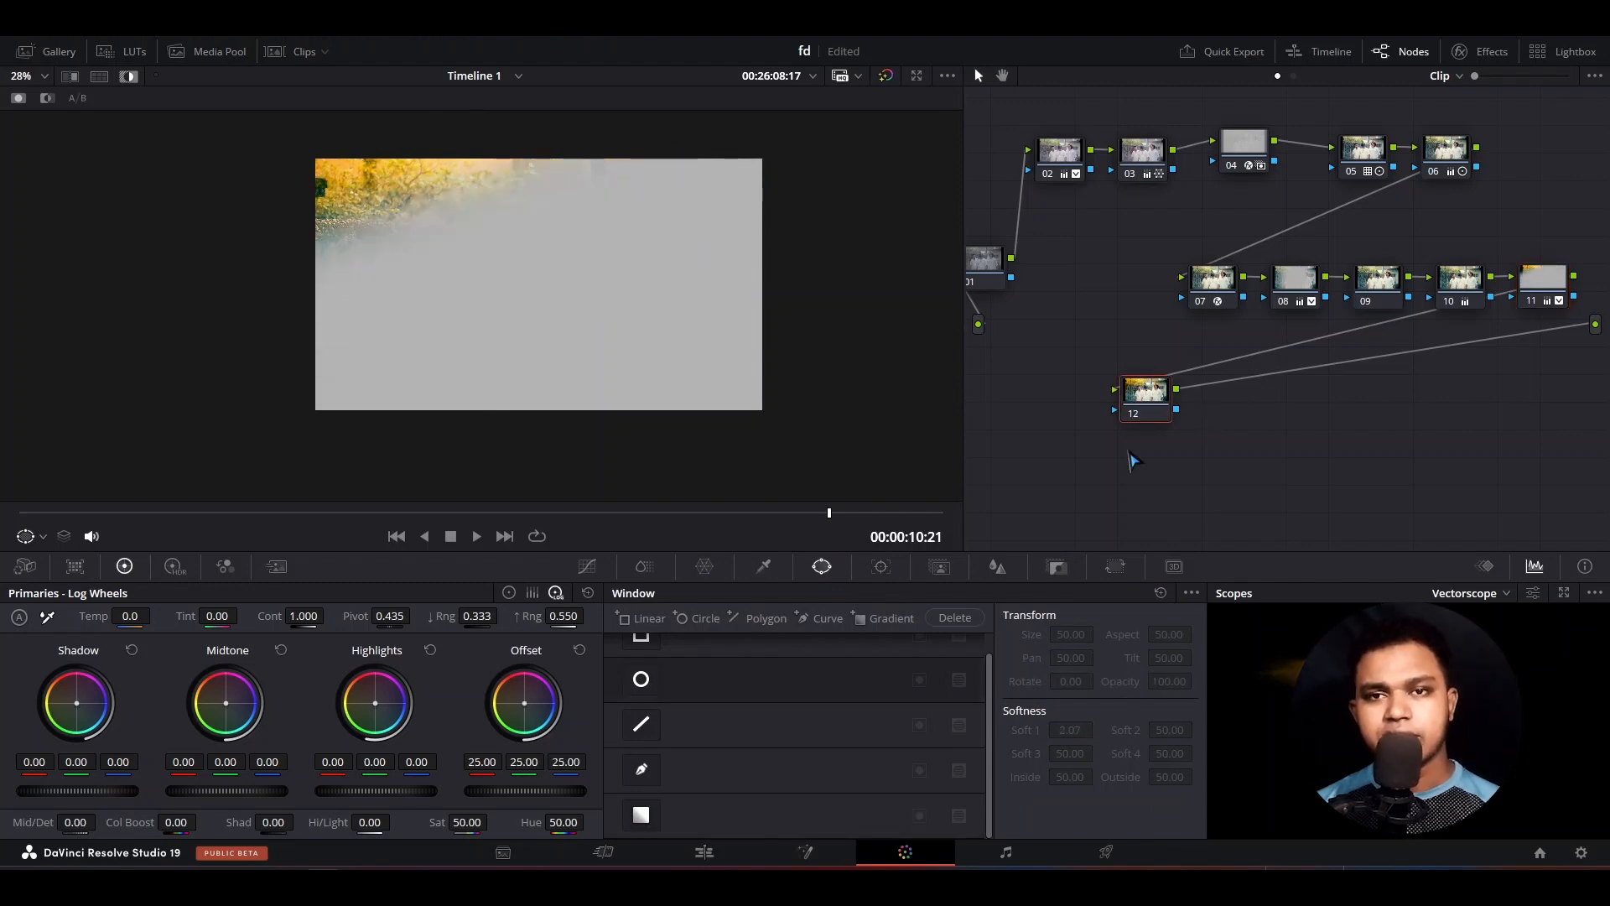
scroll(461, 370, "up", 1)
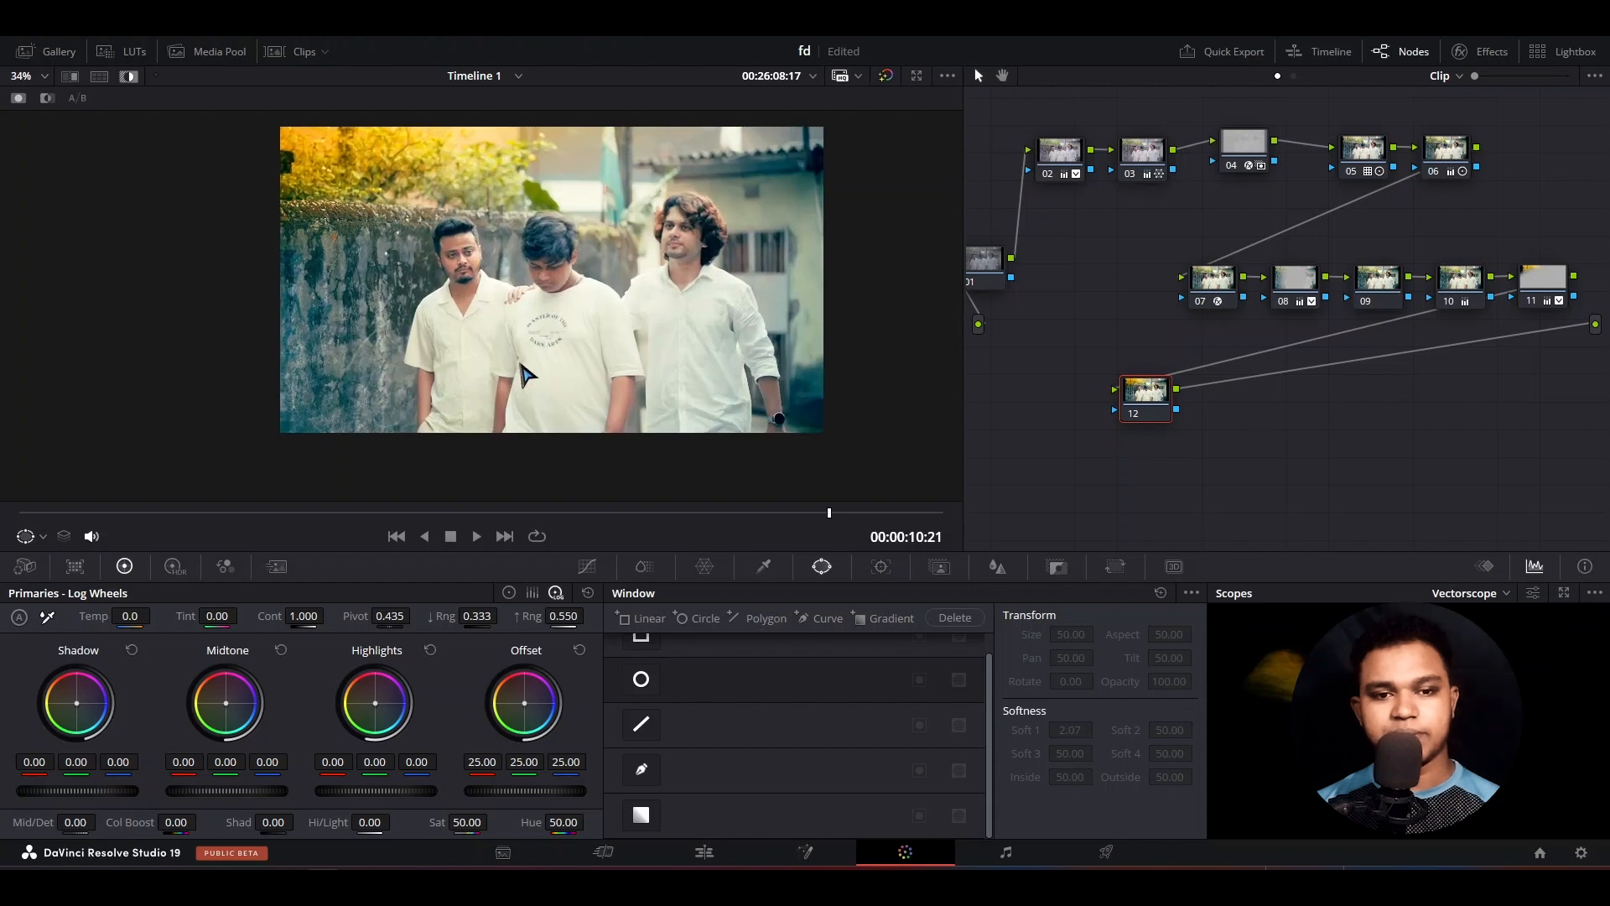
scroll(874, 296, "up", 1)
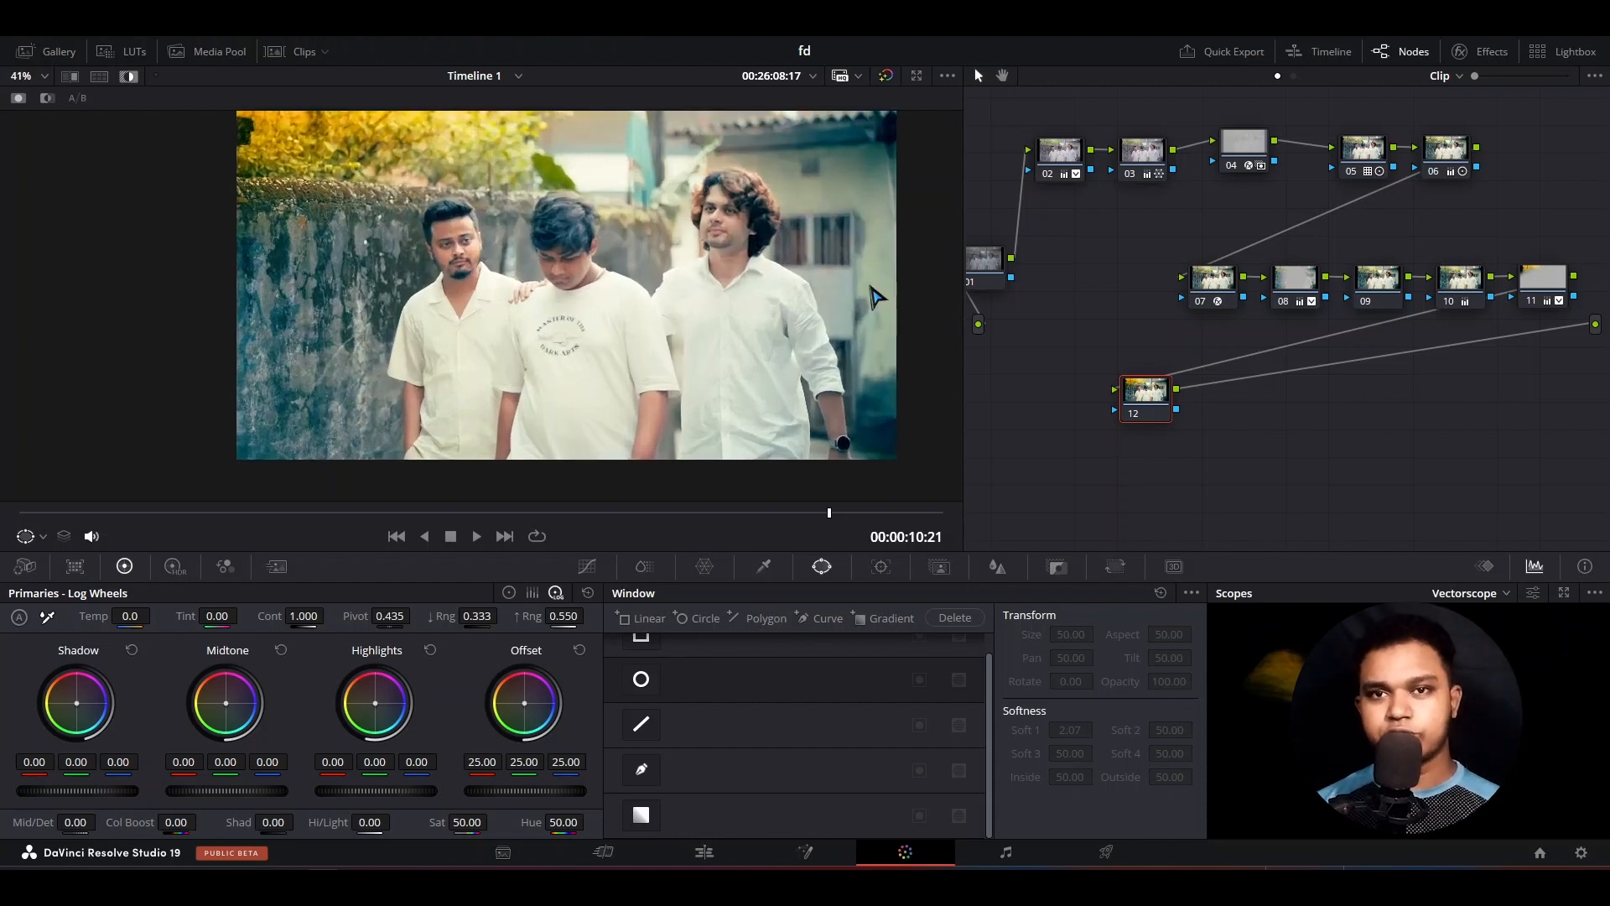